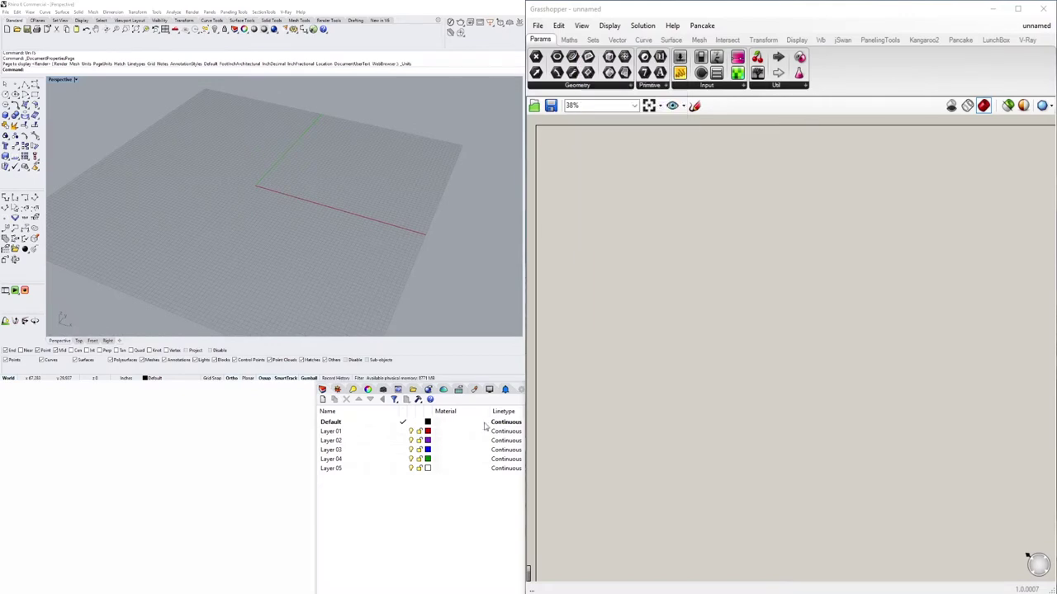
Place a Point parameter and a Construct Point component, and wire the constructed point into the parameter.
{"action": "double_click", "coordinate": [669, 262]}
{"action": "type", "text": "timer"}
{"action": "key", "text": "Return"}
{"action": "scroll", "coordinate": [860, 411], "scroll_direction": "up", "scroll_amount": 3}
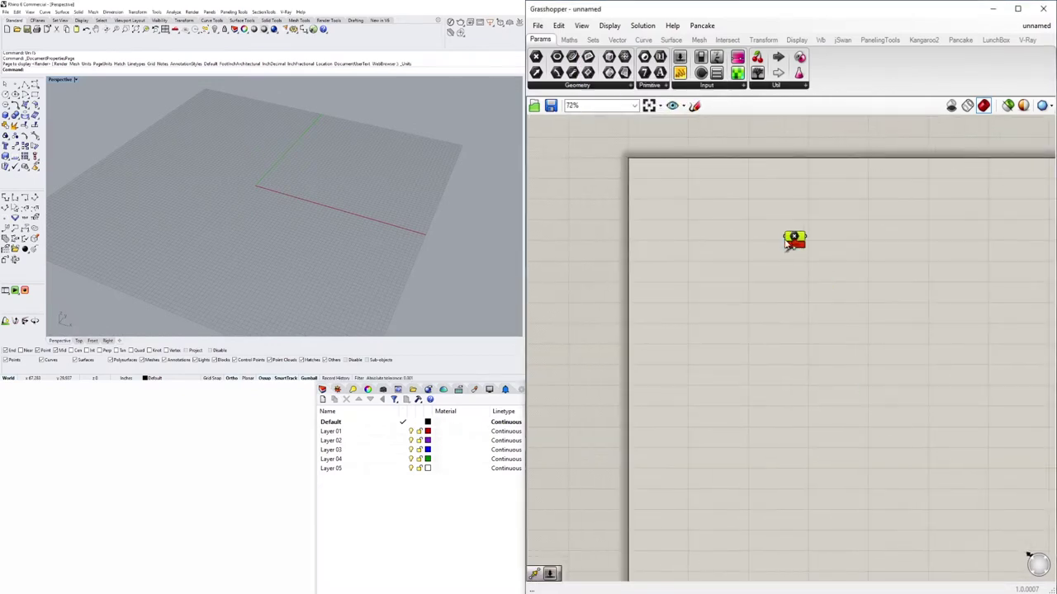
{"action": "left_click_drag", "start_coordinate": [698, 215], "coordinate": [808, 219]}
{"action": "double_click", "coordinate": [692, 213]}
{"action": "type", "text": "construct"}
{"action": "key", "text": "Return"}
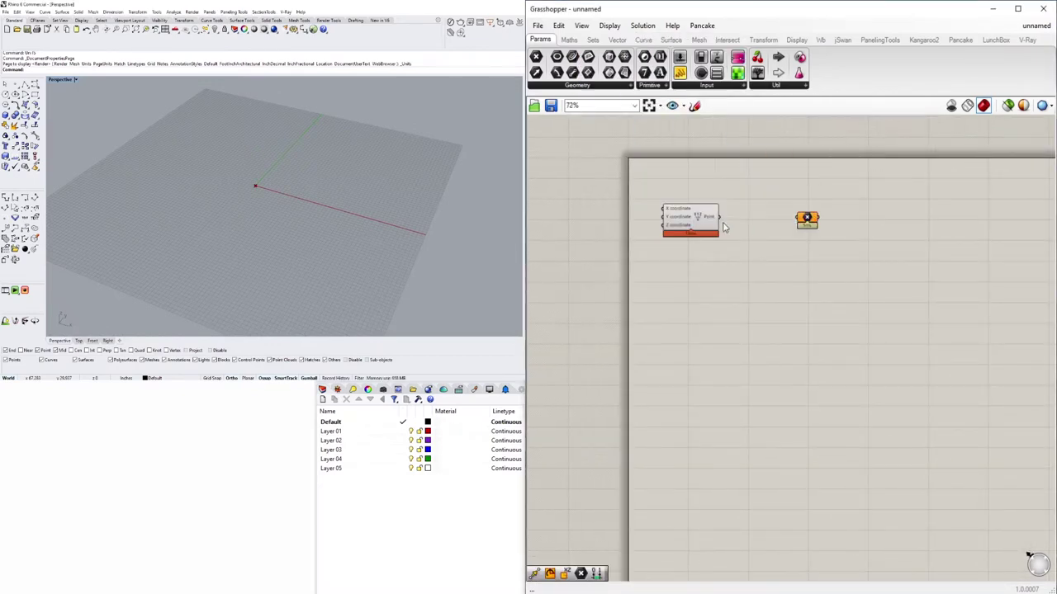
Add a Move component for the point with a Unit X vector wired in as its motion.
{"action": "double_click", "coordinate": [790, 273]}
{"action": "type", "text": "move"}
{"action": "key", "text": "Return"}
{"action": "double_click", "coordinate": [704, 281]}
{"action": "type", "text": "unit x"}
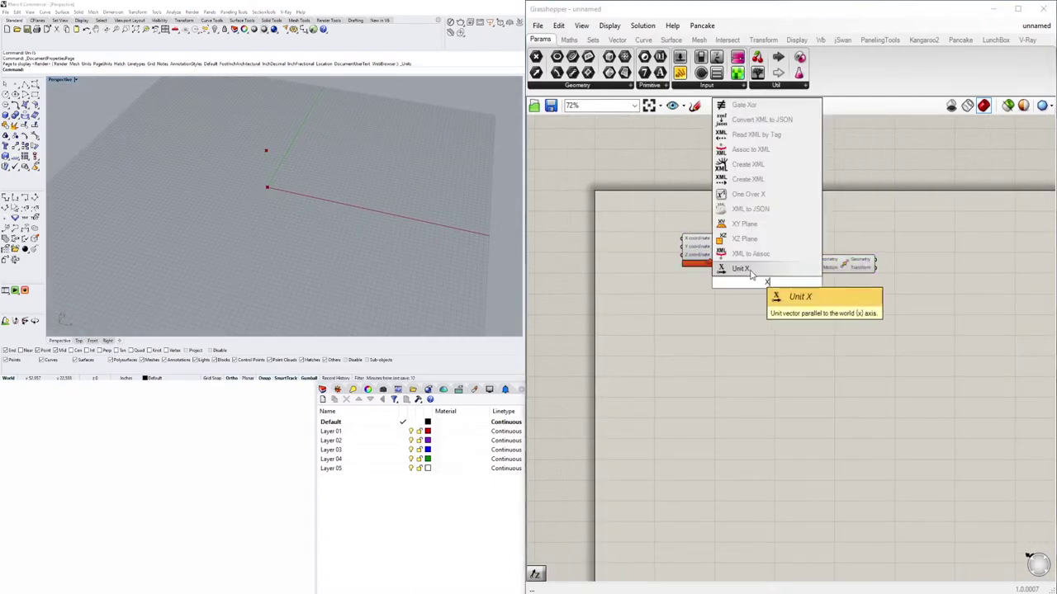
{"action": "key", "text": "Return"}
{"action": "left_click_drag", "start_coordinate": [811, 276], "coordinate": [816, 268]}
Shift the group aside and drive the Unit X factor with a number slider of 12 through a Multiplication component.
{"action": "left_click_drag", "start_coordinate": [896, 313], "coordinate": [682, 228]}
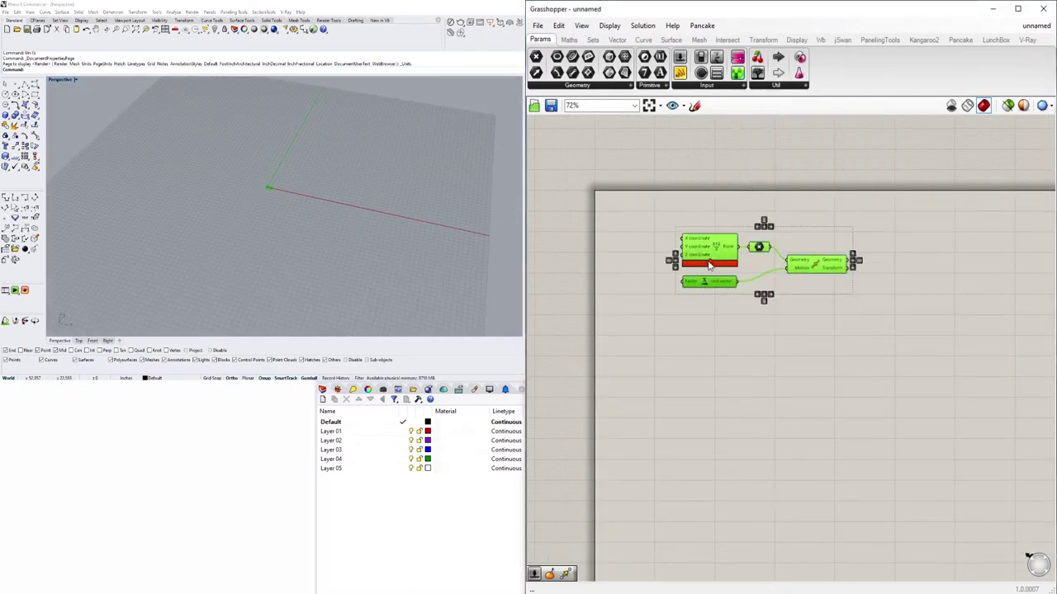
{"action": "left_click_drag", "start_coordinate": [760, 245], "coordinate": [906, 247]}
{"action": "left_click", "coordinate": [652, 288]}
{"action": "double_click", "coordinate": [644, 282]}
{"action": "type", "text": "12"}
{"action": "key", "text": "Return"}
{"action": "scroll", "coordinate": [699, 289], "scroll_direction": "up", "scroll_amount": 2}
{"action": "double_click", "coordinate": [708, 283]}
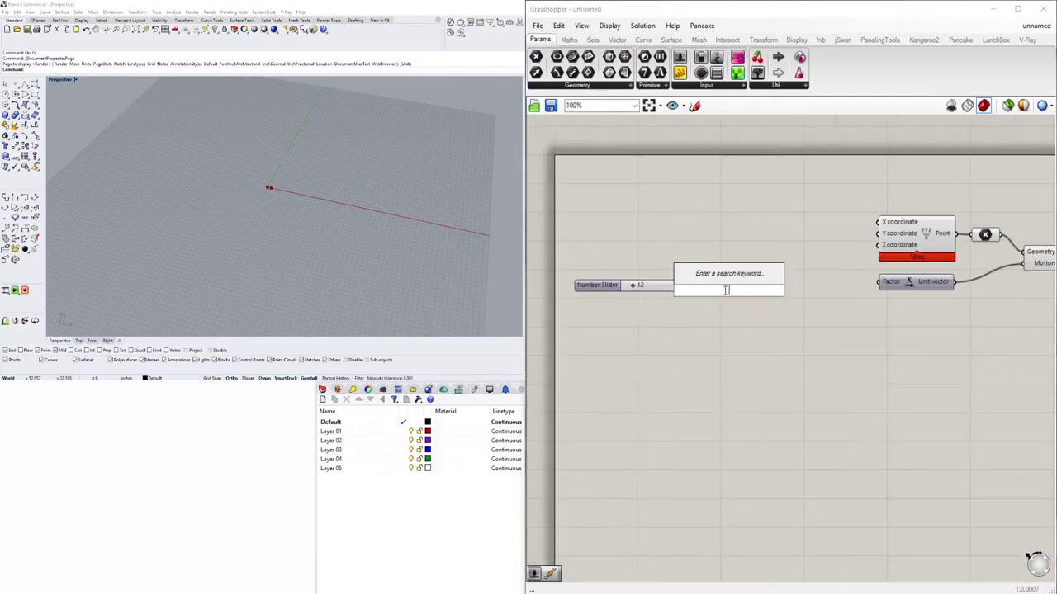
{"action": "type", "text": "multiplication"}
{"action": "key", "text": "Return"}
{"action": "left_click_drag", "start_coordinate": [758, 290], "coordinate": [879, 282]}
{"action": "left_click_drag", "start_coordinate": [665, 259], "coordinate": [774, 259]}
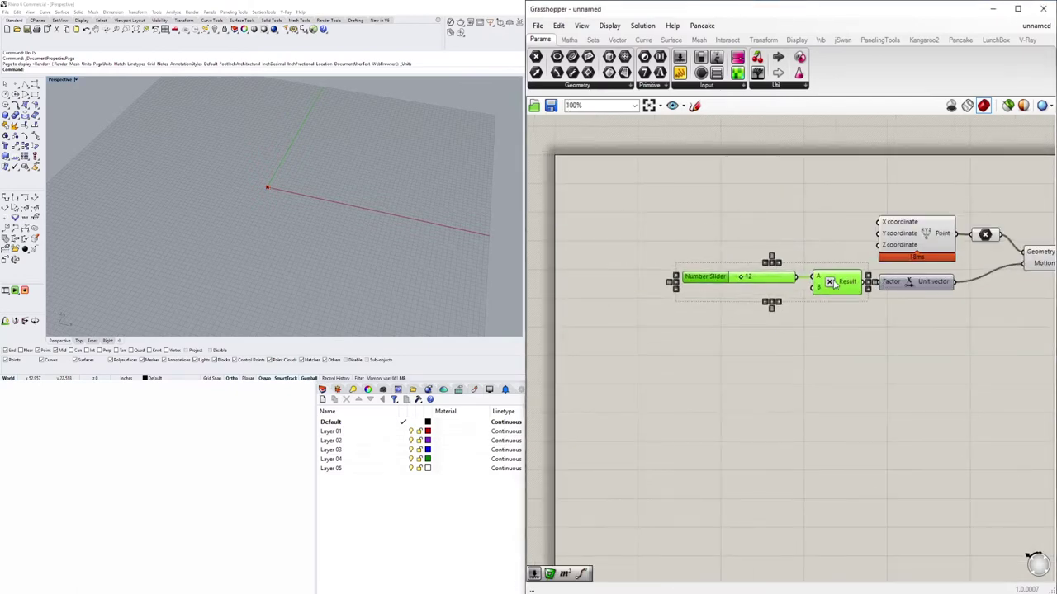
Add a second Move component that takes the first Move's geometry and uses a Unit Z vector as motion.
{"action": "right_click_drag", "start_coordinate": [907, 369], "coordinate": [771, 368]}
{"action": "right_click_drag", "start_coordinate": [376, 180], "coordinate": [330, 232]}
{"action": "right_click_drag", "start_coordinate": [927, 318], "coordinate": [845, 330]}
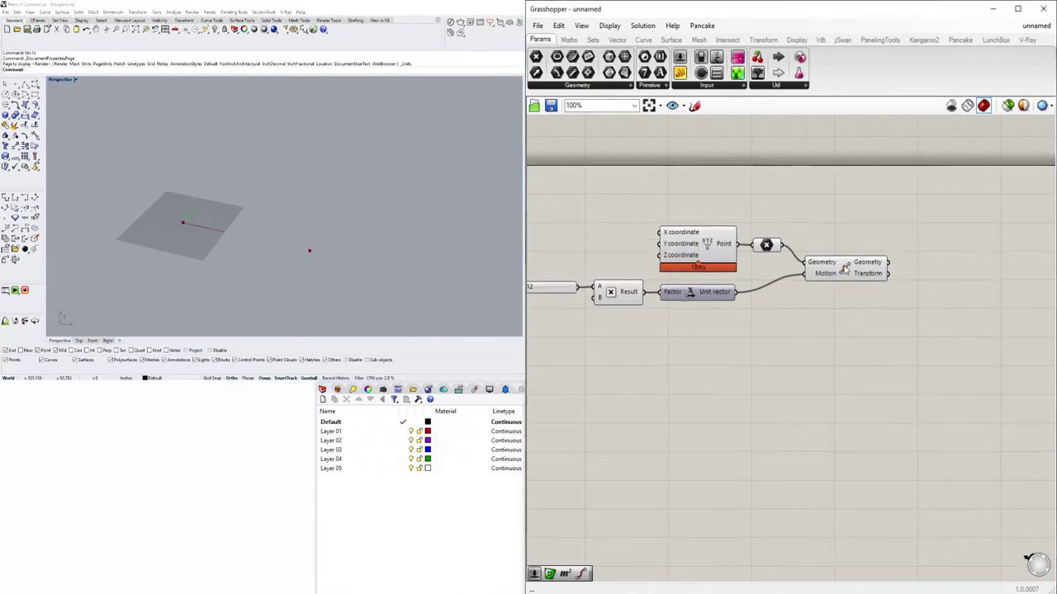
{"action": "double_click", "coordinate": [845, 326]}
{"action": "type", "text": "Move"}
{"action": "key", "text": "Return"}
{"action": "double_click", "coordinate": [772, 331]}
{"action": "type", "text": "unit z"}
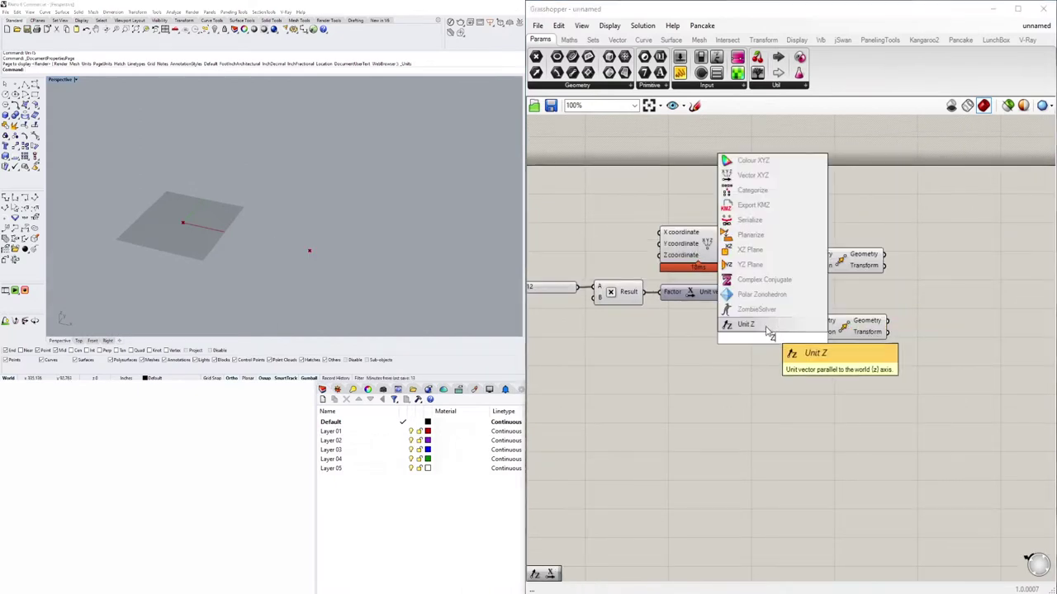
{"action": "key", "text": "Return"}
{"action": "left_click_drag", "start_coordinate": [840, 341], "coordinate": [941, 297]}
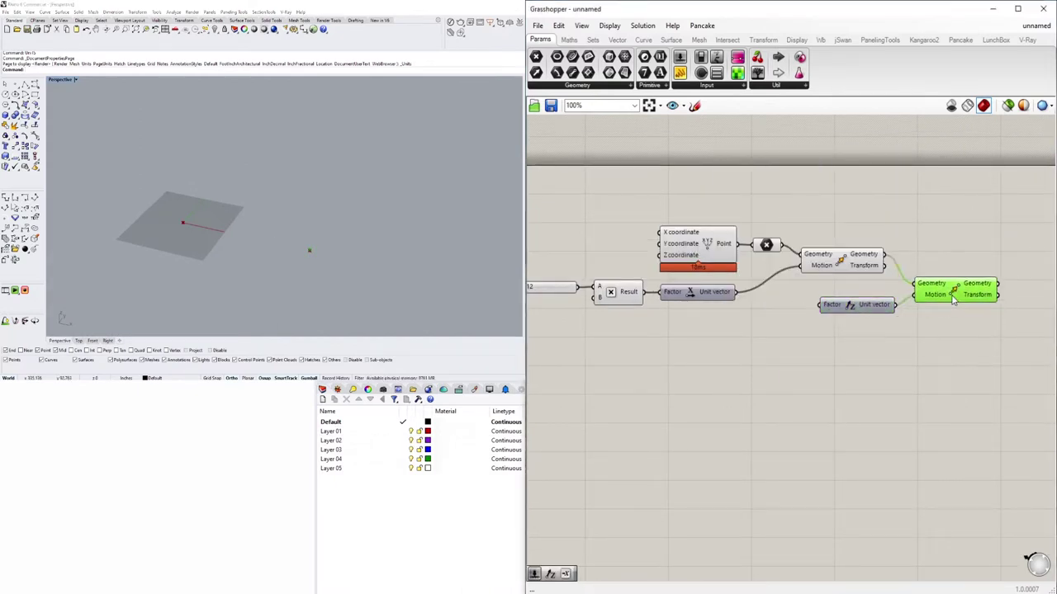
Add a Series component and feed its Step with a copy of the number slider and Multiplication pair.
{"action": "double_click", "coordinate": [726, 326]}
{"action": "type", "text": "series"}
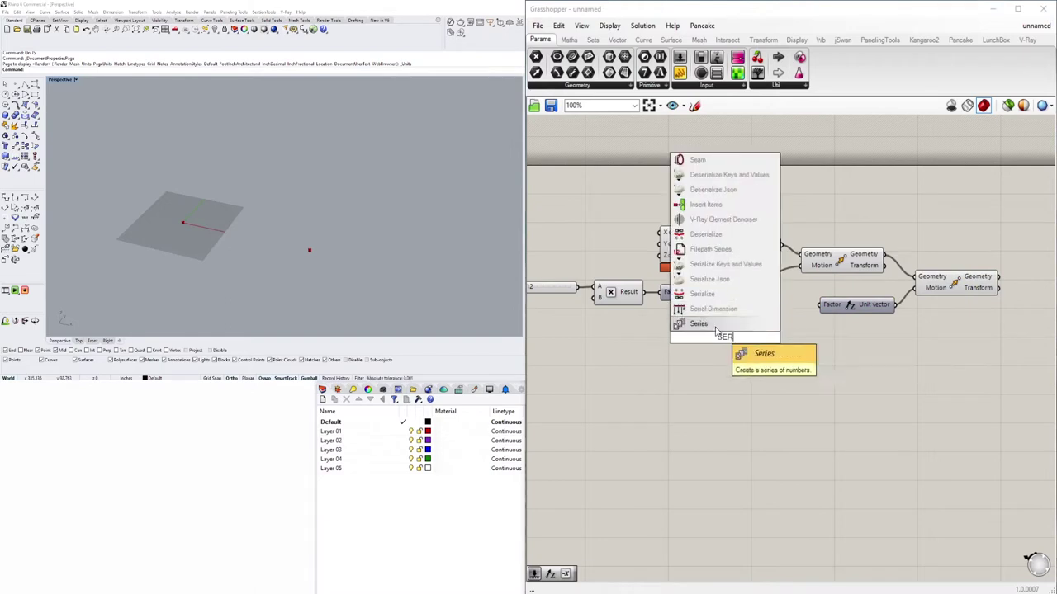
{"action": "key", "text": "Return"}
{"action": "right_click_drag", "start_coordinate": [578, 364], "coordinate": [716, 364]}
{"action": "left_click_drag", "start_coordinate": [817, 332], "coordinate": [595, 279]}
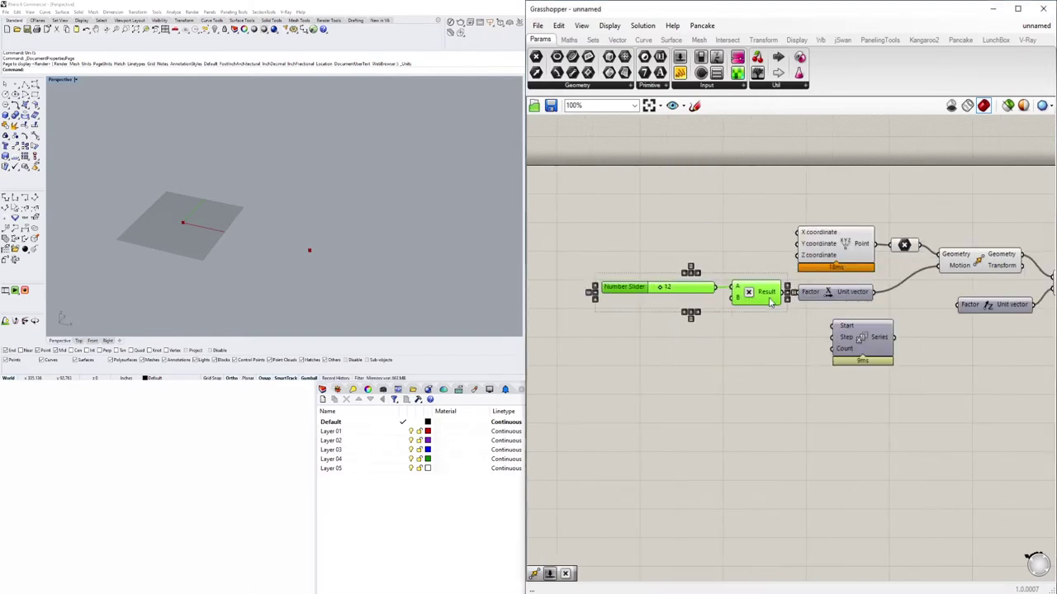
{"action": "left_click_drag", "start_coordinate": [755, 293], "coordinate": [831, 336], "text": "alt"}
{"action": "mouse_move", "coordinate": [890, 340]}
{"action": "right_mouse_down"}
{"action": "mouse_move", "coordinate": [776, 353]}
{"action": "mouse_move", "coordinate": [875, 347]}
{"action": "right_mouse_up"}
Add a number slider of 12 with maximum 30 as the Series Count, and wire the Series into the Unit Z factor.
{"action": "left_click", "coordinate": [661, 384]}
{"action": "type", "text": "12"}
{"action": "key", "text": "Return"}
{"action": "double_click", "coordinate": [653, 371]}
{"action": "double_click", "coordinate": [707, 399]}
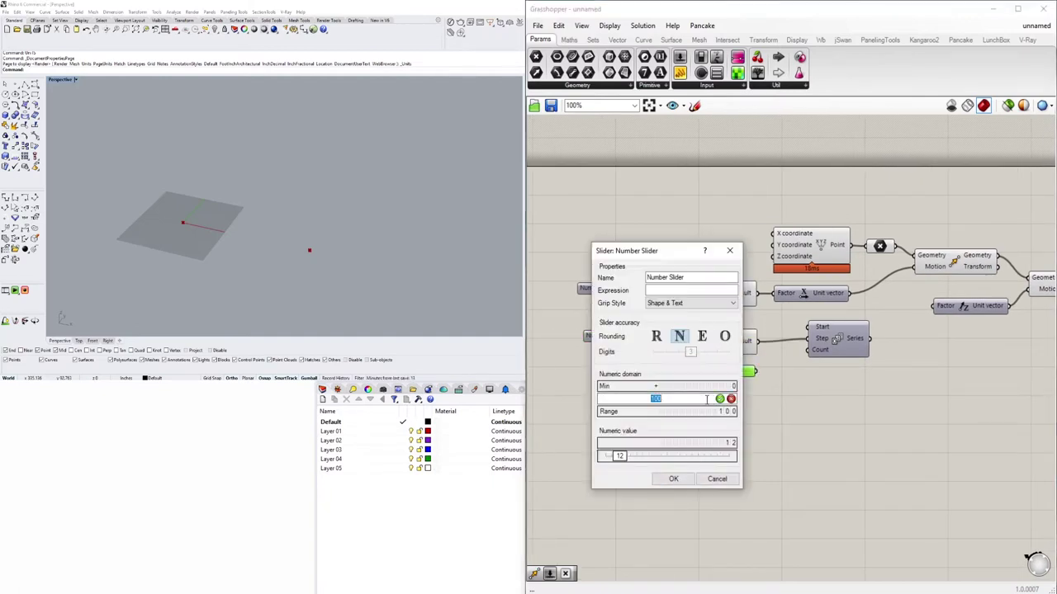
{"action": "type", "text": "30"}
{"action": "left_click", "coordinate": [674, 479]}
{"action": "right_click_drag", "start_coordinate": [674, 479], "coordinate": [547, 503]}
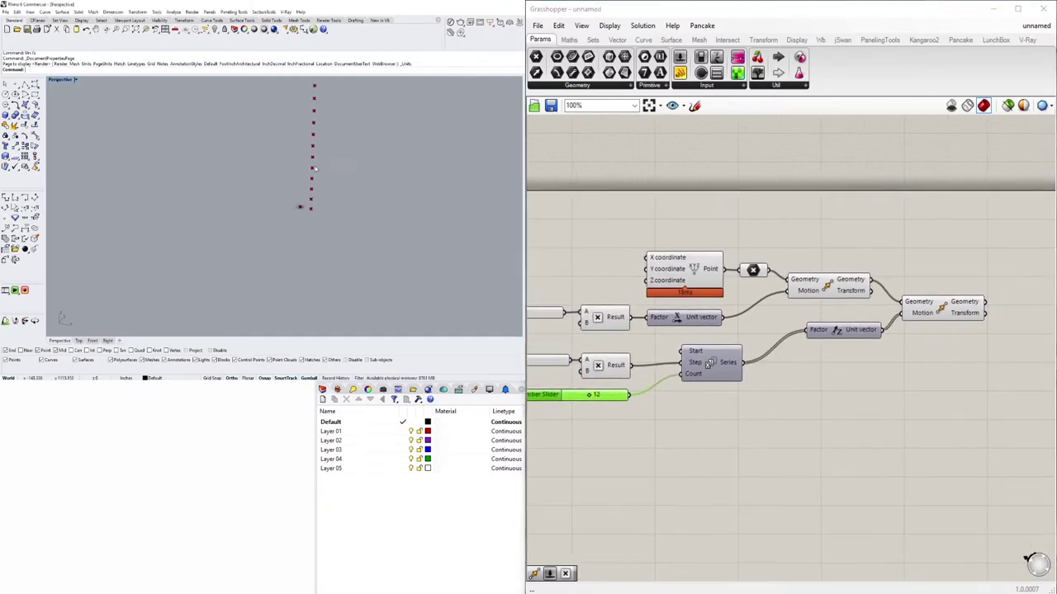
Set the Series step slider's maximum to 20 and its value to 4.
{"action": "scroll", "coordinate": [701, 375], "scroll_direction": "up", "scroll_amount": 5}
{"action": "double_click", "coordinate": [701, 375]}
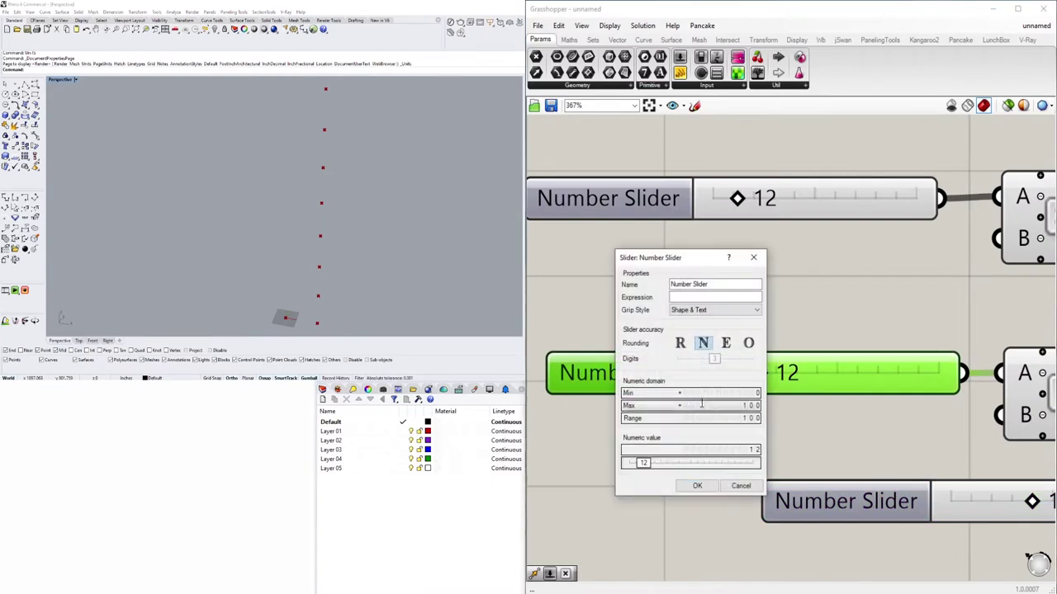
{"action": "type", "text": "20"}
{"action": "left_click", "coordinate": [697, 486]}
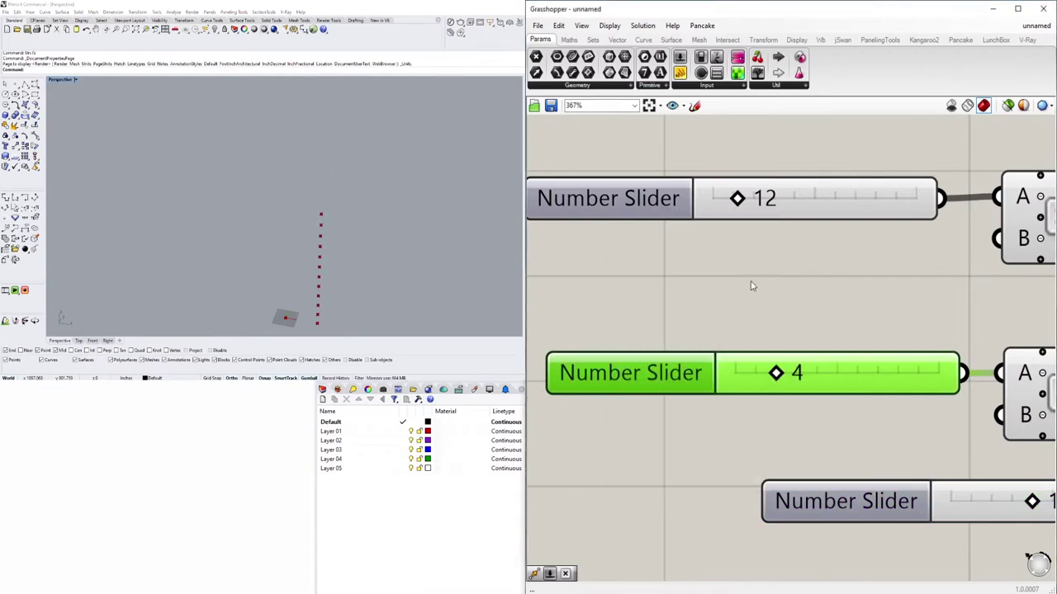
Tidy the canvas by realigning the Construct Point, Point, Series and Unit Z components.
{"action": "scroll", "coordinate": [751, 286], "scroll_direction": "down", "scroll_amount": 5}
{"action": "left_click_drag", "start_coordinate": [755, 431], "coordinate": [644, 252]}
{"action": "left_click_drag", "start_coordinate": [863, 390], "coordinate": [812, 266]}
{"action": "scroll", "coordinate": [884, 405], "scroll_direction": "down", "scroll_amount": 2}
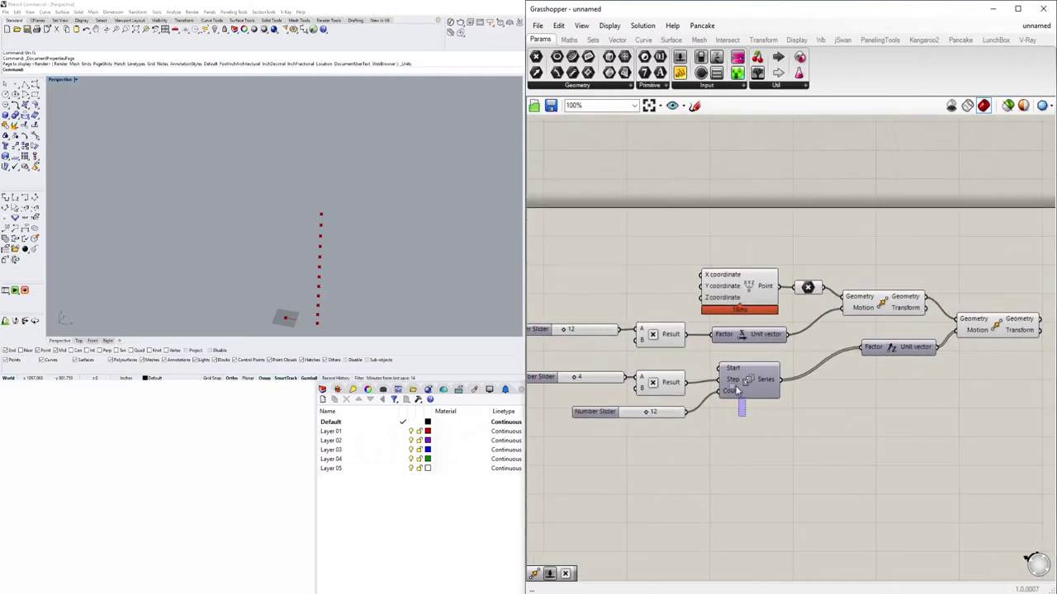
{"action": "left_click", "coordinate": [812, 287]}
{"action": "left_click_drag", "start_coordinate": [900, 347], "coordinate": [888, 347]}
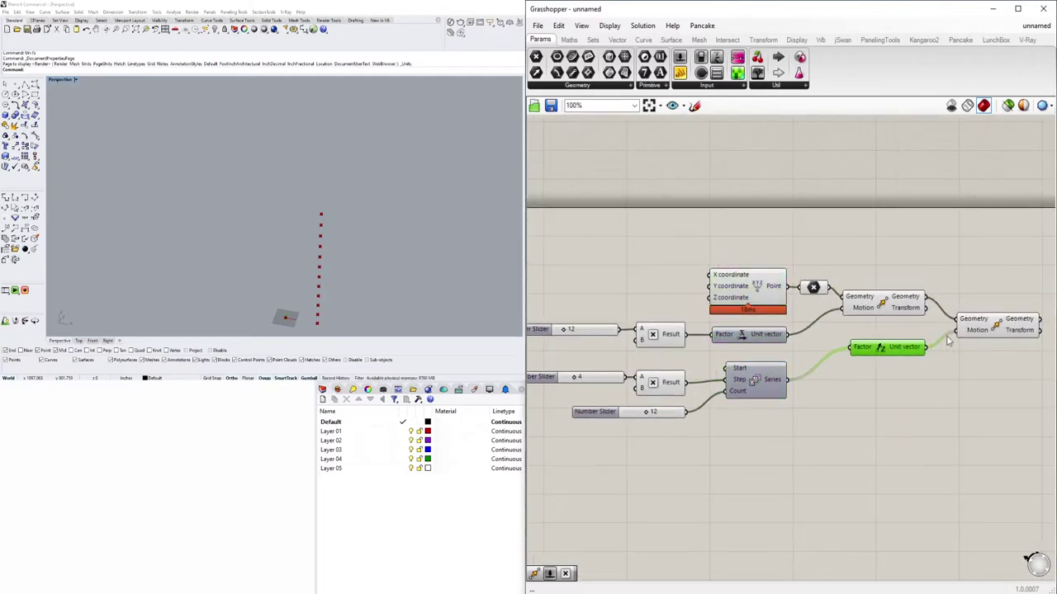
{"action": "left_click", "coordinate": [741, 455]}
Rename the slider driving the Unit X offset to INSIDE GAP.
{"action": "scroll", "coordinate": [742, 454], "scroll_direction": "up", "scroll_amount": 3}
{"action": "right_click", "coordinate": [663, 337]}
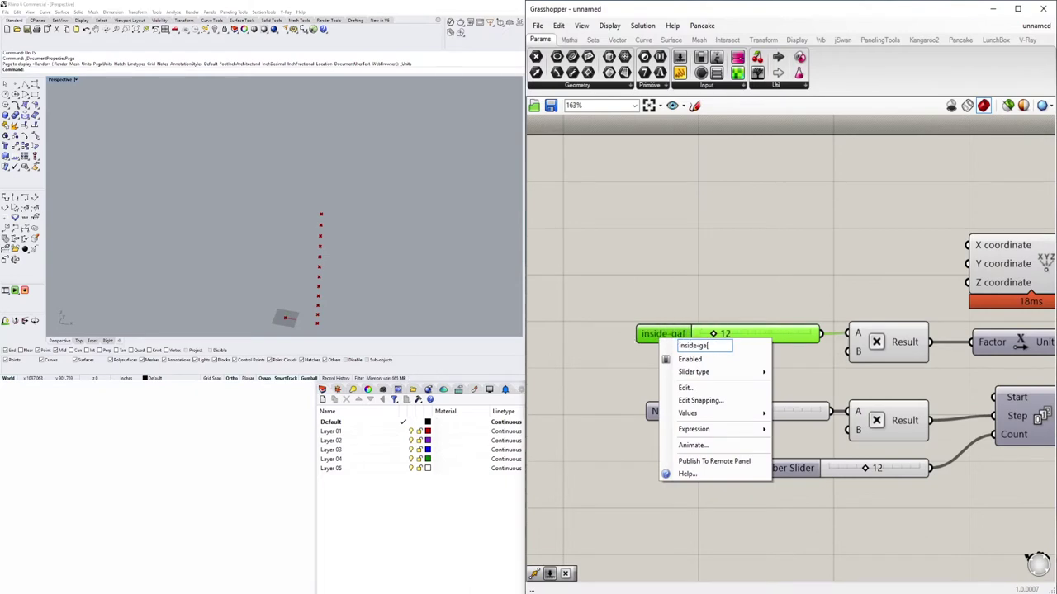
{"action": "type", "text": "INSIDE GAP"}
{"action": "key", "text": "Return"}
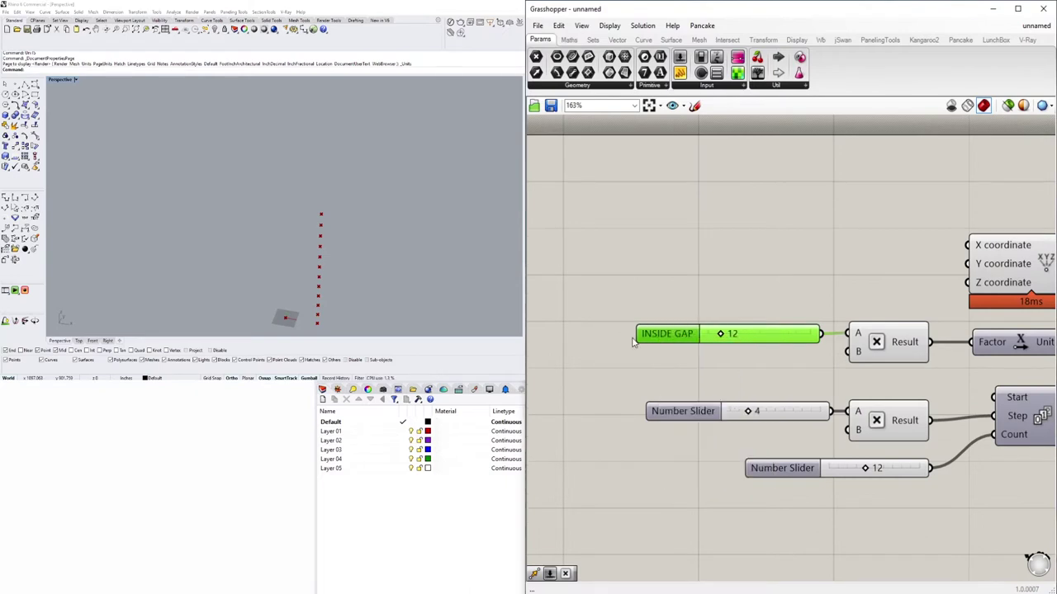
Rename the slider driving the Series Step to HEIGHT STEP.
{"action": "scroll", "coordinate": [702, 371], "scroll_direction": "down", "scroll_amount": 1}
{"action": "right_click_drag", "start_coordinate": [702, 371], "coordinate": [588, 347]}
{"action": "right_click", "coordinate": [583, 383]}
{"action": "type", "text": "HEIGHT STEP"}
{"action": "key", "text": "Return"}
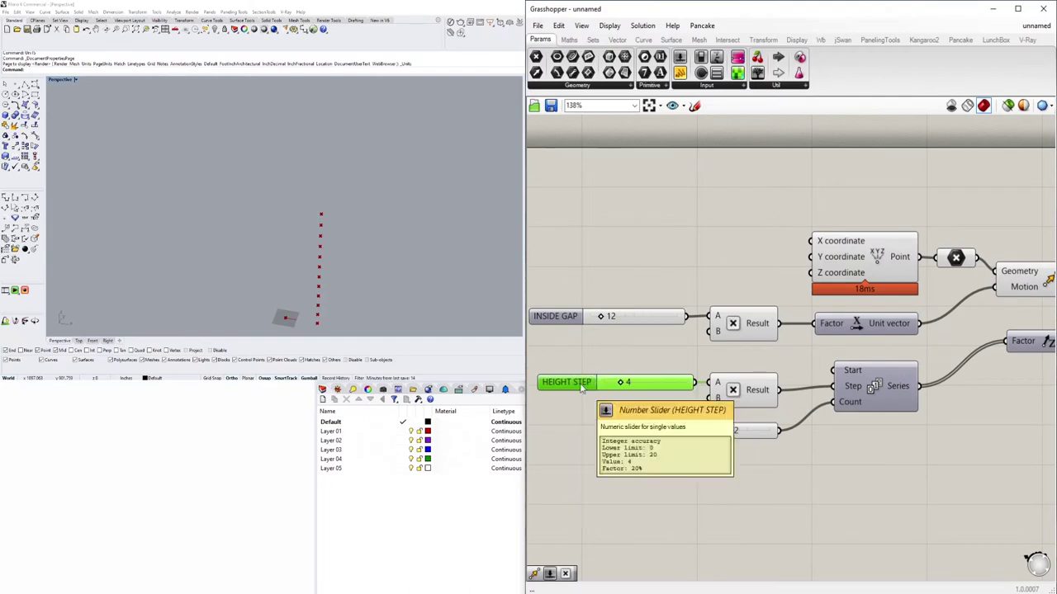
Rename the Series Count slider to COPIES.
{"action": "right_click", "coordinate": [654, 433]}
{"action": "type", "text": "COPIES"}
{"action": "key", "text": "Return"}
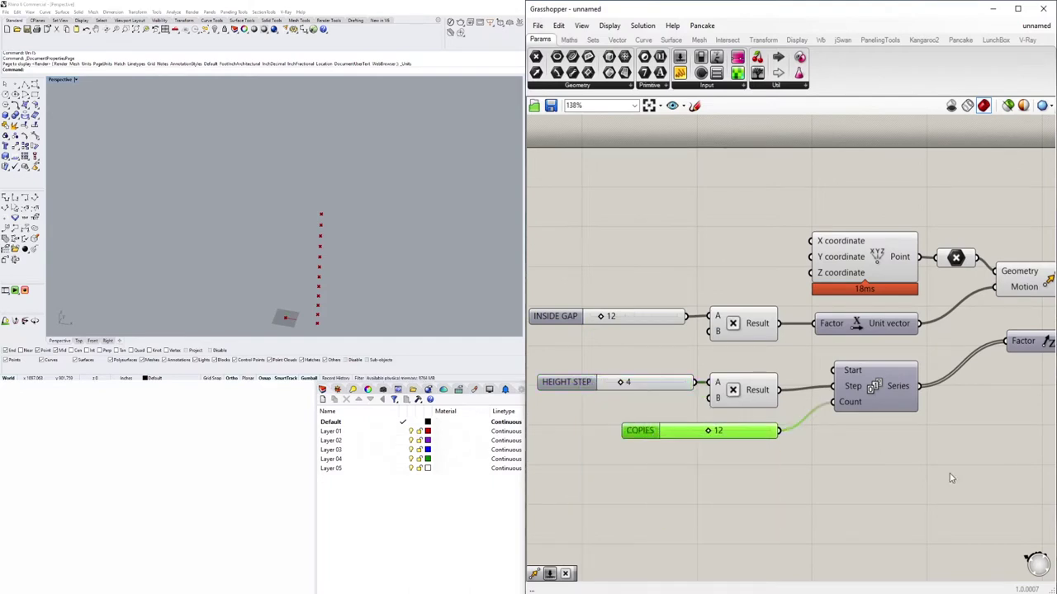
Add a Rotate component with the base point as its Plane, and switch its Angle input to degrees.
{"action": "scroll", "coordinate": [949, 477], "scroll_direction": "down", "scroll_amount": 4}
{"action": "left_click", "coordinate": [202, 222]}
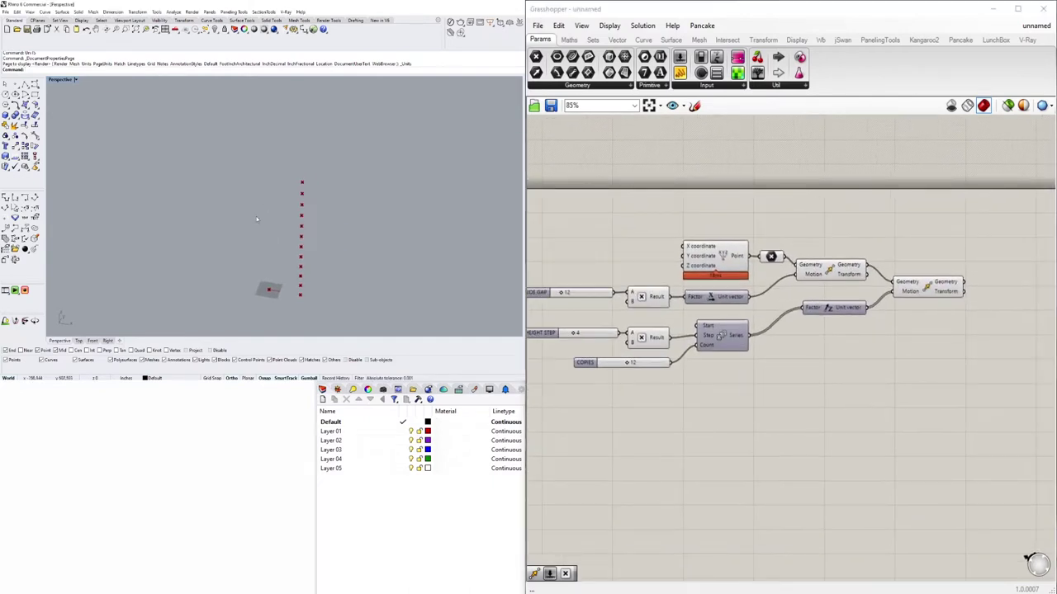
{"action": "double_click", "coordinate": [930, 380]}
{"action": "type", "text": "ROT"}
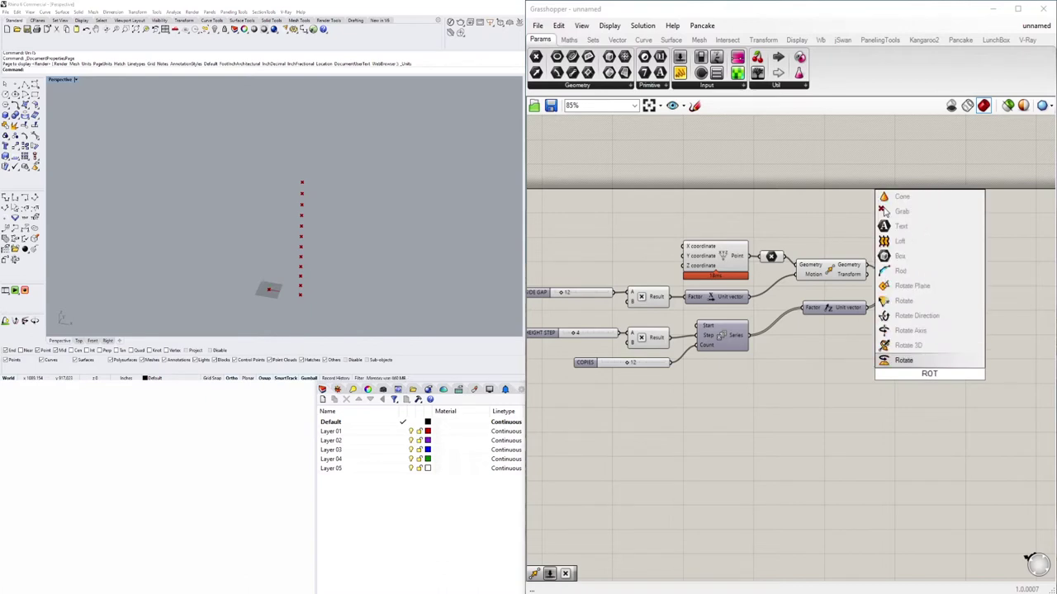
{"action": "left_click", "coordinate": [892, 361]}
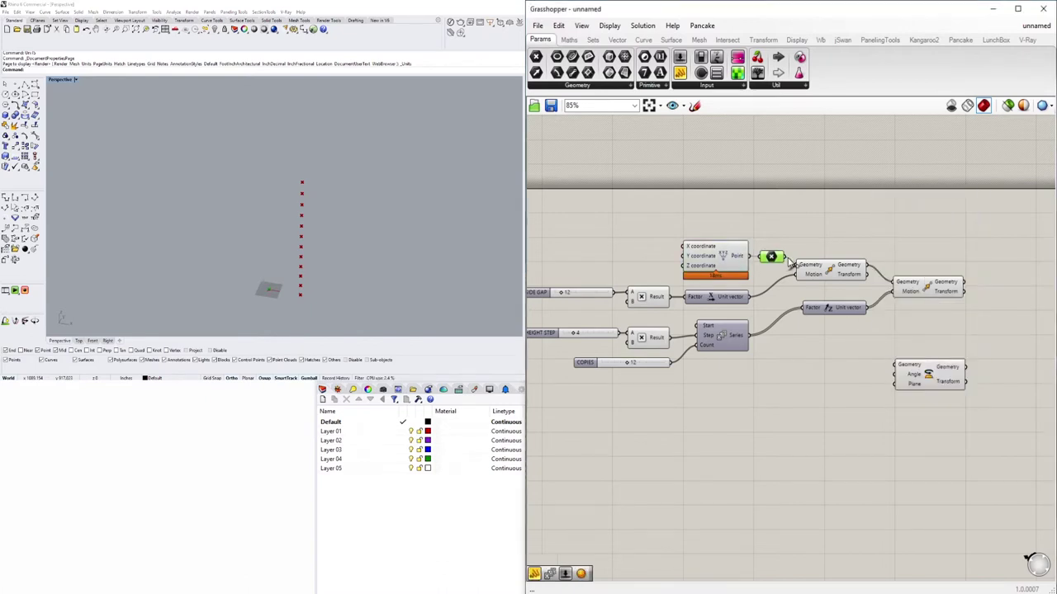
{"action": "left_click_drag", "start_coordinate": [865, 362], "coordinate": [896, 364]}
{"action": "right_click_drag", "start_coordinate": [826, 412], "coordinate": [670, 415]}
{"action": "left_click_drag", "start_coordinate": [790, 377], "coordinate": [931, 322]}
{"action": "right_click", "coordinate": [915, 321]}
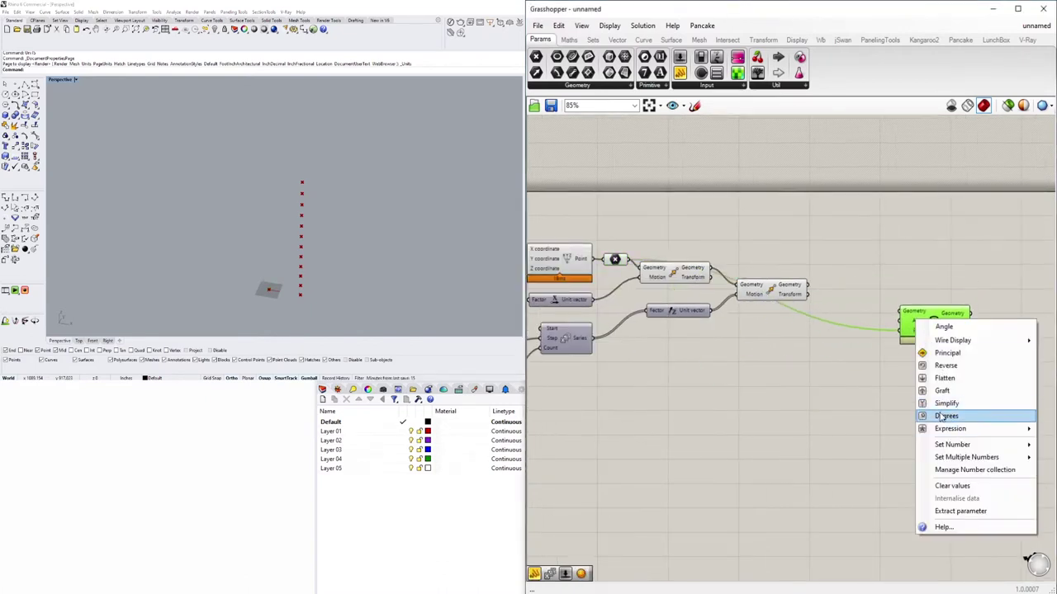
Add a second Series feeding the Rotate angle, and connect the vertically moved points as the Rotate geometry.
{"action": "double_click", "coordinate": [700, 345]}
{"action": "type", "text": "SE"}
{"action": "left_click", "coordinate": [674, 318]}
{"action": "right_click_drag", "start_coordinate": [718, 371], "coordinate": [805, 380]}
{"action": "left_click_drag", "start_coordinate": [818, 360], "coordinate": [937, 384]}
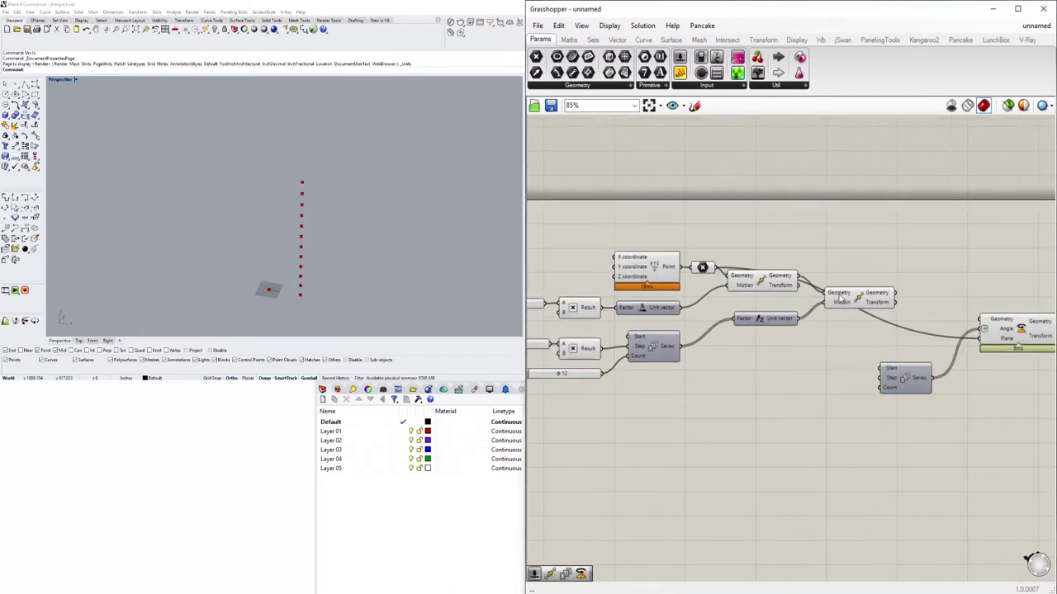
{"action": "left_click_drag", "start_coordinate": [979, 318], "coordinate": [983, 324]}
{"action": "right_click_drag", "start_coordinate": [983, 324], "coordinate": [952, 296]}
Wire a number slider of 5 into the second Series' Step and the COPIES slider into its Count.
{"action": "mouse_move", "coordinate": [874, 355]}
{"action": "left_mouse_down"}
{"action": "mouse_move", "coordinate": [884, 350]}
{"action": "mouse_move", "coordinate": [859, 348]}
{"action": "left_mouse_up"}
{"action": "double_click", "coordinate": [784, 351]}
{"action": "type", "text": "5"}
{"action": "key", "text": "Return"}
{"action": "right_click_drag", "start_coordinate": [858, 349], "coordinate": [816, 375]}
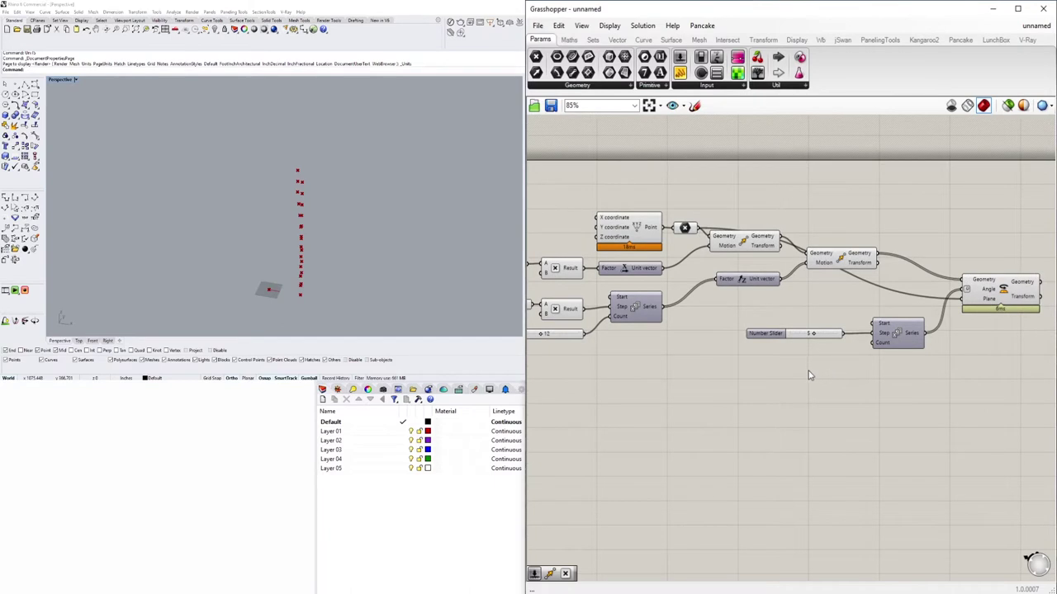
{"action": "scroll", "coordinate": [786, 329], "scroll_direction": "up", "scroll_amount": 5}
Raise the rotation step slider to 7, then set its maximum to 360.
{"action": "left_click_drag", "start_coordinate": [862, 333], "coordinate": [869, 334]}
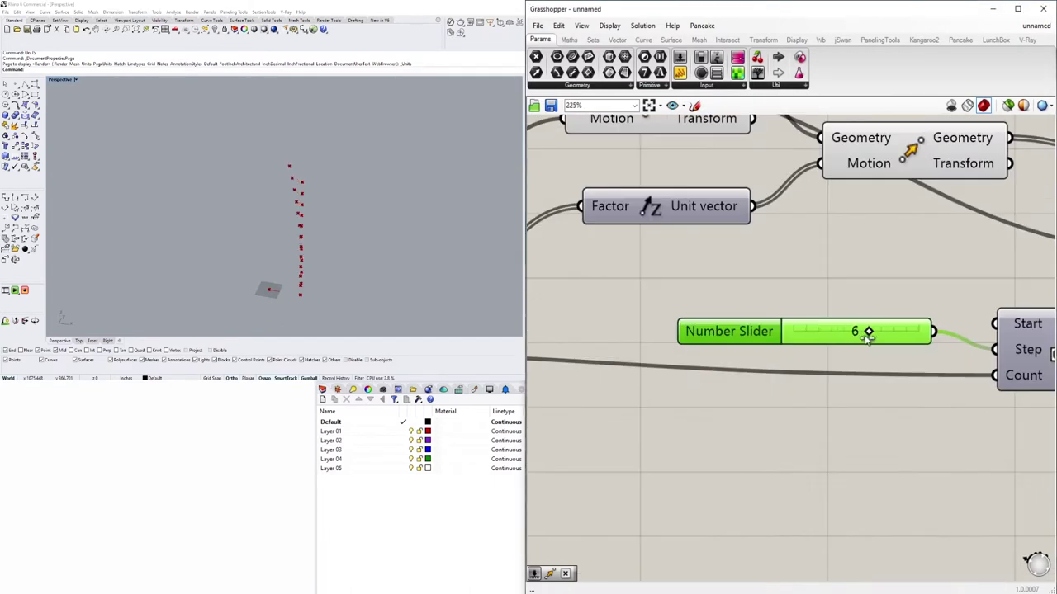
{"action": "double_click", "coordinate": [719, 330]}
{"action": "left_click", "coordinate": [726, 356]}
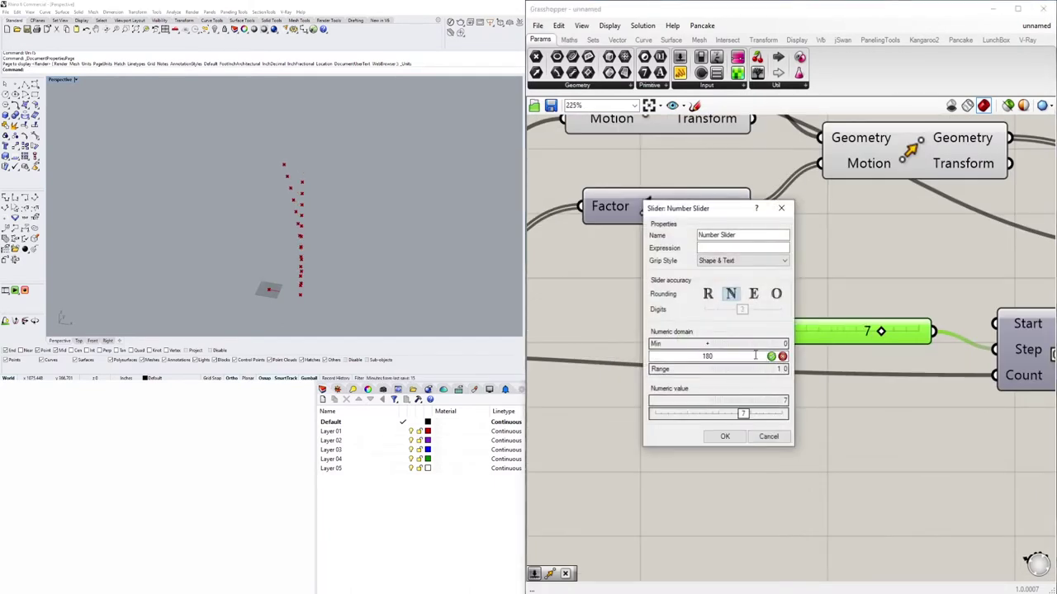
{"action": "key", "text": "Return"}
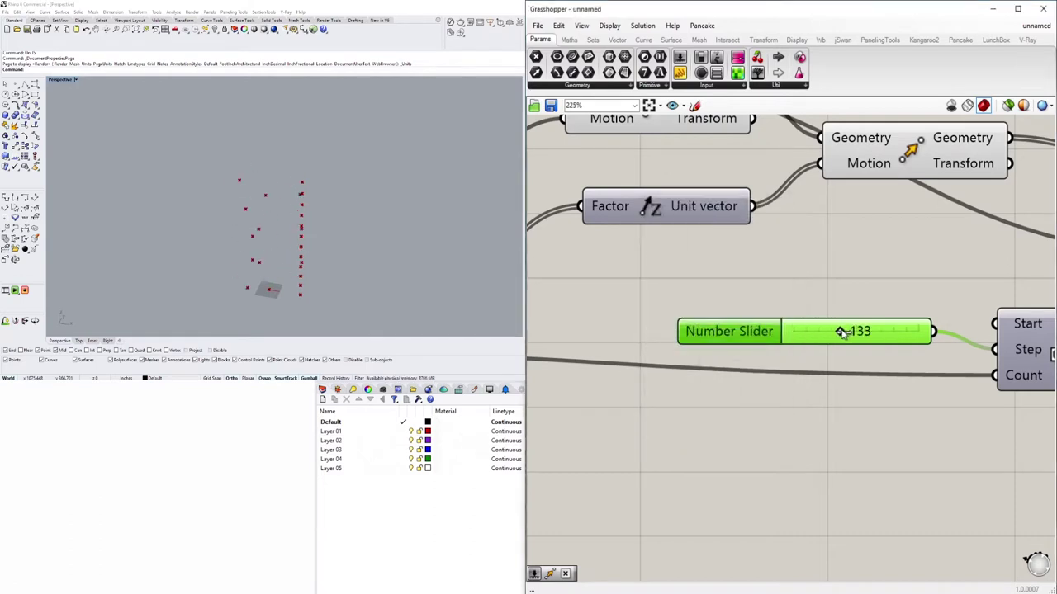
Set the rotation step slider's maximum to 90 and return its value to 0.
{"action": "double_click", "coordinate": [720, 332]}
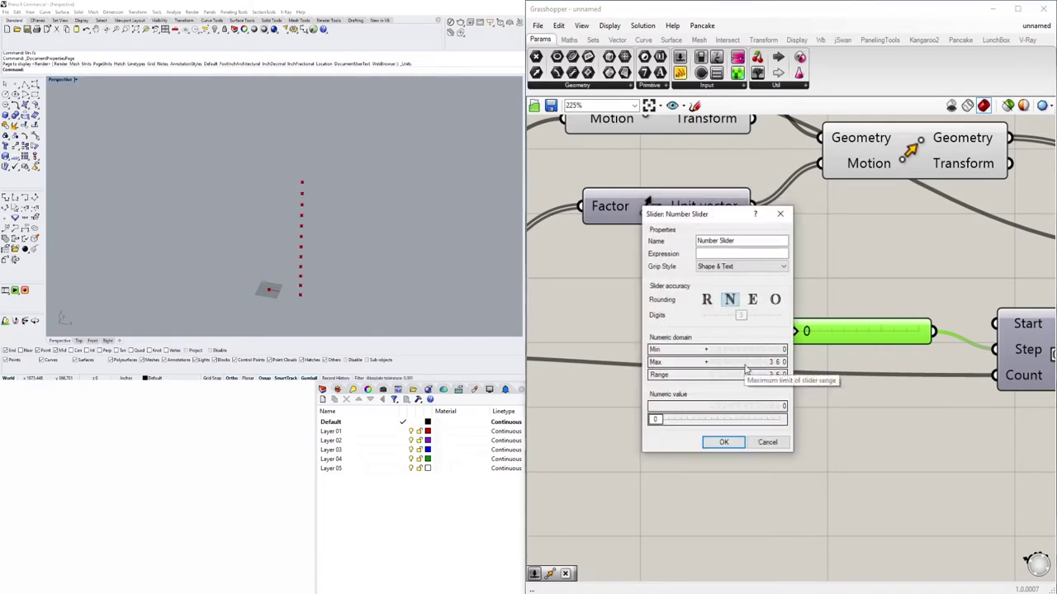
{"action": "key", "text": "Return"}
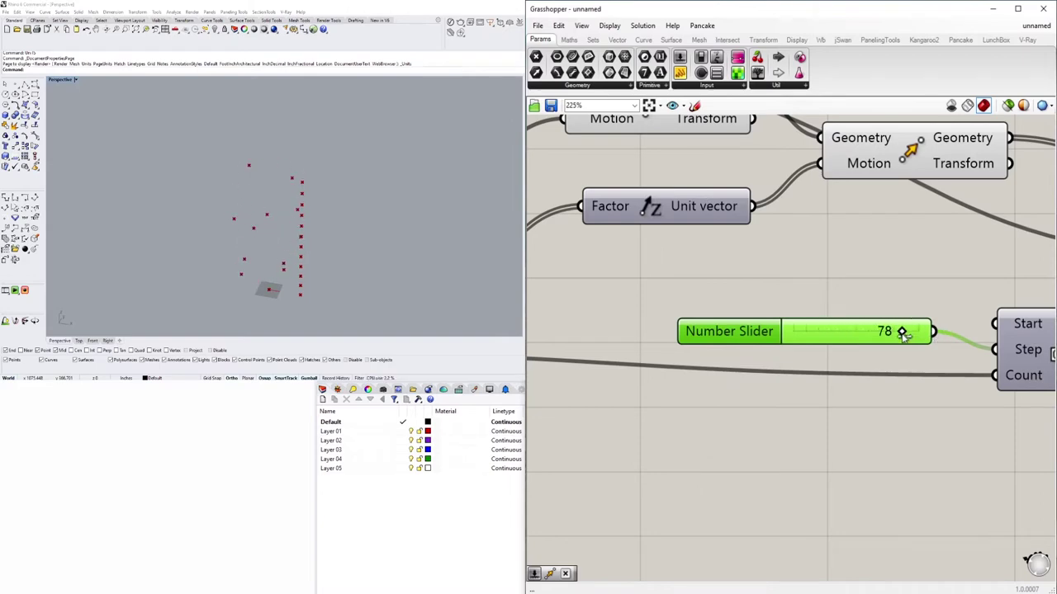
{"action": "left_click_drag", "start_coordinate": [800, 331], "coordinate": [786, 332]}
Try a rotation step of 22, then set the slider to 45 to twist the column of points.
{"action": "scroll", "coordinate": [772, 379], "scroll_direction": "down", "scroll_amount": 3}
{"action": "scroll", "coordinate": [838, 380], "scroll_direction": "up", "scroll_amount": 3}
{"action": "scroll", "coordinate": [843, 396], "scroll_direction": "down", "scroll_amount": 4}
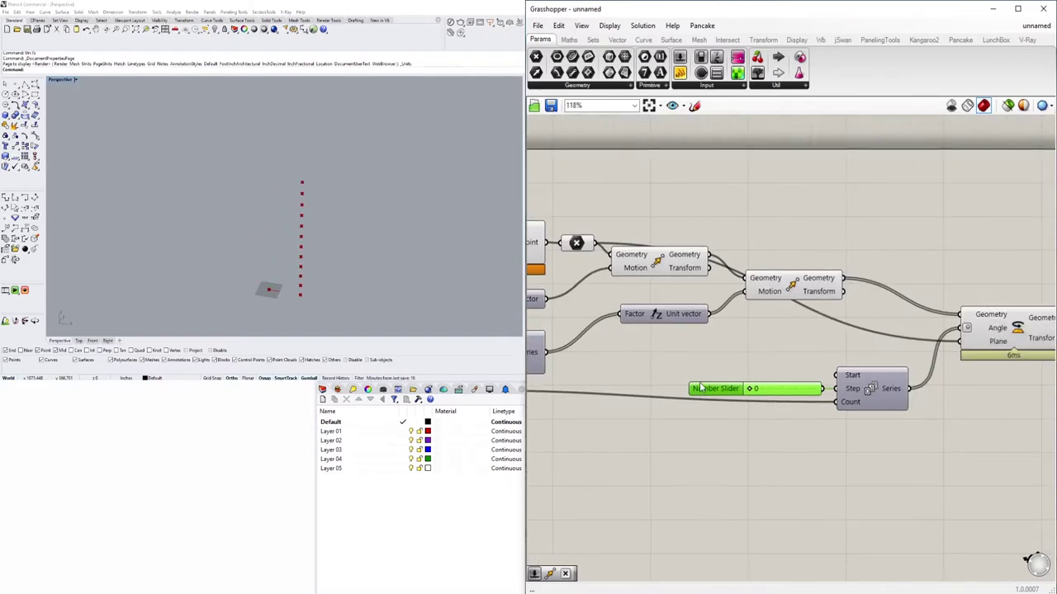
{"action": "scroll", "coordinate": [801, 405], "scroll_direction": "up", "scroll_amount": 4}
{"action": "left_click_drag", "start_coordinate": [609, 371], "coordinate": [613, 374]}
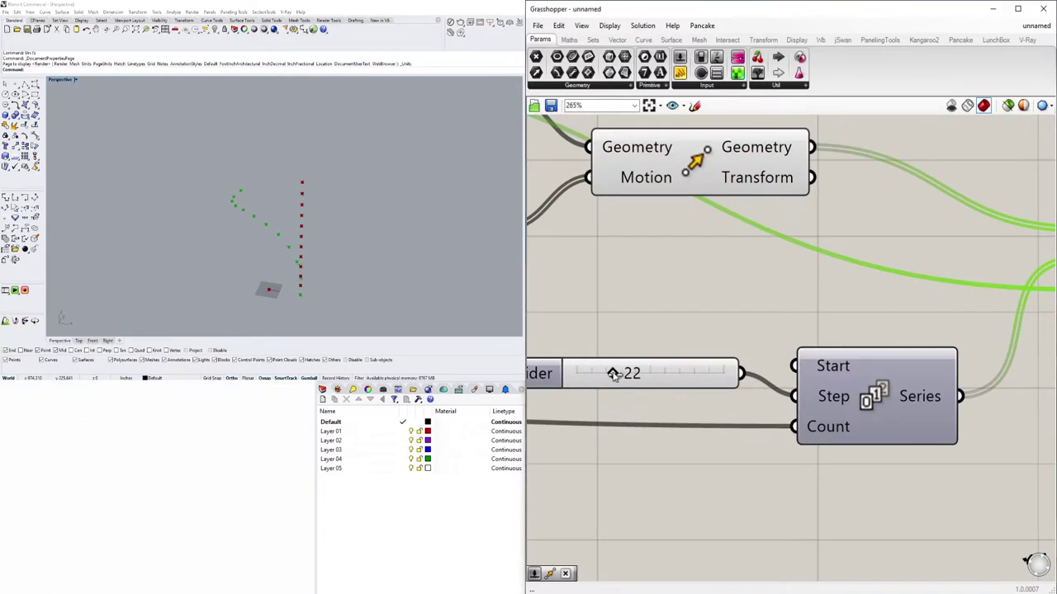
{"action": "right_click_drag", "start_coordinate": [641, 377], "coordinate": [696, 376]}
{"action": "double_click", "coordinate": [695, 373]}
{"action": "type", "text": "30"}
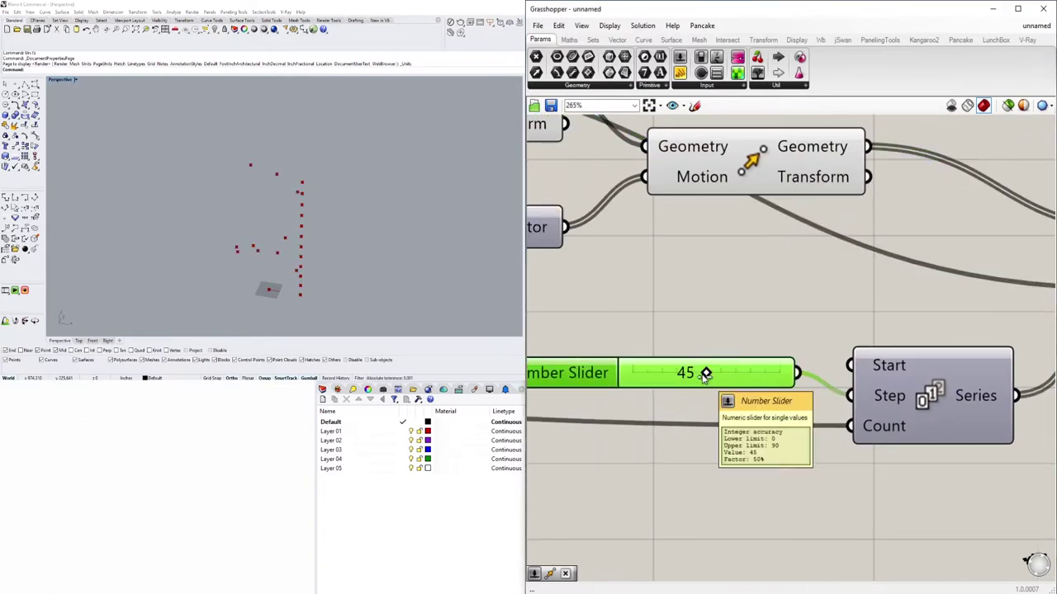
Set the rotation step slider to 30, then try 28 copies and settle the COPIES slider on 19.
{"action": "left_click", "coordinate": [279, 185]}
{"action": "scroll", "coordinate": [797, 427], "scroll_direction": "down", "scroll_amount": 6}
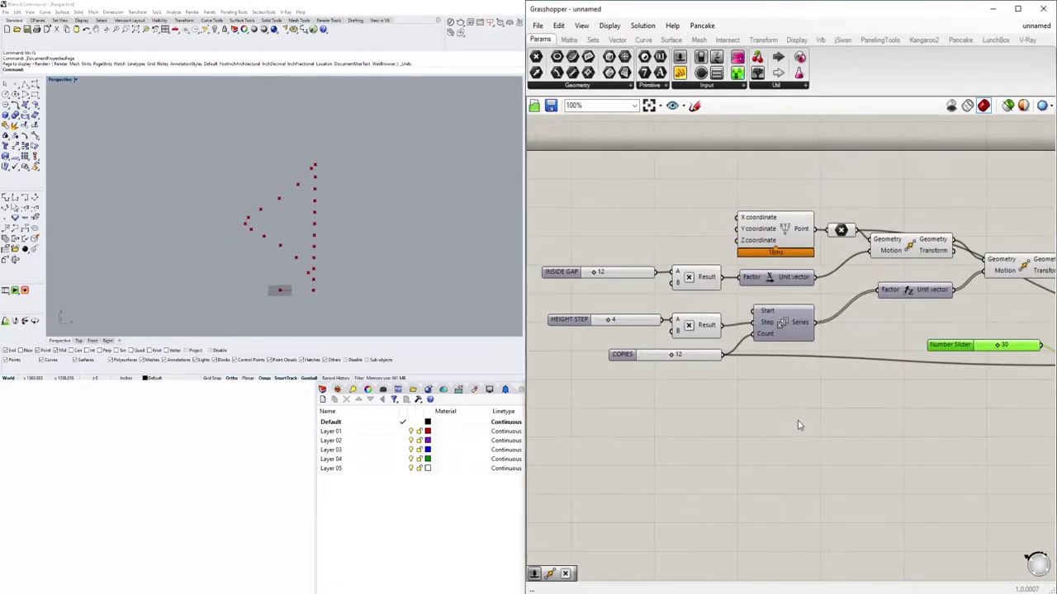
{"action": "right_click_drag", "start_coordinate": [644, 358], "coordinate": [815, 347]}
{"action": "right_click_drag", "start_coordinate": [875, 330], "coordinate": [831, 396]}
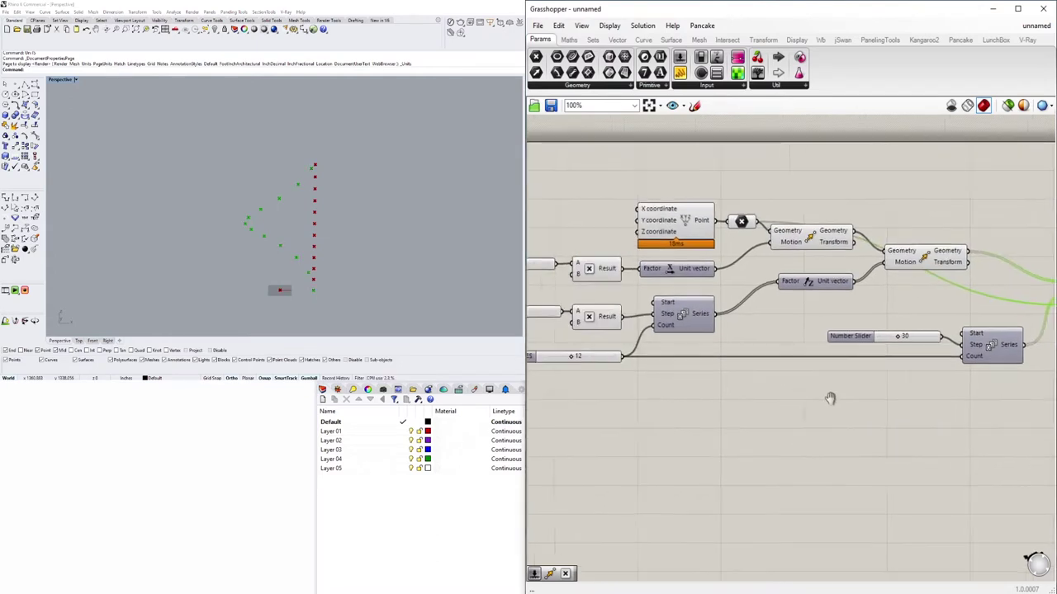
{"action": "scroll", "coordinate": [830, 396], "scroll_direction": "up", "scroll_amount": 4}
{"action": "right_click_drag", "start_coordinate": [443, 199], "coordinate": [164, 139]}
{"action": "left_click", "coordinate": [696, 358]}
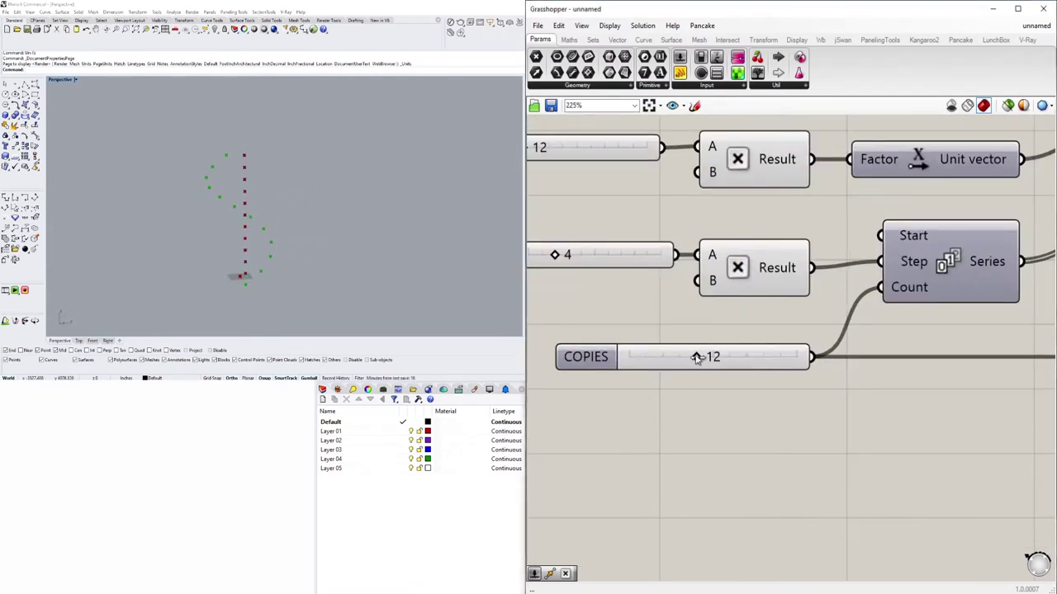
{"action": "scroll", "coordinate": [254, 217], "scroll_direction": "down", "scroll_amount": 2}
{"action": "left_click_drag", "start_coordinate": [728, 356], "coordinate": [783, 357]}
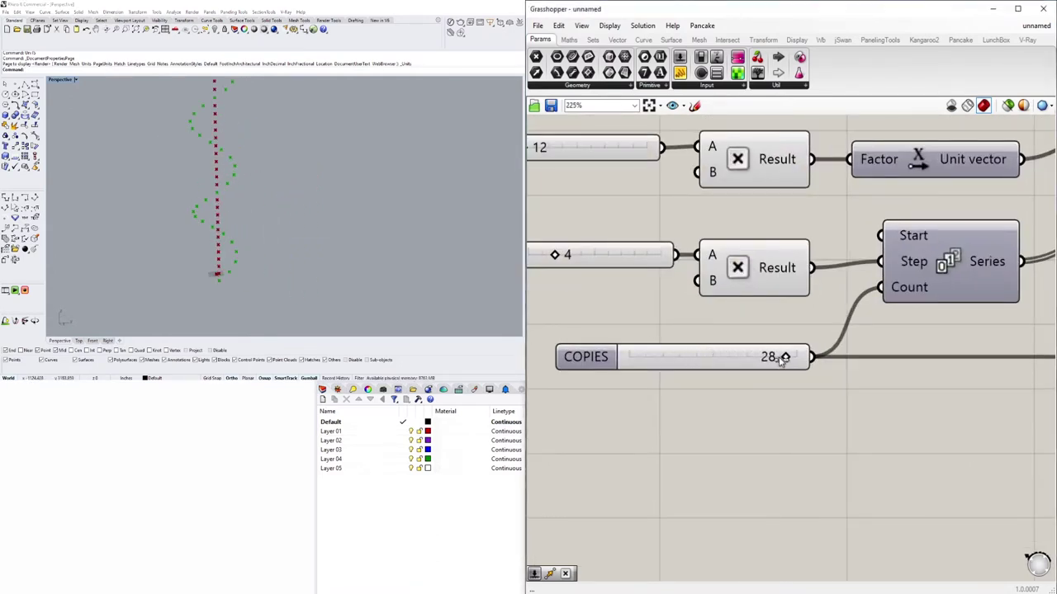
Add a Polyline component and wire the stacked points' Move Geometry into its Vertices.
{"action": "scroll", "coordinate": [732, 376], "scroll_direction": "down", "scroll_amount": 4}
{"action": "right_click_drag", "start_coordinate": [909, 247], "coordinate": [613, 262]}
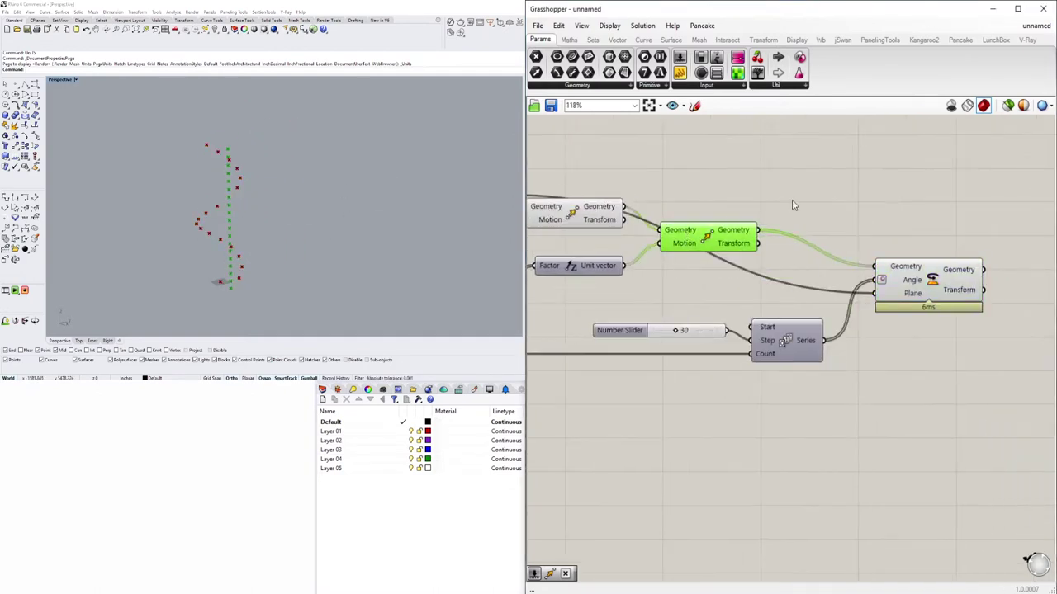
{"action": "double_click", "coordinate": [876, 182]}
{"action": "type", "text": "lin"}
{"action": "key", "text": "BackSpace"}
{"action": "key", "text": "BackSpace"}
{"action": "key", "text": "BackSpace"}
{"action": "type", "text": "POL"}
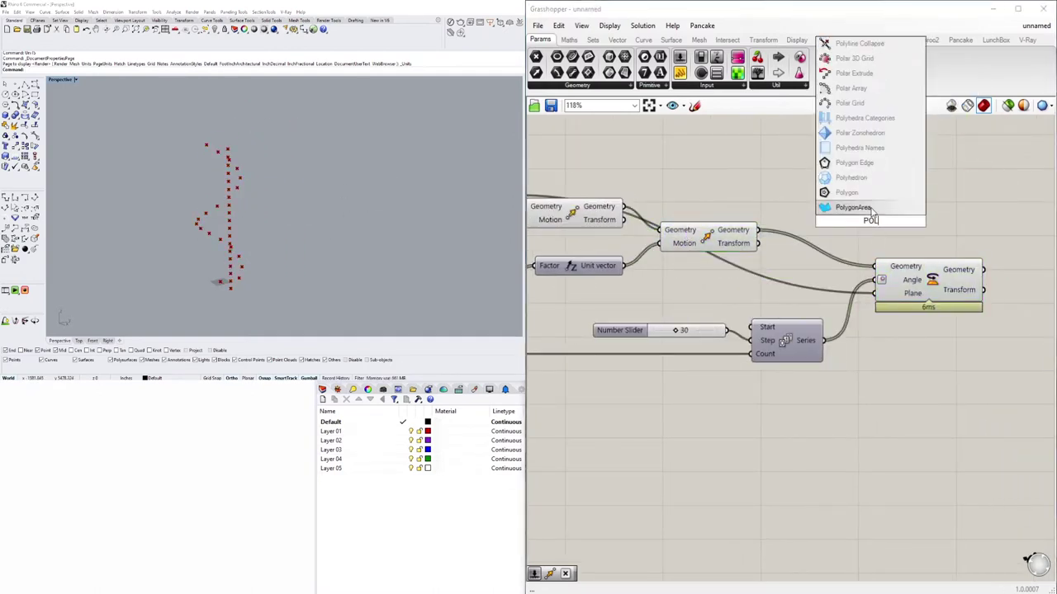
{"action": "type", "text": "YLINE"}
{"action": "key", "text": "Return"}
{"action": "left_click_drag", "start_coordinate": [758, 243], "coordinate": [874, 192]}
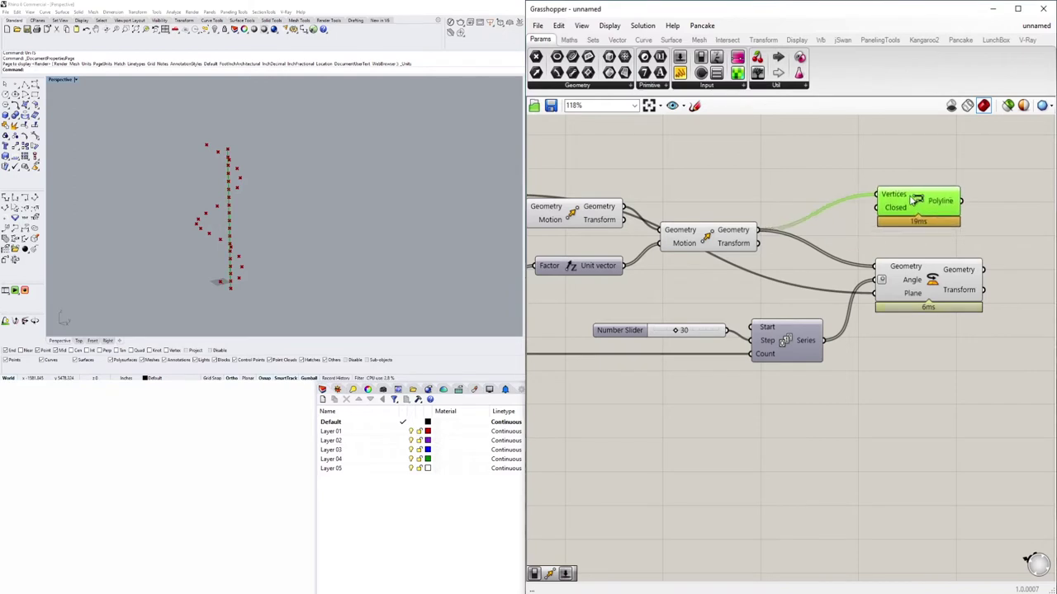
Turn off the preview of the stacked points' Move component and delete the Polyline component.
{"action": "left_click", "coordinate": [707, 236]}
{"action": "key", "text": "space"}
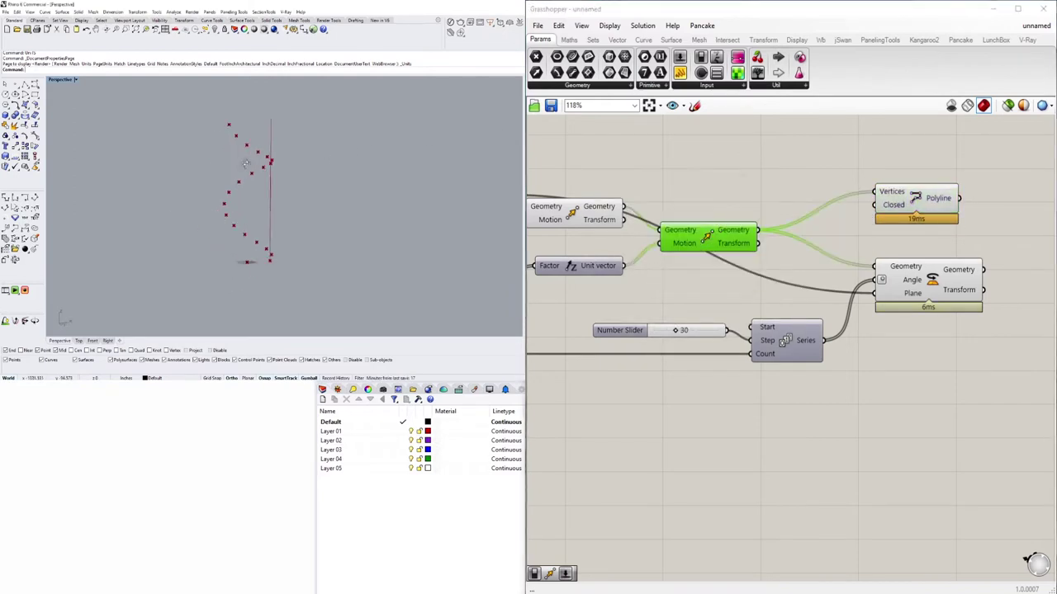
{"action": "left_click", "coordinate": [909, 198]}
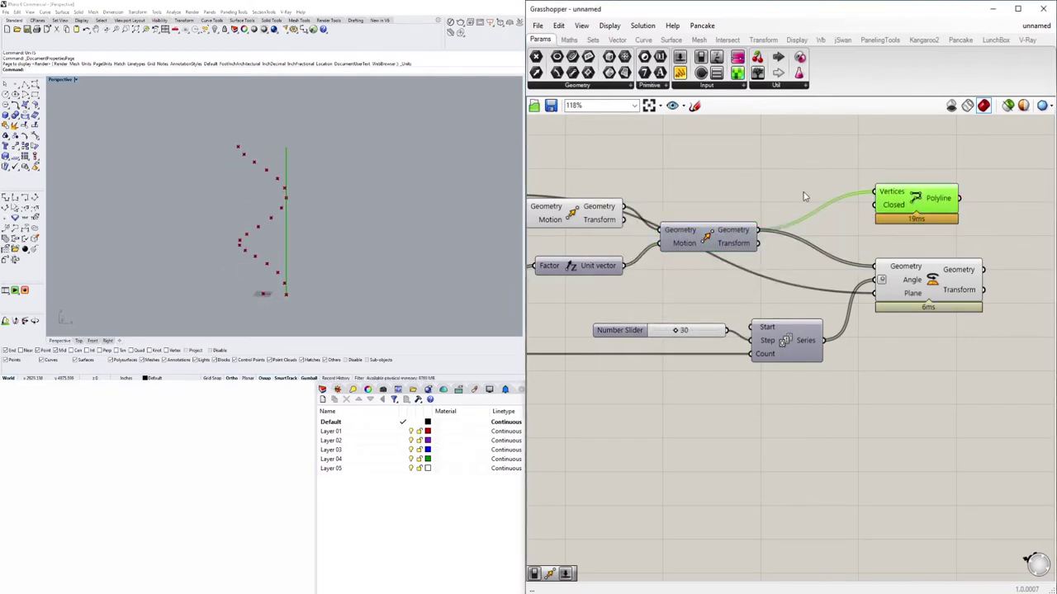
{"action": "right_click_drag", "start_coordinate": [795, 189], "coordinate": [873, 189]}
{"action": "key", "text": "Delete"}
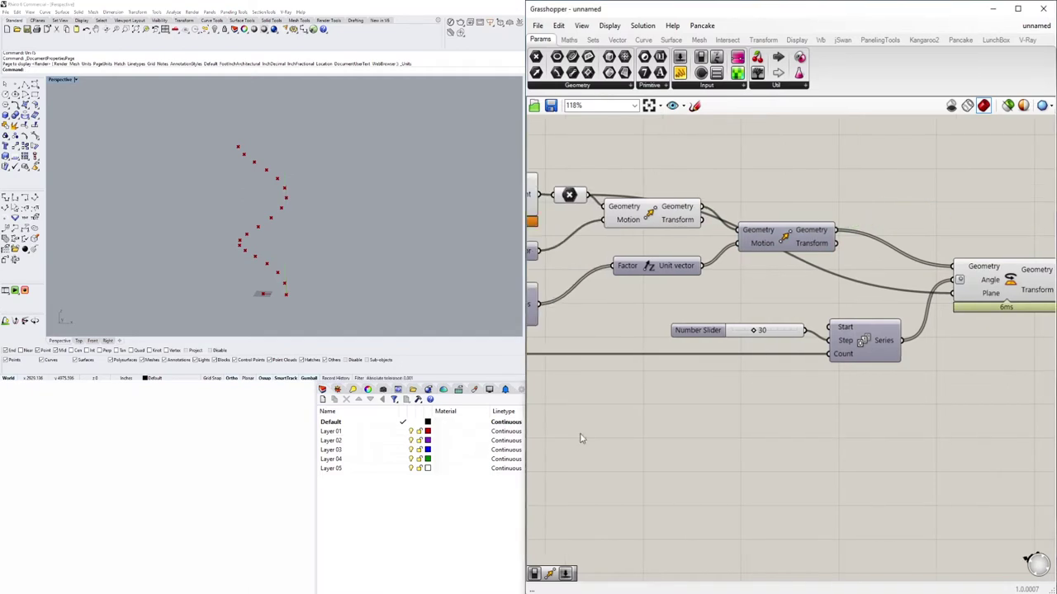
Add a Multiplication component that takes the height step Result as A and COPIES as B.
{"action": "scroll", "coordinate": [774, 408], "scroll_direction": "down", "scroll_amount": 1}
{"action": "double_click", "coordinate": [773, 407]}
{"action": "key", "text": "Return"}
{"action": "right_click_drag", "start_coordinate": [772, 405], "coordinate": [671, 301]}
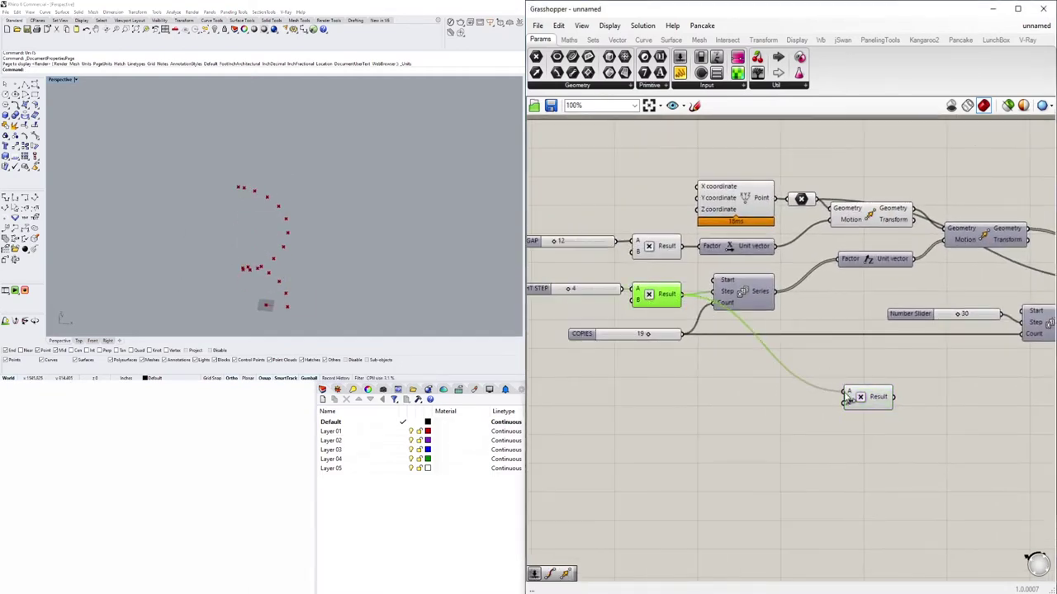
{"action": "left_click_drag", "start_coordinate": [768, 376], "coordinate": [844, 402]}
{"action": "left_click_drag", "start_coordinate": [867, 397], "coordinate": [828, 316]}
{"action": "left_click", "coordinate": [581, 345]}
{"action": "scroll", "coordinate": [828, 315], "scroll_direction": "up", "scroll_amount": 1}
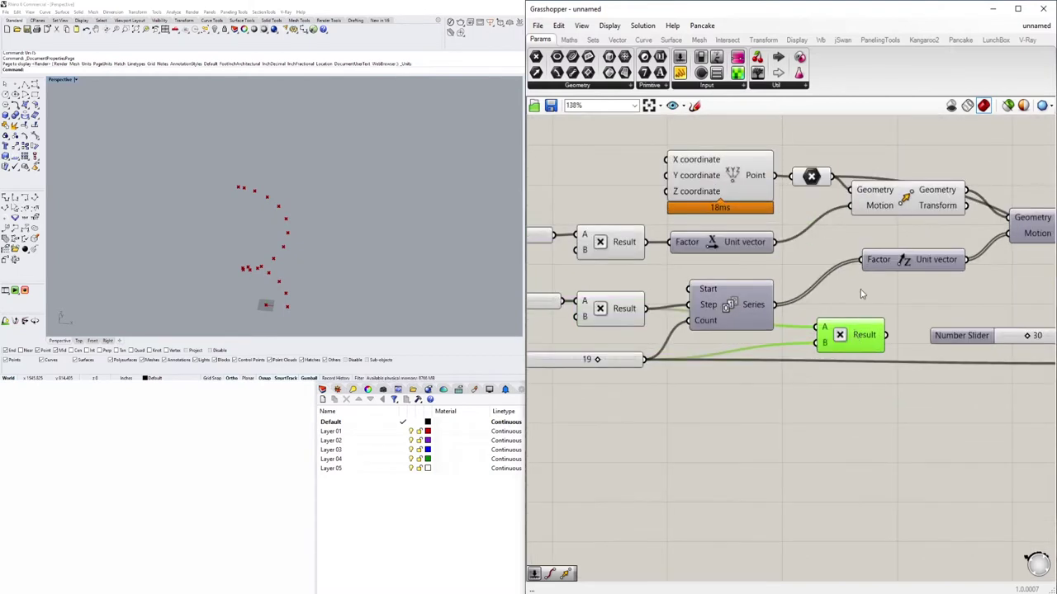
Add a third Move component above the existing chain of components.
{"action": "scroll", "coordinate": [828, 247], "scroll_direction": "down", "scroll_amount": 1}
{"action": "double_click", "coordinate": [828, 248]}
{"action": "type", "text": "move"}
{"action": "key", "text": "Return"}
{"action": "left_click_drag", "start_coordinate": [817, 247], "coordinate": [937, 246]}
Add a Unit Z vector with the new product as Factor and use it to move the base point in the third Move.
{"action": "double_click", "coordinate": [840, 248]}
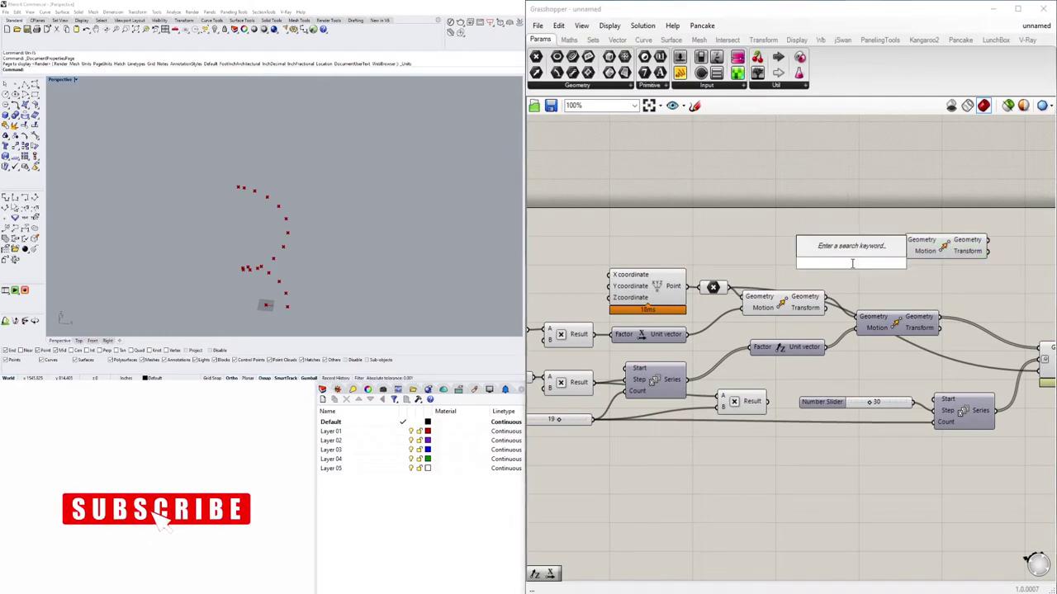
{"action": "type", "text": "unit z"}
{"action": "key", "text": "Return"}
{"action": "left_click", "coordinate": [748, 405]}
{"action": "left_click_drag", "start_coordinate": [767, 402], "coordinate": [817, 273]}
{"action": "scroll", "coordinate": [818, 272], "scroll_direction": "down", "scroll_amount": 1}
{"action": "left_click", "coordinate": [914, 250]}
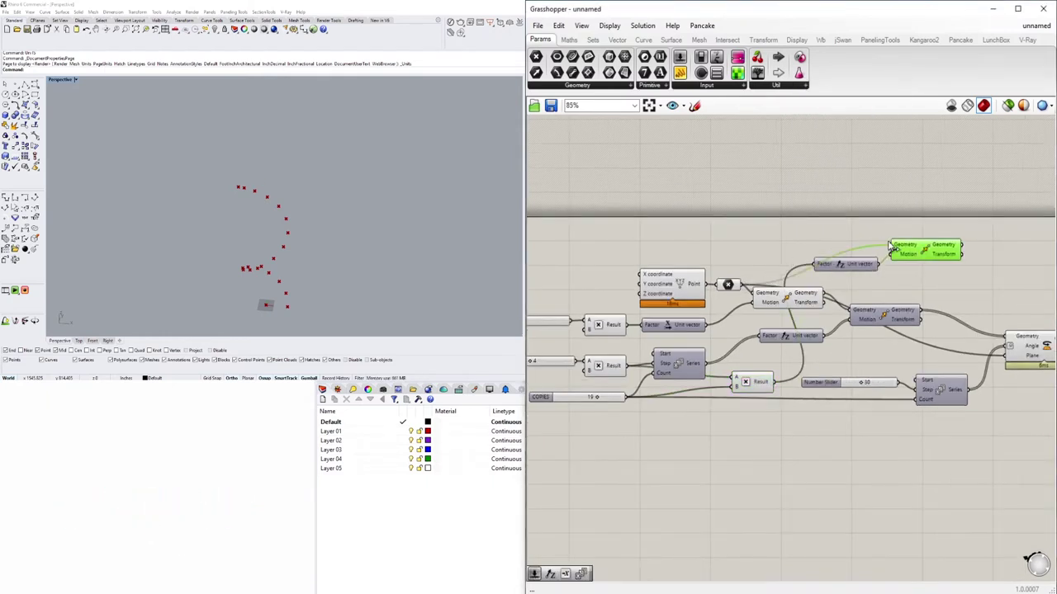
{"action": "left_click", "coordinate": [324, 154]}
Add a Line component running from the base point as Start Point to the third Move's Geometry as End Point.
{"action": "right_click_drag", "start_coordinate": [1024, 247], "coordinate": [820, 267]}
{"action": "double_click", "coordinate": [847, 264]}
{"action": "type", "text": "line"}
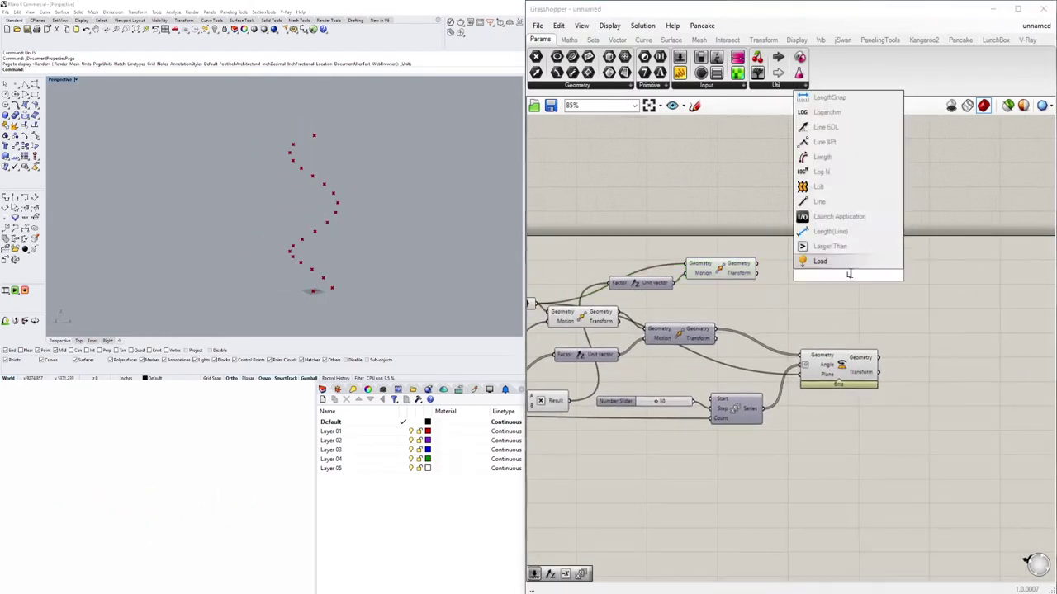
{"action": "key", "text": "Return"}
{"action": "left_click_drag", "start_coordinate": [758, 264], "coordinate": [822, 271]}
{"action": "scroll", "coordinate": [823, 271], "scroll_direction": "down", "scroll_amount": 1}
{"action": "right_click_drag", "start_coordinate": [823, 270], "coordinate": [993, 325]}
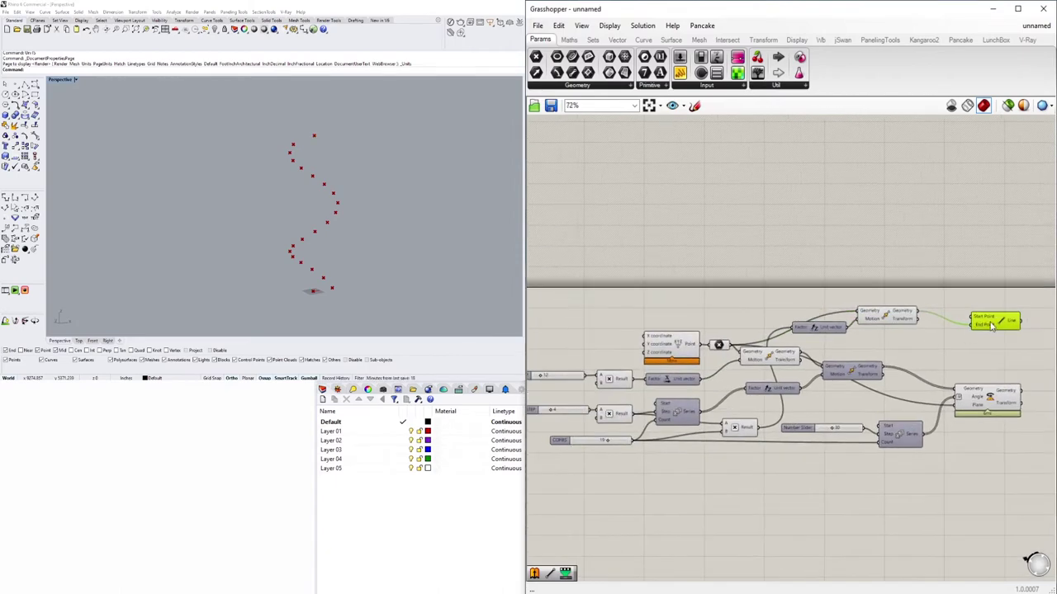
{"action": "scroll", "coordinate": [732, 347], "scroll_direction": "up", "scroll_amount": 1}
{"action": "left_click_drag", "start_coordinate": [719, 334], "coordinate": [1009, 252]}
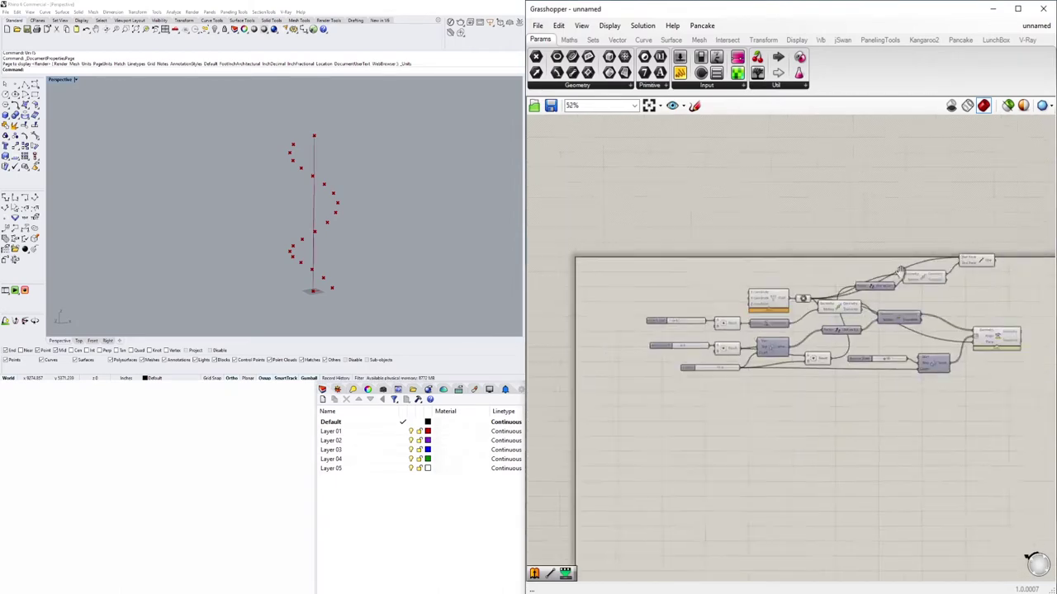
Rearrange the new Unit Z, Move and Line components into a tidier layout closer to the existing chain.
{"action": "scroll", "coordinate": [785, 334], "scroll_direction": "up", "scroll_amount": 2}
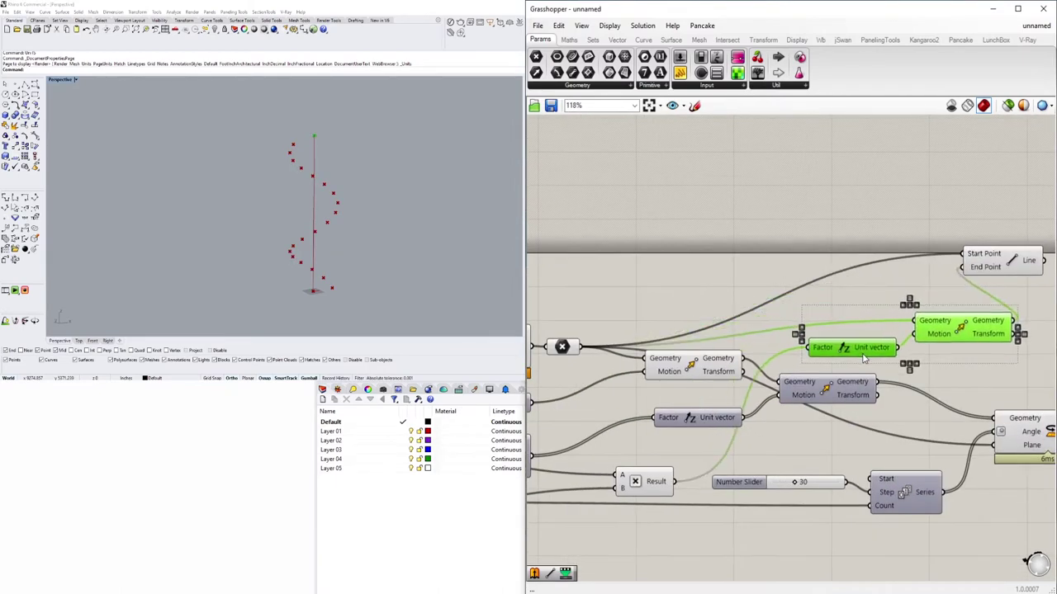
{"action": "left_click_drag", "start_coordinate": [875, 310], "coordinate": [669, 440]}
{"action": "right_click_drag", "start_coordinate": [669, 440], "coordinate": [566, 449]}
{"action": "left_click_drag", "start_coordinate": [725, 397], "coordinate": [751, 397]}
{"action": "left_click", "coordinate": [861, 341]}
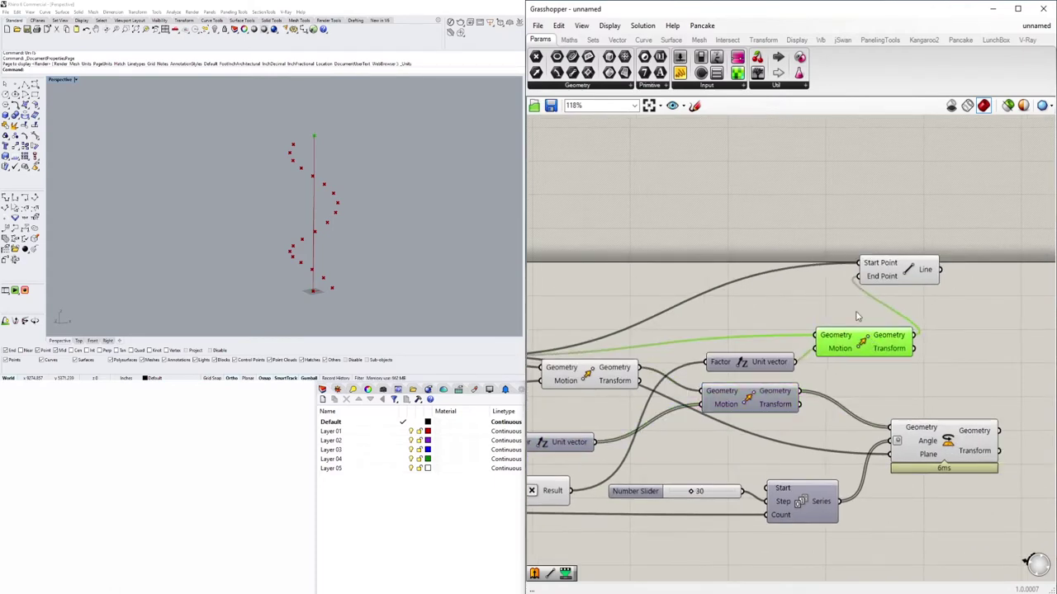
{"action": "left_click_drag", "start_coordinate": [906, 275], "coordinate": [988, 321]}
{"action": "scroll", "coordinate": [988, 321], "scroll_direction": "down", "scroll_amount": 3}
{"action": "scroll", "coordinate": [708, 286], "scroll_direction": "up", "scroll_amount": 3}
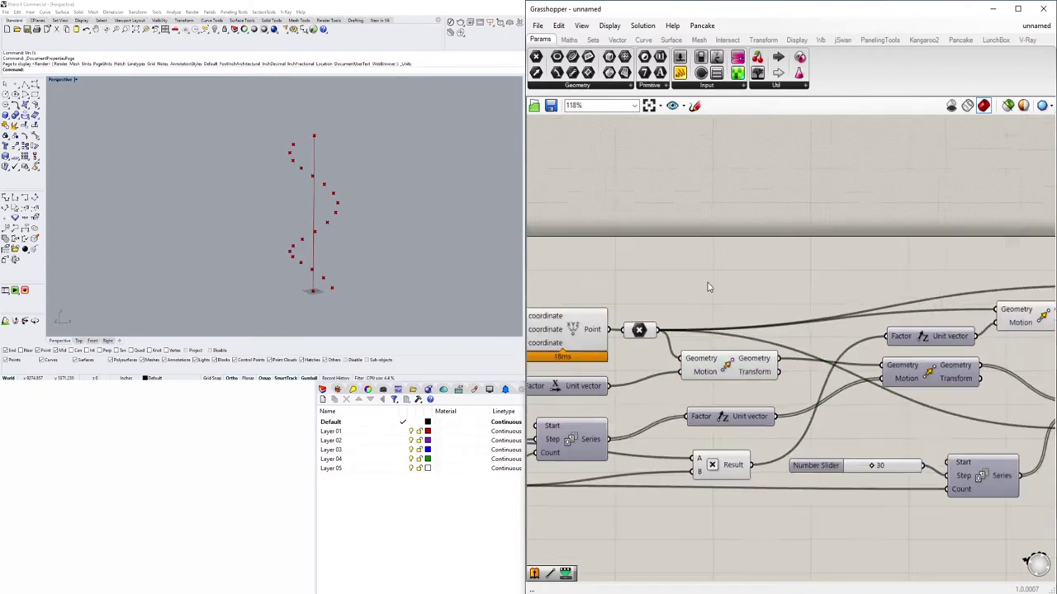
Add a Point On Curve component fed by the central Line and set its parameter to 0.460.
{"action": "scroll", "coordinate": [908, 358], "scroll_direction": "down", "scroll_amount": 2}
{"action": "double_click", "coordinate": [908, 359]}
{"action": "type", "text": "A"}
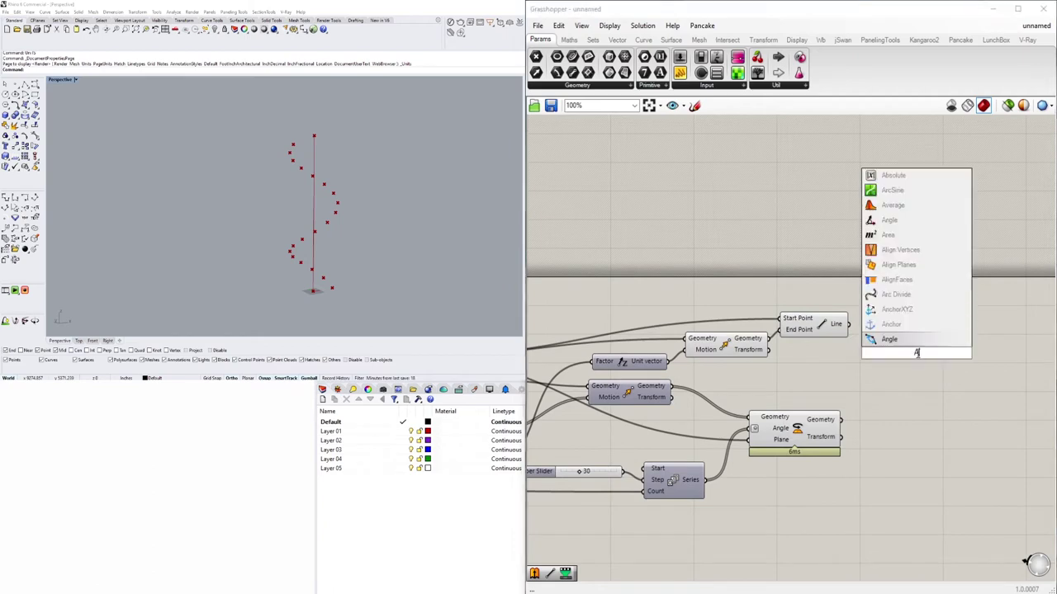
{"action": "type", "text": "LONG"}
{"action": "key", "text": "BackSpace"}
{"action": "key", "text": "BackSpace"}
{"action": "key", "text": "BackSpace"}
{"action": "key", "text": "BackSpace"}
{"action": "key", "text": "BackSpace"}
{"action": "type", "text": "POINT ON"}
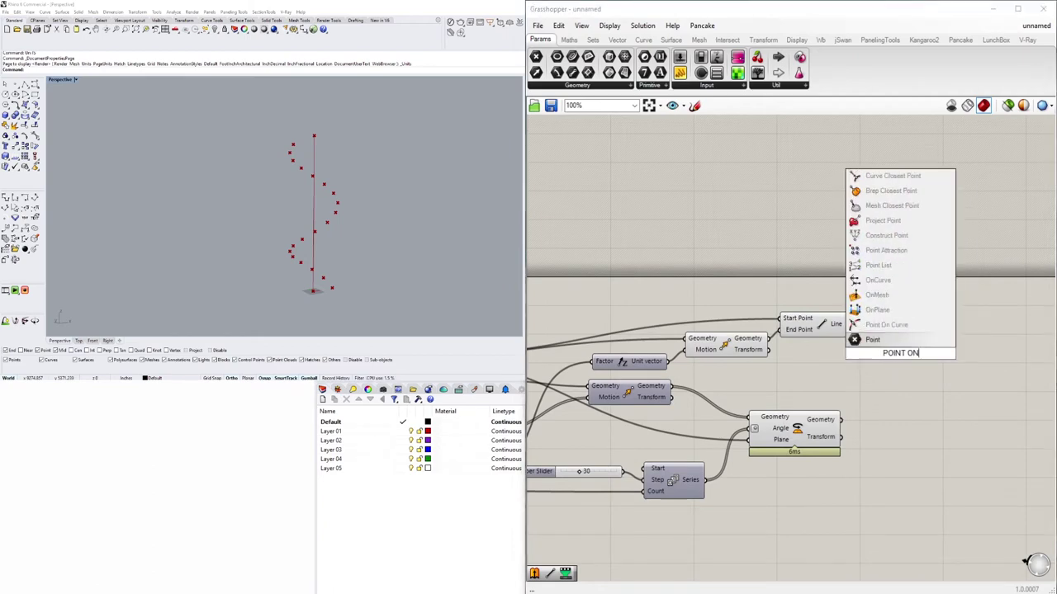
{"action": "left_click", "coordinate": [850, 326]}
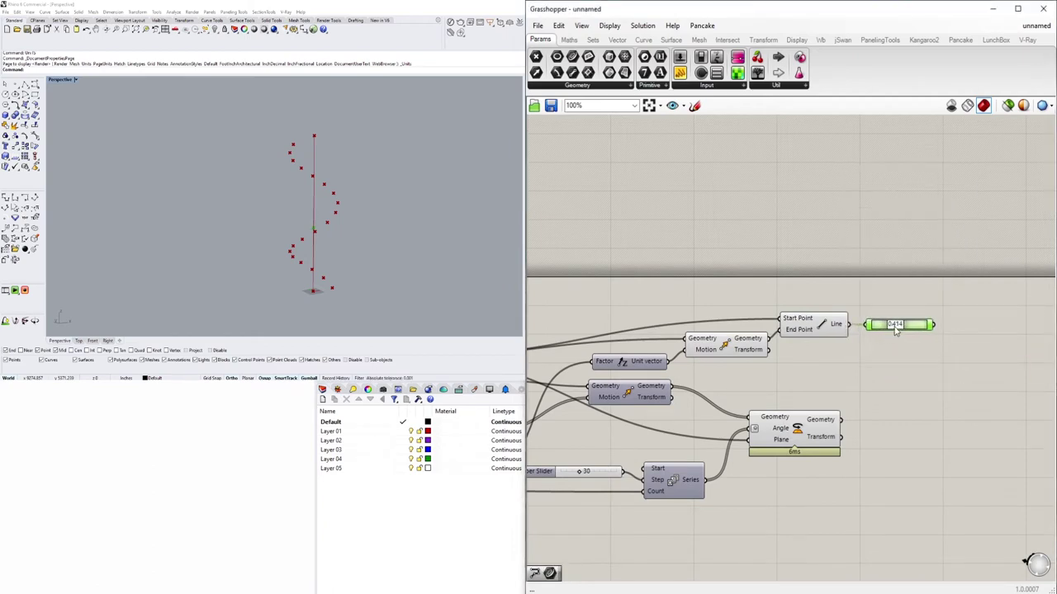
{"action": "scroll", "coordinate": [894, 333], "scroll_direction": "up", "scroll_amount": 4}
{"action": "scroll", "coordinate": [905, 333], "scroll_direction": "down", "scroll_amount": 2}
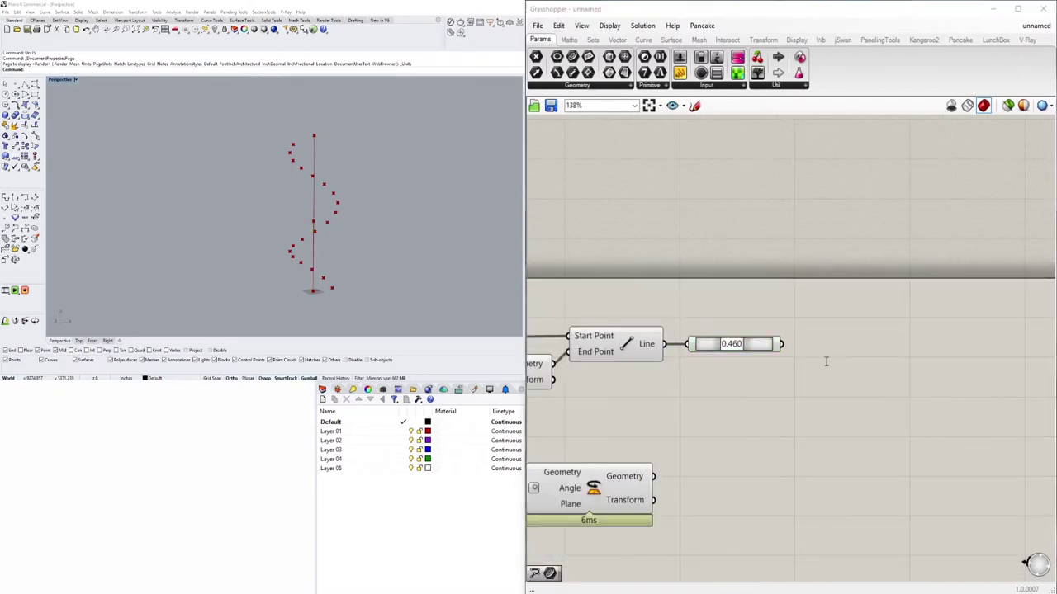
Add a second Line component from the Point On Curve output to the rotated points' Geometry.
{"action": "double_click", "coordinate": [825, 359]}
{"action": "type", "text": "line"}
{"action": "left_click", "coordinate": [826, 258]}
{"action": "left_click_drag", "start_coordinate": [793, 339], "coordinate": [809, 314]}
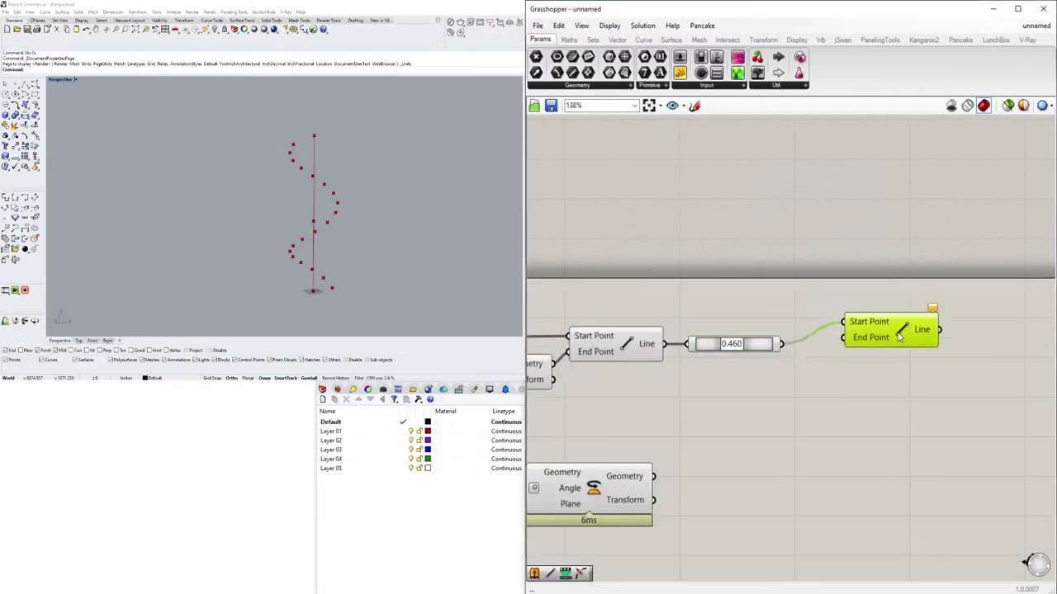
{"action": "scroll", "coordinate": [793, 330], "scroll_direction": "down", "scroll_amount": 1}
{"action": "left_click_drag", "start_coordinate": [735, 398], "coordinate": [890, 309]}
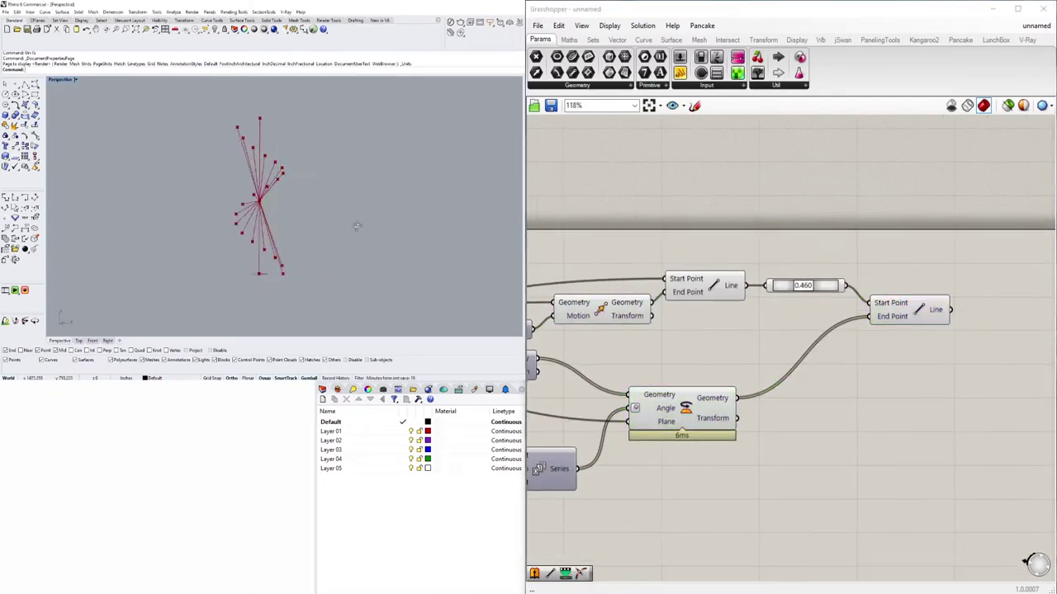
{"action": "right_click_drag", "start_coordinate": [358, 224], "coordinate": [240, 284]}
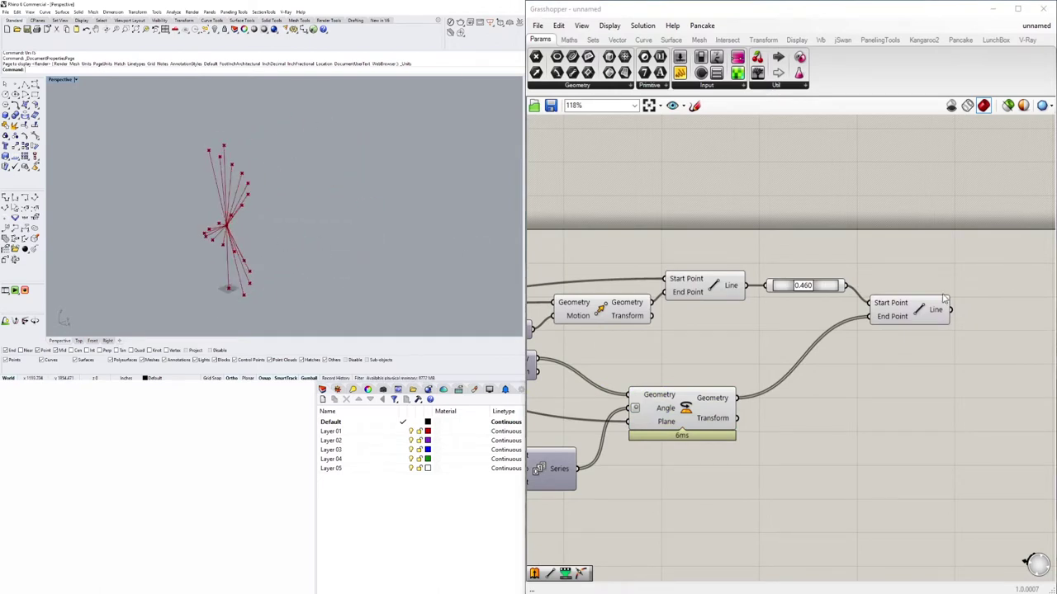
Add a Length component fed by the second Line and turn off that Line's preview.
{"action": "right_click_drag", "start_coordinate": [980, 355], "coordinate": [906, 344]}
{"action": "double_click", "coordinate": [905, 344]}
{"action": "type", "text": "length"}
{"action": "left_click", "coordinate": [878, 300]}
{"action": "left_click_drag", "start_coordinate": [905, 340], "coordinate": [918, 290]}
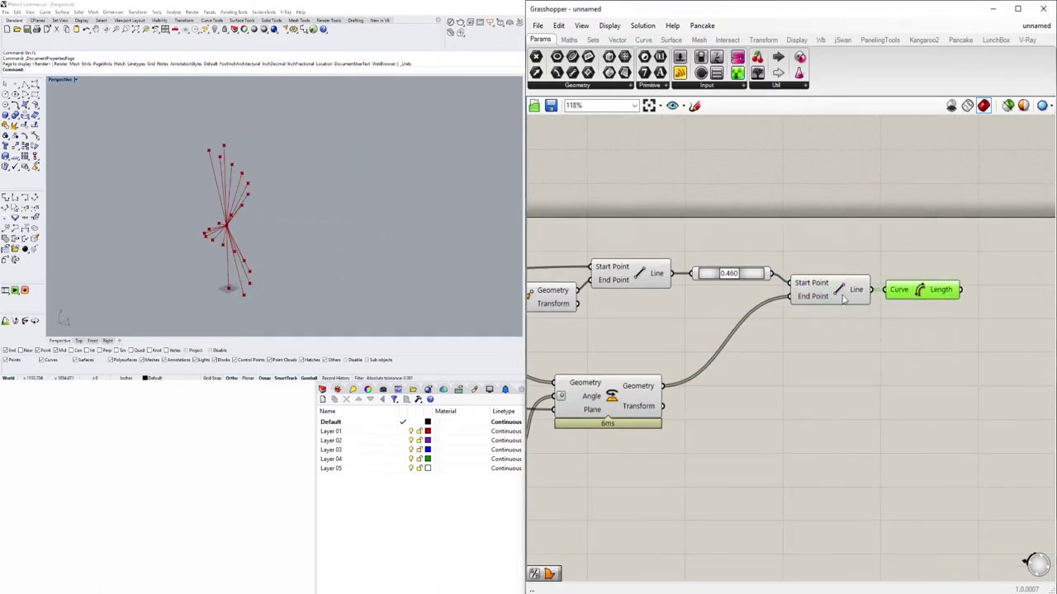
{"action": "middle_click", "coordinate": [837, 289]}
Add a Scale component and place it beyond the Length component.
{"action": "right_click_drag", "start_coordinate": [837, 289], "coordinate": [747, 307]}
{"action": "double_click", "coordinate": [922, 340]}
{"action": "type", "text": "sc"}
{"action": "left_click", "coordinate": [899, 327]}
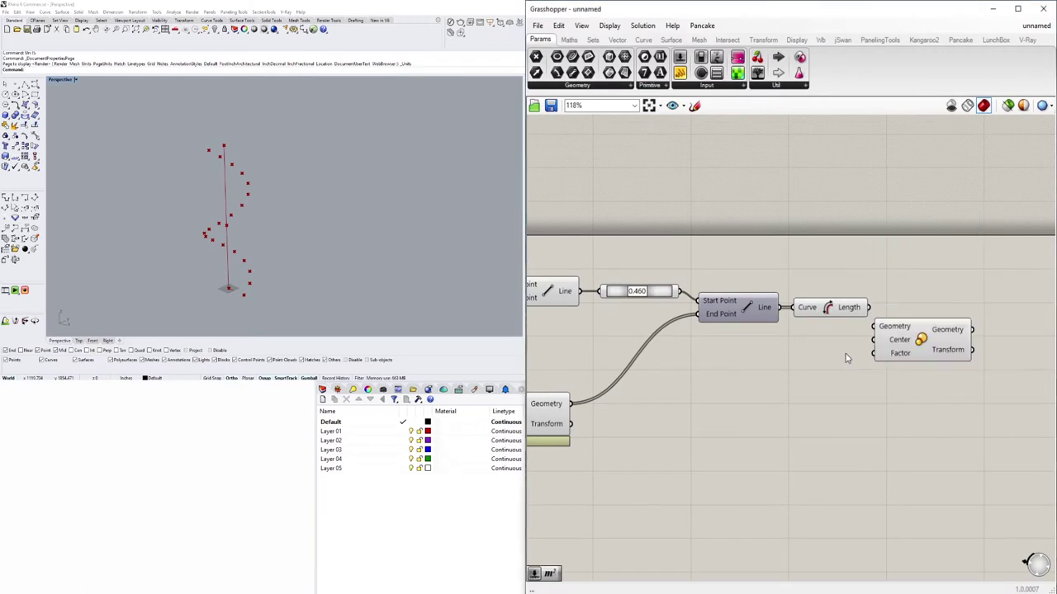
{"action": "left_click_drag", "start_coordinate": [904, 352], "coordinate": [960, 298]}
Wire the Point On Curve output into the Scale's Center and the rotated points into its Geometry.
{"action": "left_click", "coordinate": [615, 291]}
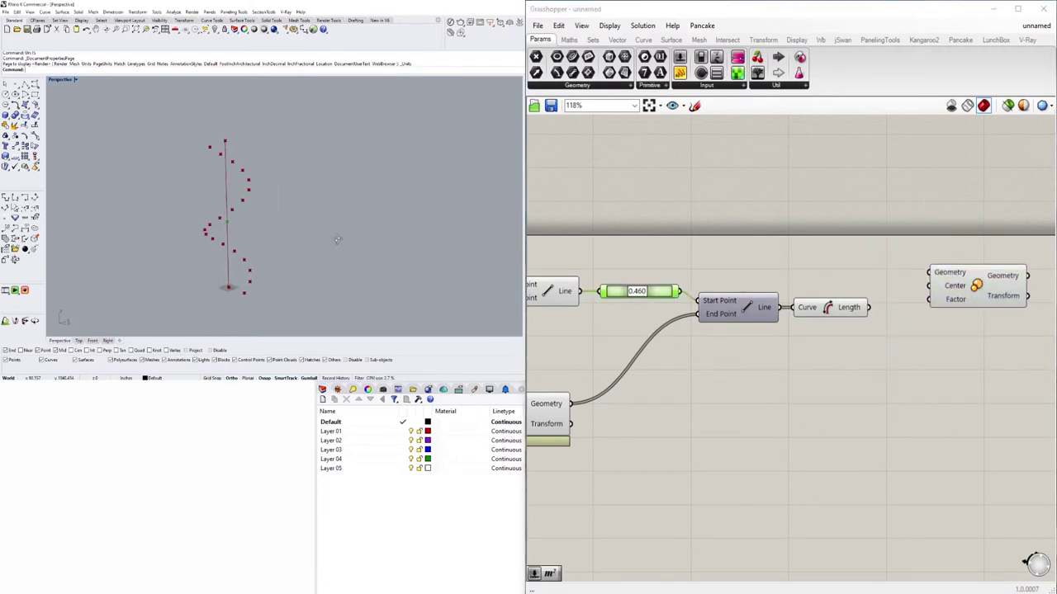
{"action": "right_click_drag", "start_coordinate": [347, 265], "coordinate": [373, 227]}
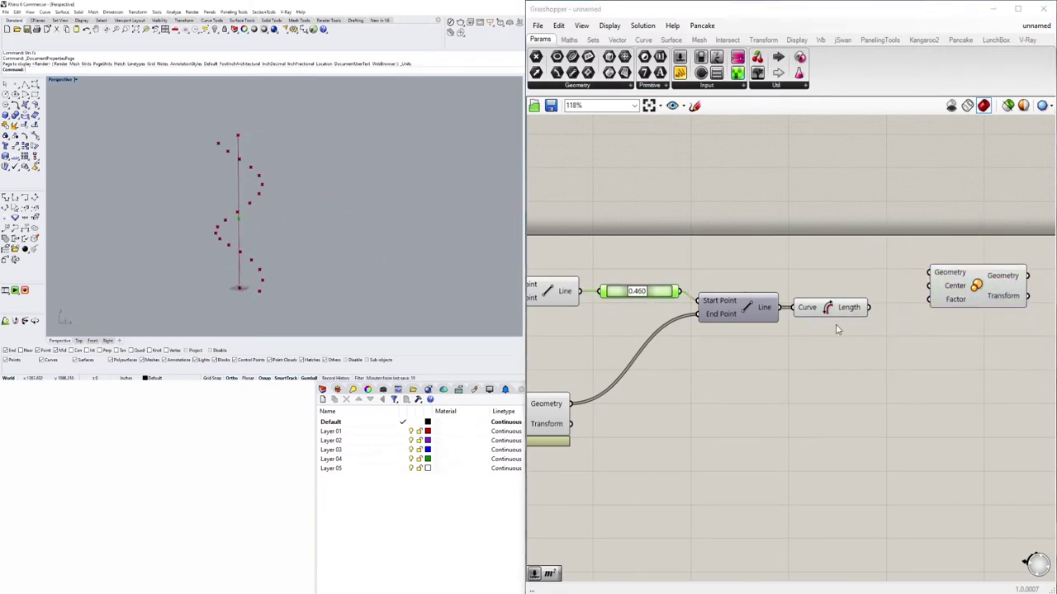
{"action": "right_click_drag", "start_coordinate": [384, 191], "coordinate": [224, 226]}
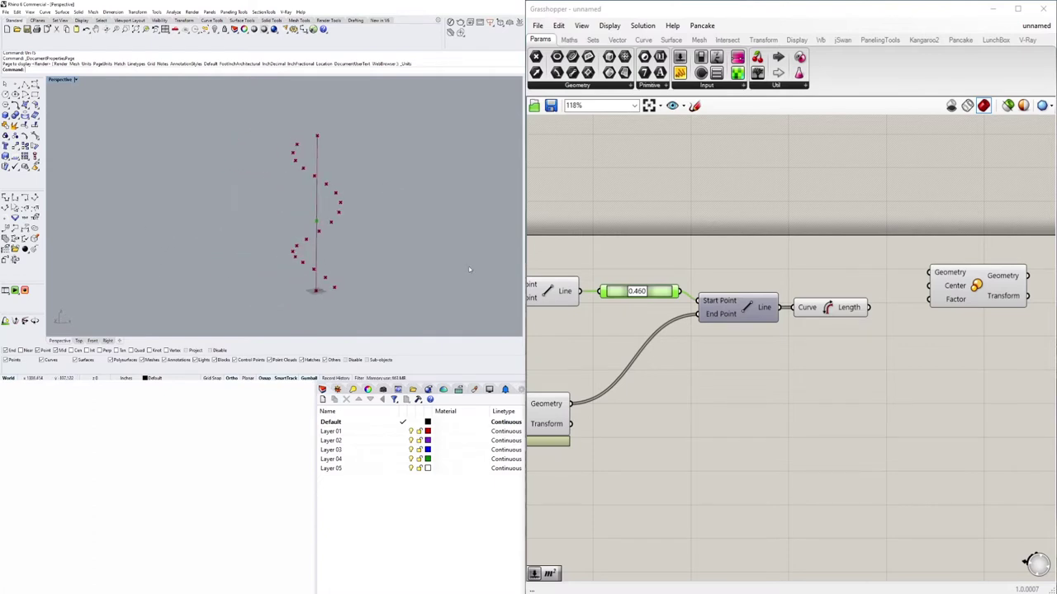
{"action": "right_click_drag", "start_coordinate": [327, 235], "coordinate": [303, 234]}
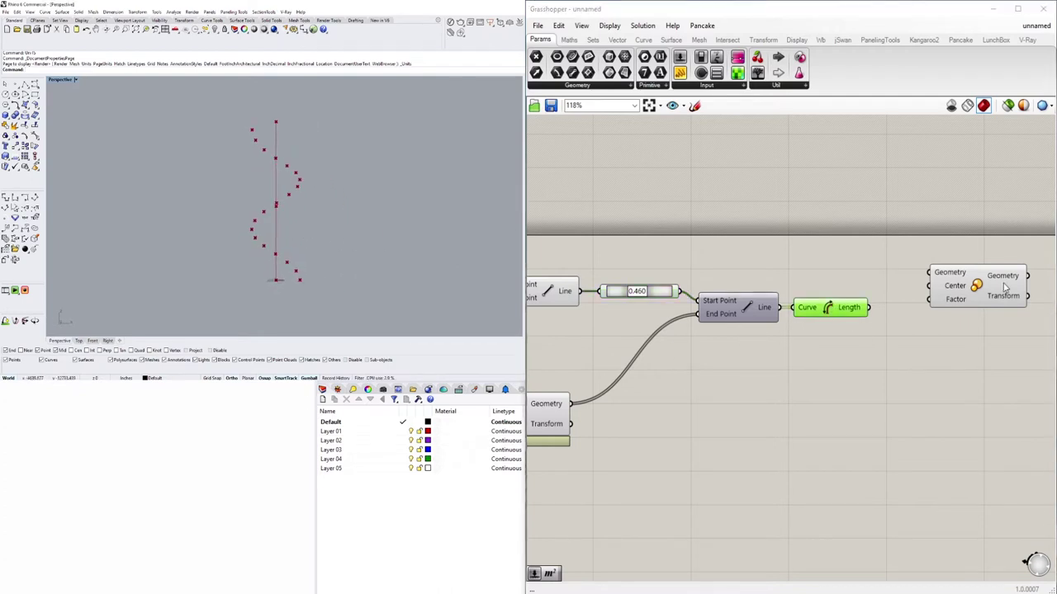
{"action": "left_click_drag", "start_coordinate": [1006, 286], "coordinate": [992, 273]}
{"action": "right_click_drag", "start_coordinate": [685, 297], "coordinate": [700, 351]}
{"action": "left_click_drag", "start_coordinate": [968, 314], "coordinate": [984, 412]}
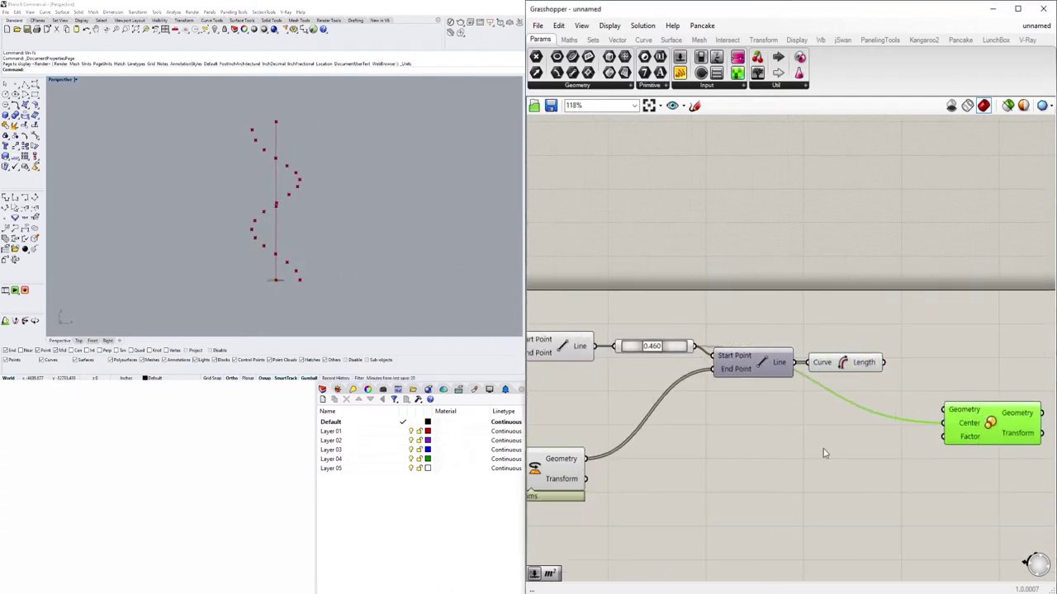
{"action": "left_click_drag", "start_coordinate": [585, 459], "coordinate": [945, 404]}
{"action": "left_click_drag", "start_coordinate": [986, 421], "coordinate": [1013, 421]}
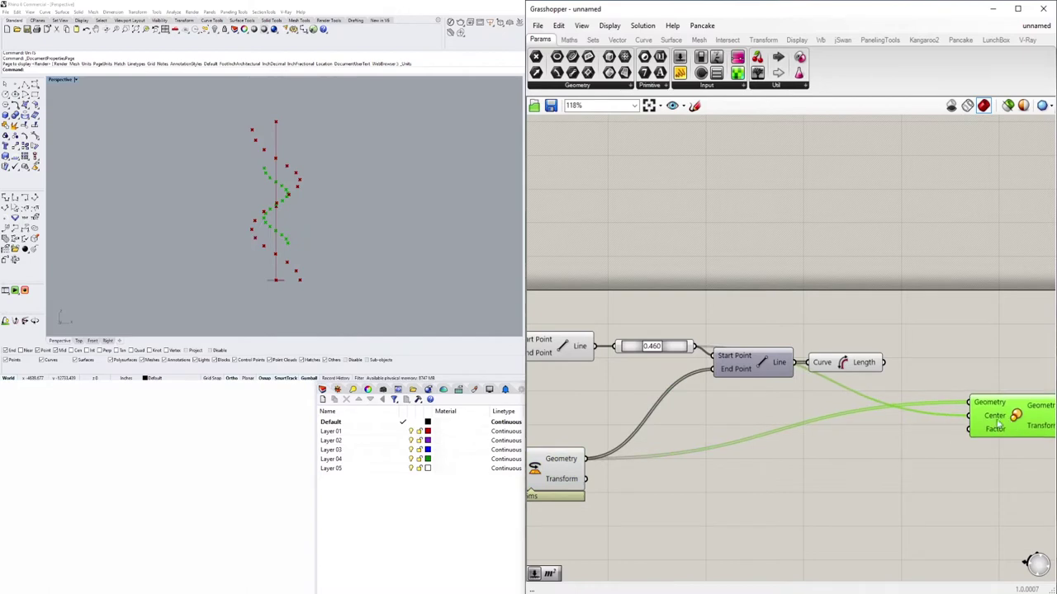
Add a Remap Numbers component, wiring the Length output into its Value and its Mapped output into the Scale's Factor.
{"action": "right_click_drag", "start_coordinate": [324, 176], "coordinate": [311, 175]}
{"action": "right_click_drag", "start_coordinate": [938, 415], "coordinate": [898, 373]}
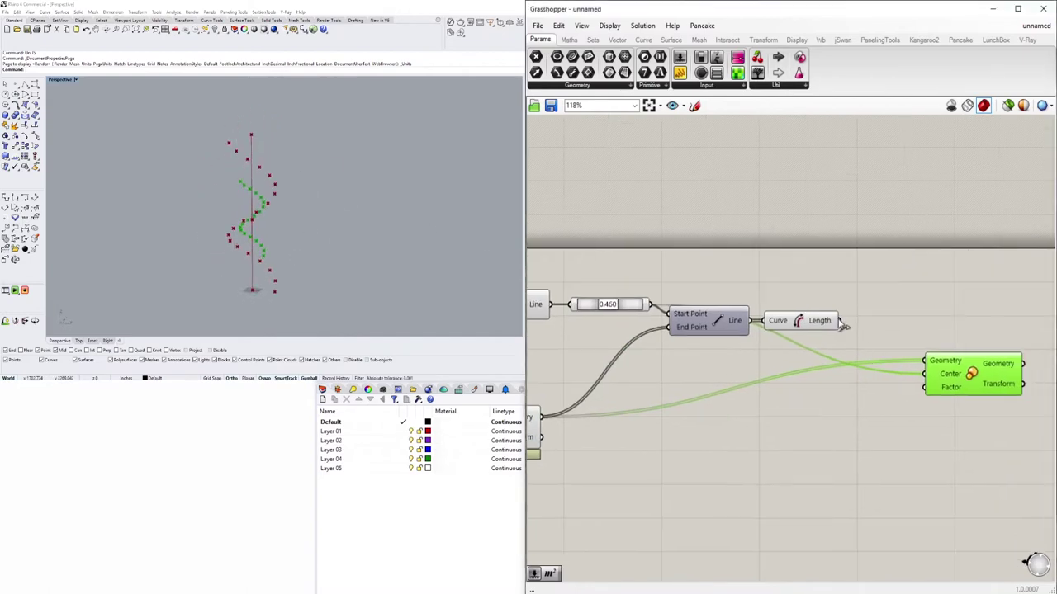
{"action": "left_click", "coordinate": [963, 421]}
{"action": "right_click_drag", "start_coordinate": [963, 420], "coordinate": [798, 420]}
{"action": "double_click", "coordinate": [797, 420]}
{"action": "type", "text": "REMAP"}
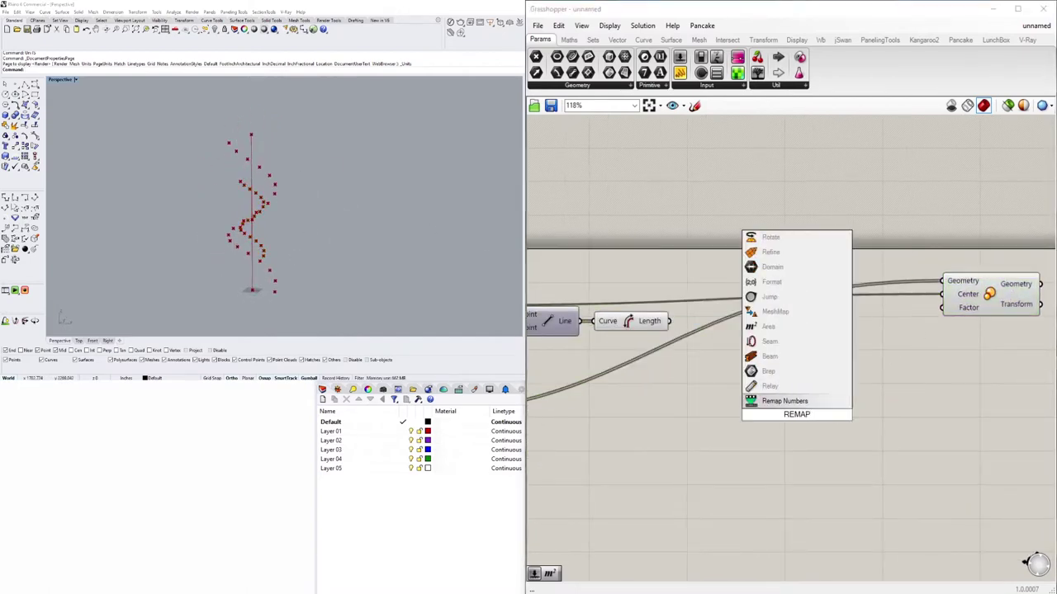
{"action": "key", "text": "Return"}
{"action": "left_click_drag", "start_coordinate": [668, 309], "coordinate": [754, 390]}
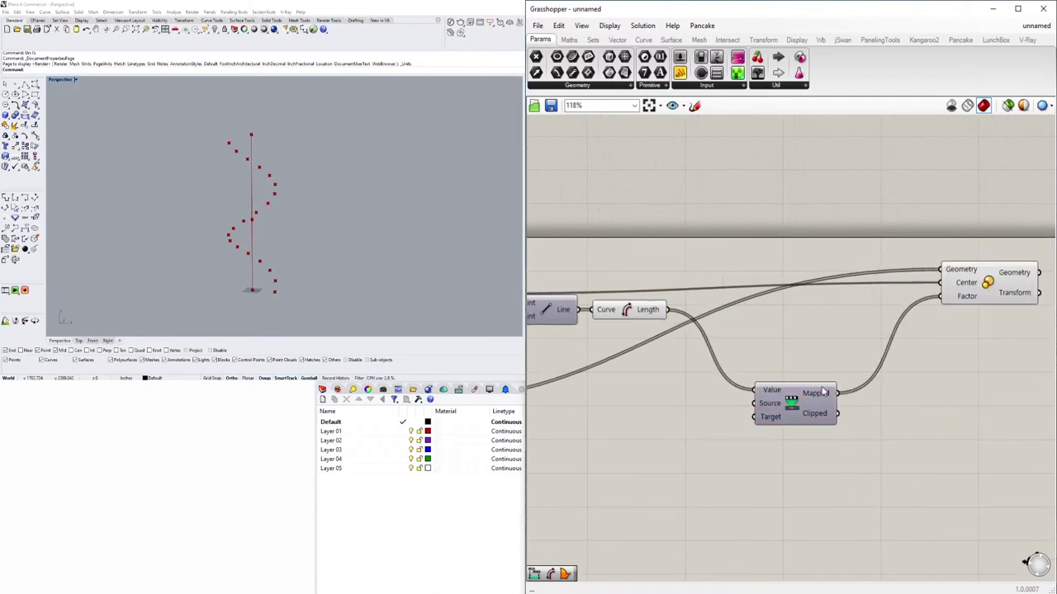
Add a Bounds component fed by the Length output and wire its Domain into the Remap Numbers Source.
{"action": "right_click_drag", "start_coordinate": [823, 393], "coordinate": [1006, 357]}
{"action": "double_click", "coordinate": [743, 391]}
{"action": "type", "text": "bounds"}
{"action": "key", "text": "Return"}
{"action": "left_click_drag", "start_coordinate": [738, 401], "coordinate": [832, 375]}
{"action": "left_click_drag", "start_coordinate": [903, 367], "coordinate": [938, 367]}
Add a Construct Domain component below the Bounds component.
{"action": "double_click", "coordinate": [795, 440]}
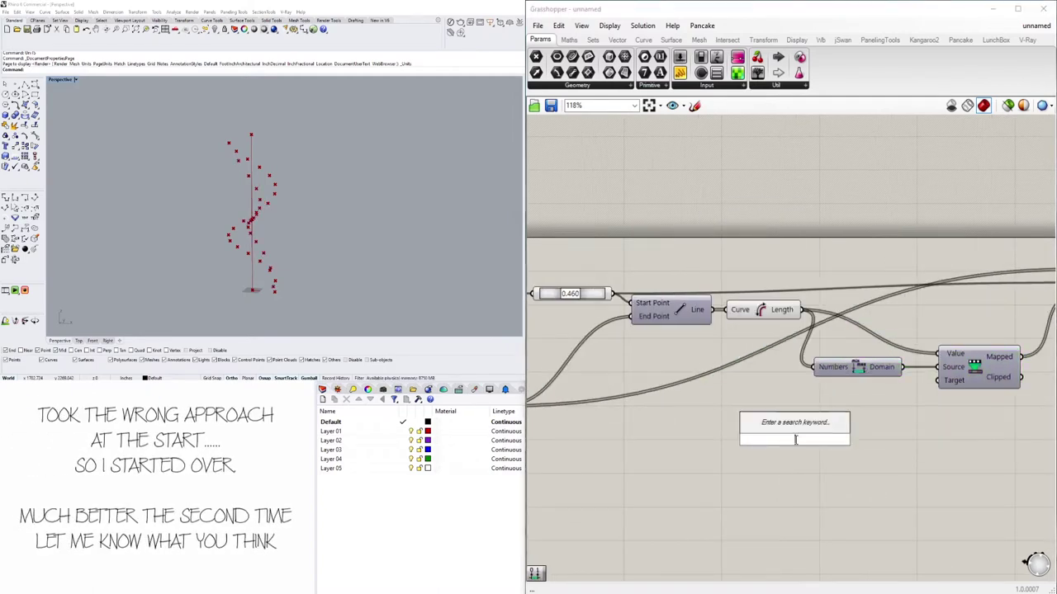
{"action": "type", "text": "CONSTRUCT"}
{"action": "left_click", "coordinate": [778, 305]}
Create a number slider of 2.0000, duplicate it, and wire the pair into the domain's start and end.
{"action": "right_click_drag", "start_coordinate": [708, 453], "coordinate": [860, 443]}
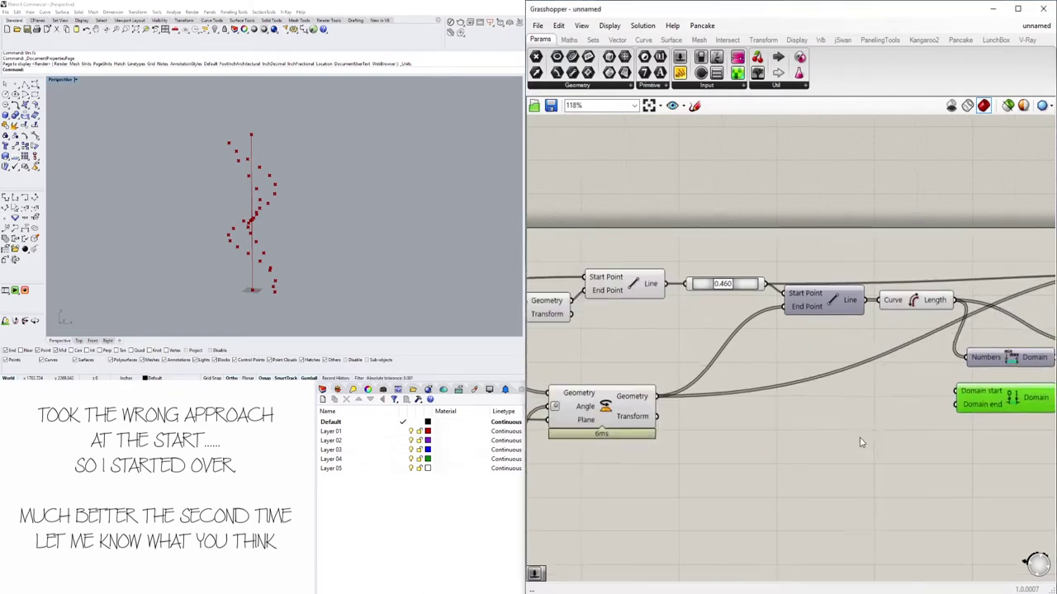
{"action": "double_click", "coordinate": [805, 444]}
{"action": "type", "text": "2.000"}
{"action": "key", "text": "Return"}
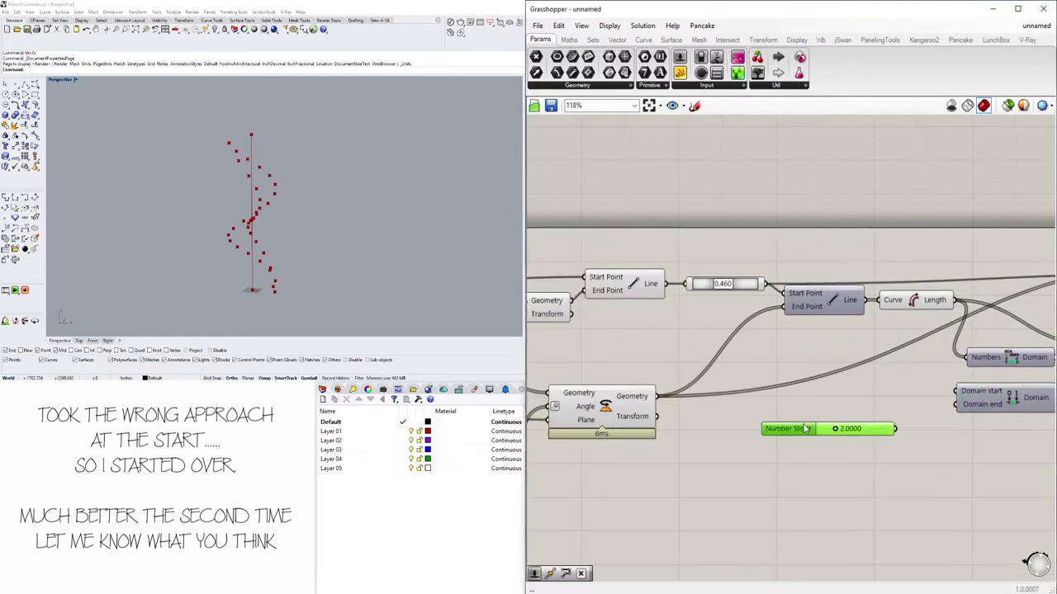
{"action": "double_click", "coordinate": [819, 429]}
{"action": "left_click", "coordinate": [817, 534]}
{"action": "key", "text": "ctrl+c"}
{"action": "key", "text": "ctrl+v"}
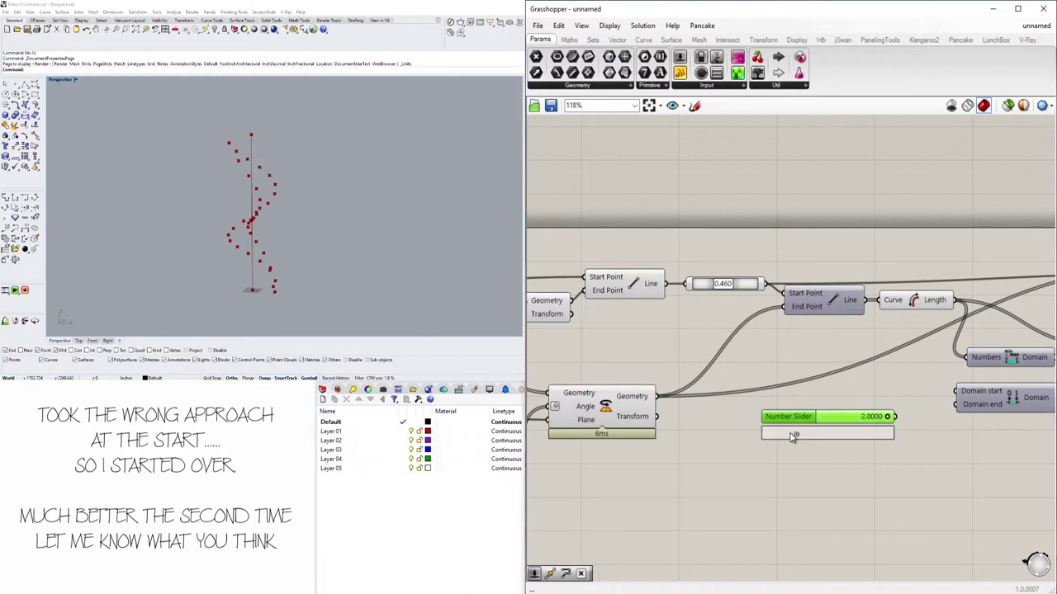
{"action": "right_click_drag", "start_coordinate": [1011, 396], "coordinate": [896, 393]}
{"action": "left_click_drag", "start_coordinate": [894, 391], "coordinate": [871, 412]}
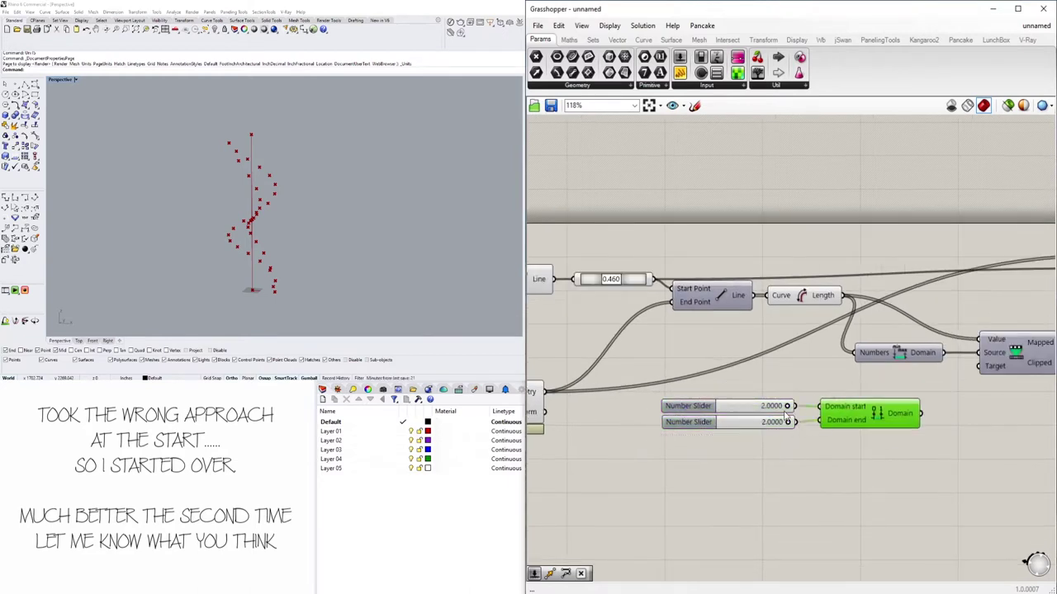
Wire the constructed domain into the Remap's Target and set its start to about 1.7629 and end to about 1.1982.
{"action": "scroll", "coordinate": [951, 472], "scroll_direction": "down", "scroll_amount": 3}
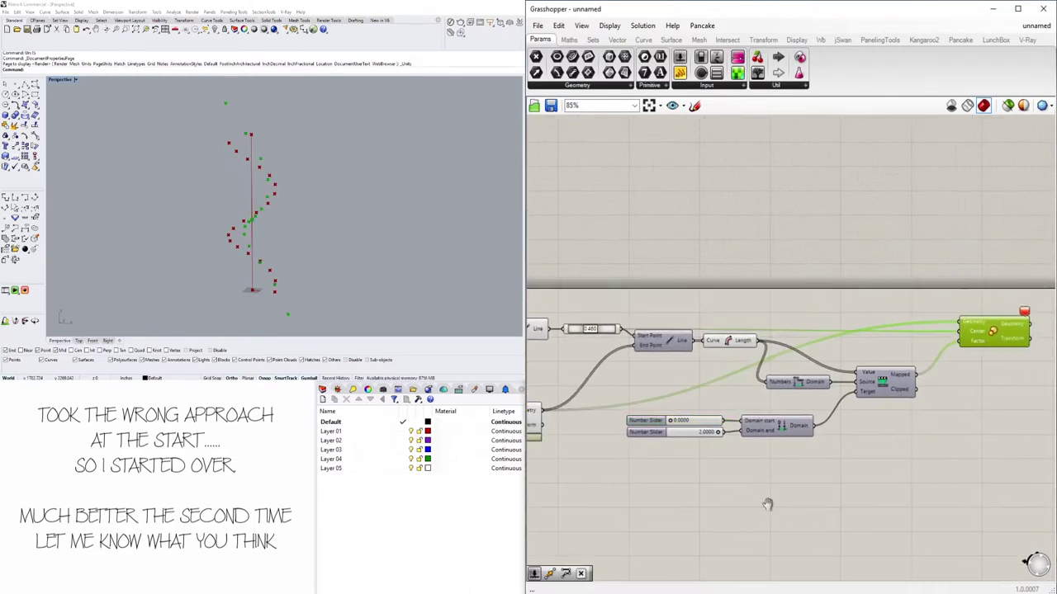
{"action": "left_click_drag", "start_coordinate": [986, 326], "coordinate": [878, 349]}
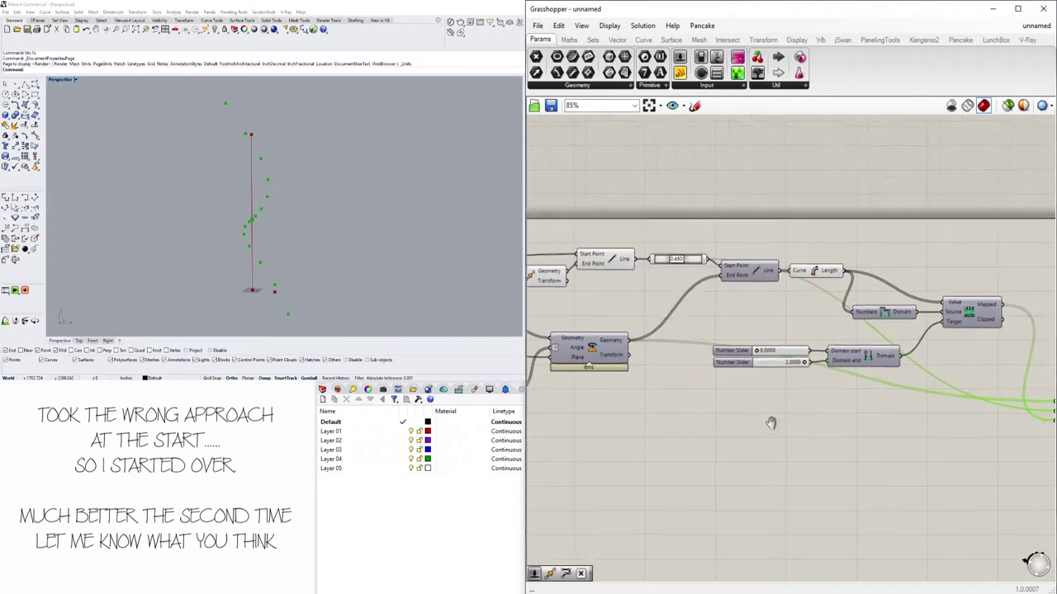
{"action": "scroll", "coordinate": [775, 399], "scroll_direction": "up", "scroll_amount": 3}
{"action": "scroll", "coordinate": [775, 400], "scroll_direction": "up", "scroll_amount": 3}
{"action": "left_click_drag", "start_coordinate": [849, 419], "coordinate": [844, 419]}
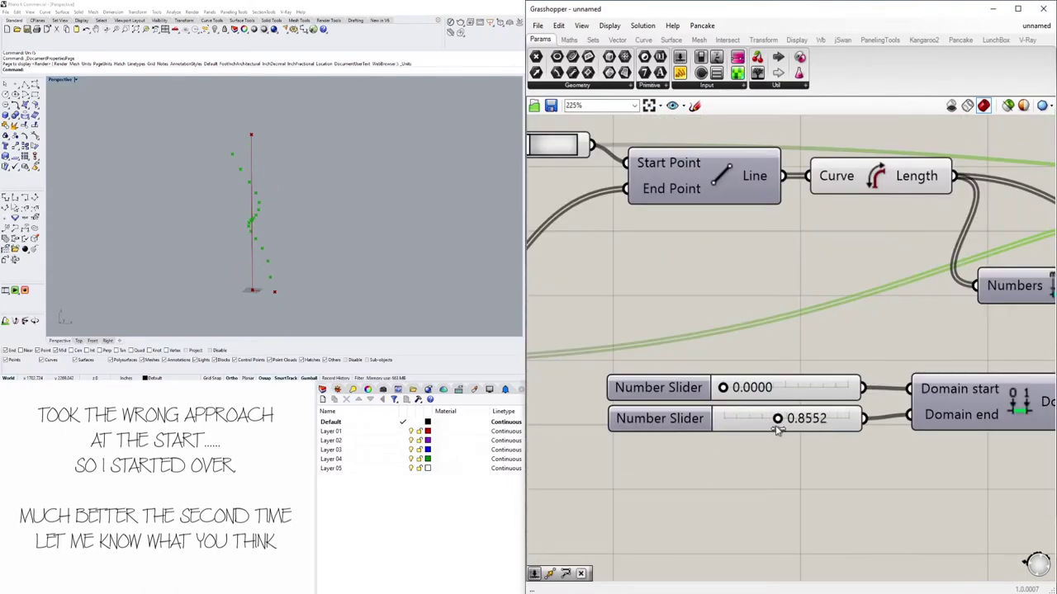
{"action": "scroll", "coordinate": [777, 431], "scroll_direction": "down", "scroll_amount": 3}
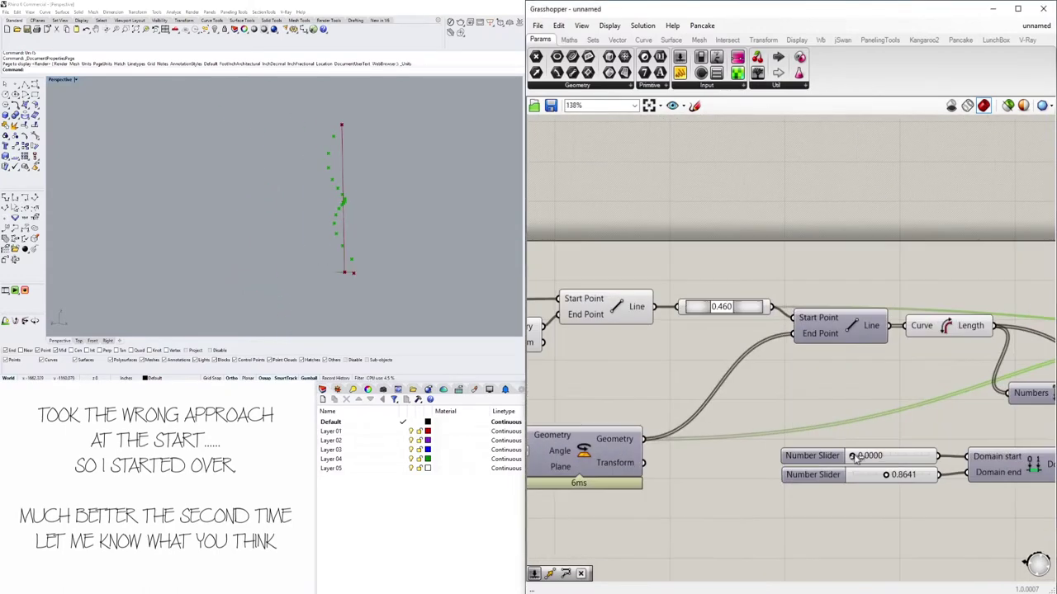
{"action": "mouse_move", "coordinate": [897, 461]}
{"action": "left_mouse_down"}
{"action": "mouse_move", "coordinate": [918, 457]}
{"action": "mouse_move", "coordinate": [871, 473]}
{"action": "mouse_move", "coordinate": [905, 470]}
{"action": "left_mouse_up"}
{"action": "scroll", "coordinate": [881, 484], "scroll_direction": "up", "scroll_amount": 2}
{"action": "scroll", "coordinate": [844, 437], "scroll_direction": "down", "scroll_amount": 4}
Add an Interpolate curve component and feed it the Scale's Geometry output.
{"action": "double_click", "coordinate": [996, 342]}
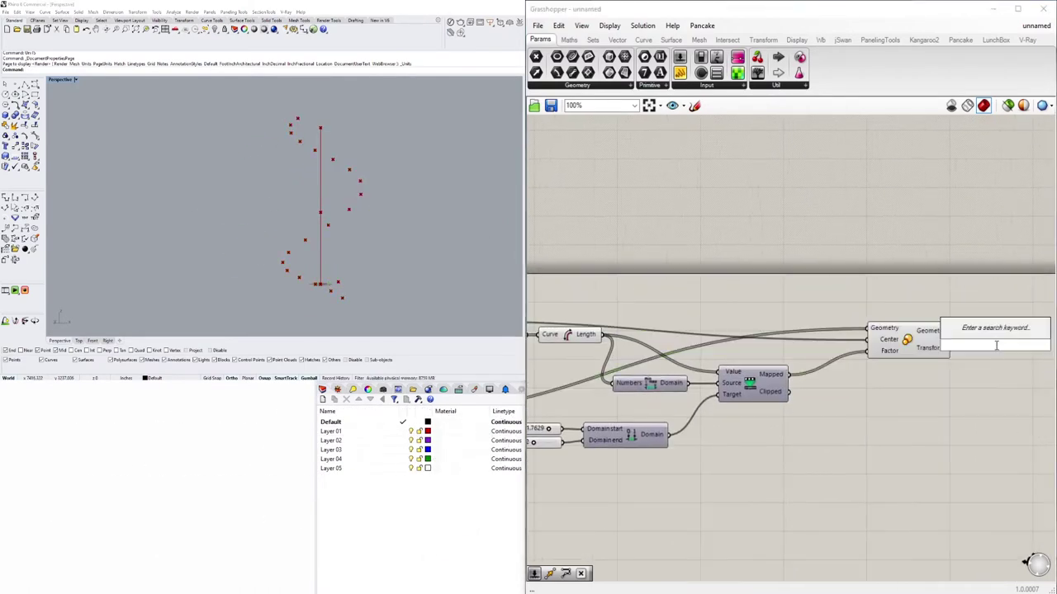
{"action": "type", "text": "int"}
{"action": "key", "text": "BackSpace"}
{"action": "key", "text": "BackSpace"}
{"action": "key", "text": "BackSpace"}
{"action": "type", "text": "interpolate"}
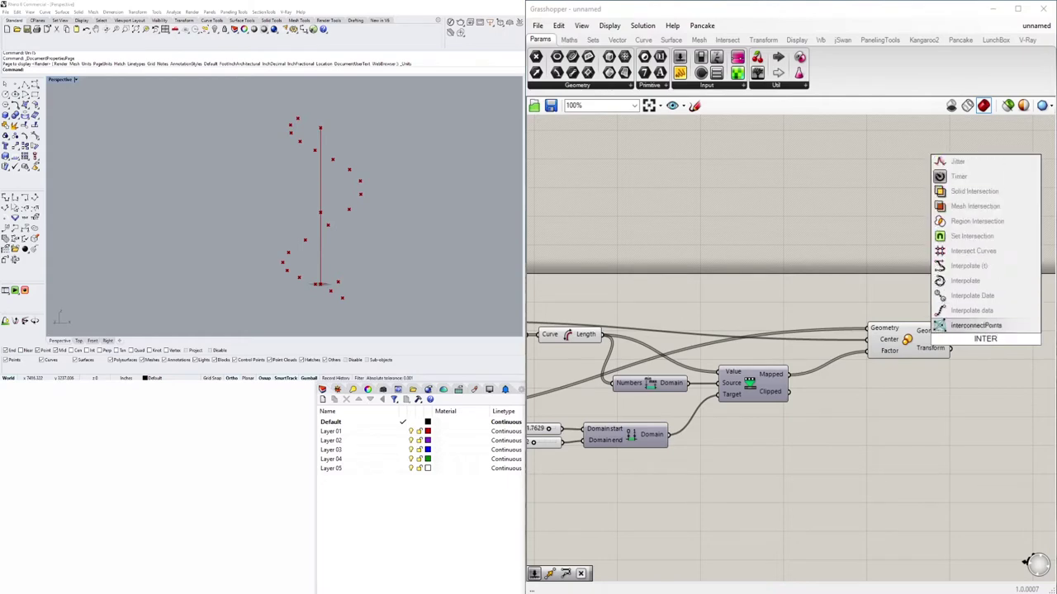
{"action": "left_click", "coordinate": [984, 289]}
{"action": "left_click_drag", "start_coordinate": [986, 342], "coordinate": [1014, 361]}
{"action": "left_click_drag", "start_coordinate": [947, 331], "coordinate": [975, 339]}
Set the Point On Curve parameter on the axis line to 0.390.
{"action": "right_click_drag", "start_coordinate": [743, 206], "coordinate": [685, 198]}
{"action": "right_click_drag", "start_coordinate": [314, 190], "coordinate": [364, 191]}
{"action": "scroll", "coordinate": [825, 347], "scroll_direction": "down", "scroll_amount": 2}
{"action": "scroll", "coordinate": [826, 322], "scroll_direction": "up", "scroll_amount": 5}
{"action": "mouse_move", "coordinate": [802, 320]}
{"action": "left_mouse_down"}
{"action": "mouse_move", "coordinate": [857, 332]}
{"action": "mouse_move", "coordinate": [813, 331]}
{"action": "left_mouse_up"}
{"action": "scroll", "coordinate": [813, 330], "scroll_direction": "down", "scroll_amount": 3}
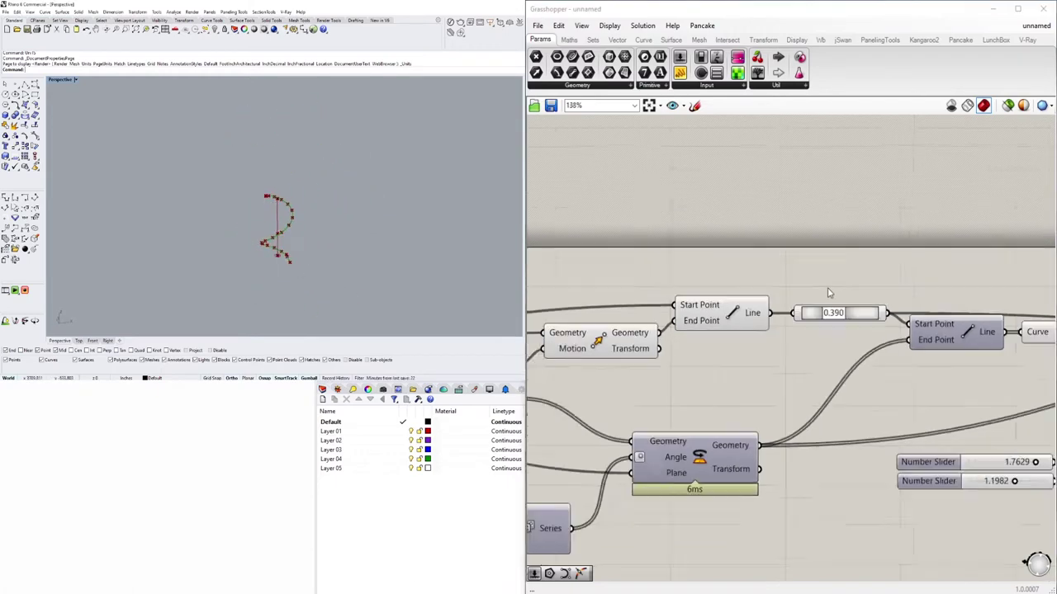
Delete the axis Line component that feeds the Point On Curve.
{"action": "right_click_drag", "start_coordinate": [628, 363], "coordinate": [727, 332]}
{"action": "left_click", "coordinate": [908, 301]}
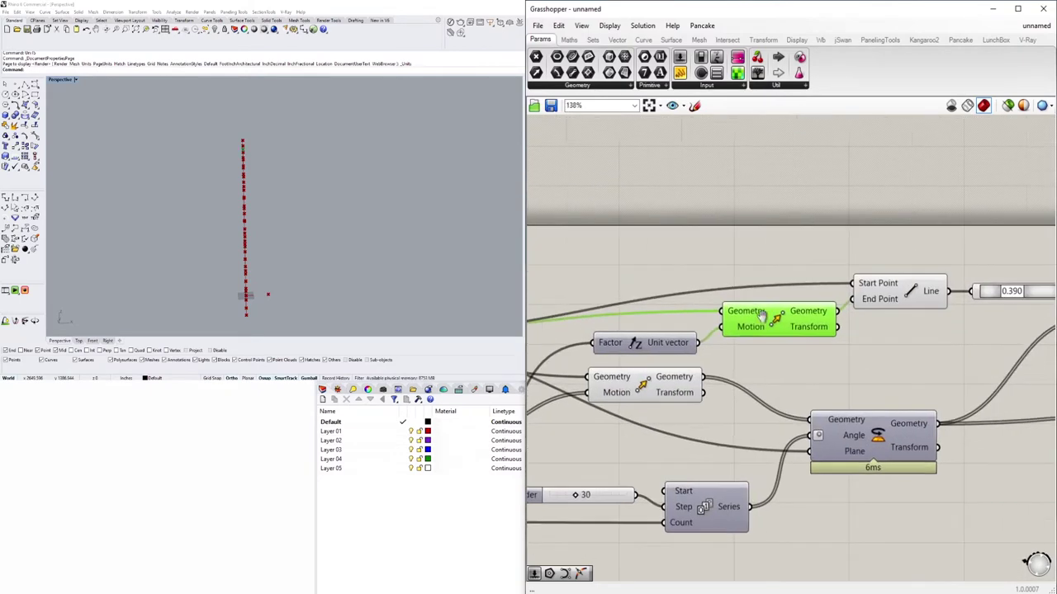
{"action": "left_click", "coordinate": [895, 291]}
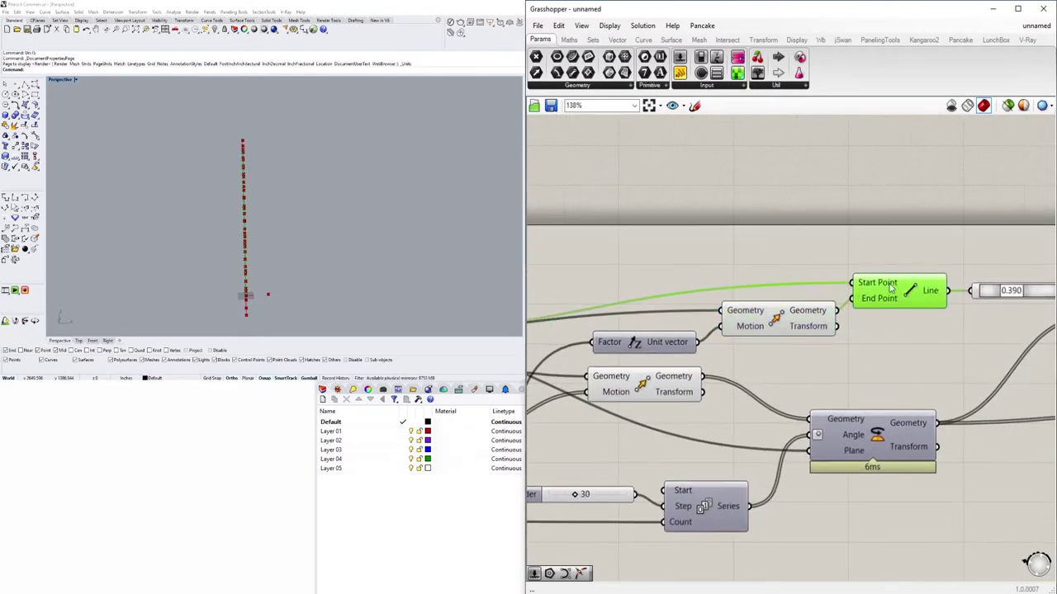
{"action": "right_click_drag", "start_coordinate": [895, 291], "coordinate": [922, 254]}
{"action": "key", "text": "Delete"}
Clear out the old rotation, series, multiplication and move components, keeping the Construct Point and its Point parameter.
{"action": "right_click", "coordinate": [854, 378]}
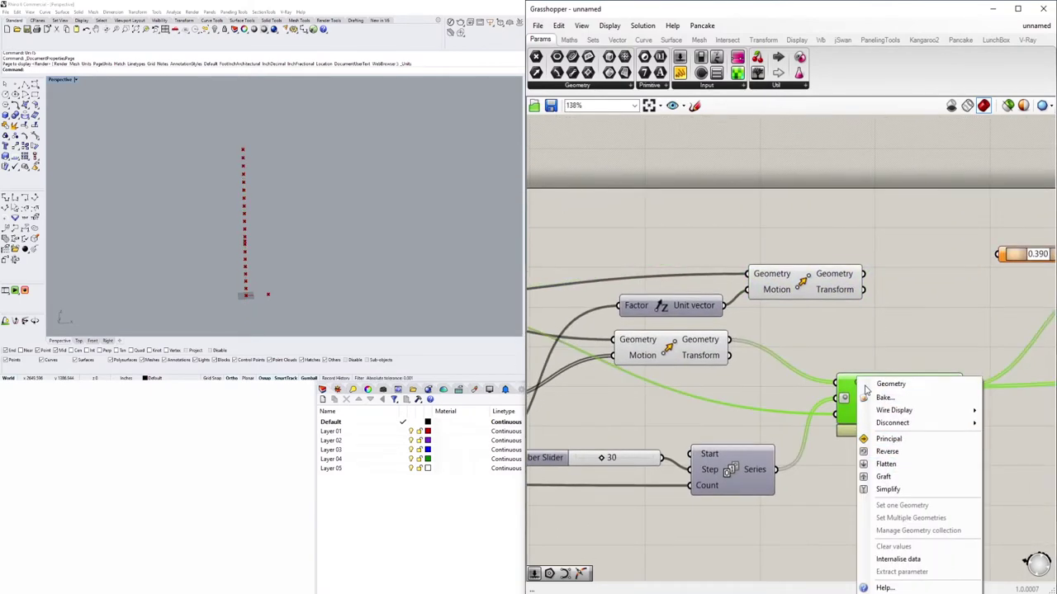
{"action": "left_click", "coordinate": [883, 397]}
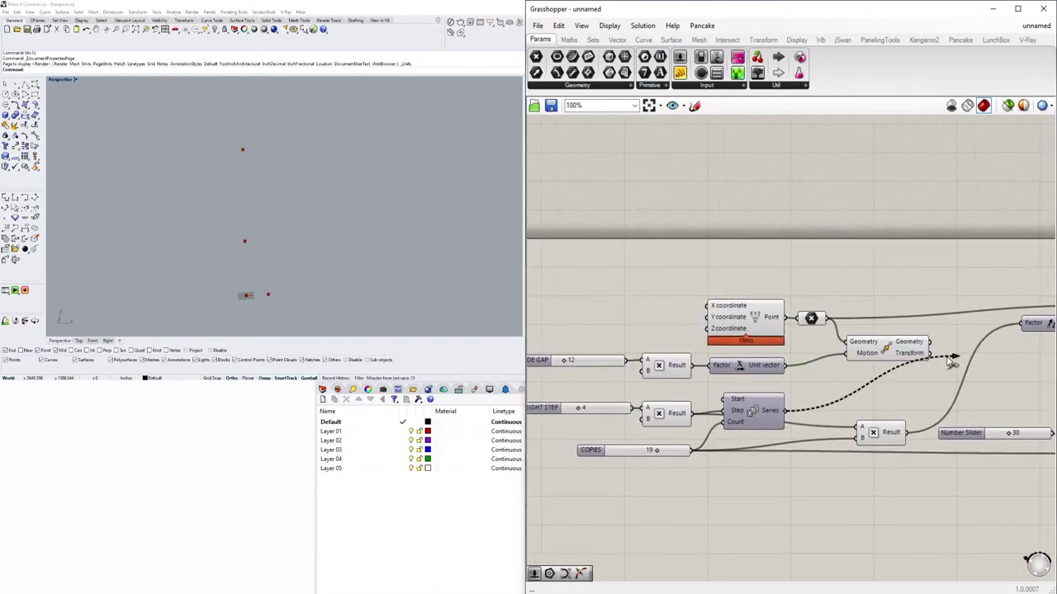
{"action": "left_click_drag", "start_coordinate": [904, 454], "coordinate": [701, 331]}
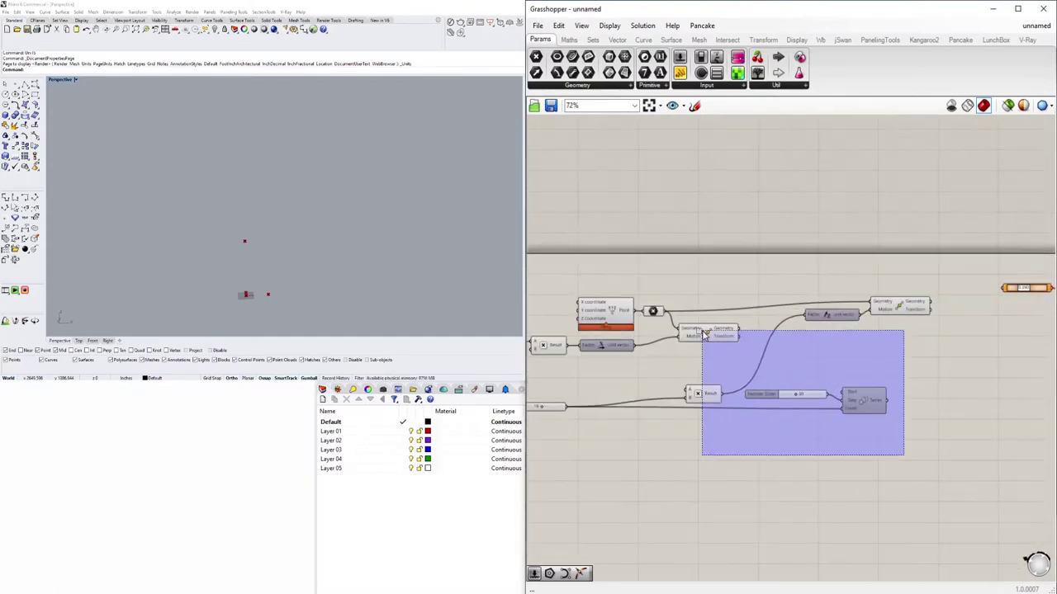
{"action": "key", "text": "Delete"}
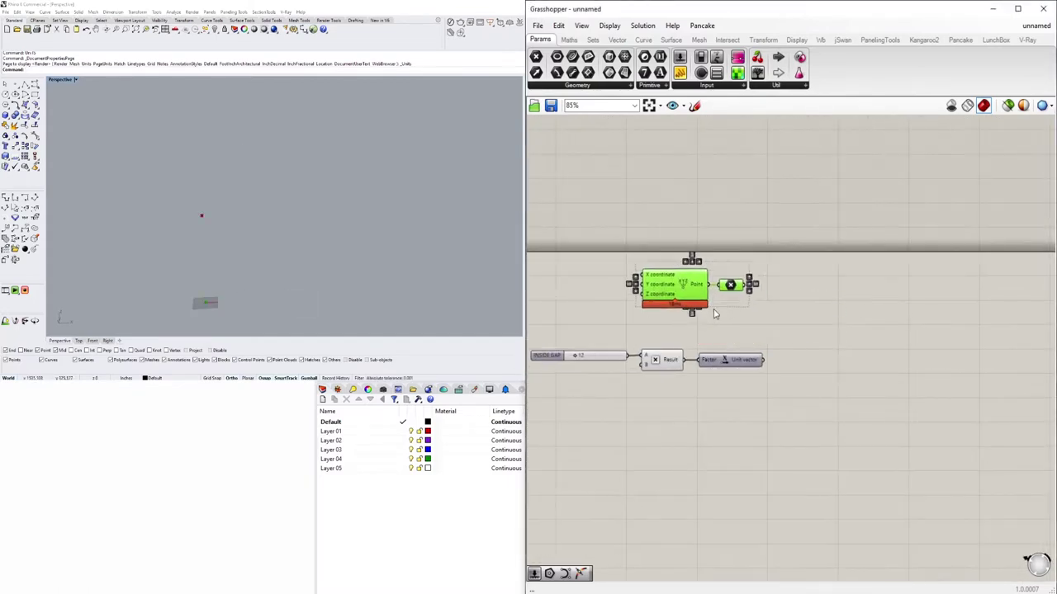
Add Unit Z, Move and Series components, wiring the Series through Unit Z into the Move's Motion.
{"action": "double_click", "coordinate": [753, 393]}
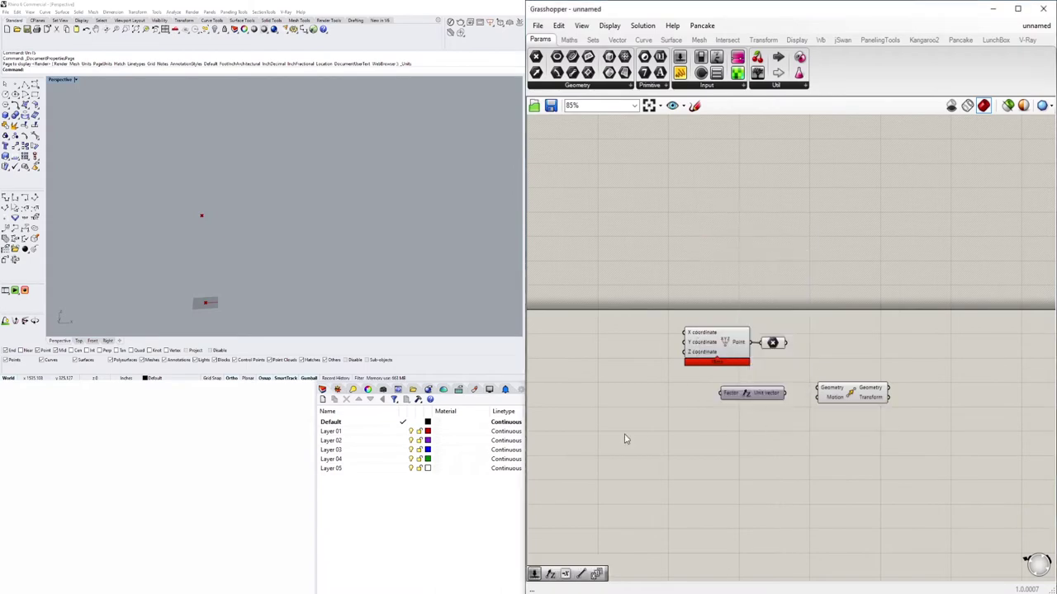
{"action": "double_click", "coordinate": [625, 437]}
{"action": "type", "text": "series"}
{"action": "left_click", "coordinate": [625, 418]}
{"action": "left_click_drag", "start_coordinate": [649, 433], "coordinate": [735, 396]}
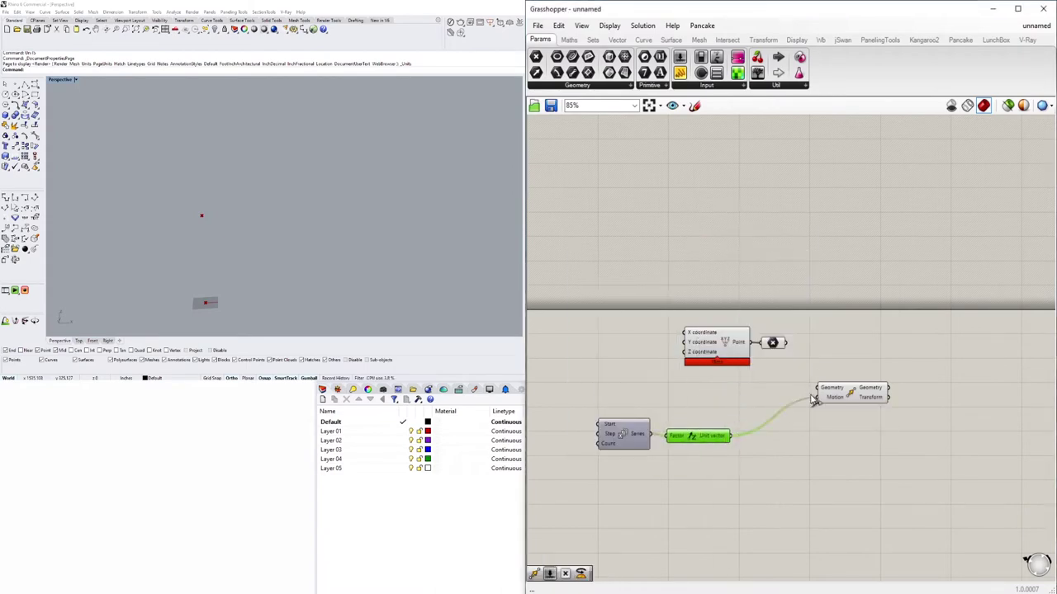
Add number sliders of 120 and 7 for the Series Step and Count, and feed the point into the Move's Geometry.
{"action": "double_click", "coordinate": [665, 368]}
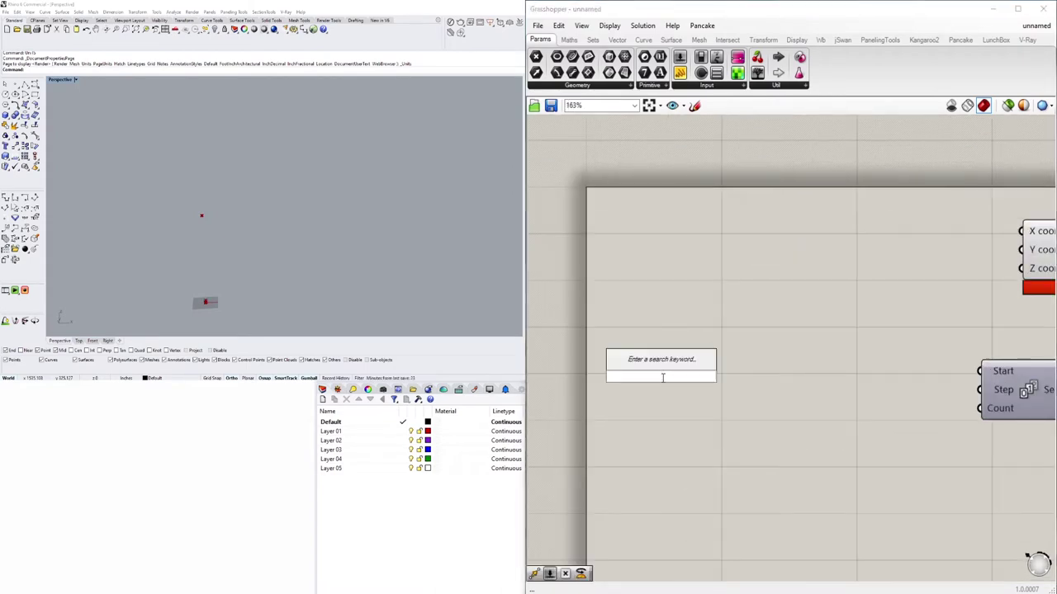
{"action": "type", "text": "120"}
{"action": "key", "text": "Return"}
{"action": "double_click", "coordinate": [763, 443]}
{"action": "type", "text": "12"}
{"action": "key", "text": "Return"}
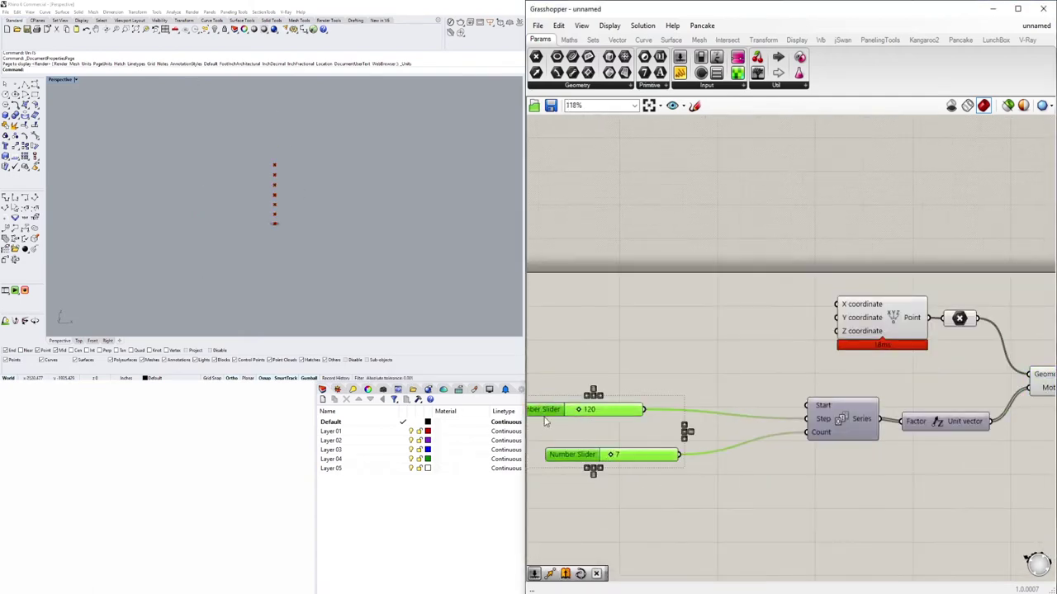
{"action": "left_click_drag", "start_coordinate": [578, 455], "coordinate": [719, 460]}
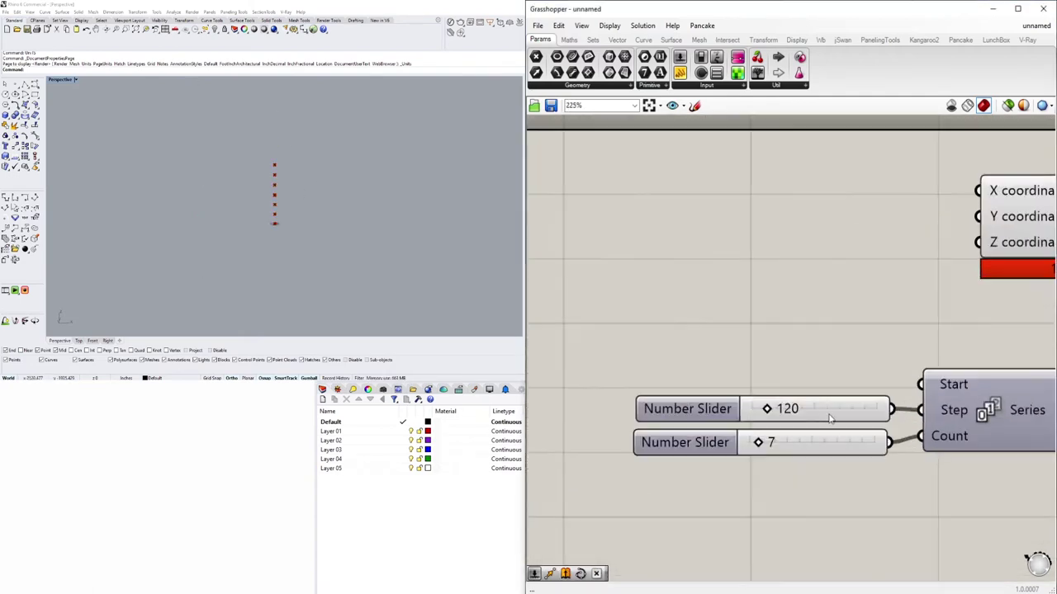
Adjust the Count slider's range and set the Series Count to 9.
{"action": "double_click", "coordinate": [830, 418]}
{"action": "key", "text": "Escape"}
{"action": "double_click", "coordinate": [716, 446]}
{"action": "key", "text": "Return"}
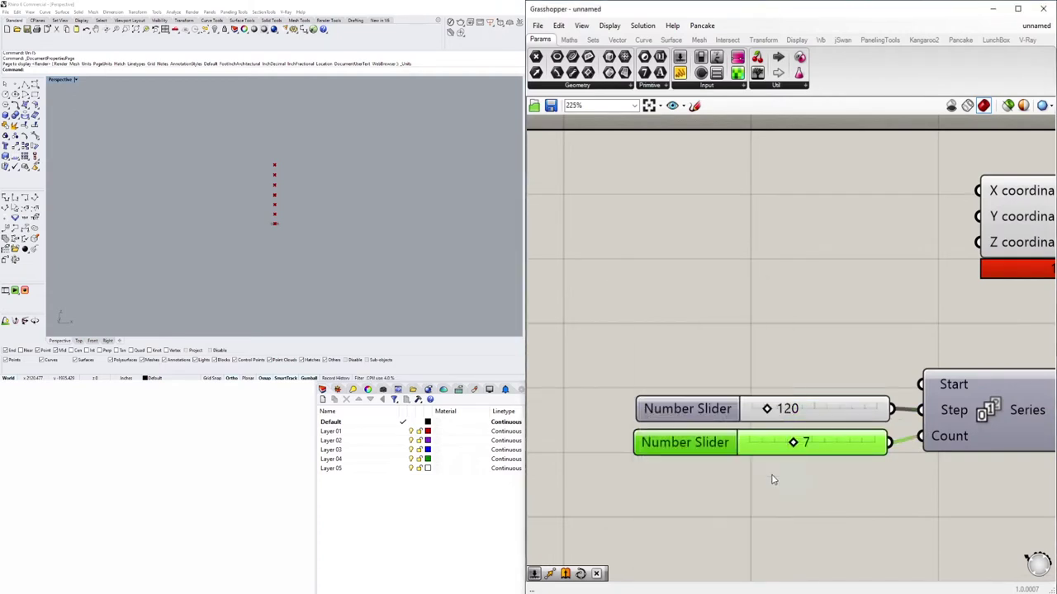
{"action": "scroll", "coordinate": [880, 388], "scroll_direction": "down", "scroll_amount": 3}
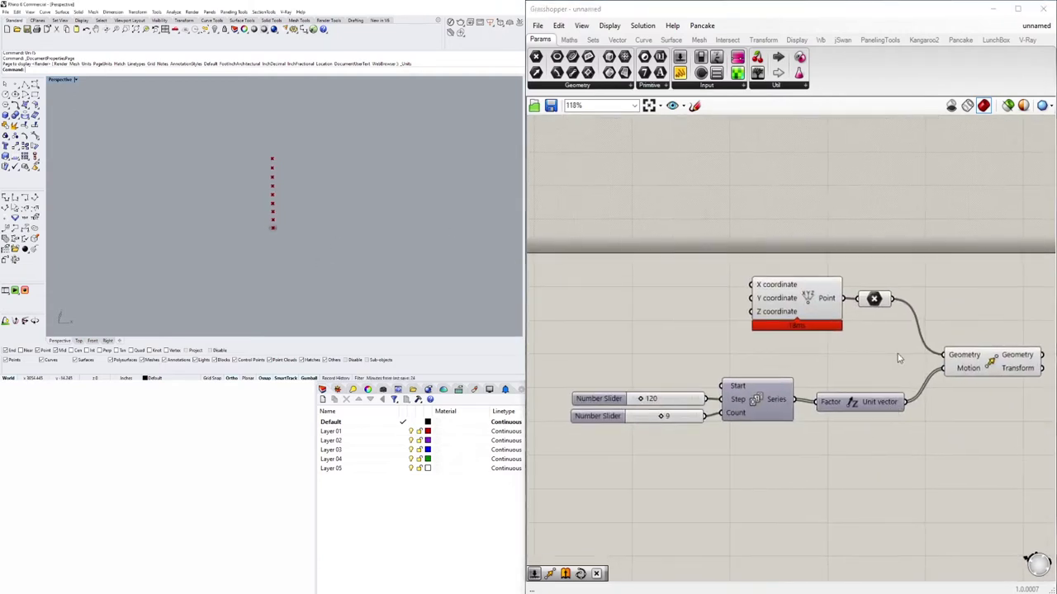
Add a second Move for the point, driven by a Unit X vector with a duplicated slider of 120.
{"action": "right_click_drag", "start_coordinate": [897, 353], "coordinate": [854, 366]}
{"action": "right_click", "coordinate": [947, 338]}
{"action": "left_click", "coordinate": [900, 354]}
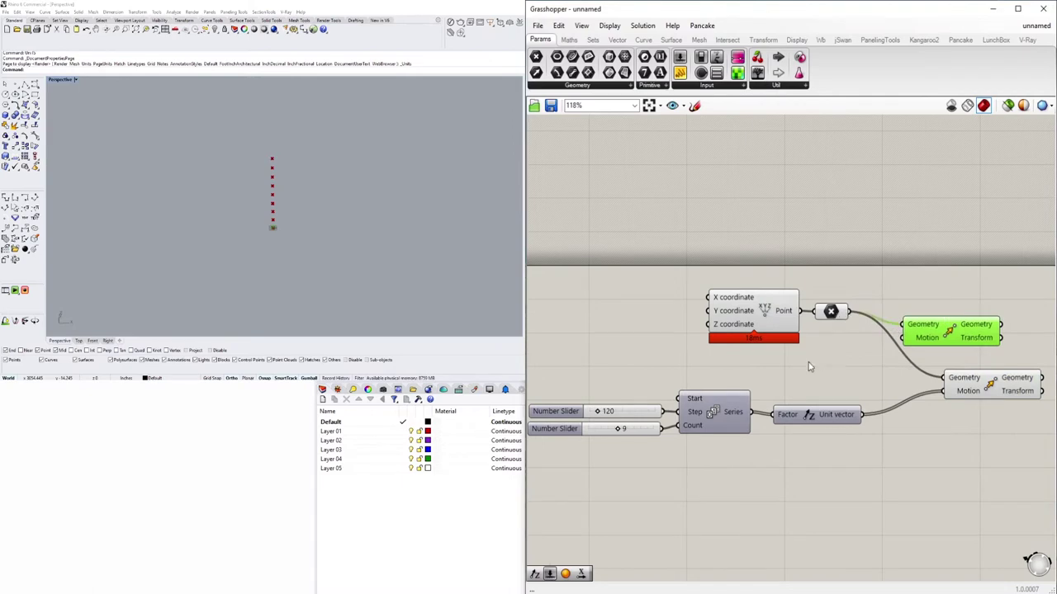
{"action": "double_click", "coordinate": [809, 367]}
{"action": "left_click", "coordinate": [805, 345]}
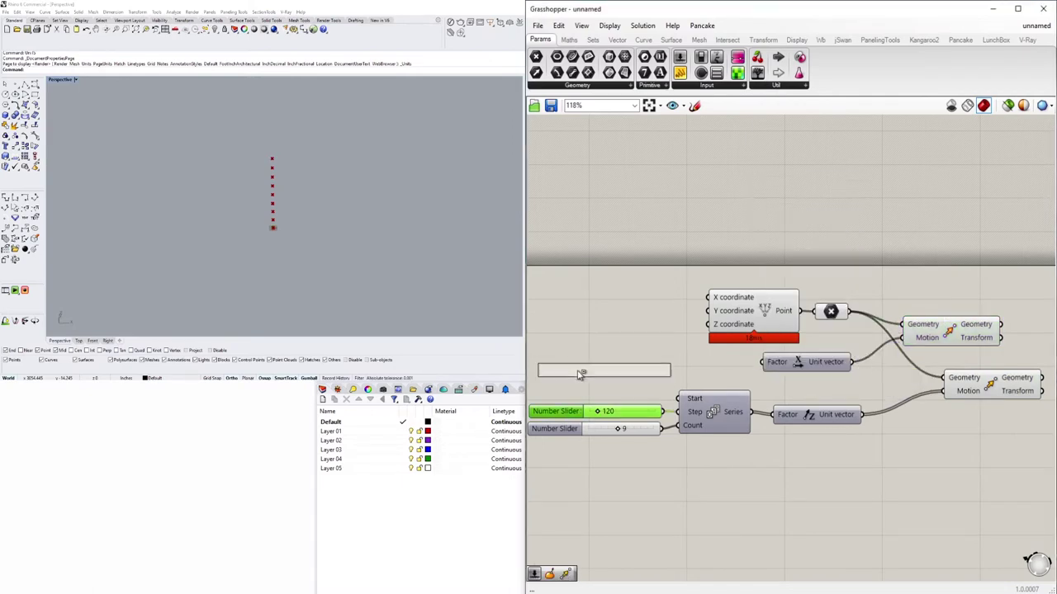
{"action": "right_click_drag", "start_coordinate": [764, 367], "coordinate": [601, 380]}
Try adding the X-moved point as another Geometry input of the Z-direction Move.
{"action": "left_click_drag", "start_coordinate": [830, 381], "coordinate": [947, 382]}
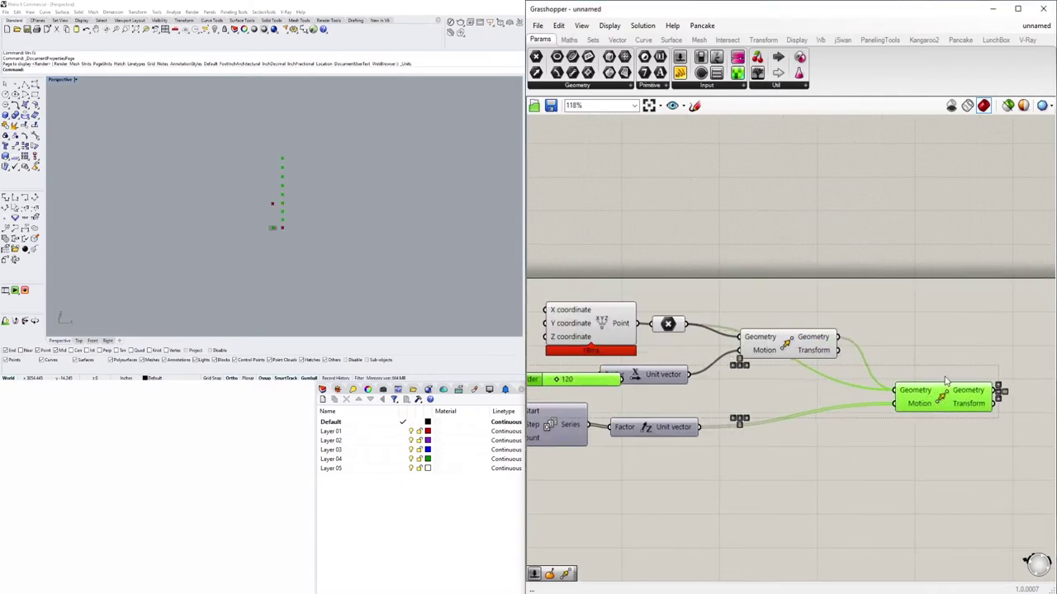
{"action": "left_click", "coordinate": [839, 462]}
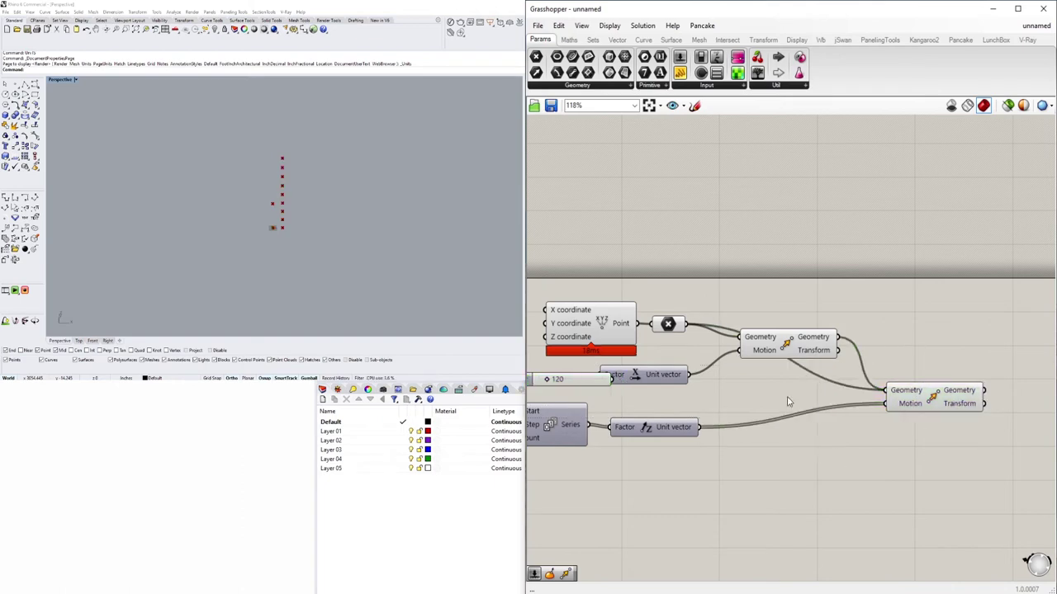
{"action": "left_click_drag", "start_coordinate": [768, 343], "coordinate": [1044, 348]}
{"action": "right_click_drag", "start_coordinate": [934, 392], "coordinate": [819, 398]}
{"action": "key", "text": "ctrl+z"}
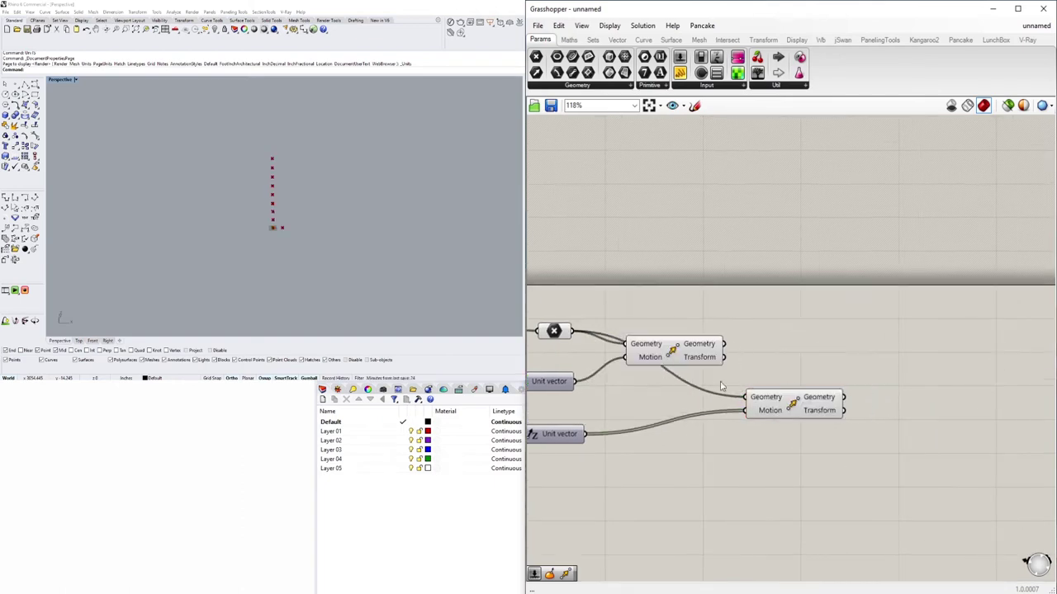
Place the X-direction Move after the Z-direction Move and wire the stacked points into its Geometry.
{"action": "right_click_drag", "start_coordinate": [667, 361], "coordinate": [829, 340]}
{"action": "right_click_drag", "start_coordinate": [921, 334], "coordinate": [918, 374]}
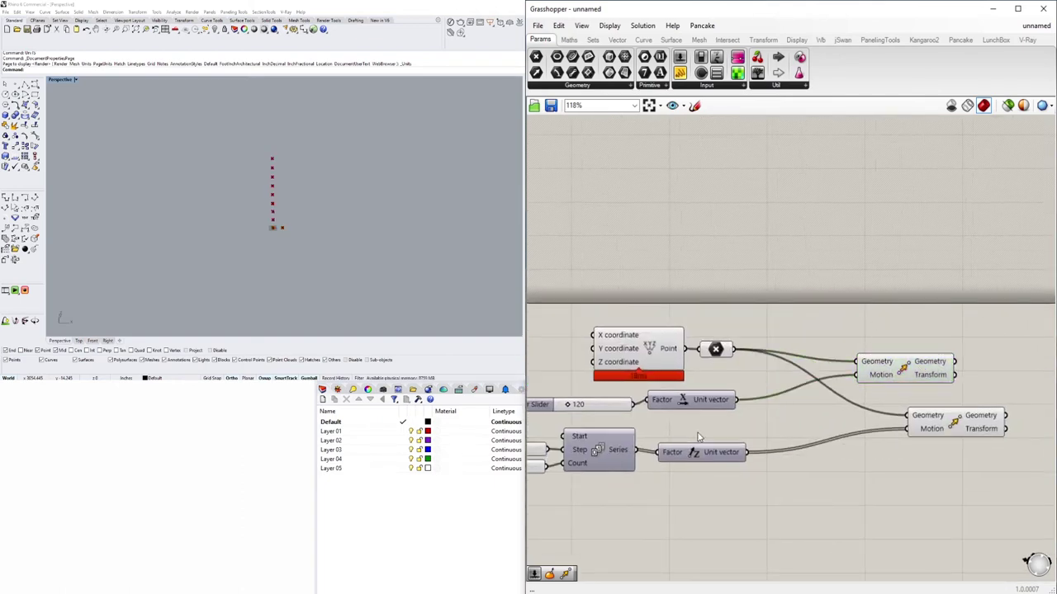
{"action": "left_click_drag", "start_coordinate": [949, 415], "coordinate": [906, 430]}
{"action": "left_click_drag", "start_coordinate": [932, 363], "coordinate": [1003, 376]}
{"action": "left_click_drag", "start_coordinate": [962, 435], "coordinate": [977, 374]}
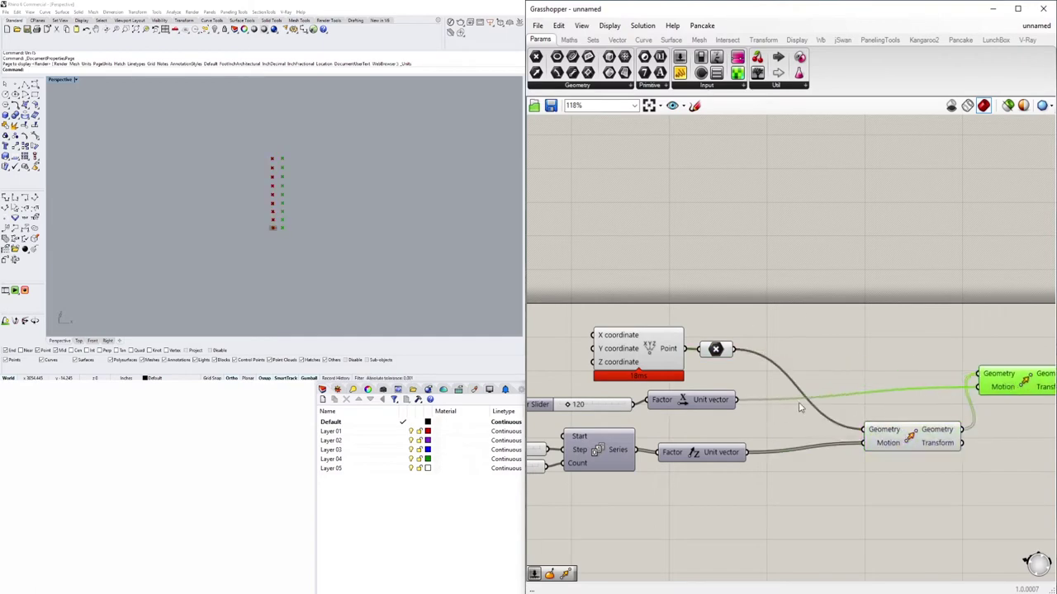
Rearrange the Unit X vector branch and its Move so they sit below the Z-direction Move.
{"action": "left_click_drag", "start_coordinate": [760, 413], "coordinate": [577, 393]}
{"action": "left_click_drag", "start_coordinate": [701, 400], "coordinate": [702, 519]}
{"action": "right_click_drag", "start_coordinate": [927, 504], "coordinate": [699, 445]}
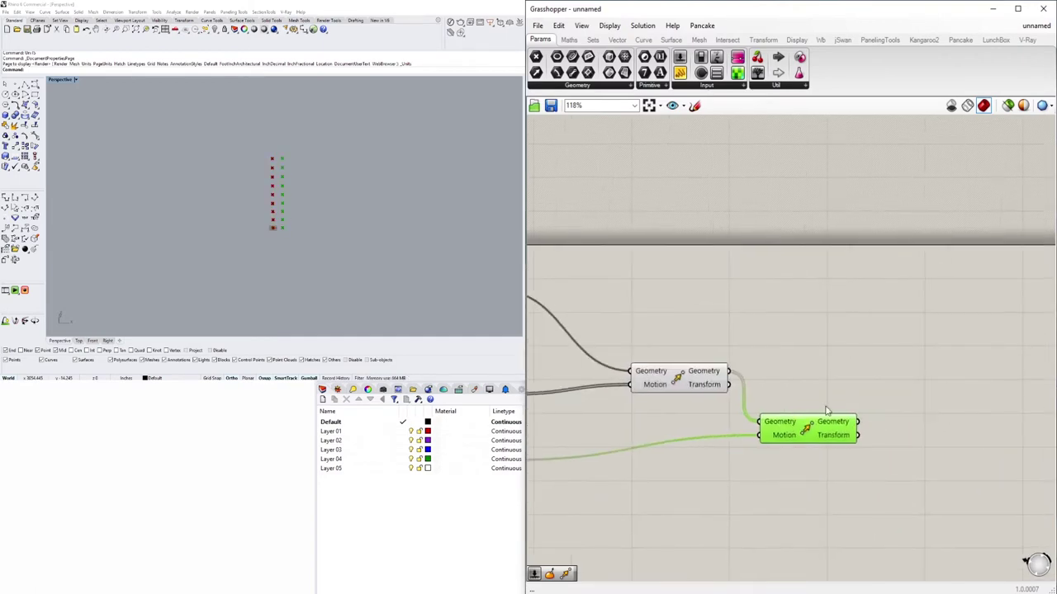
Add a Line component starting at the stacked points and ending at the X-moved points.
{"action": "double_click", "coordinate": [884, 381]}
{"action": "type", "text": "Li"}
{"action": "key", "text": "Return"}
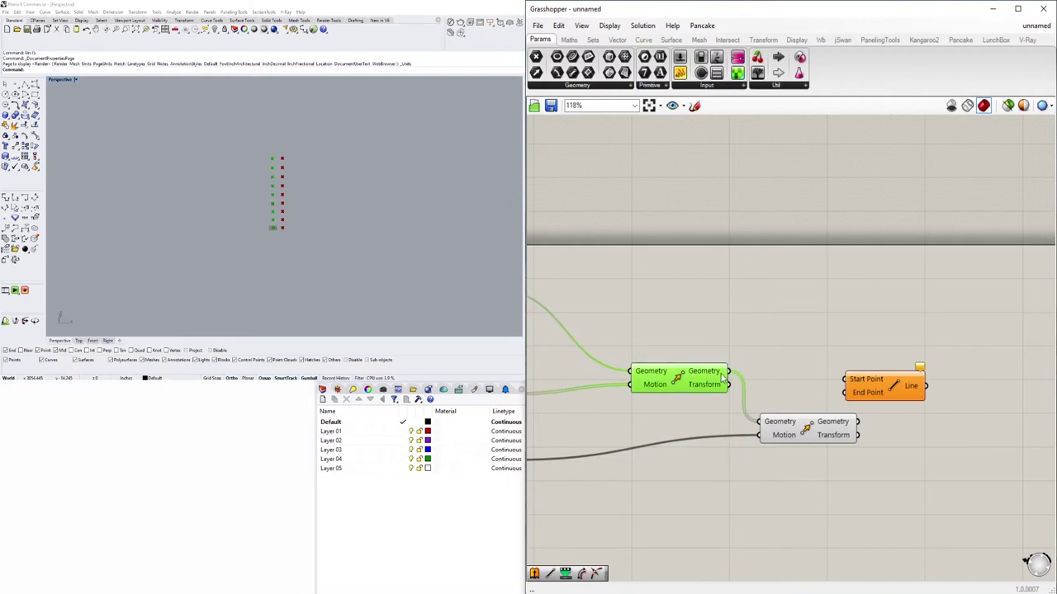
{"action": "left_click_drag", "start_coordinate": [855, 376], "coordinate": [907, 383]}
{"action": "left_click_drag", "start_coordinate": [857, 422], "coordinate": [896, 401]}
{"action": "left_click", "coordinate": [938, 290]}
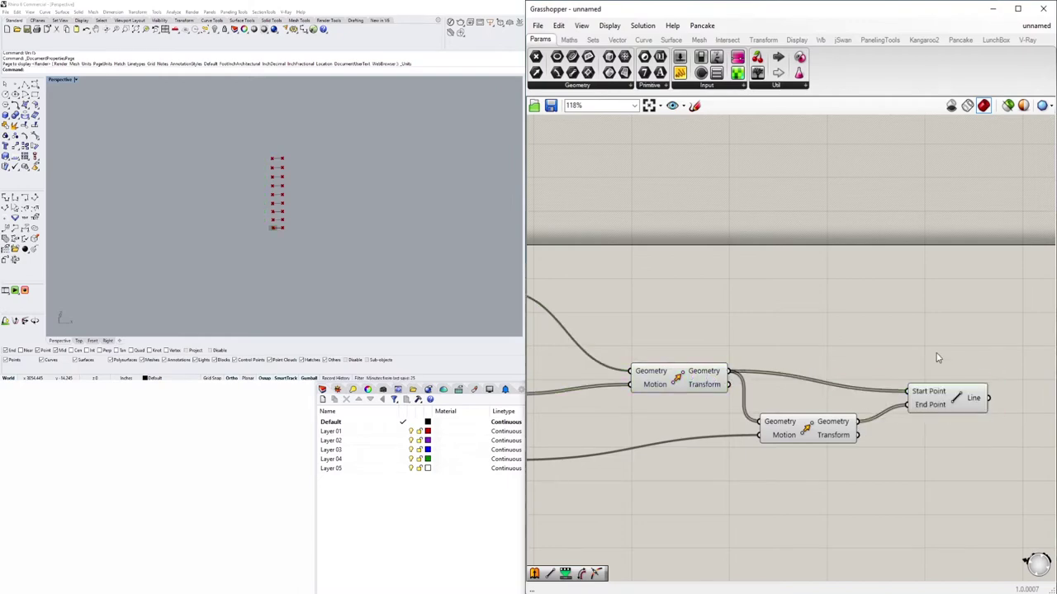
Tidy the spacing of the X-direction Move next to the Z-direction Move and the Line component.
{"action": "left_click", "coordinate": [923, 399]}
{"action": "scroll", "coordinate": [923, 399], "scroll_direction": "down", "scroll_amount": 2}
{"action": "right_click_drag", "start_coordinate": [527, 466], "coordinate": [751, 438]}
{"action": "scroll", "coordinate": [773, 384], "scroll_direction": "down", "scroll_amount": 1}
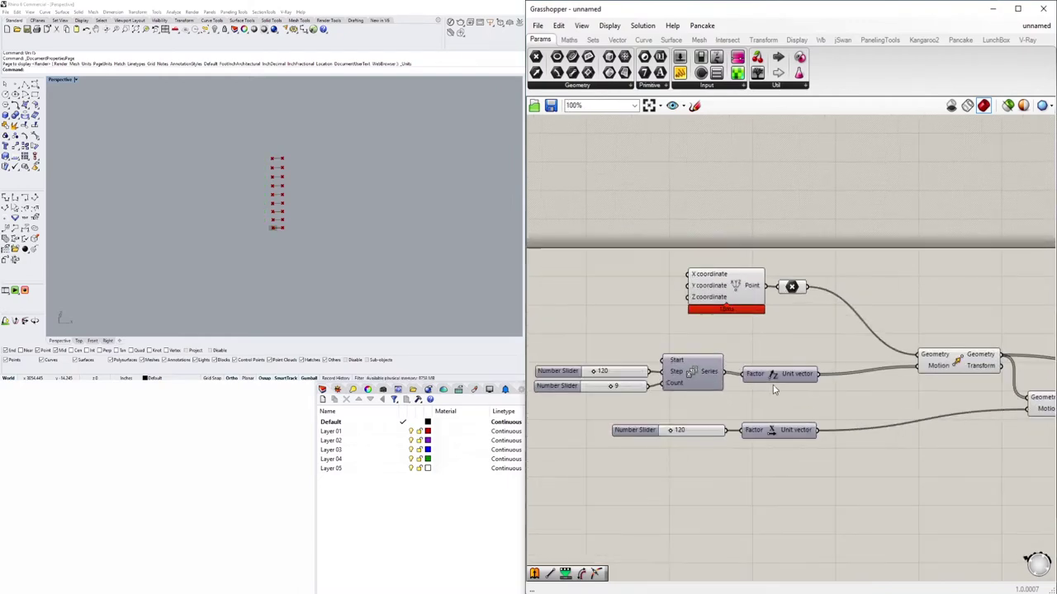
{"action": "left_click_drag", "start_coordinate": [1021, 468], "coordinate": [726, 355]}
{"action": "left_click_drag", "start_coordinate": [765, 396], "coordinate": [695, 396]}
{"action": "left_click_drag", "start_coordinate": [775, 430], "coordinate": [770, 419]}
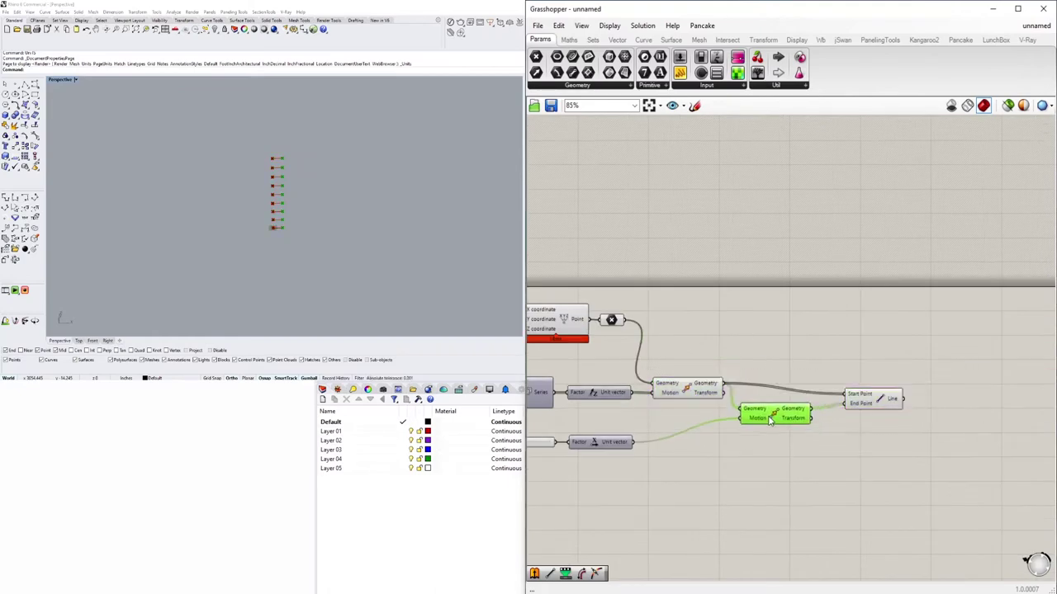
Increase the X offset distance and set the Series Step to 211 and Count to 11.
{"action": "scroll", "coordinate": [663, 411], "scroll_direction": "up", "scroll_amount": 3}
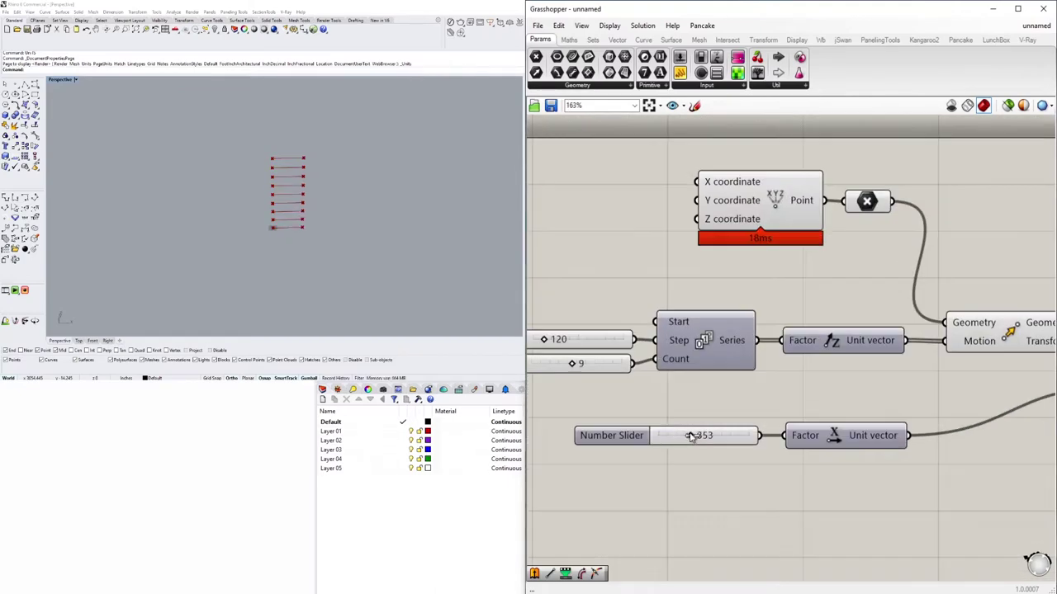
{"action": "scroll", "coordinate": [675, 362], "scroll_direction": "up", "scroll_amount": 3}
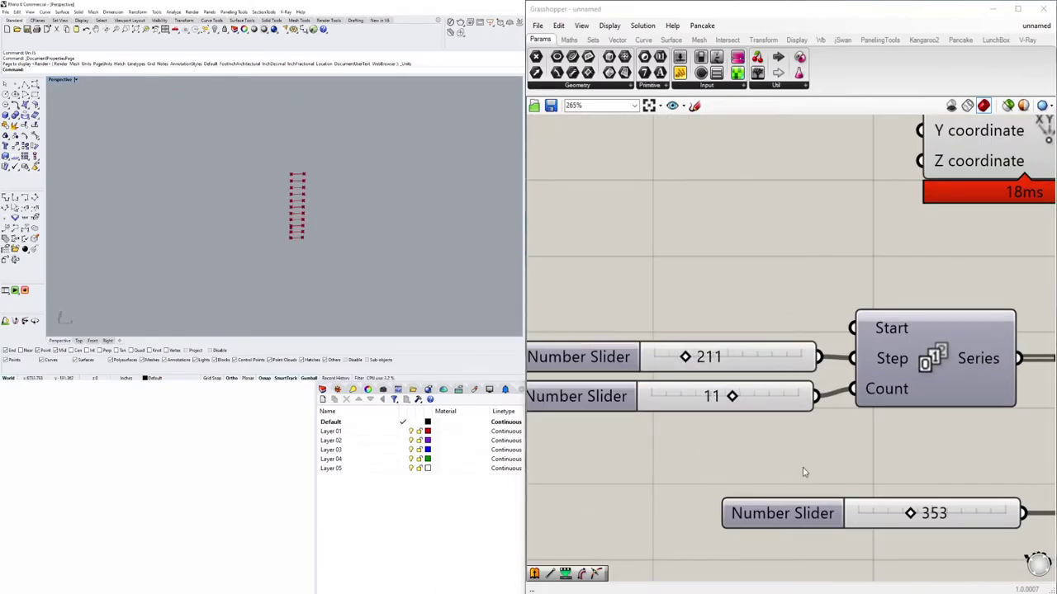
{"action": "scroll", "coordinate": [804, 472], "scroll_direction": "down", "scroll_amount": 2}
{"action": "scroll", "coordinate": [765, 418], "scroll_direction": "down", "scroll_amount": 3}
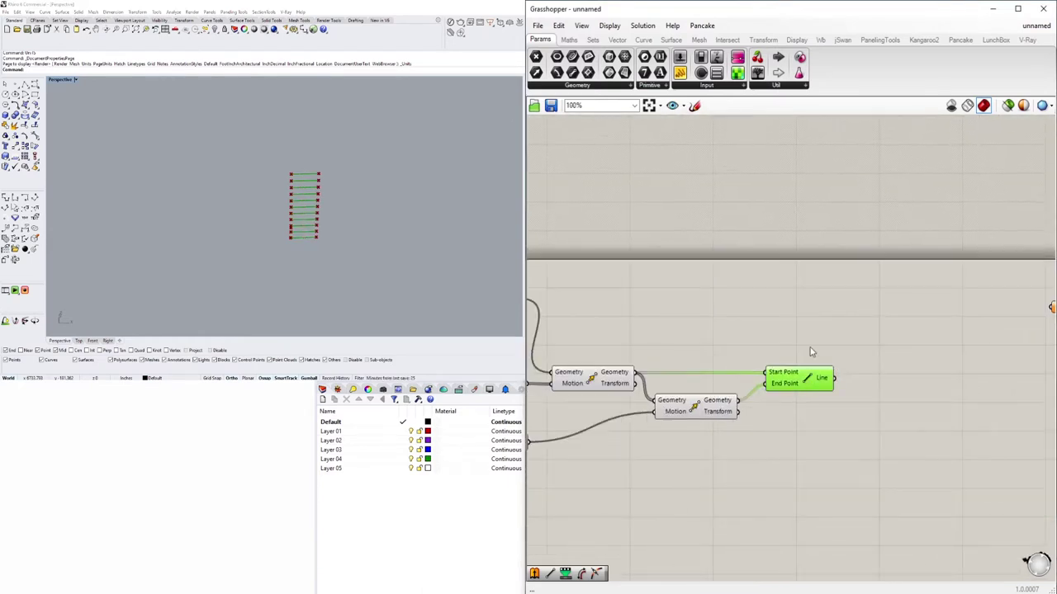
{"action": "left_click", "coordinate": [694, 413]}
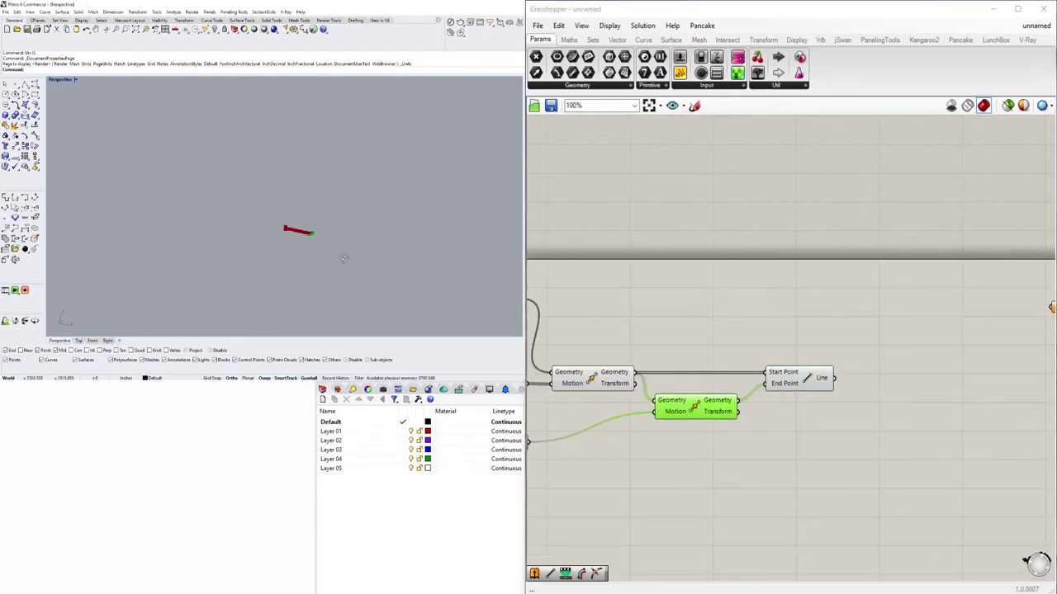
{"action": "left_click", "coordinate": [799, 378]}
{"action": "left_click", "coordinate": [695, 407]}
Add a Polyline component that uses the stacked points from the Z-direction Move as its Vertices.
{"action": "right_click_drag", "start_coordinate": [614, 475], "coordinate": [714, 429]}
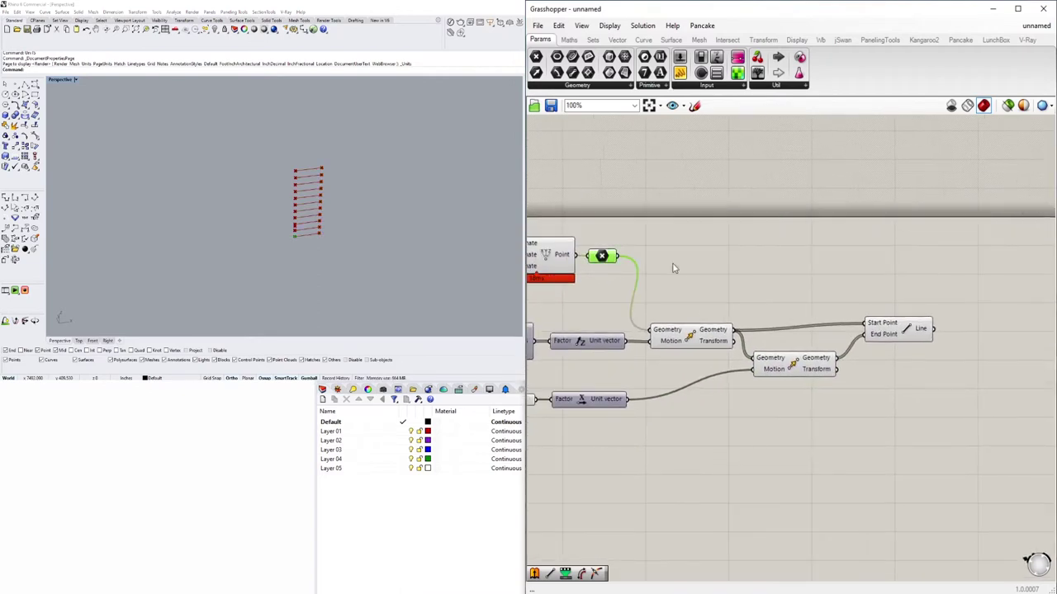
{"action": "double_click", "coordinate": [731, 277]}
{"action": "type", "text": "line"}
{"action": "key", "text": "BackSpace"}
{"action": "key", "text": "BackSpace"}
{"action": "key", "text": "BackSpace"}
{"action": "key", "text": "BackSpace"}
{"action": "type", "text": "POL"}
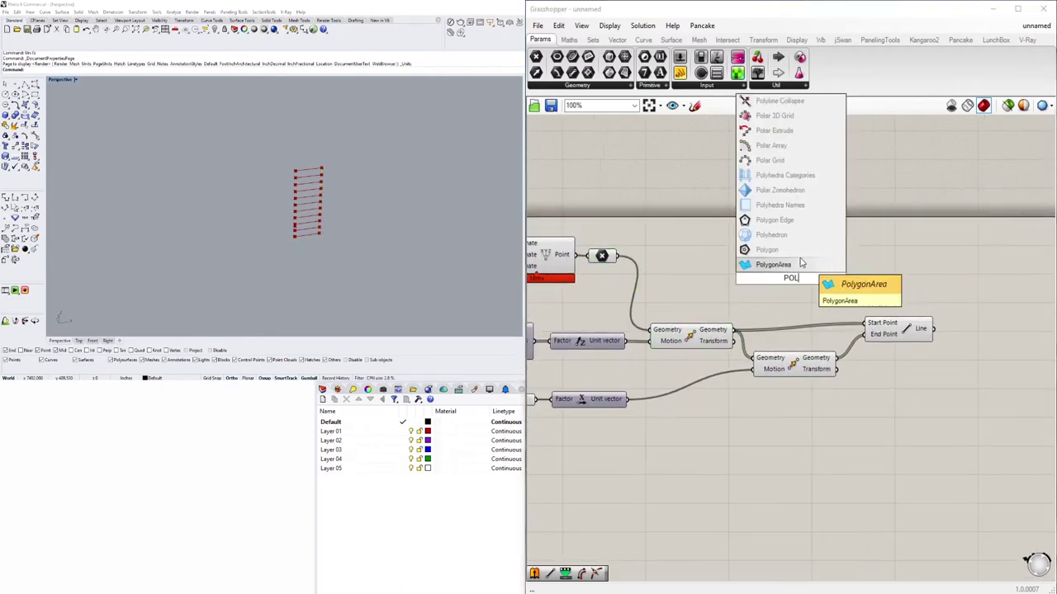
{"action": "type", "text": "YLINE"}
{"action": "key", "text": "Return"}
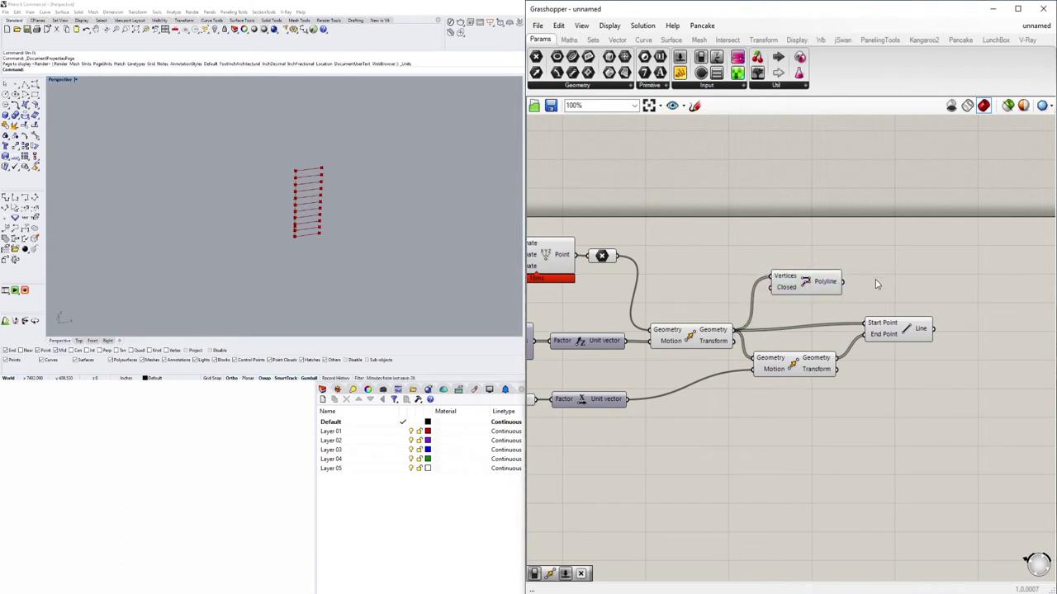
Add a Point On Curve component at 0.500 on the vertical Polyline.
{"action": "double_click", "coordinate": [877, 284]}
{"action": "type", "text": "POINT"}
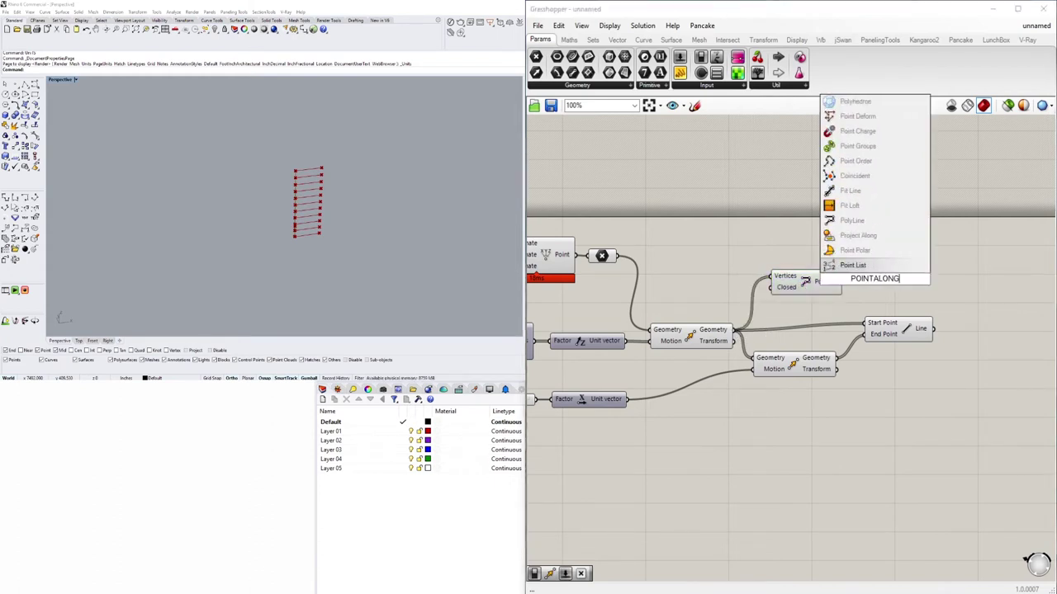
{"action": "type", "text": "ONCURVE"}
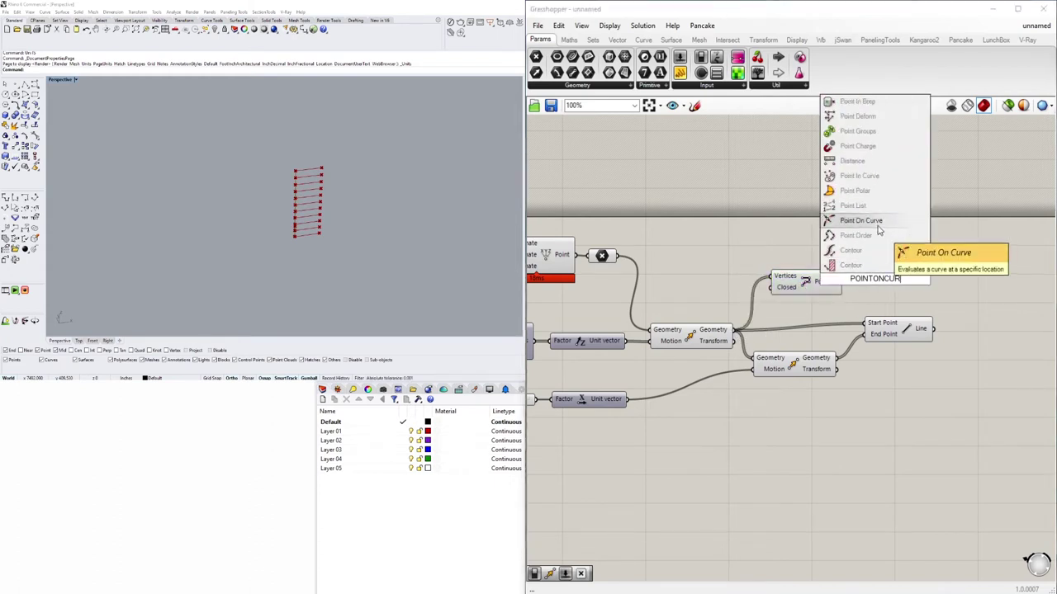
{"action": "key", "text": "Return"}
{"action": "right_click_drag", "start_coordinate": [900, 288], "coordinate": [825, 279]}
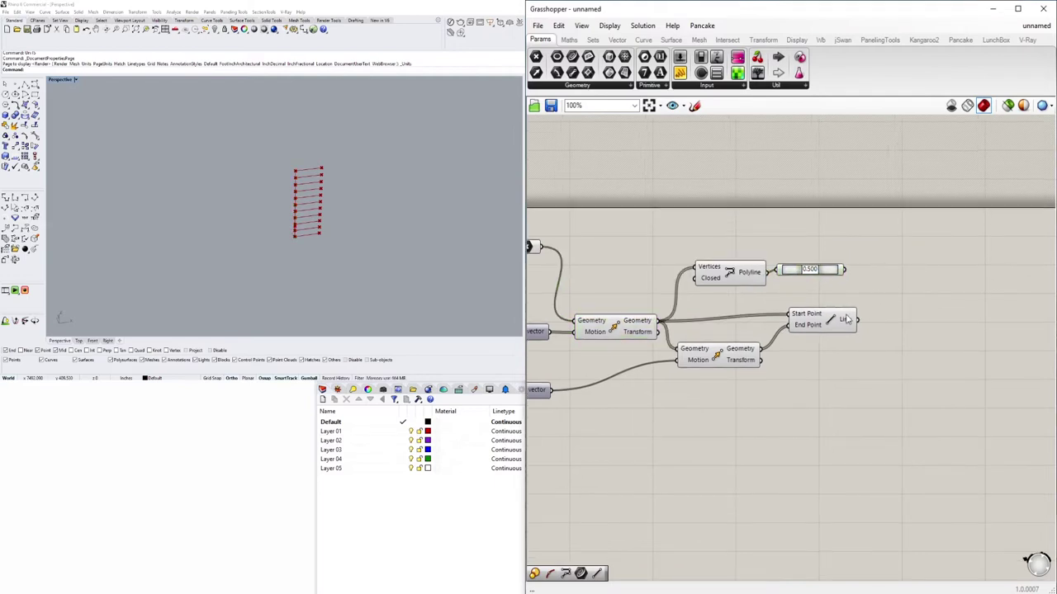
Add a second Line from the Point On Curve output to the X-moved points.
{"action": "right_click_drag", "start_coordinate": [846, 319], "coordinate": [749, 363]}
{"action": "double_click", "coordinate": [886, 341]}
{"action": "type", "text": "line"}
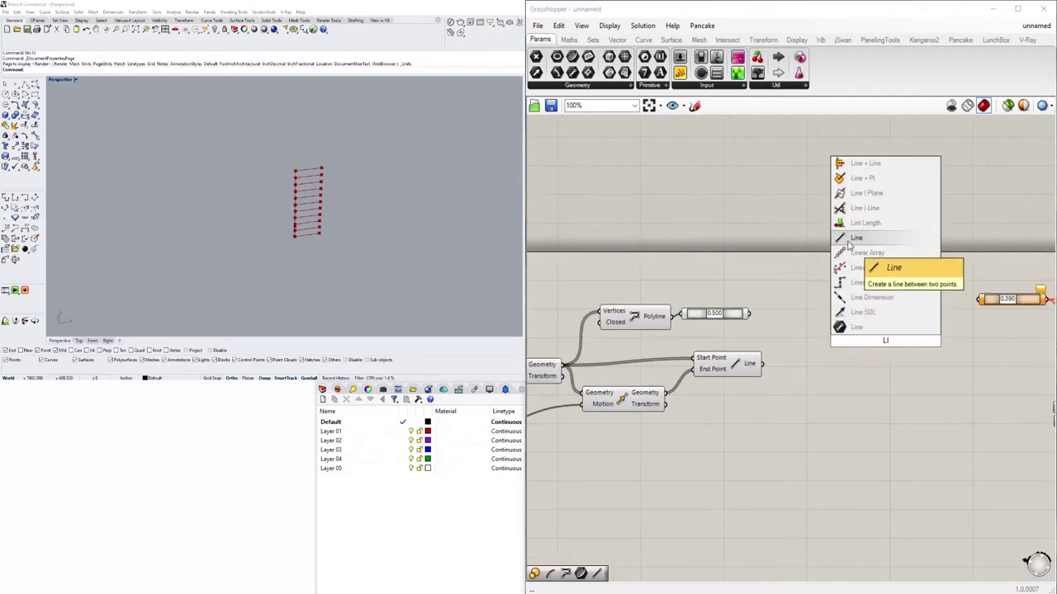
{"action": "left_click", "coordinate": [859, 238]}
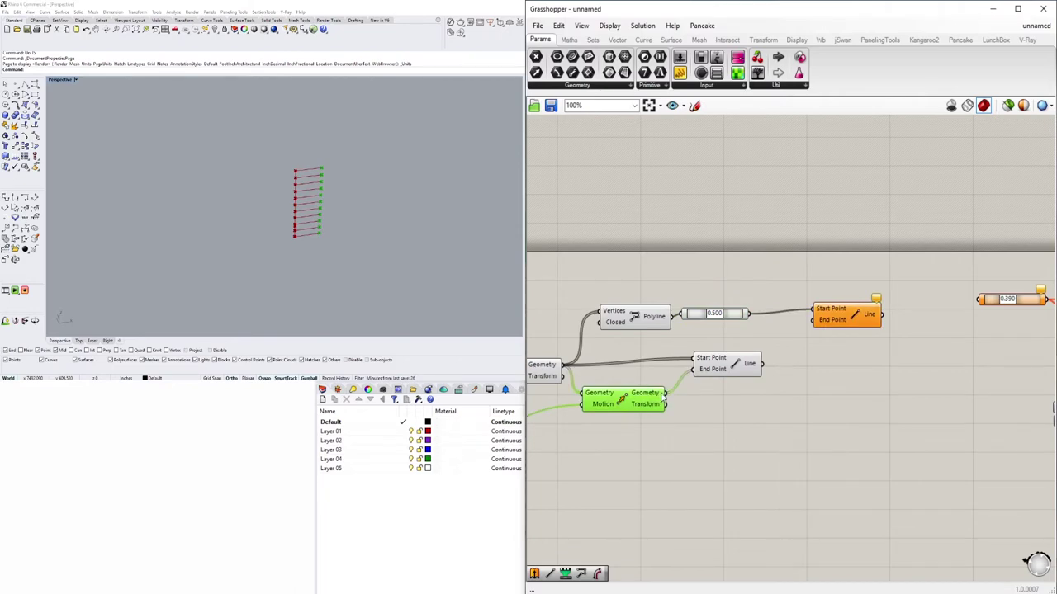
{"action": "left_click_drag", "start_coordinate": [663, 395], "coordinate": [813, 319]}
{"action": "left_click_drag", "start_coordinate": [840, 314], "coordinate": [822, 325]}
Add a curve Length component for the lines radiating from the axis point.
{"action": "double_click", "coordinate": [890, 339]}
{"action": "type", "text": "length"}
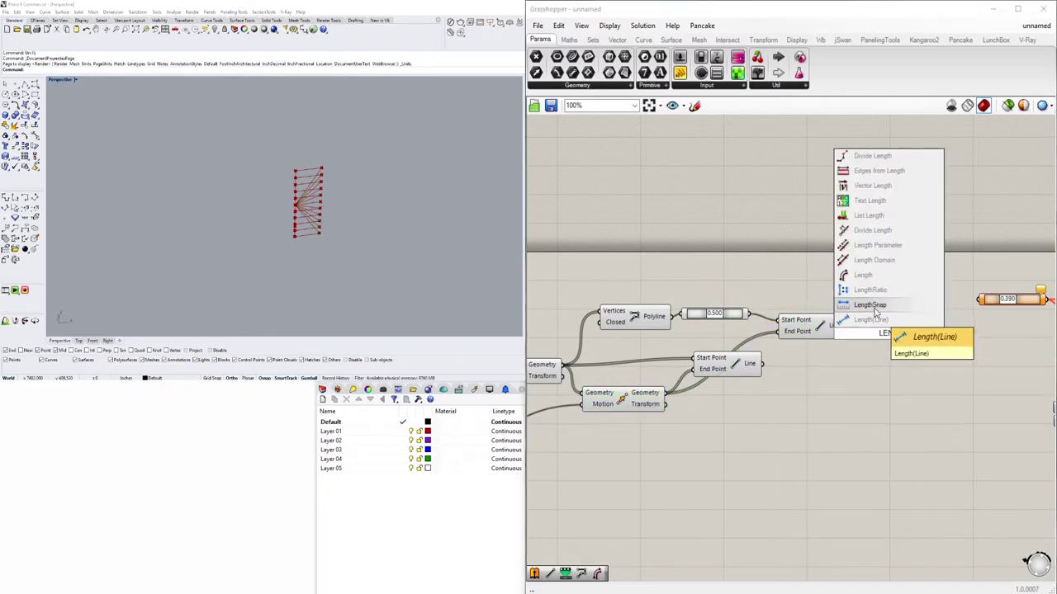
{"action": "key", "text": "Return"}
{"action": "scroll", "coordinate": [890, 330], "scroll_direction": "up", "scroll_amount": 3}
Add an Amplitude vector component and leave room between it and the Length component.
{"action": "double_click", "coordinate": [892, 332]}
{"action": "type", "text": "amplitude"}
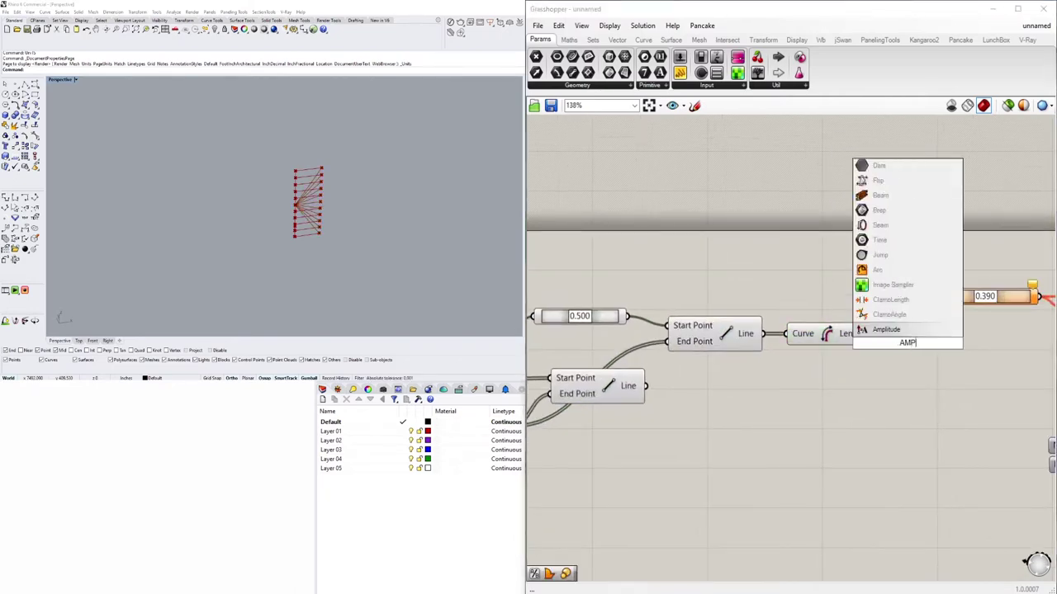
{"action": "key", "text": "Return"}
{"action": "right_click_drag", "start_coordinate": [950, 363], "coordinate": [828, 366]}
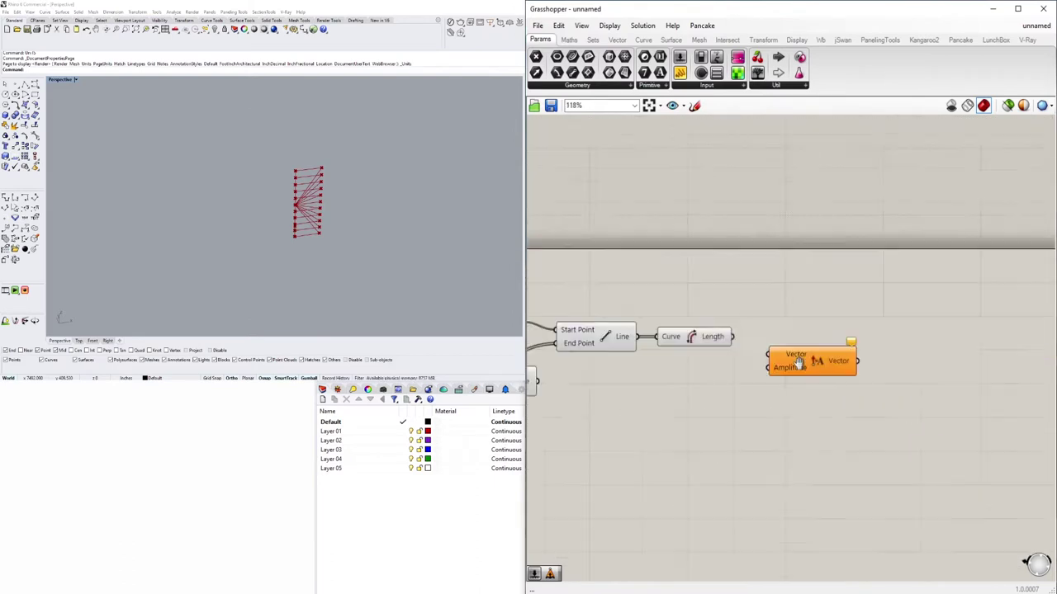
{"action": "left_click_drag", "start_coordinate": [793, 359], "coordinate": [915, 350]}
Add Remap Numbers for the line lengths and feed its Source from a Bounds component of the same lengths.
{"action": "double_click", "coordinate": [702, 355]}
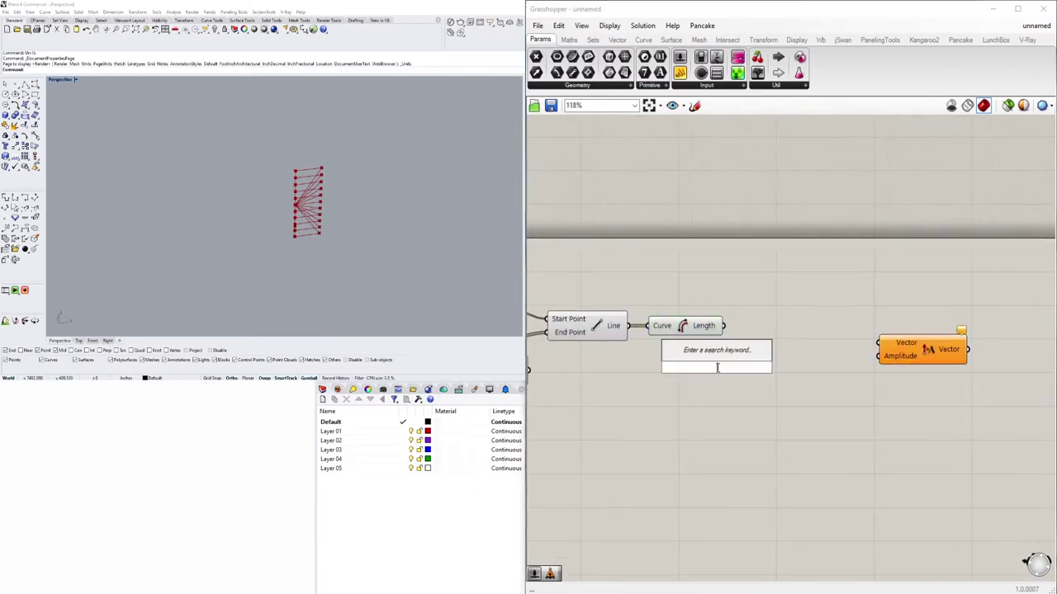
{"action": "type", "text": "remap"}
{"action": "key", "text": "Return"}
{"action": "left_click_drag", "start_coordinate": [714, 363], "coordinate": [780, 359]}
{"action": "double_click", "coordinate": [743, 364]}
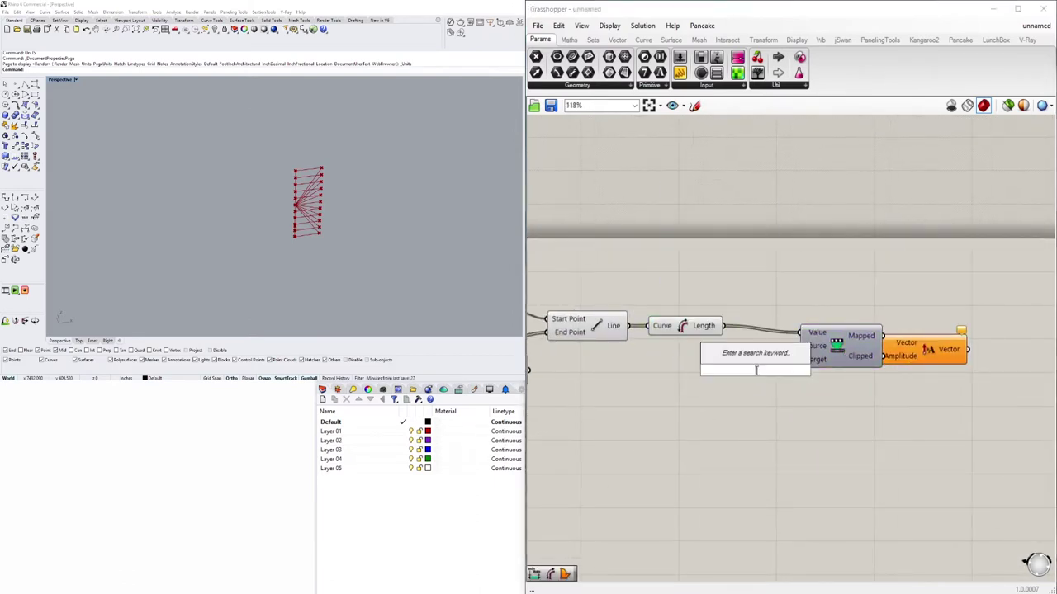
{"action": "type", "text": "bou"}
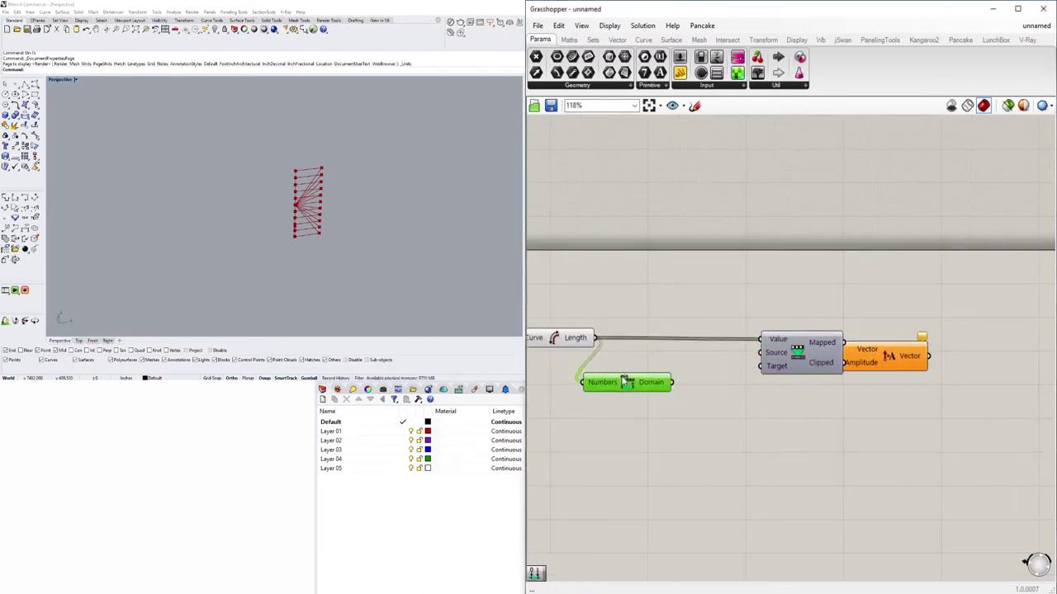
{"action": "right_click_drag", "start_coordinate": [710, 366], "coordinate": [867, 368]}
Add a Construct Domain as the remap Target, with sliders of 0 for Domain start and 120 for Domain end.
{"action": "double_click", "coordinate": [795, 426]}
{"action": "type", "text": "cu"}
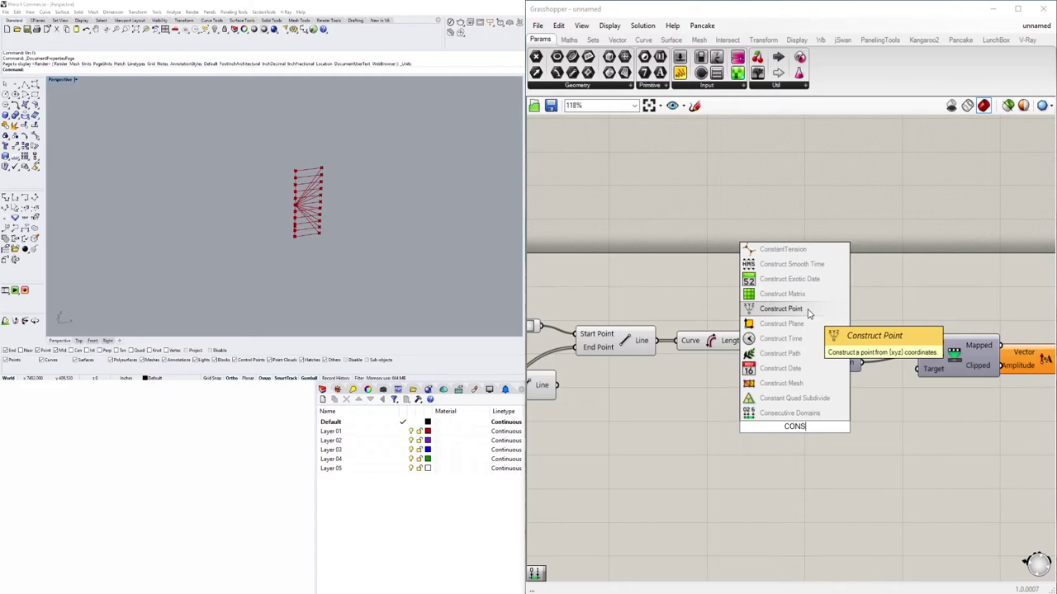
{"action": "left_click", "coordinate": [780, 281]}
{"action": "left_click_drag", "start_coordinate": [933, 384], "coordinate": [923, 370]}
{"action": "right_click_drag", "start_coordinate": [923, 370], "coordinate": [771, 397]}
{"action": "double_click", "coordinate": [771, 397]}
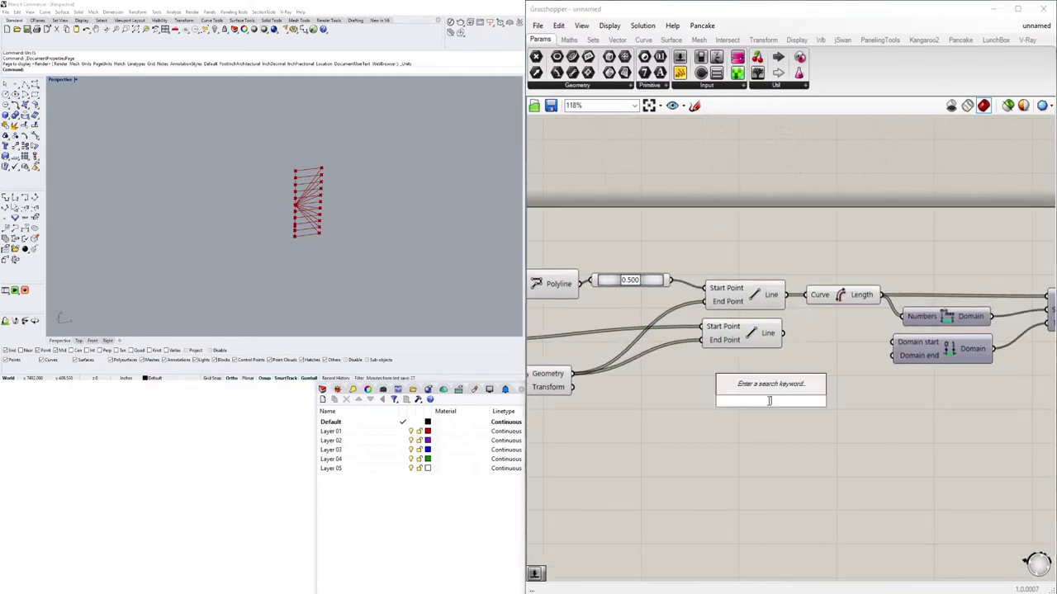
{"action": "key", "text": "Return"}
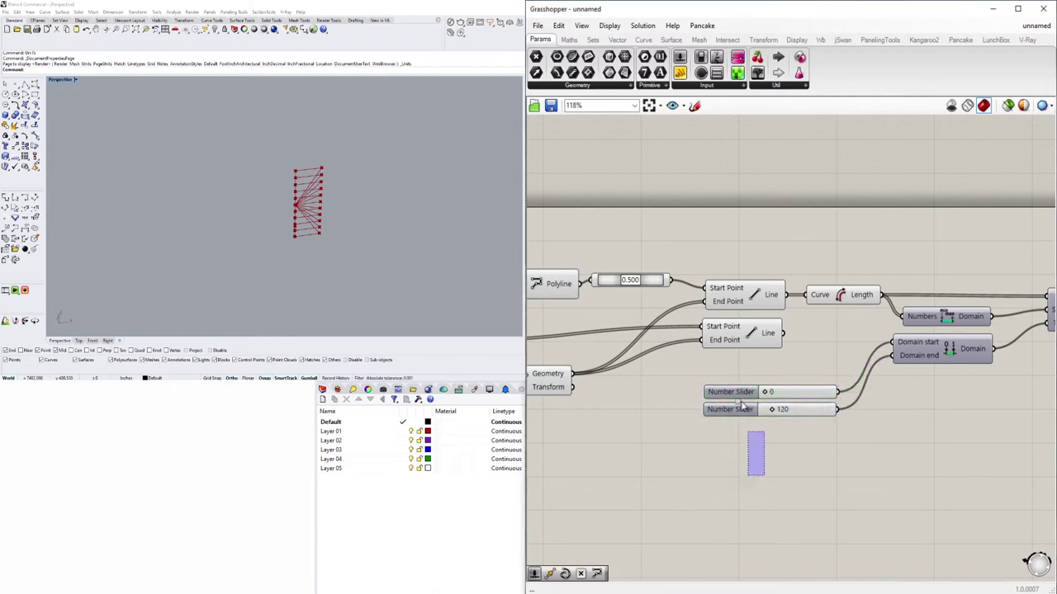
Wire the Mapped values into Amplitude and the horizontal offset lines into the Amplitude component's Vector input.
{"action": "scroll", "coordinate": [743, 406], "scroll_direction": "down", "scroll_amount": 1}
{"action": "left_click_drag", "start_coordinate": [973, 308], "coordinate": [972, 308]}
{"action": "scroll", "coordinate": [731, 366], "scroll_direction": "down", "scroll_amount": 1}
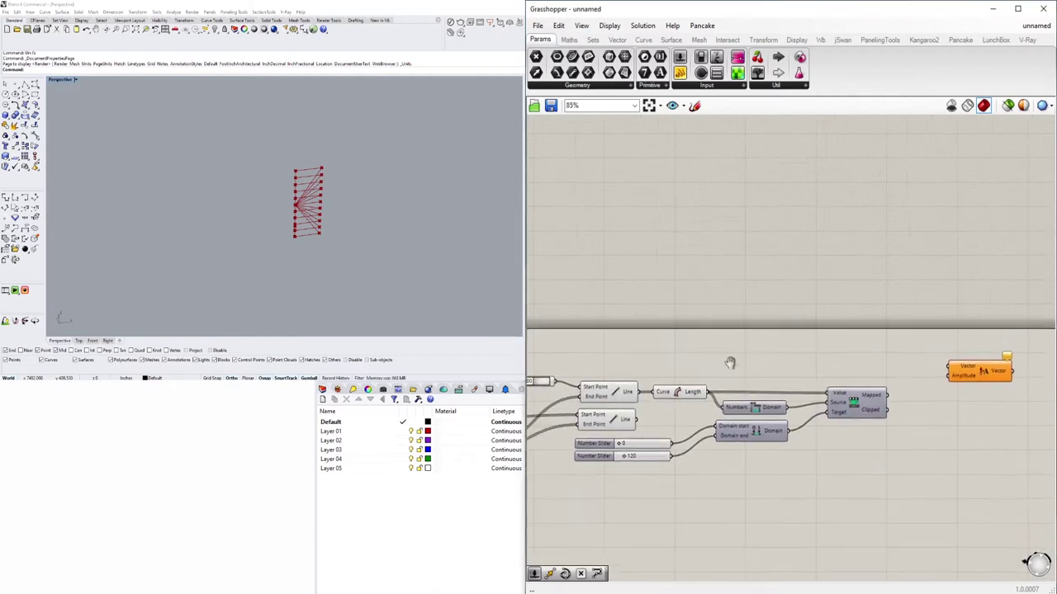
{"action": "right_click_drag", "start_coordinate": [962, 373], "coordinate": [626, 373]}
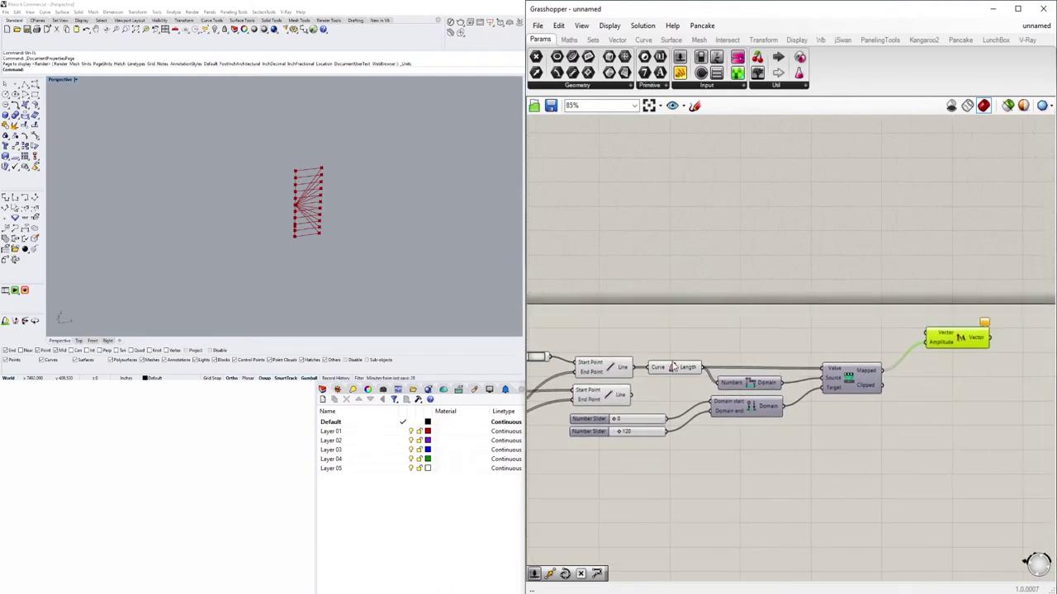
{"action": "left_click", "coordinate": [613, 370]}
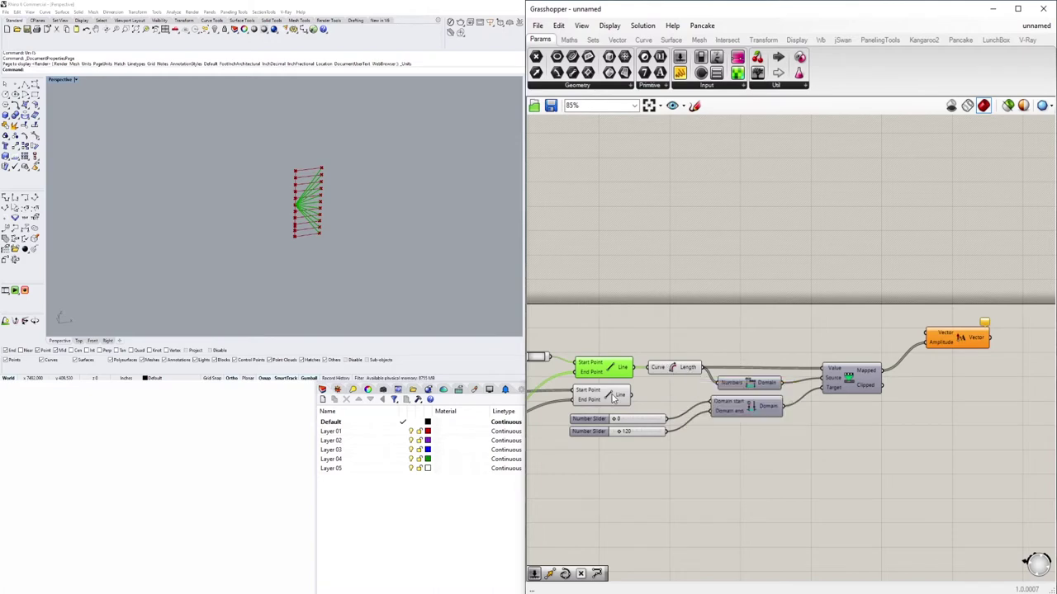
{"action": "right_click_drag", "start_coordinate": [731, 410], "coordinate": [765, 417]}
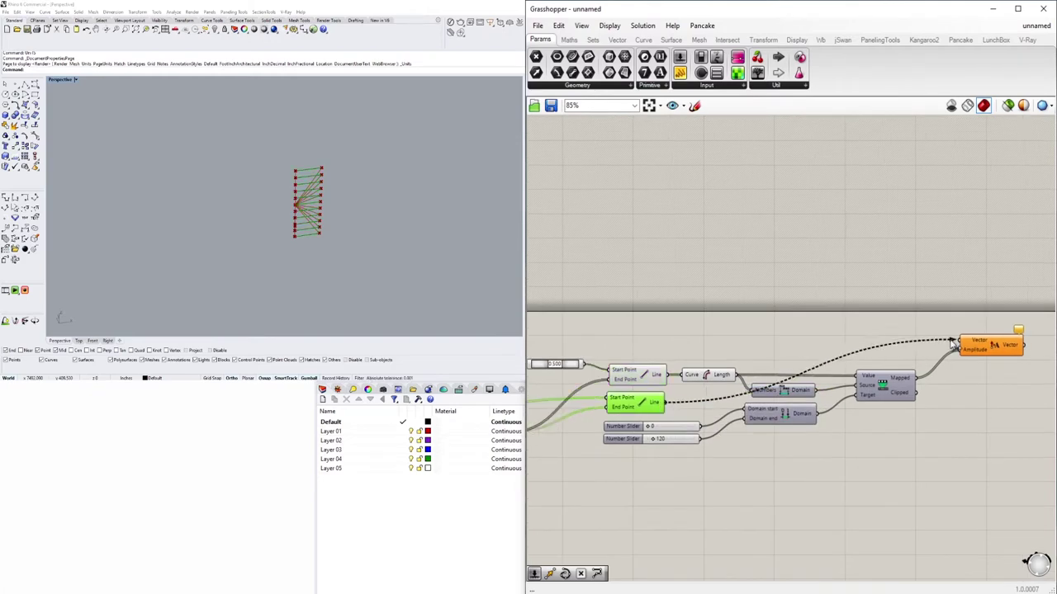
{"action": "left_click_drag", "start_coordinate": [952, 342], "coordinate": [880, 422]}
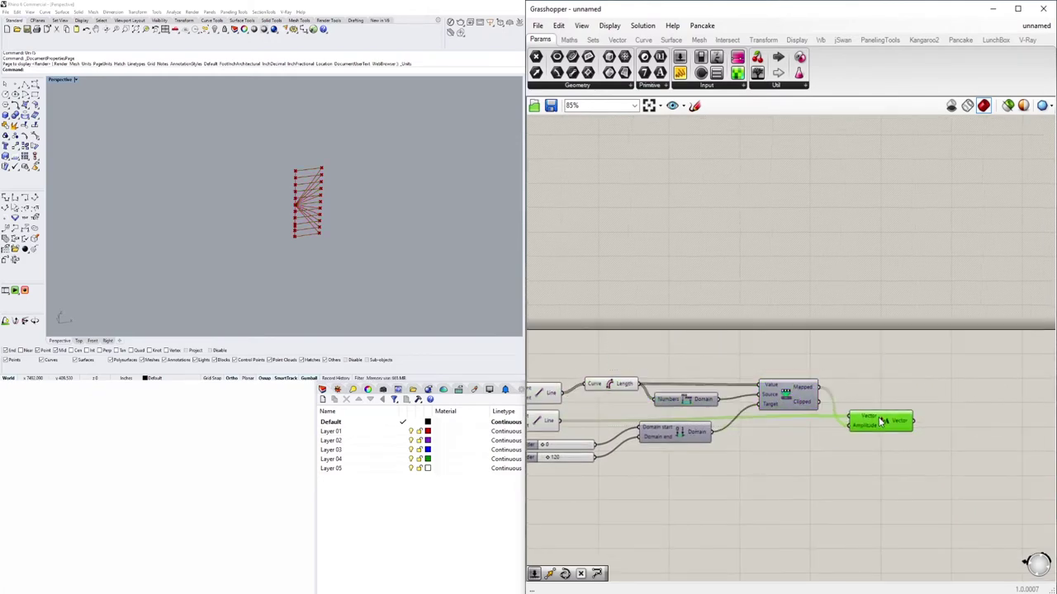
Add a Move that shifts the X-offset points, using the Amplitude vector as its Motion.
{"action": "double_click", "coordinate": [908, 357]}
{"action": "type", "text": "move"}
{"action": "key", "text": "Return"}
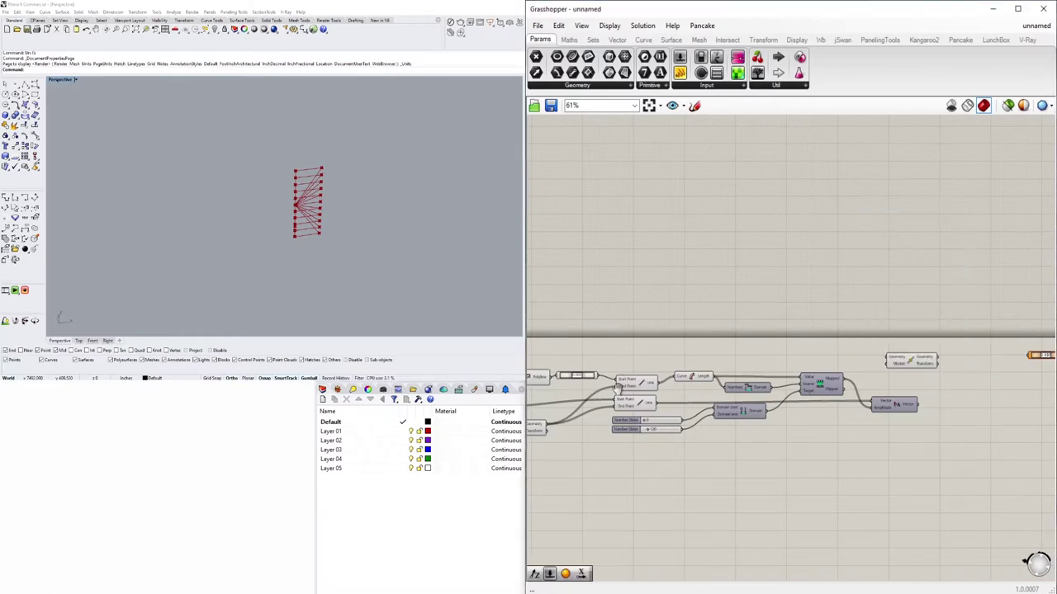
{"action": "scroll", "coordinate": [909, 355], "scroll_direction": "down", "scroll_amount": 2}
{"action": "scroll", "coordinate": [755, 403], "scroll_direction": "up", "scroll_amount": 2}
{"action": "scroll", "coordinate": [635, 416], "scroll_direction": "down", "scroll_amount": 2}
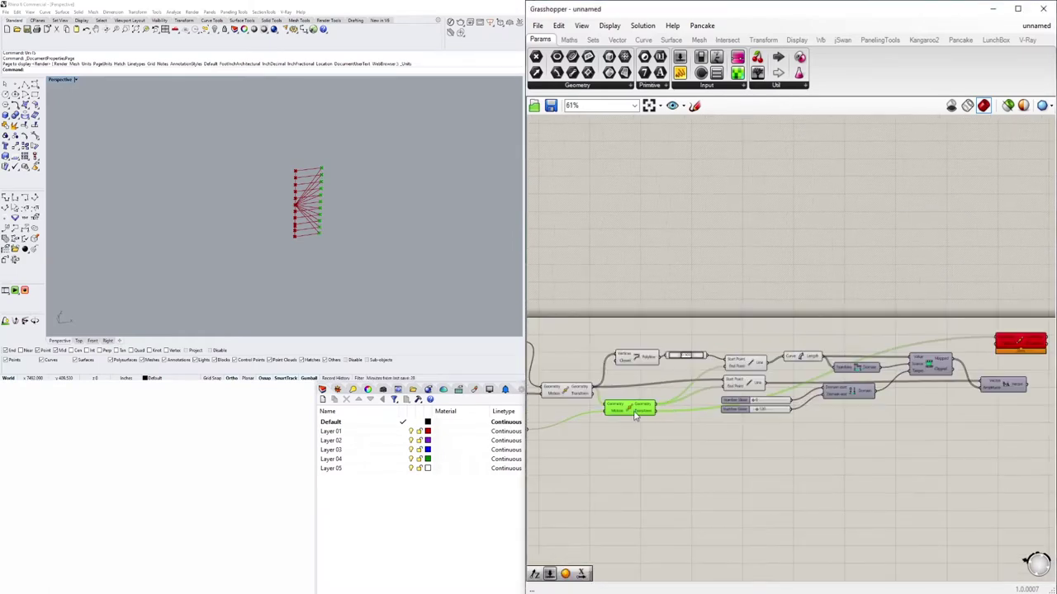
{"action": "scroll", "coordinate": [908, 372], "scroll_direction": "up", "scroll_amount": 3}
{"action": "right_click_drag", "start_coordinate": [806, 406], "coordinate": [715, 511]}
{"action": "scroll", "coordinate": [920, 465], "scroll_direction": "down", "scroll_amount": 1}
{"action": "right_click_drag", "start_coordinate": [919, 465], "coordinate": [892, 429]}
Set the Domain end slider to 282 and the Point On Curve parameter to 0.505.
{"action": "scroll", "coordinate": [700, 376], "scroll_direction": "up", "scroll_amount": 3}
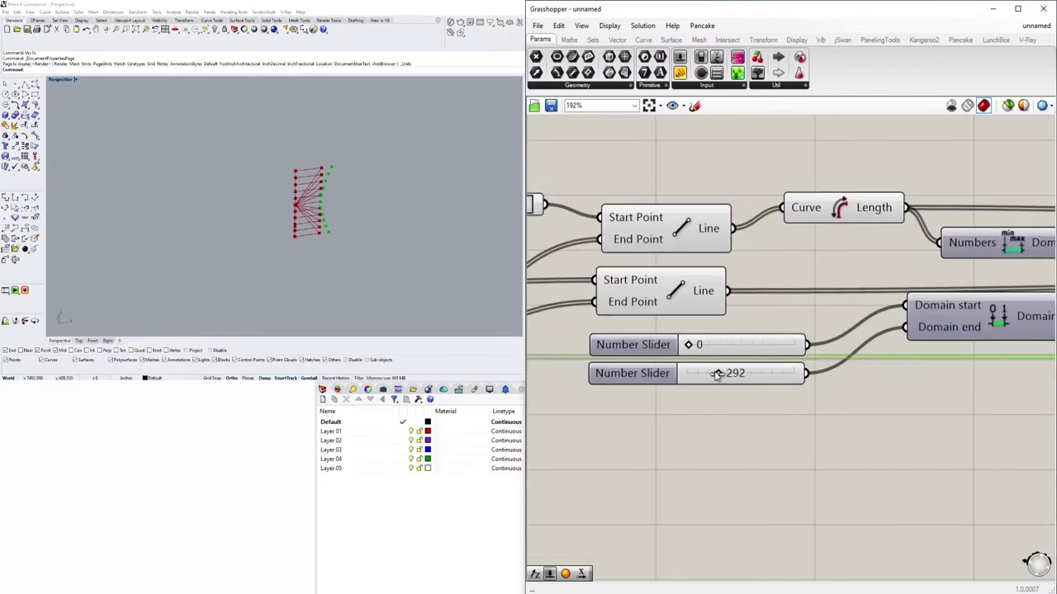
{"action": "scroll", "coordinate": [718, 374], "scroll_direction": "down", "scroll_amount": 3}
{"action": "right_click_drag", "start_coordinate": [718, 374], "coordinate": [942, 405]}
{"action": "scroll", "coordinate": [768, 296], "scroll_direction": "up", "scroll_amount": 4}
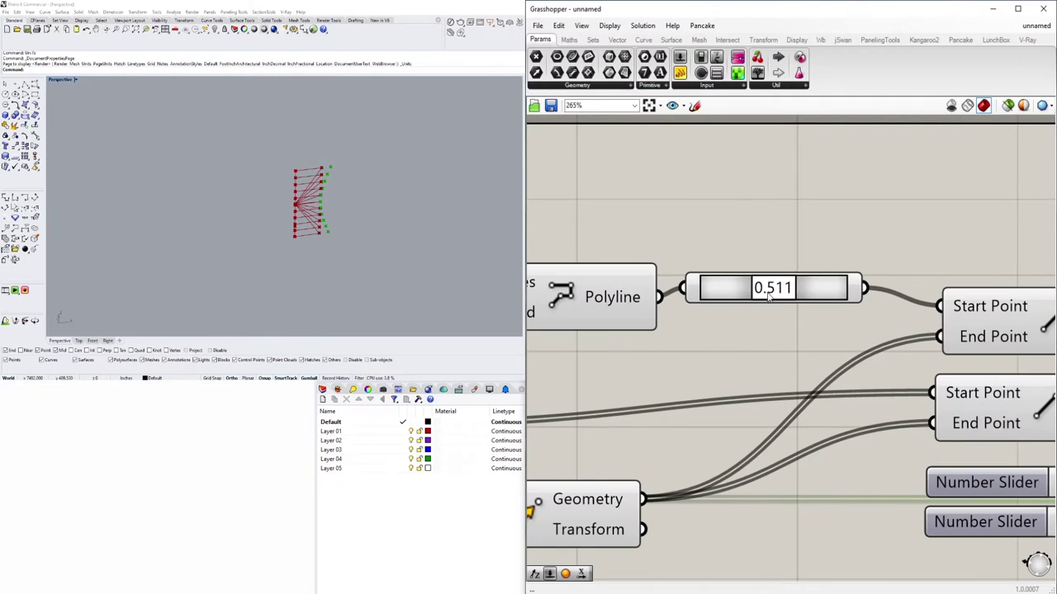
{"action": "scroll", "coordinate": [768, 297], "scroll_direction": "up", "scroll_amount": 7}
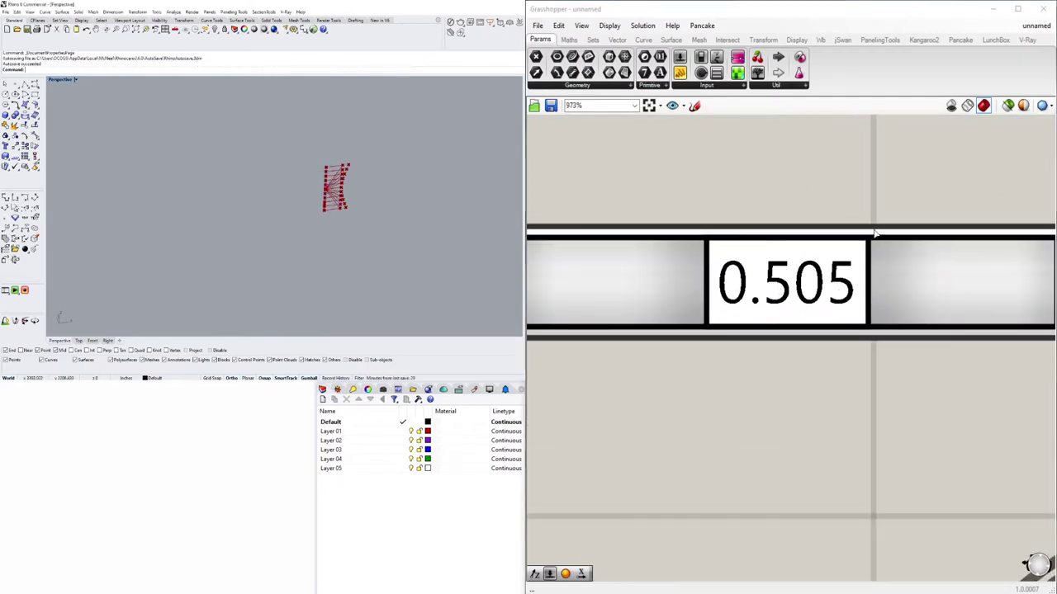
{"action": "scroll", "coordinate": [875, 235], "scroll_direction": "down", "scroll_amount": 10}
{"action": "scroll", "coordinate": [794, 379], "scroll_direction": "up", "scroll_amount": 2}
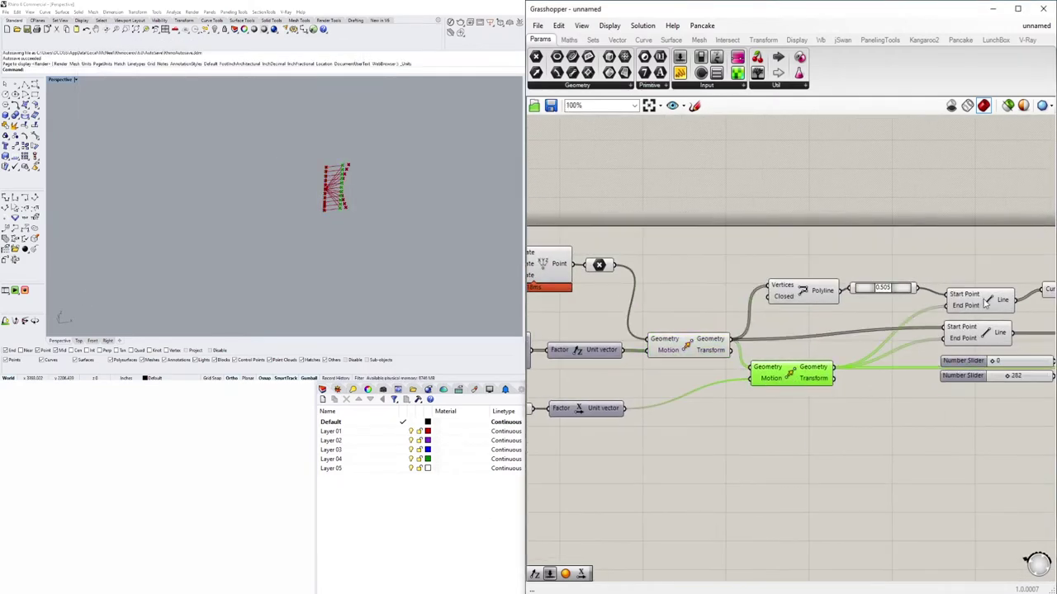
Hide the previews of both Line components and of the Move that offsets the points in X.
{"action": "left_click", "coordinate": [985, 303]}
{"action": "left_click", "coordinate": [982, 333]}
{"action": "right_click_drag", "start_coordinate": [949, 294], "coordinate": [855, 321]}
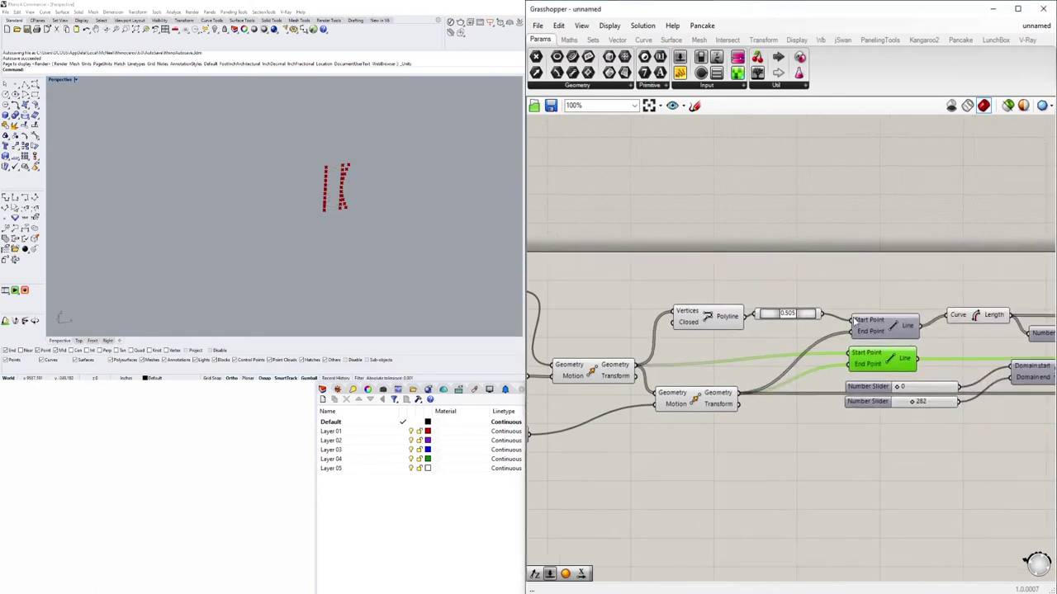
{"action": "left_click", "coordinate": [696, 398]}
{"action": "middle_click", "coordinate": [696, 400]}
{"action": "left_click", "coordinate": [719, 376]}
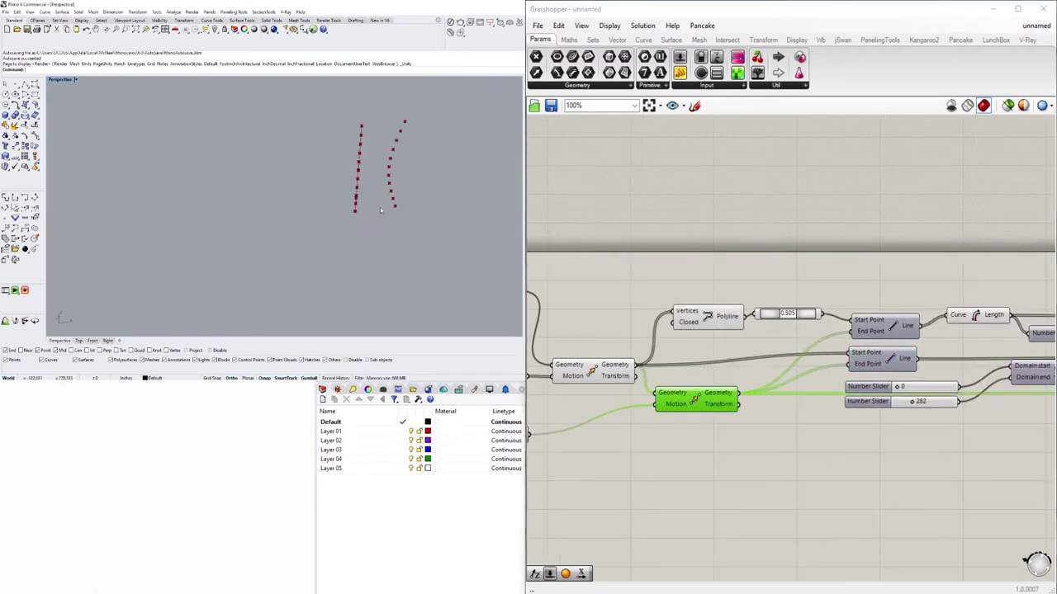
Hide the preview of the Move that stacks the points vertically.
{"action": "scroll", "coordinate": [677, 351], "scroll_direction": "down", "scroll_amount": 2}
{"action": "middle_click", "coordinate": [659, 351]}
{"action": "left_click", "coordinate": [677, 351]}
{"action": "left_click", "coordinate": [727, 311]}
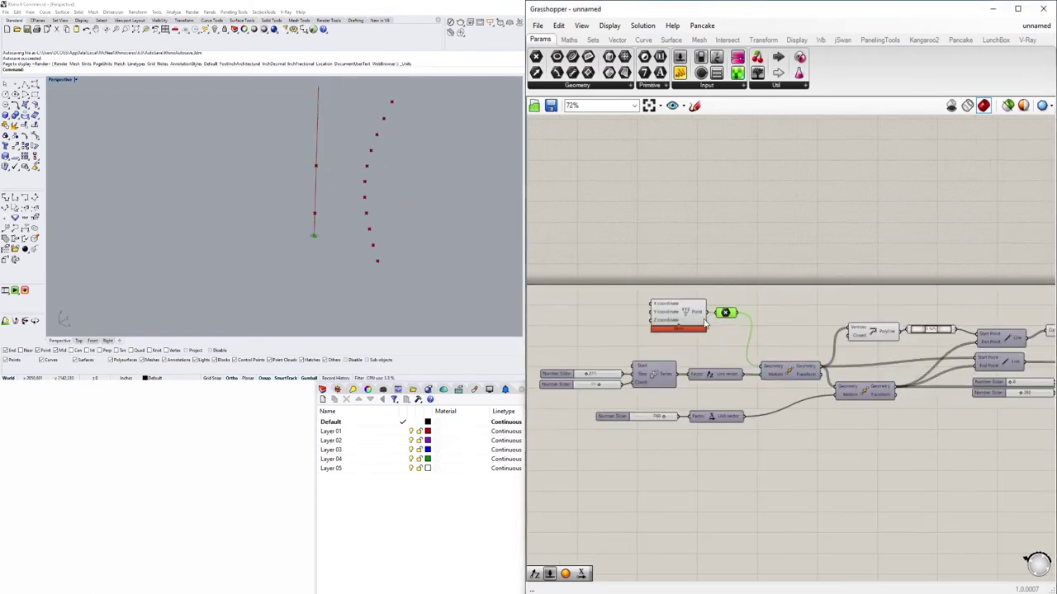
{"action": "right_click_drag", "start_coordinate": [727, 311], "coordinate": [745, 345]}
Tidy the layout by placing Construct Point with its container above the Series and Construct Domain with its sliders below the lines.
{"action": "scroll", "coordinate": [792, 355], "scroll_direction": "down", "scroll_amount": 3}
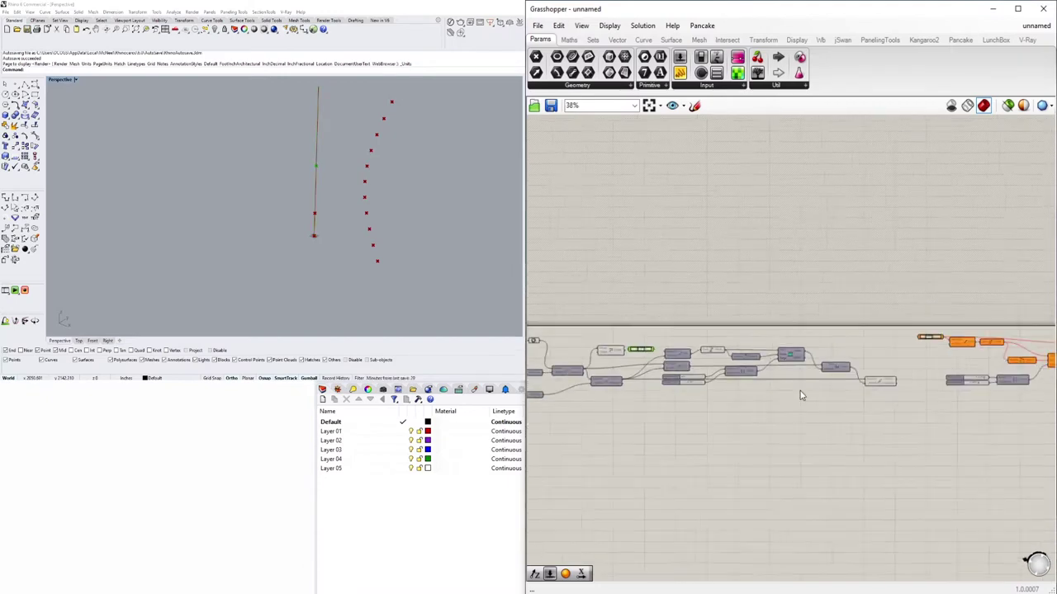
{"action": "left_click_drag", "start_coordinate": [822, 378], "coordinate": [680, 286]}
{"action": "scroll", "coordinate": [849, 361], "scroll_direction": "up", "scroll_amount": 6}
{"action": "right_click_drag", "start_coordinate": [767, 321], "coordinate": [734, 366]}
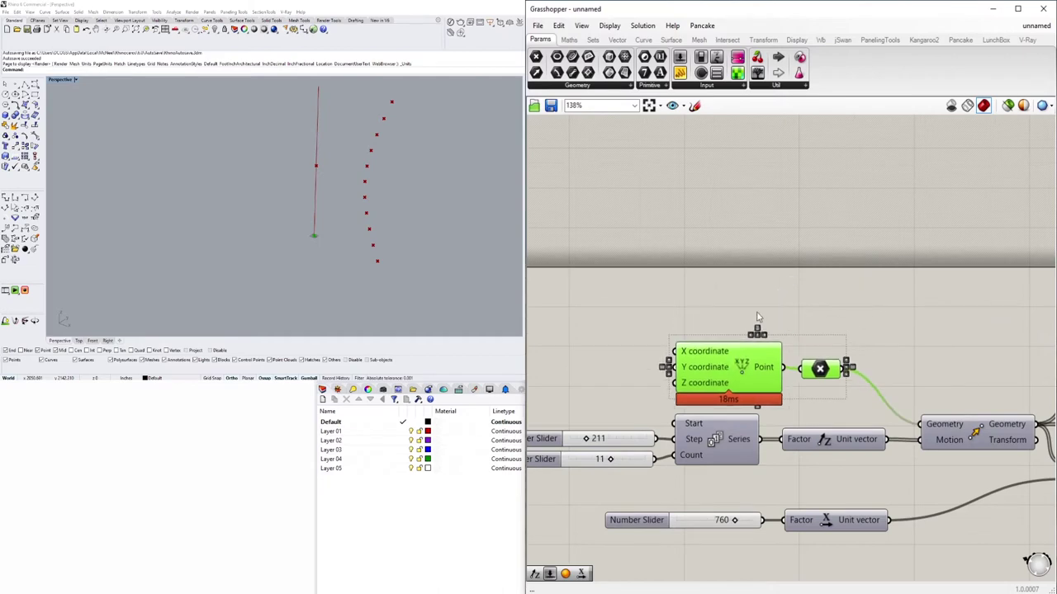
{"action": "scroll", "coordinate": [734, 367], "scroll_direction": "down", "scroll_amount": 2}
{"action": "left_click_drag", "start_coordinate": [814, 431], "coordinate": [785, 484]}
{"action": "right_click_drag", "start_coordinate": [785, 484], "coordinate": [826, 395]}
{"action": "left_click_drag", "start_coordinate": [831, 396], "coordinate": [851, 417]}
{"action": "scroll", "coordinate": [834, 409], "scroll_direction": "up", "scroll_amount": 1}
{"action": "right_click_drag", "start_coordinate": [834, 408], "coordinate": [823, 404]}
{"action": "left_click", "coordinate": [891, 448]}
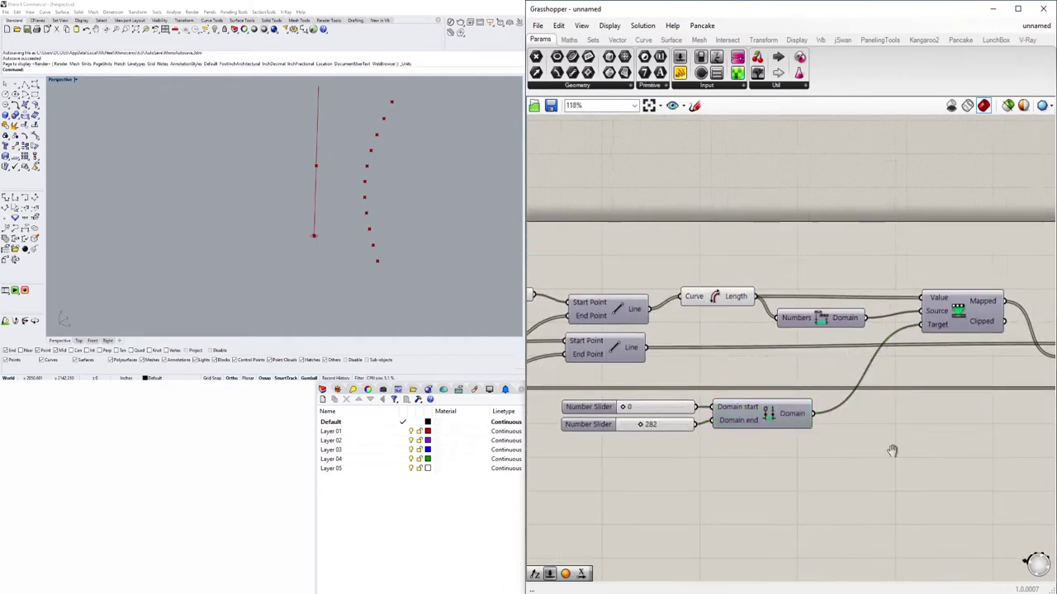
Add a Rotate component and wire the Geometry output of the amplitude-driven Move into its Geometry input.
{"action": "scroll", "coordinate": [939, 429], "scroll_direction": "down", "scroll_amount": 3}
{"action": "scroll", "coordinate": [939, 429], "scroll_direction": "up", "scroll_amount": 4}
{"action": "scroll", "coordinate": [985, 329], "scroll_direction": "down", "scroll_amount": 3}
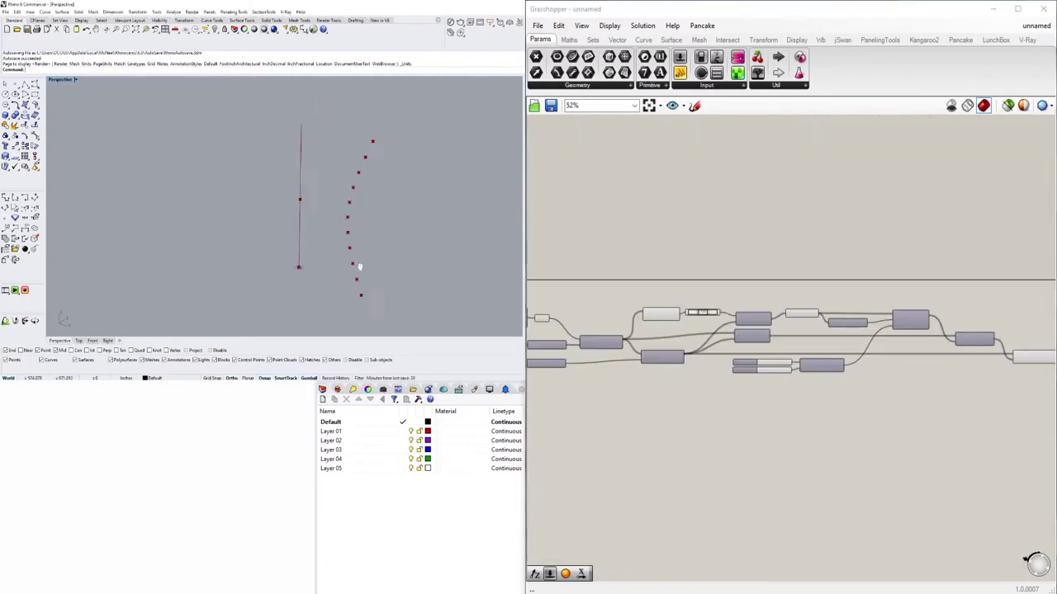
{"action": "scroll", "coordinate": [950, 346], "scroll_direction": "up", "scroll_amount": 2}
{"action": "left_click", "coordinate": [933, 368]}
{"action": "double_click", "coordinate": [921, 439]}
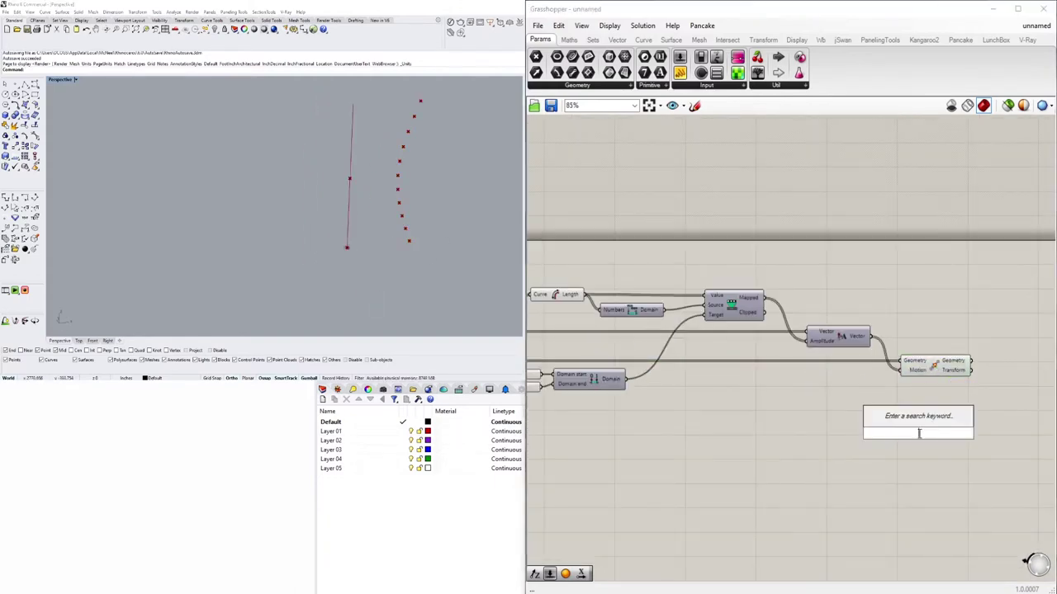
{"action": "type", "text": "rotate"}
{"action": "key", "text": "Return"}
{"action": "right_click_drag", "start_coordinate": [920, 439], "coordinate": [809, 435]}
{"action": "left_click_drag", "start_coordinate": [846, 364], "coordinate": [897, 418]}
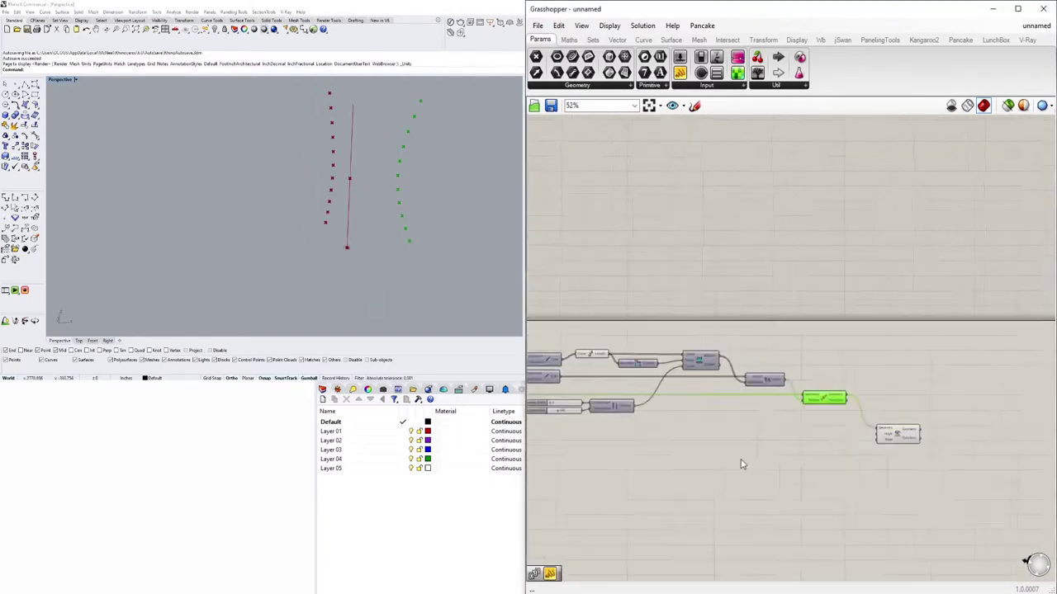
Wire the Point On Curve output into the Rotate's Plane input and set its Angle input to degrees.
{"action": "right_click_drag", "start_coordinate": [743, 460], "coordinate": [927, 370]}
{"action": "left_click_drag", "start_coordinate": [660, 233], "coordinate": [1003, 376]}
{"action": "scroll", "coordinate": [1004, 376], "scroll_direction": "up", "scroll_amount": 3}
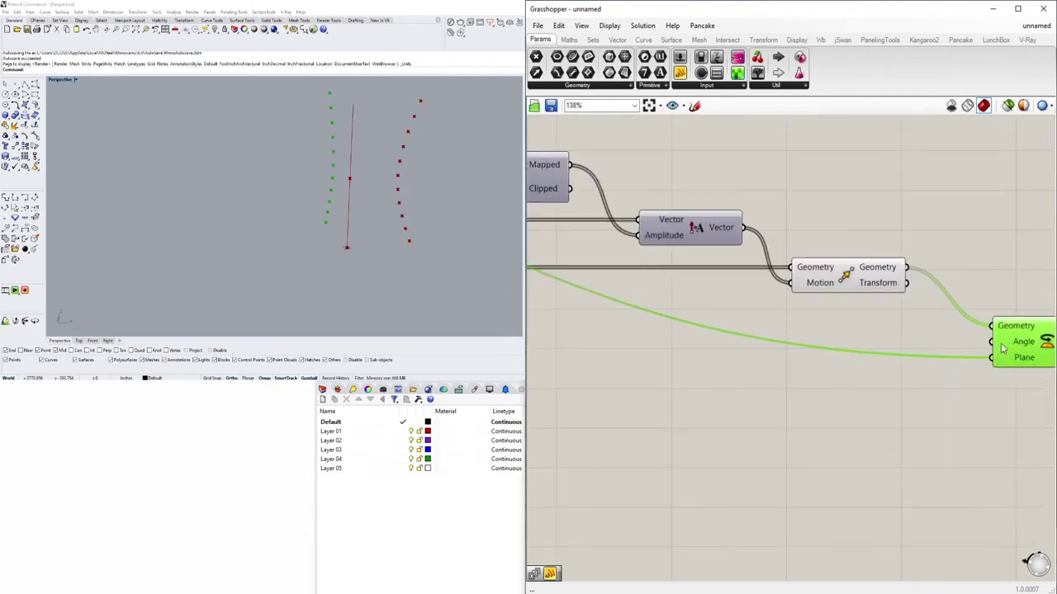
{"action": "right_click", "coordinate": [988, 345]}
{"action": "left_click", "coordinate": [1024, 437]}
Add a Series component below the Rotate inputs, with a number slider of 5 beside it.
{"action": "right_click_drag", "start_coordinate": [912, 436], "coordinate": [814, 467]}
{"action": "double_click", "coordinate": [726, 433]}
{"action": "type", "text": "SE"}
{"action": "left_click", "coordinate": [700, 405]}
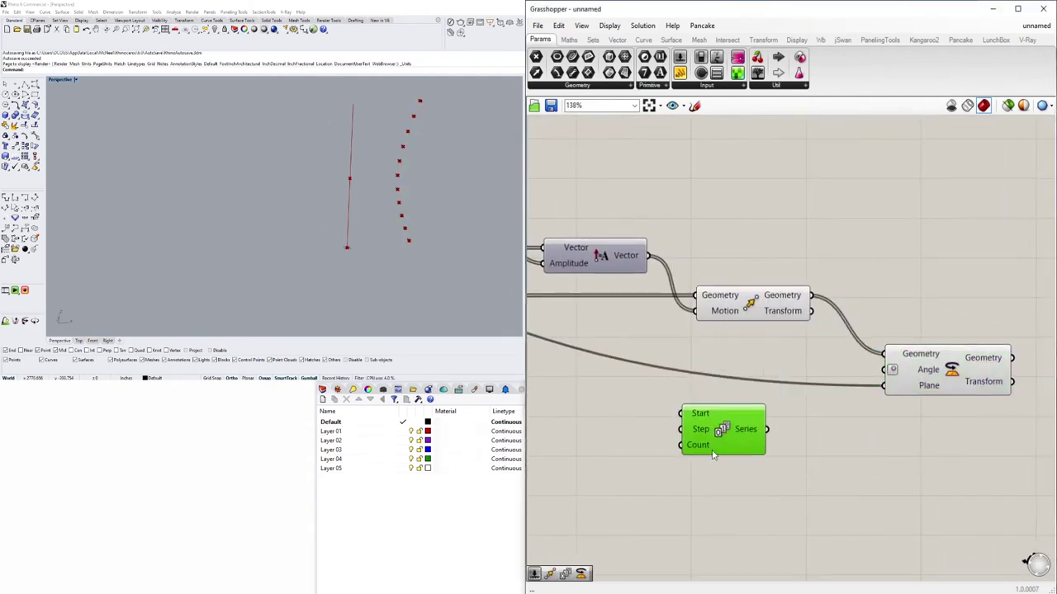
{"action": "right_click_drag", "start_coordinate": [699, 413], "coordinate": [834, 429]}
{"action": "double_click", "coordinate": [654, 429]}
{"action": "type", "text": "5"}
{"action": "key", "text": "Return"}
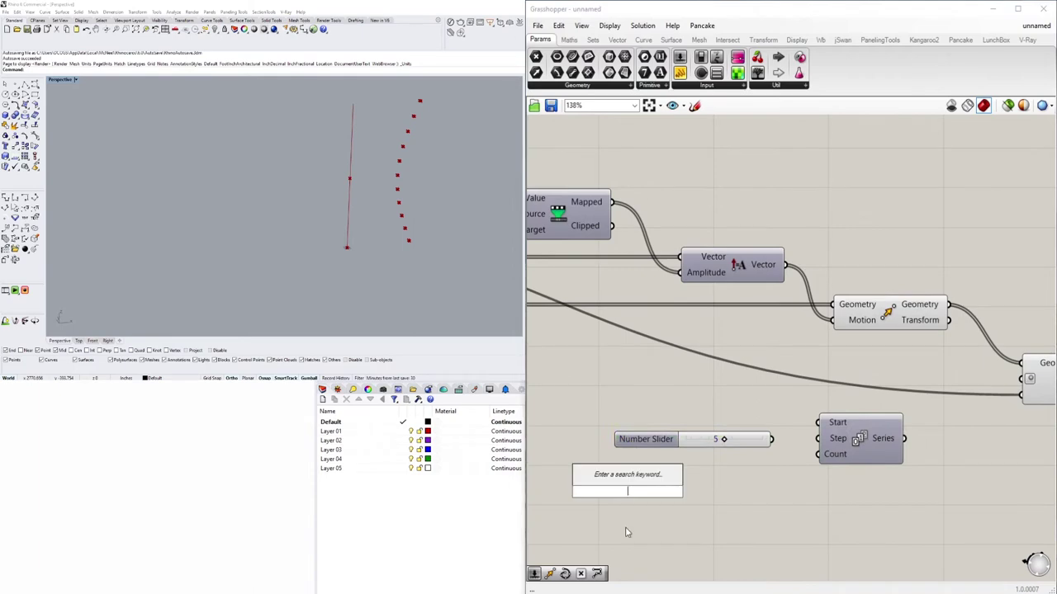
Wire the vertical point-count slider into the new Series' Count, the new slider into Step, and the Series output into the Rotate's Angle.
{"action": "scroll", "coordinate": [767, 533], "scroll_direction": "down", "scroll_amount": 5}
{"action": "right_click_drag", "start_coordinate": [826, 502], "coordinate": [902, 422]}
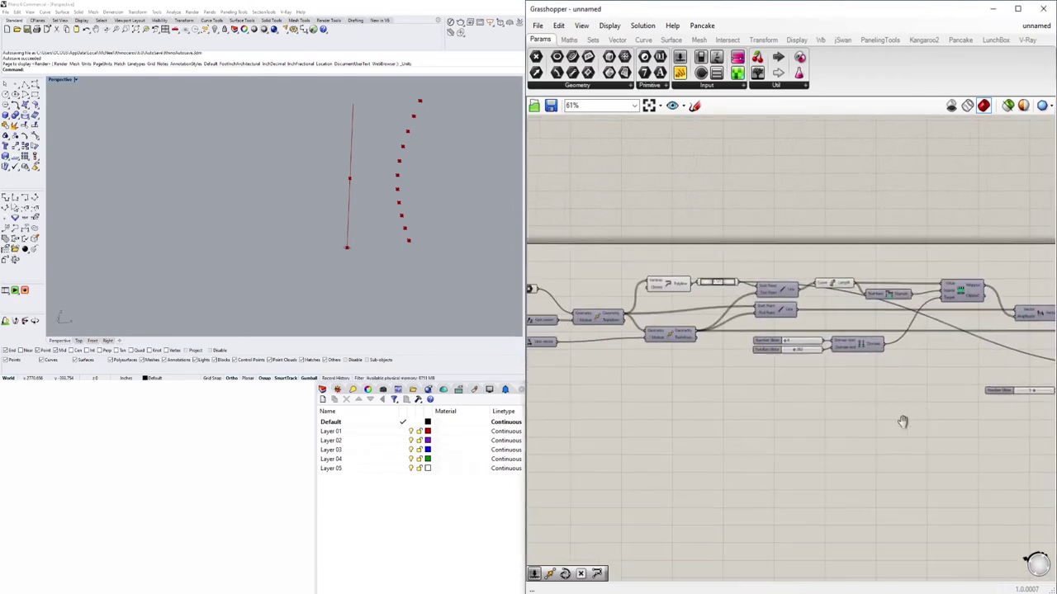
{"action": "scroll", "coordinate": [767, 408], "scroll_direction": "up", "scroll_amount": 2}
{"action": "right_click_drag", "start_coordinate": [801, 408], "coordinate": [1029, 390]}
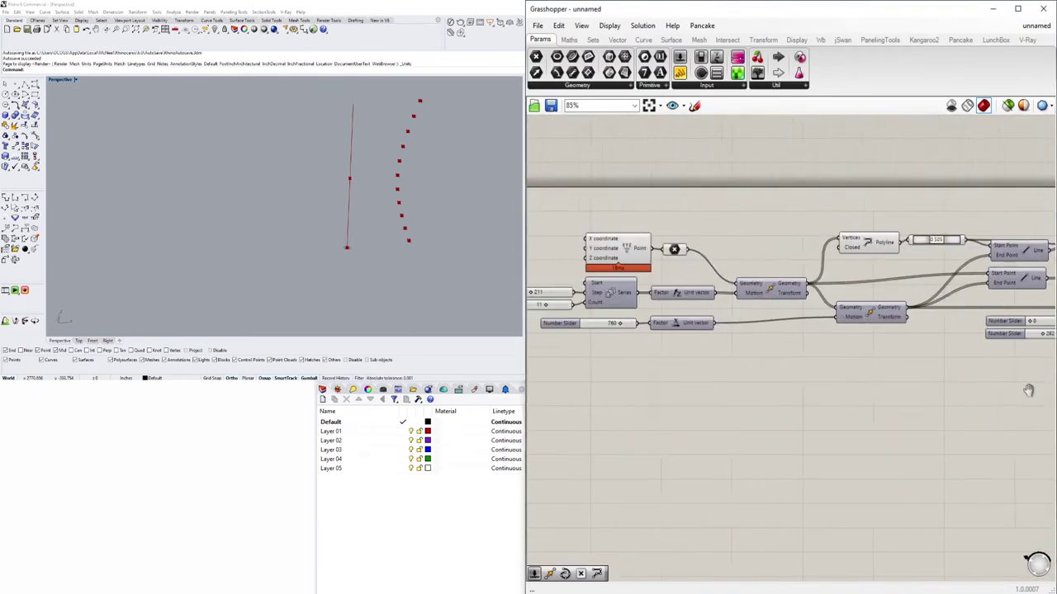
{"action": "scroll", "coordinate": [745, 378], "scroll_direction": "down", "scroll_amount": 3}
{"action": "scroll", "coordinate": [771, 335], "scroll_direction": "up", "scroll_amount": 4}
{"action": "left_click_drag", "start_coordinate": [771, 335], "coordinate": [810, 372]}
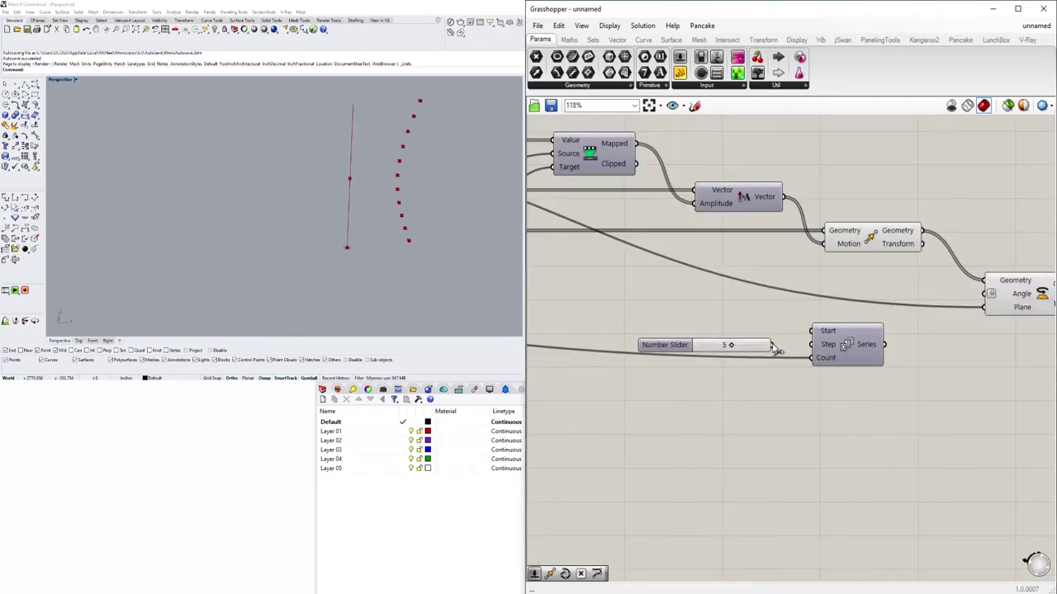
{"action": "scroll", "coordinate": [727, 380], "scroll_direction": "up", "scroll_amount": 4}
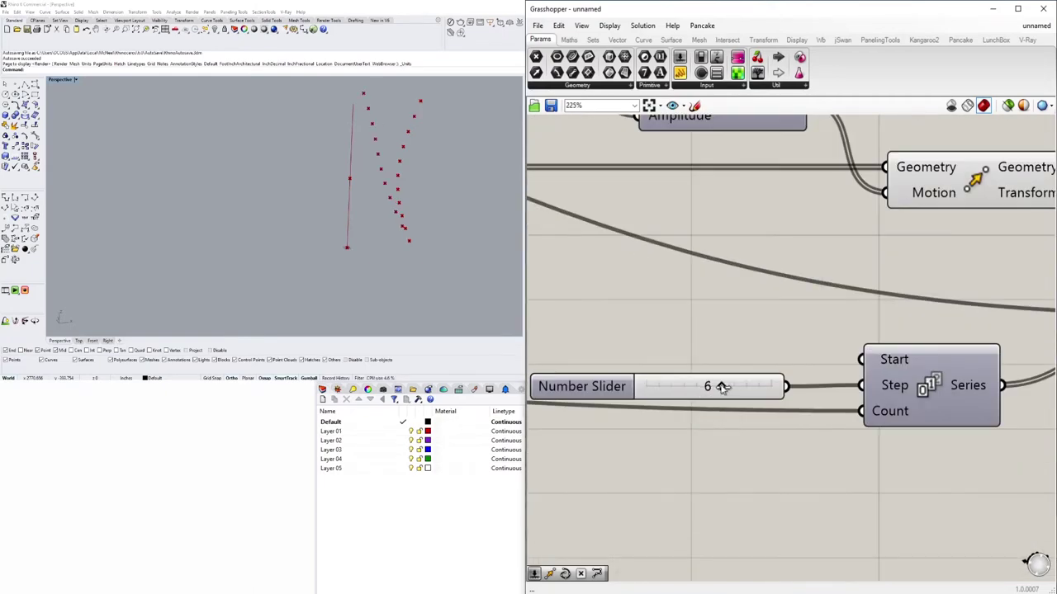
Set the slider controlling the number of vertically stacked points to 20.
{"action": "scroll", "coordinate": [722, 388], "scroll_direction": "down", "scroll_amount": 4}
{"action": "scroll", "coordinate": [748, 330], "scroll_direction": "up", "scroll_amount": 4}
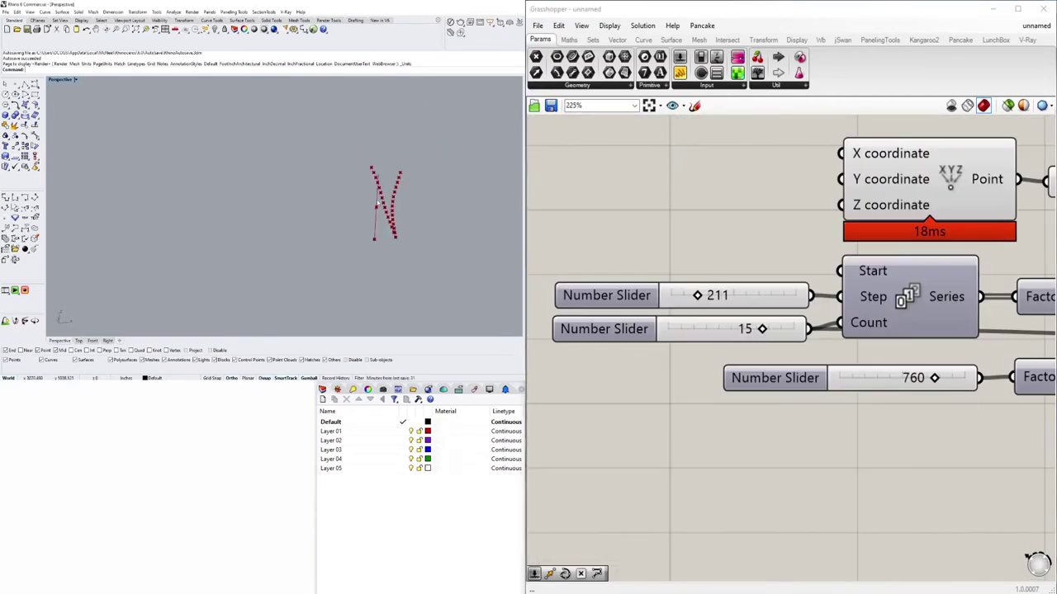
{"action": "scroll", "coordinate": [743, 371], "scroll_direction": "down", "scroll_amount": 4}
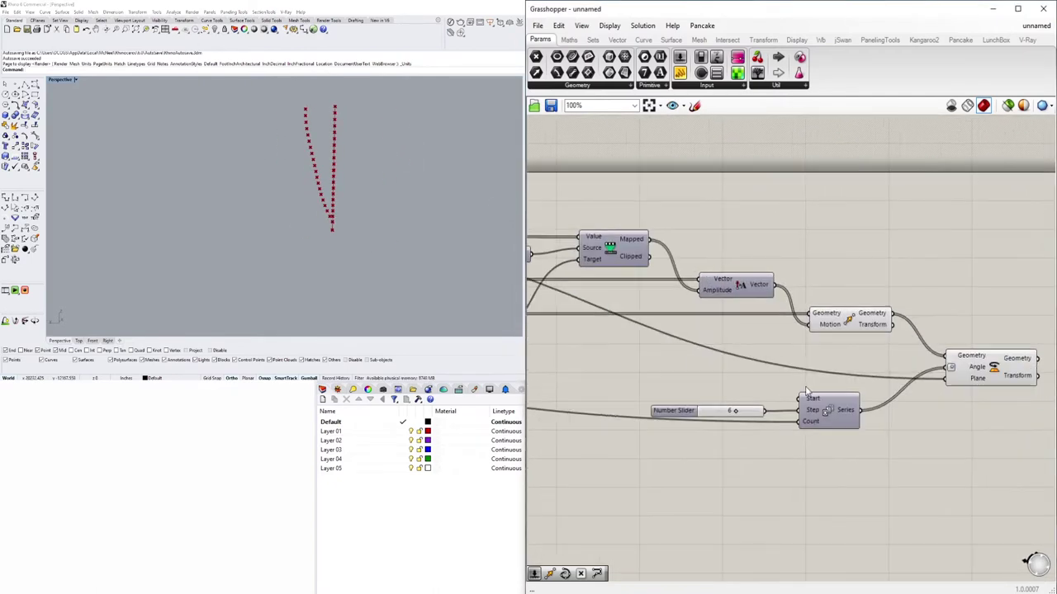
Raise the rotation step slider's maximum above 10 and set its value to 30.
{"action": "scroll", "coordinate": [747, 408], "scroll_direction": "up", "scroll_amount": 4}
{"action": "double_click", "coordinate": [624, 410]}
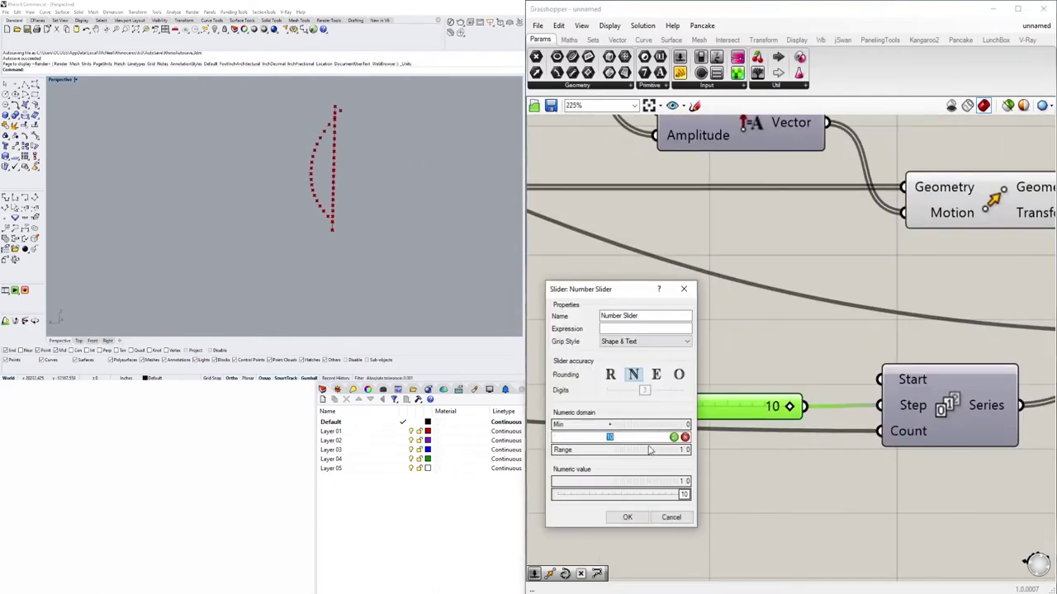
{"action": "left_click", "coordinate": [627, 517]}
{"action": "scroll", "coordinate": [689, 401], "scroll_direction": "up", "scroll_amount": 2}
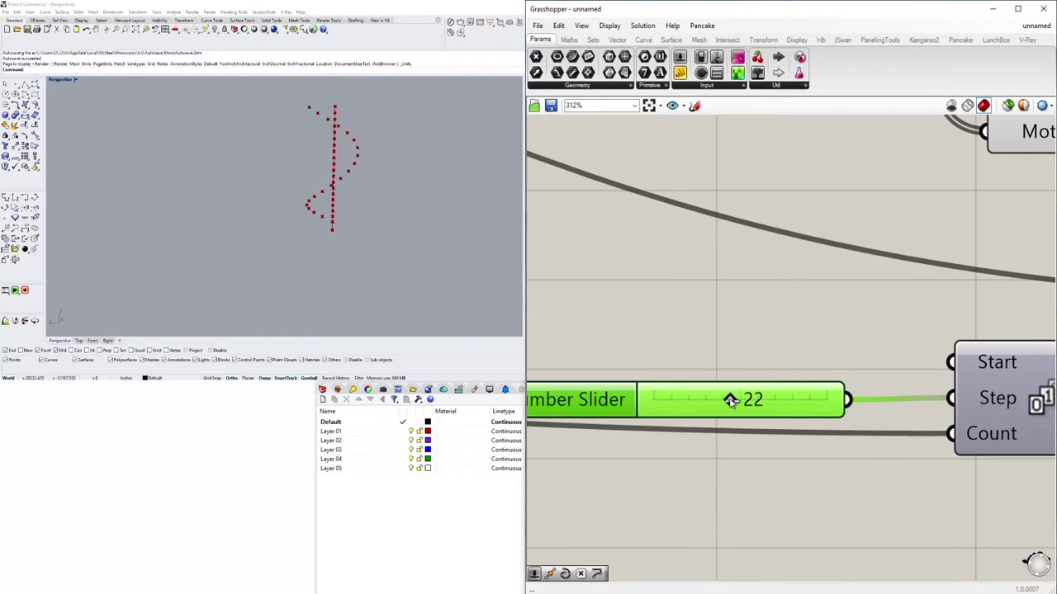
{"action": "right_click_drag", "start_coordinate": [330, 174], "coordinate": [232, 157]}
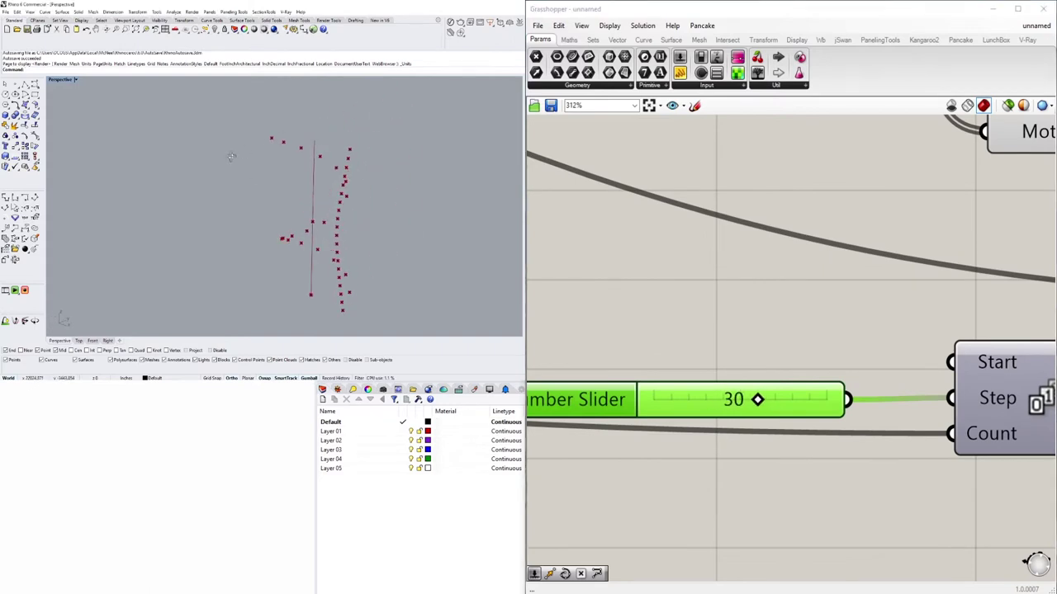
{"action": "scroll", "coordinate": [809, 292], "scroll_direction": "down", "scroll_amount": 6}
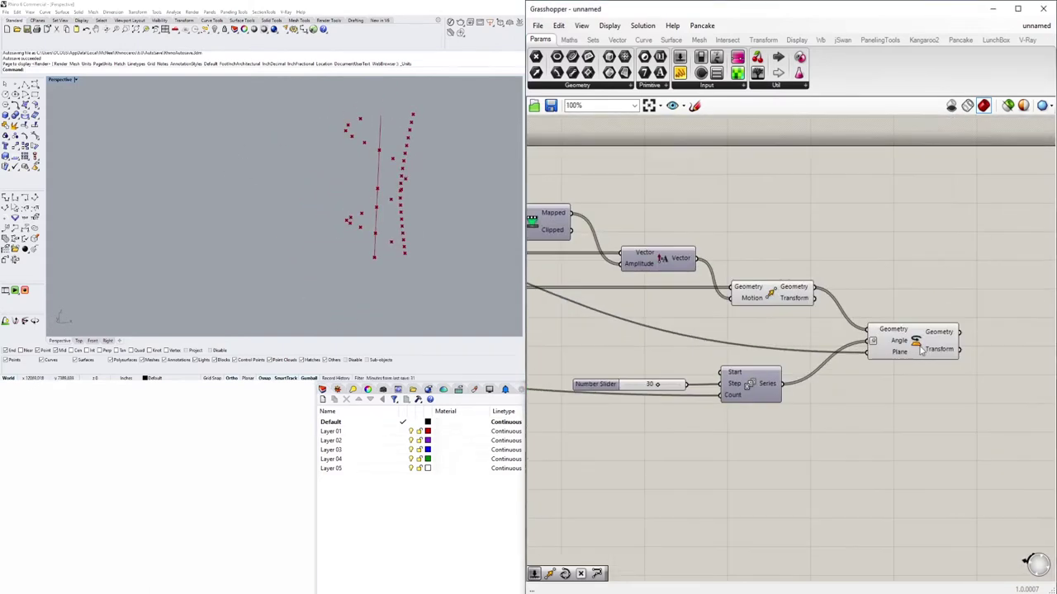
Move the angle Series and its slider closer to Rotate, and hide the preview of the amplitude-driven Move.
{"action": "left_click", "coordinate": [925, 310]}
{"action": "left_click_drag", "start_coordinate": [792, 413], "coordinate": [561, 363]}
{"action": "left_click_drag", "start_coordinate": [747, 383], "coordinate": [759, 378]}
{"action": "scroll", "coordinate": [802, 314], "scroll_direction": "down", "scroll_amount": 1}
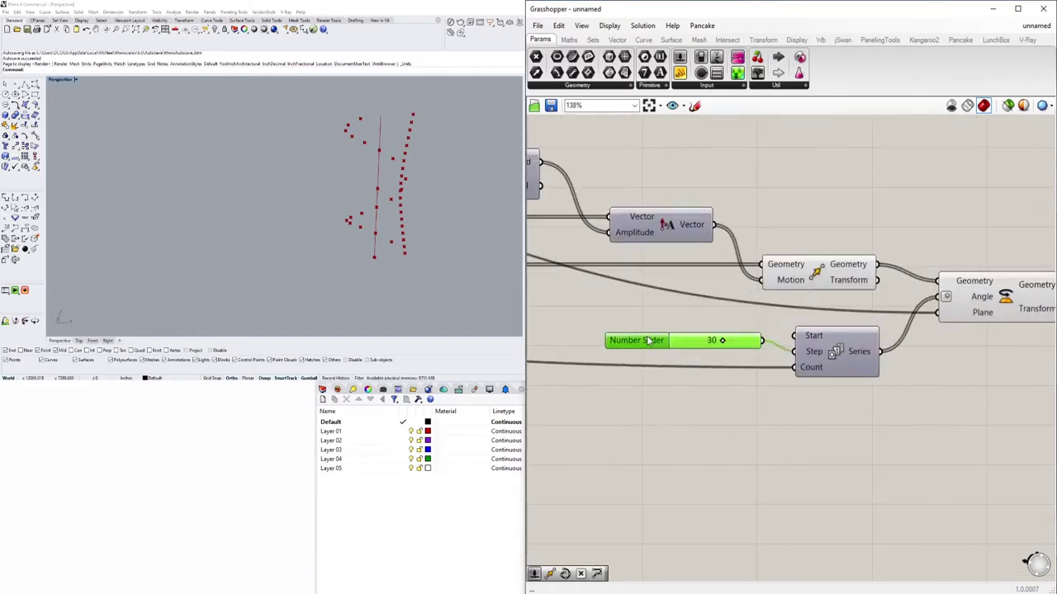
{"action": "left_click", "coordinate": [803, 314]}
Set the Domain end slider to 1000 and the Point On Curve parameter to about 0.497.
{"action": "scroll", "coordinate": [679, 357], "scroll_direction": "up", "scroll_amount": 5}
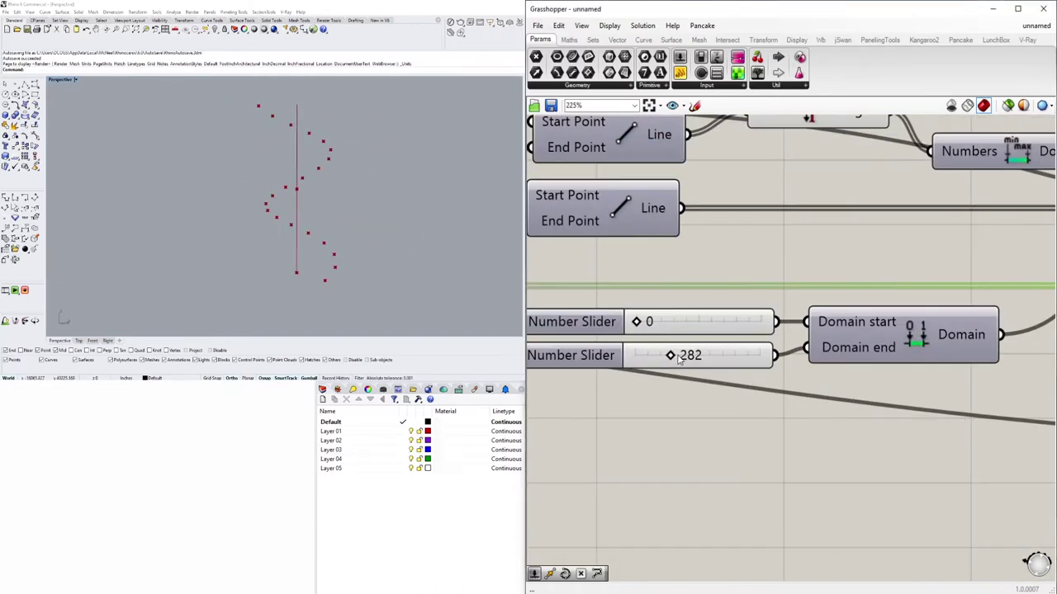
{"action": "scroll", "coordinate": [805, 353], "scroll_direction": "down", "scroll_amount": 1}
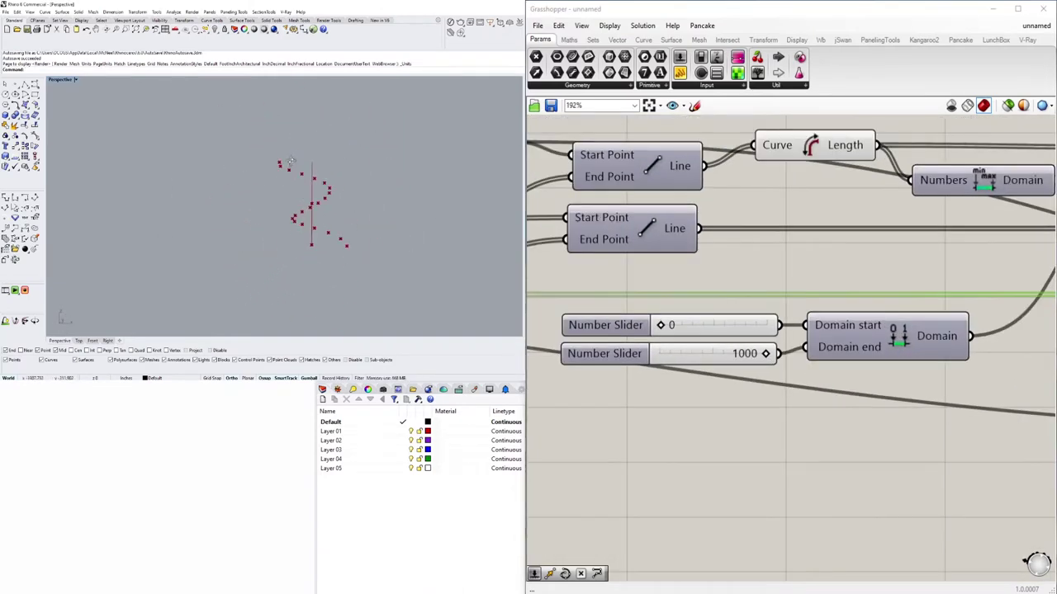
{"action": "scroll", "coordinate": [793, 330], "scroll_direction": "down", "scroll_amount": 3}
{"action": "scroll", "coordinate": [776, 290], "scroll_direction": "up", "scroll_amount": 6}
{"action": "left_click_drag", "start_coordinate": [793, 281], "coordinate": [761, 303]}
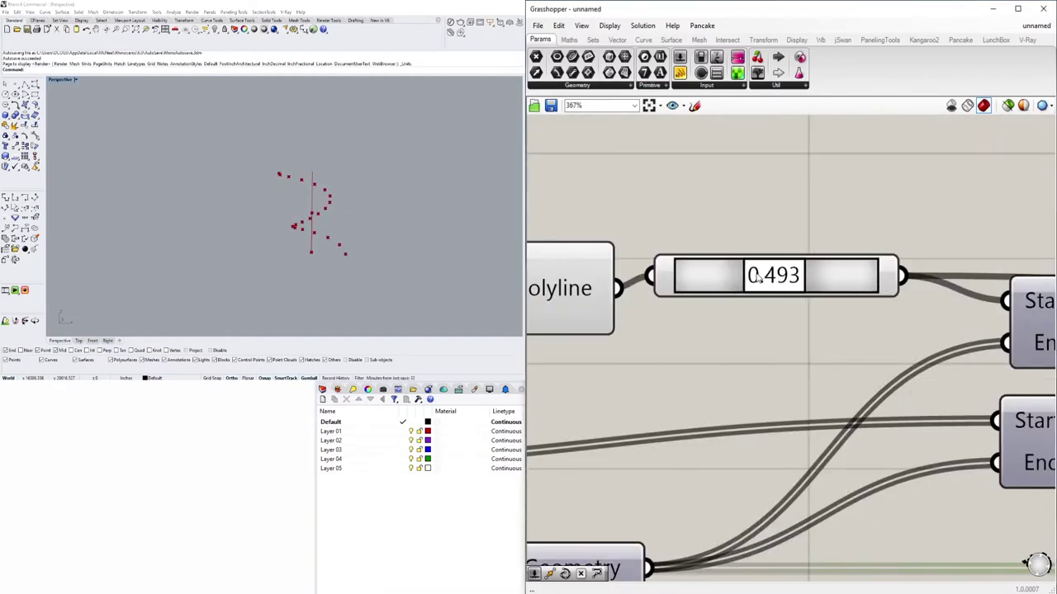
{"action": "scroll", "coordinate": [760, 277], "scroll_direction": "up", "scroll_amount": 4}
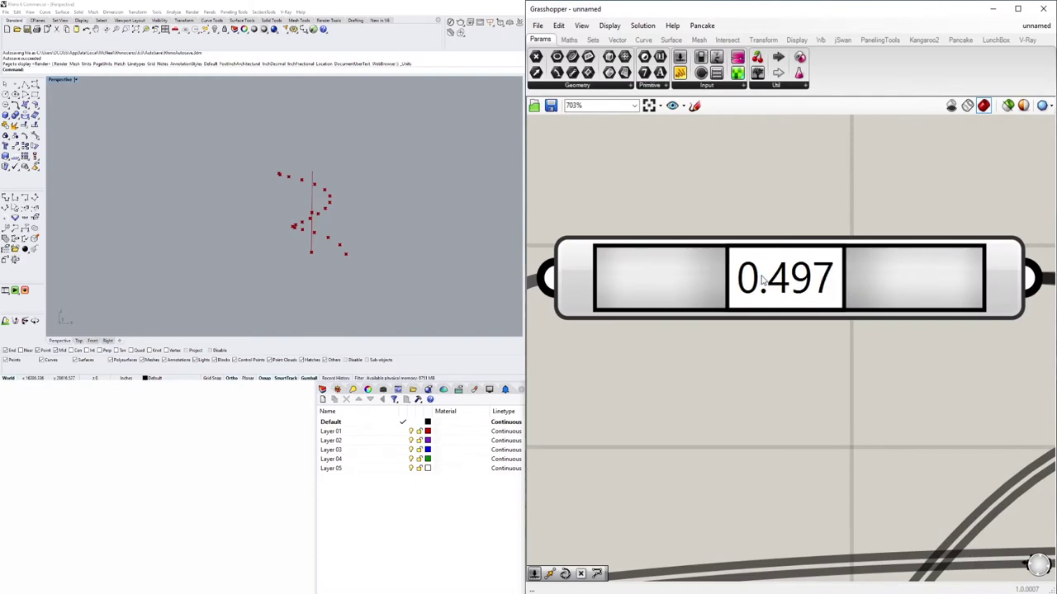
{"action": "scroll", "coordinate": [764, 281], "scroll_direction": "down", "scroll_amount": 6}
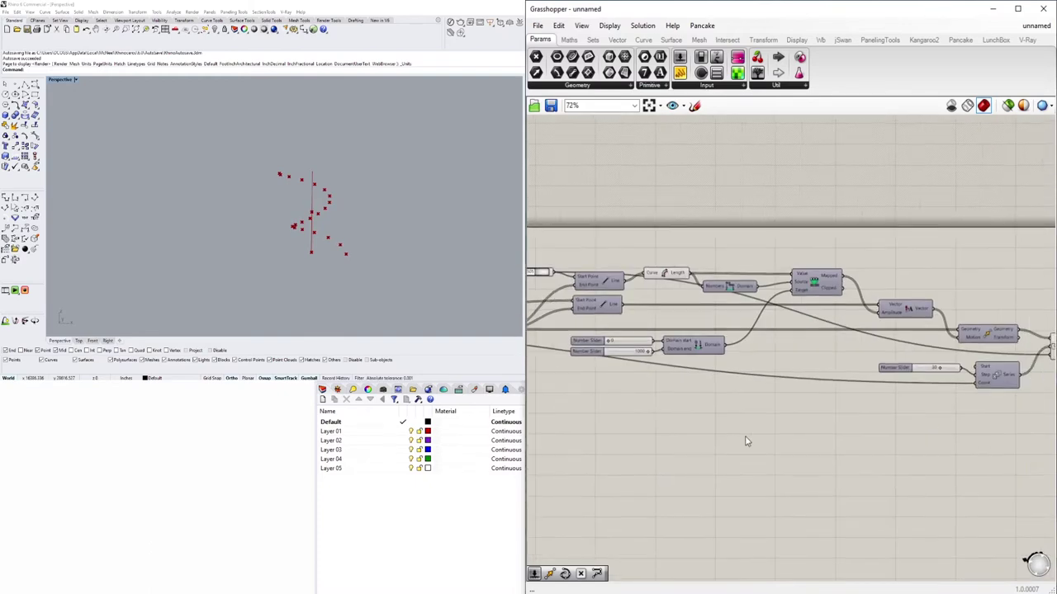
Tidy the layout by moving Construct Domain with its sliders closer to Remap Numbers and the Unit X vector with its slider lower.
{"action": "scroll", "coordinate": [745, 438], "scroll_direction": "up", "scroll_amount": 3}
{"action": "left_click_drag", "start_coordinate": [712, 317], "coordinate": [743, 310]}
{"action": "scroll", "coordinate": [988, 424], "scroll_direction": "down", "scroll_amount": 5}
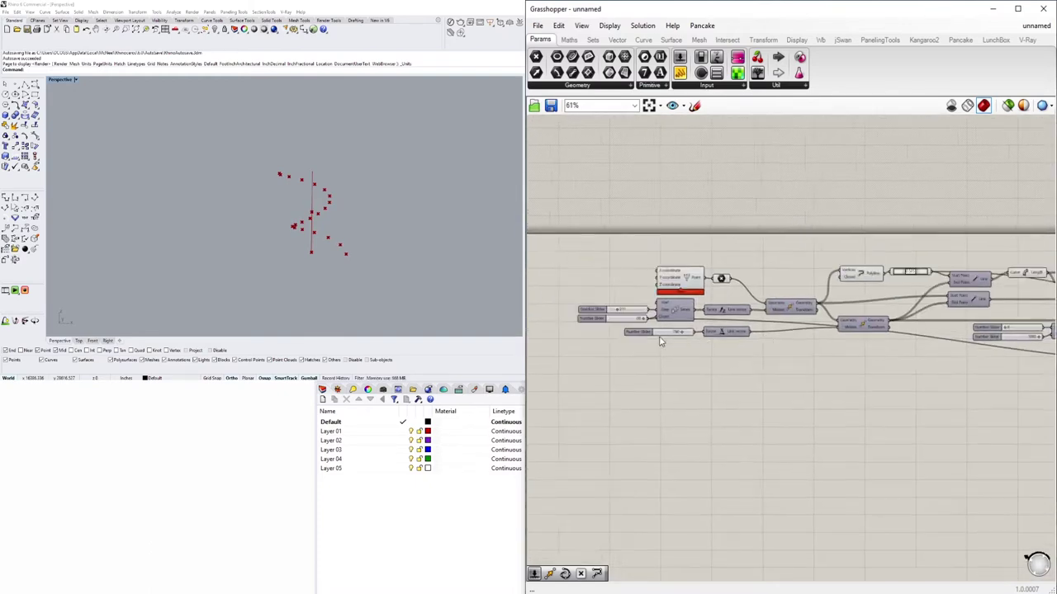
{"action": "scroll", "coordinate": [630, 481], "scroll_direction": "up", "scroll_amount": 5}
{"action": "scroll", "coordinate": [629, 481], "scroll_direction": "down", "scroll_amount": 3}
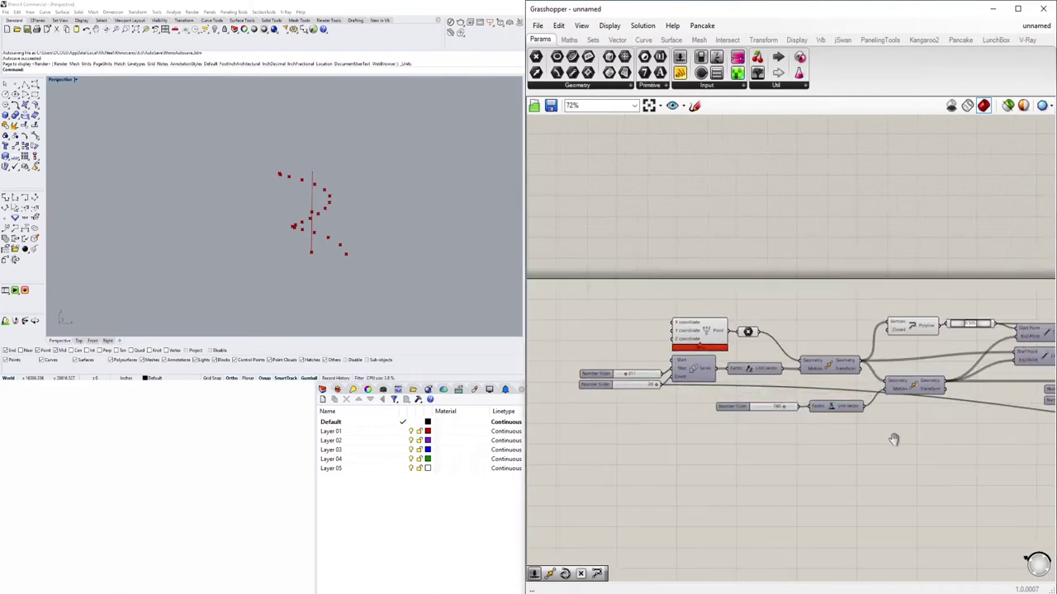
{"action": "scroll", "coordinate": [796, 402], "scroll_direction": "up", "scroll_amount": 2}
{"action": "scroll", "coordinate": [826, 421], "scroll_direction": "down", "scroll_amount": 4}
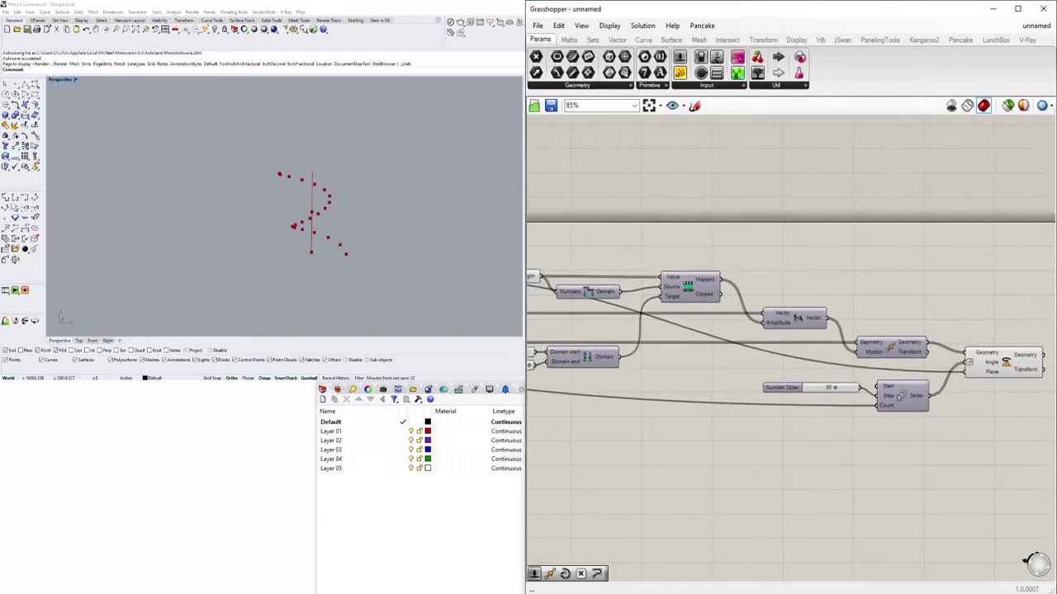
Raise the point count slider's maximum above 20, then set the count to 56 and the vertical Series step to 219.
{"action": "scroll", "coordinate": [752, 401], "scroll_direction": "up", "scroll_amount": 4}
{"action": "double_click", "coordinate": [660, 339]}
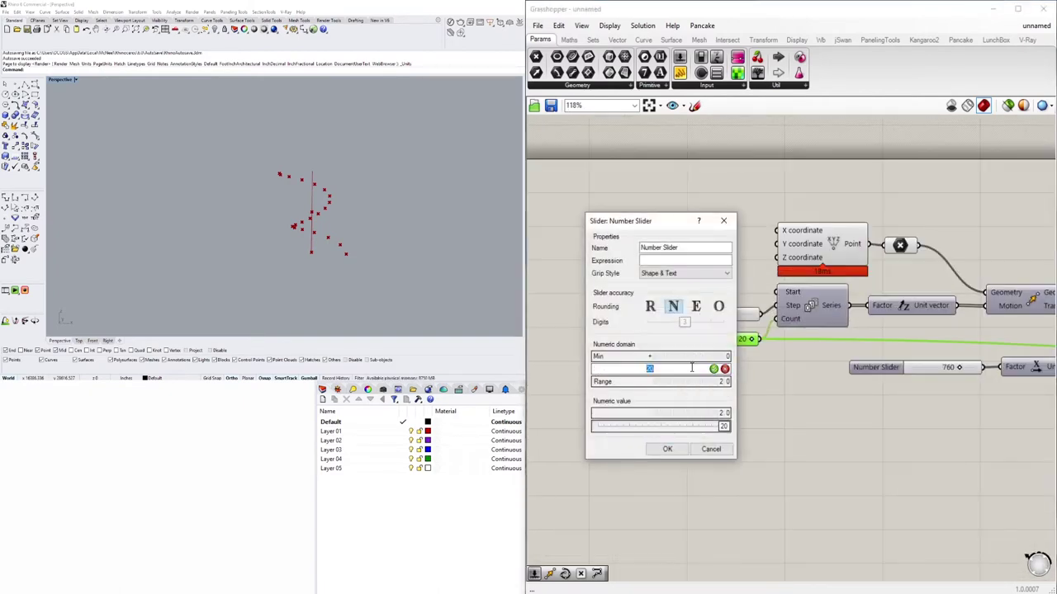
{"action": "left_click", "coordinate": [711, 450]}
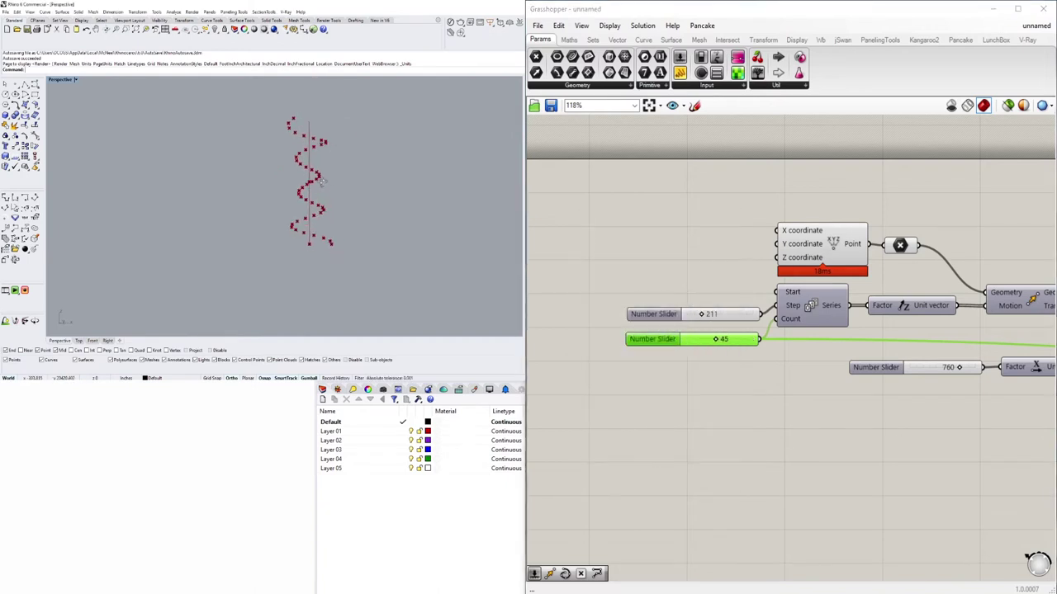
{"action": "left_click", "coordinate": [758, 366]}
{"action": "right_click_drag", "start_coordinate": [649, 322], "coordinate": [672, 345]}
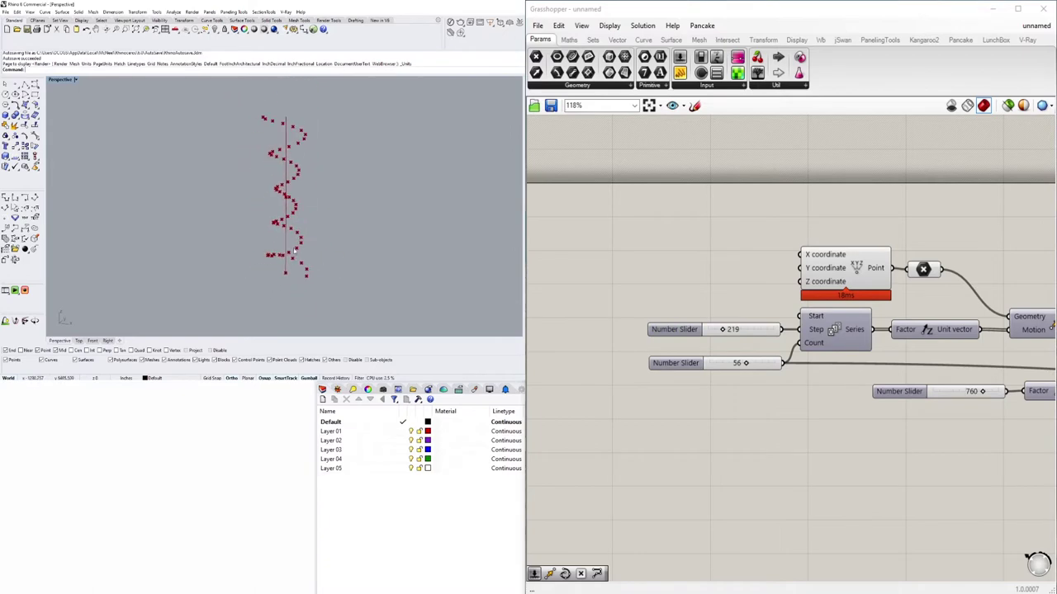
Insert the person model file from the file explorer into Rhino, placing it at the base of the vertical axis as a scale figure.
{"action": "key", "text": "super+e"}
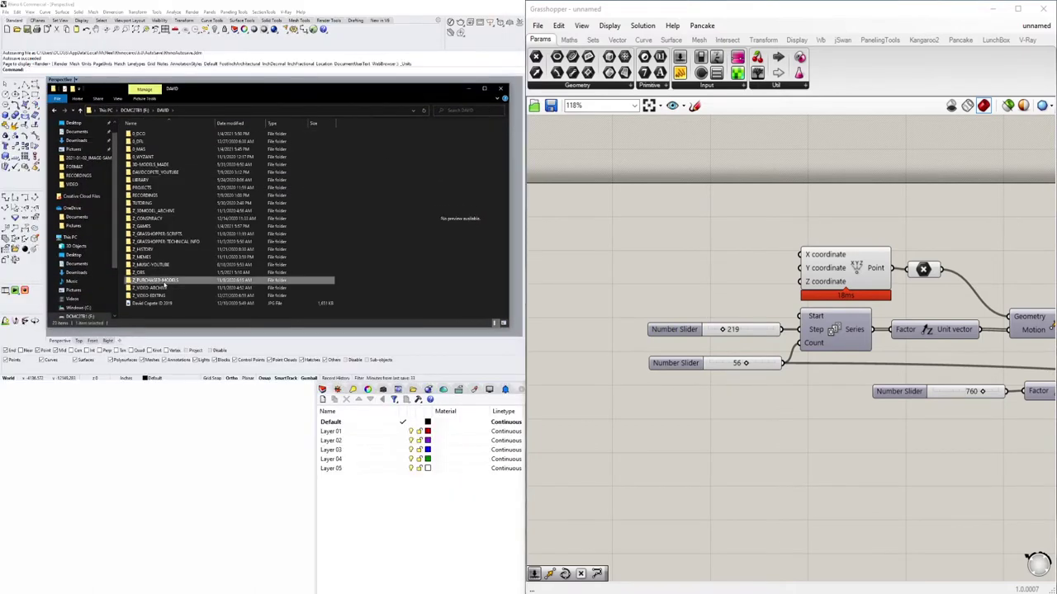
{"action": "double_click", "coordinate": [164, 285]}
{"action": "double_click", "coordinate": [225, 144]}
{"action": "left_click_drag", "start_coordinate": [165, 151], "coordinate": [178, 244]}
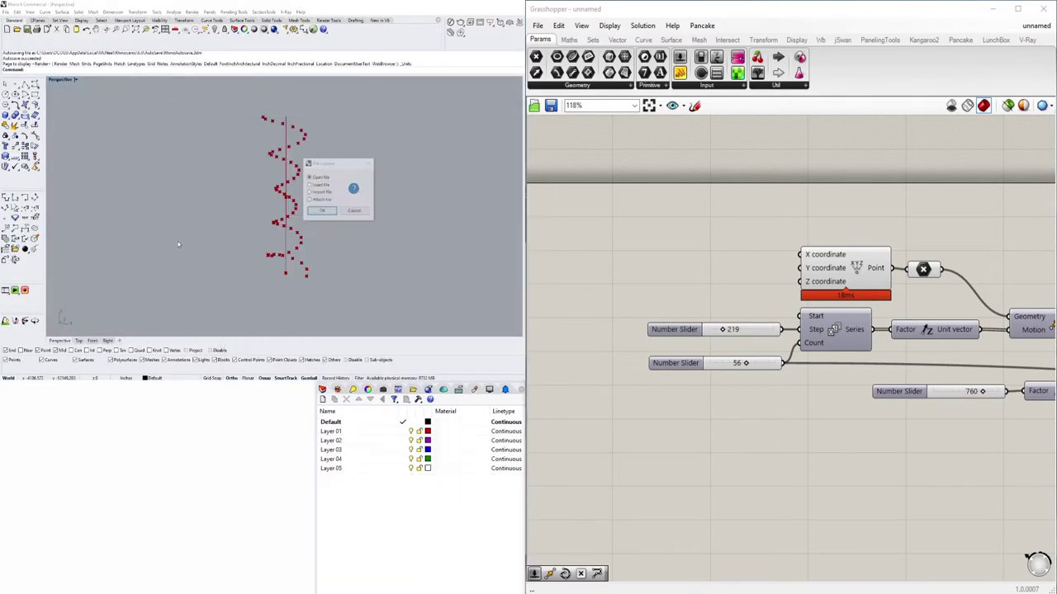
{"action": "left_click", "coordinate": [323, 211]}
{"action": "left_click", "coordinate": [431, 272]}
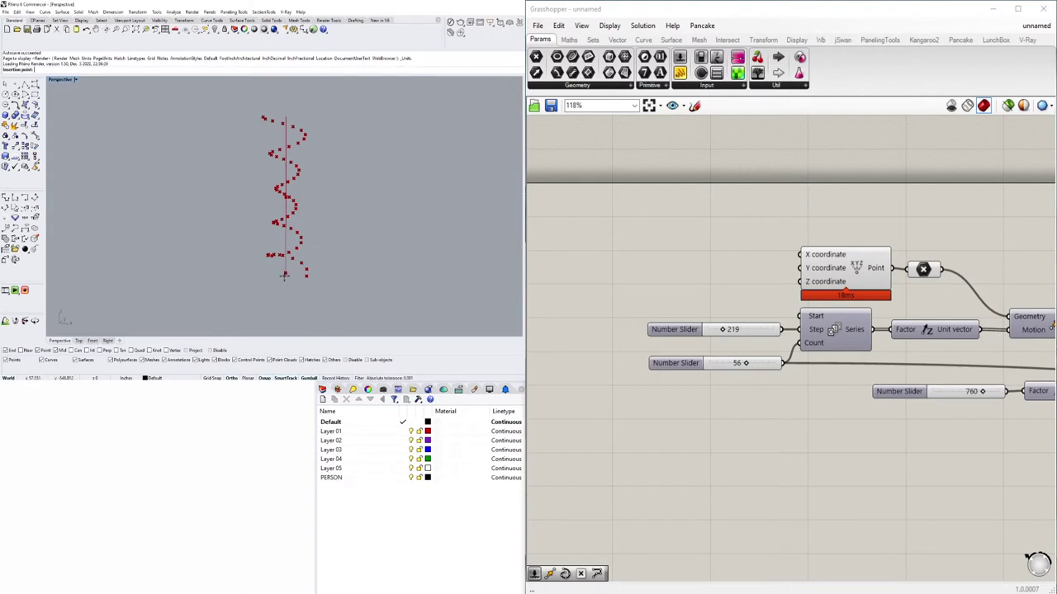
{"action": "left_click", "coordinate": [305, 242]}
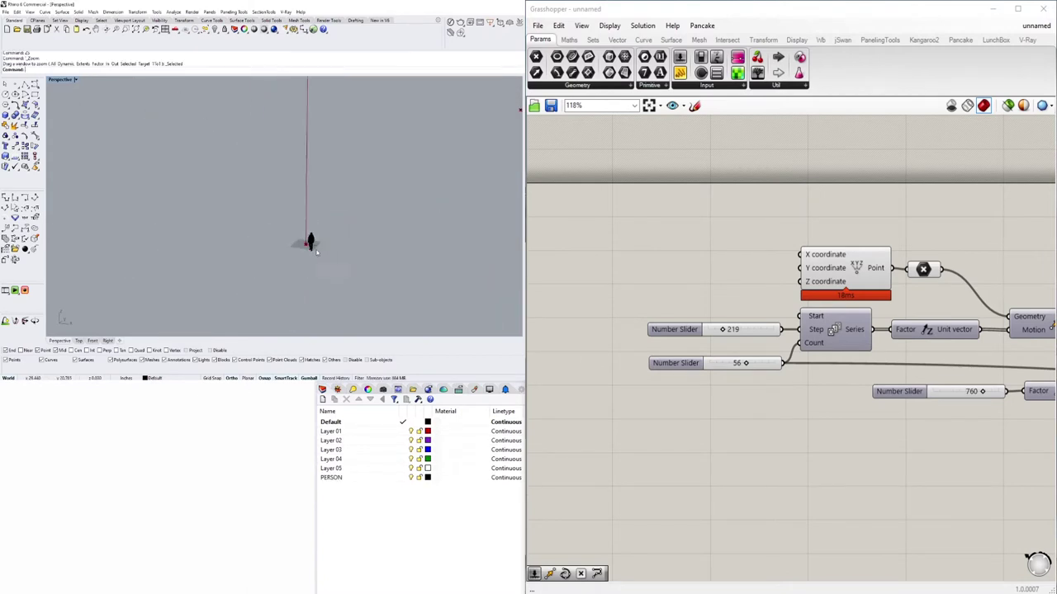
Set the vertical Series step slider to 66.
{"action": "scroll", "coordinate": [710, 479], "scroll_direction": "up", "scroll_amount": 5}
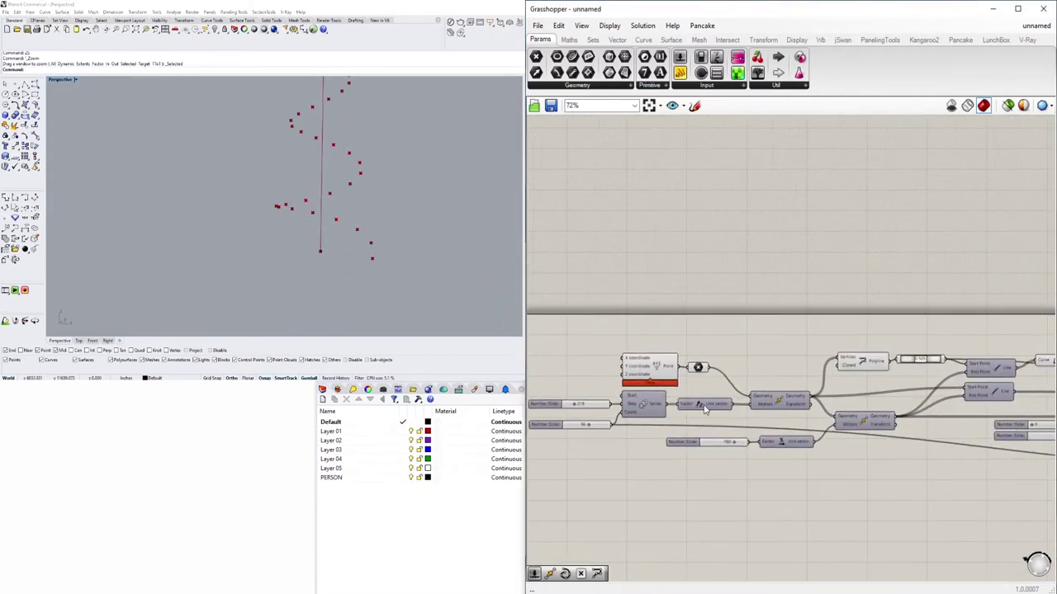
{"action": "scroll", "coordinate": [658, 477], "scroll_direction": "down", "scroll_amount": 5}
{"action": "scroll", "coordinate": [731, 405], "scroll_direction": "up", "scroll_amount": 5}
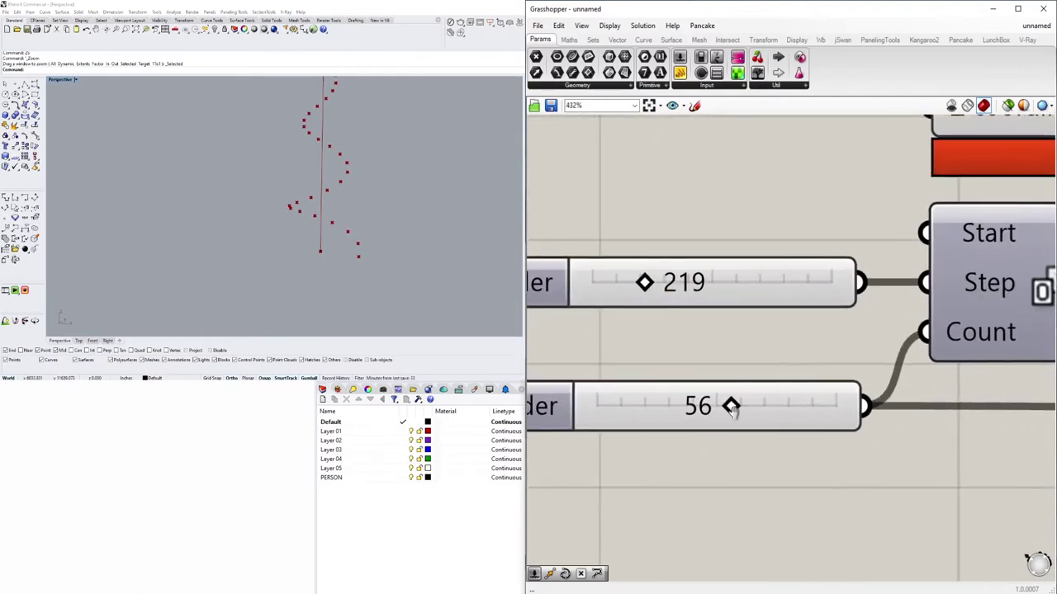
{"action": "left_click_drag", "start_coordinate": [767, 366], "coordinate": [675, 377]}
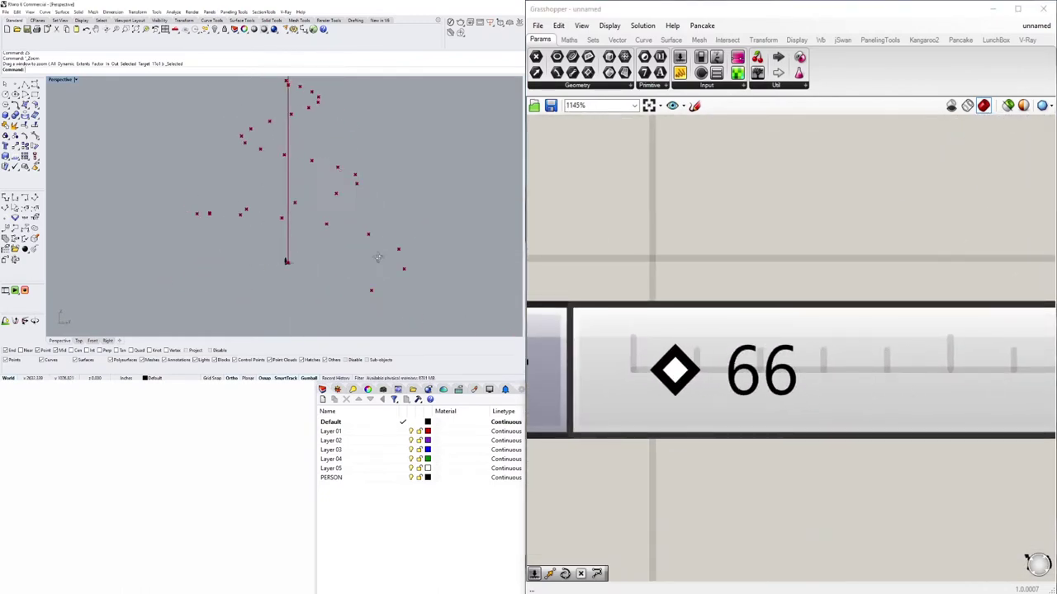
Reduce the Unit X vector's slider, trying values of 308 and 21.
{"action": "scroll", "coordinate": [759, 350], "scroll_direction": "down", "scroll_amount": 8}
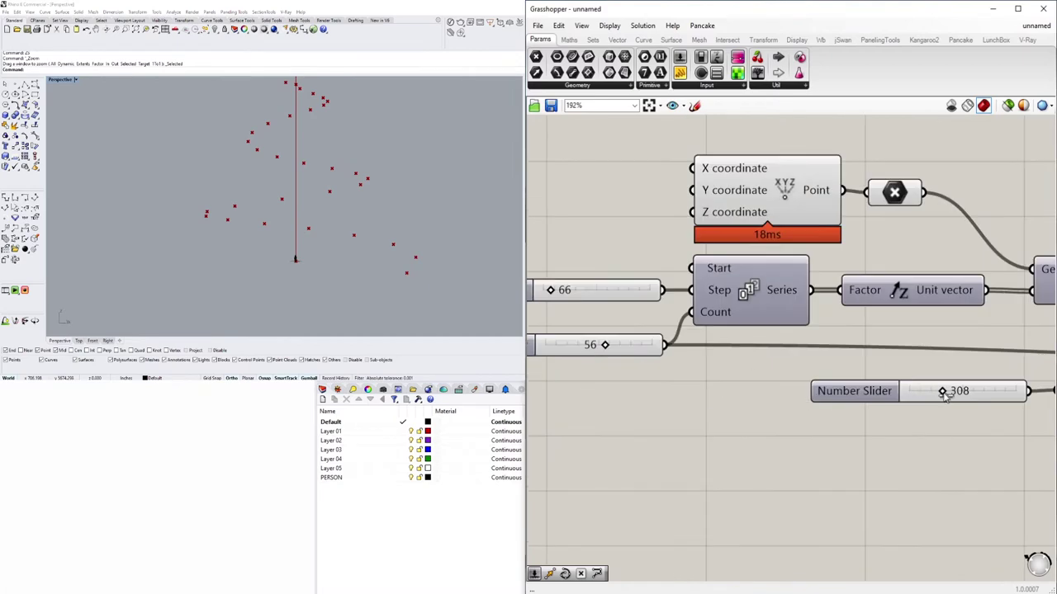
{"action": "scroll", "coordinate": [918, 402], "scroll_direction": "up", "scroll_amount": 8}
{"action": "left_click_drag", "start_coordinate": [924, 388], "coordinate": [462, 193]}
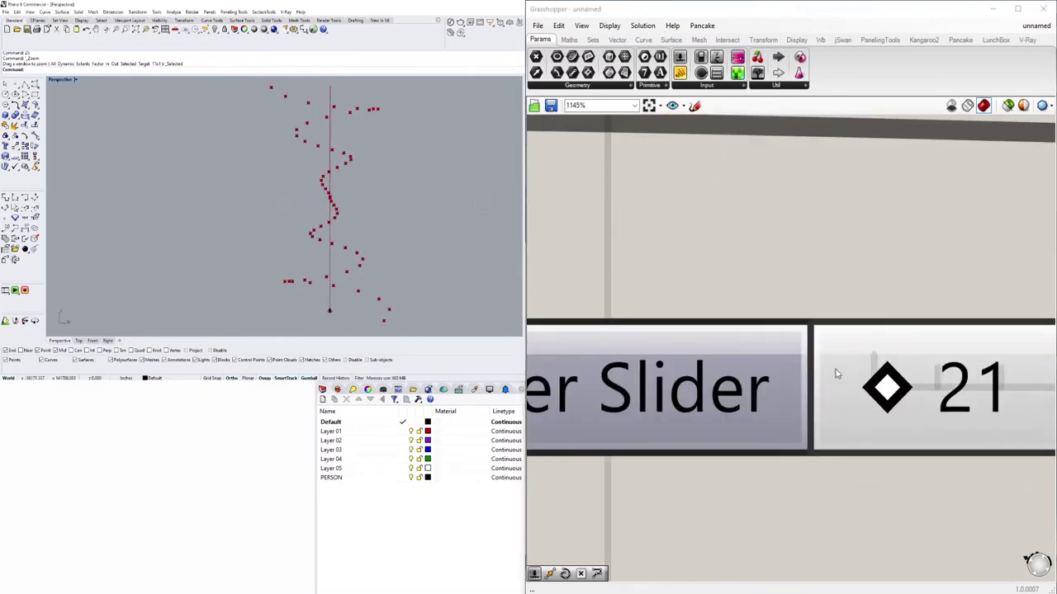
{"action": "left_click_drag", "start_coordinate": [836, 374], "coordinate": [974, 375]}
Add an Interpolate curve component and feed it the rotated points as vertices.
{"action": "scroll", "coordinate": [894, 335], "scroll_direction": "down", "scroll_amount": 8}
{"action": "scroll", "coordinate": [895, 335], "scroll_direction": "up", "scroll_amount": 4}
{"action": "scroll", "coordinate": [922, 289], "scroll_direction": "down", "scroll_amount": 3}
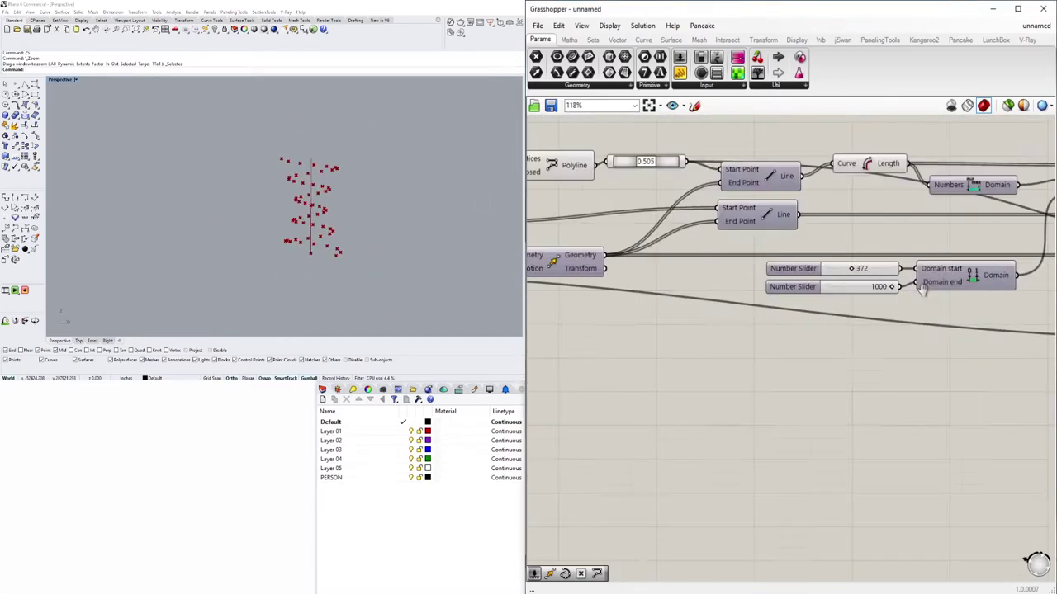
{"action": "right_click_drag", "start_coordinate": [921, 288], "coordinate": [849, 366]}
{"action": "double_click", "coordinate": [850, 355]}
{"action": "type", "text": "interp"}
{"action": "key", "text": "Return"}
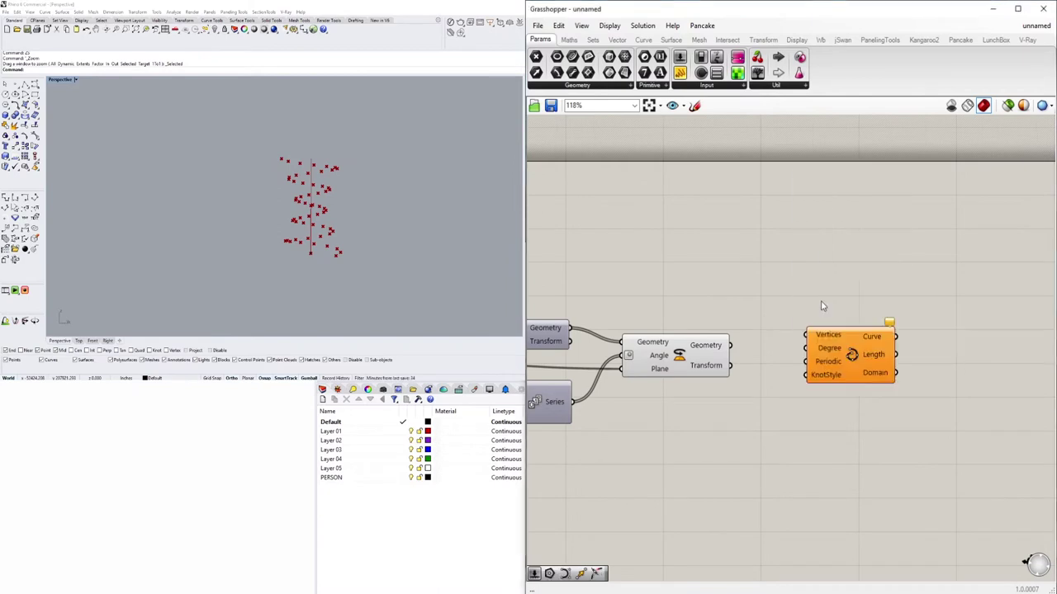
{"action": "left_click_drag", "start_coordinate": [729, 365], "coordinate": [806, 335]}
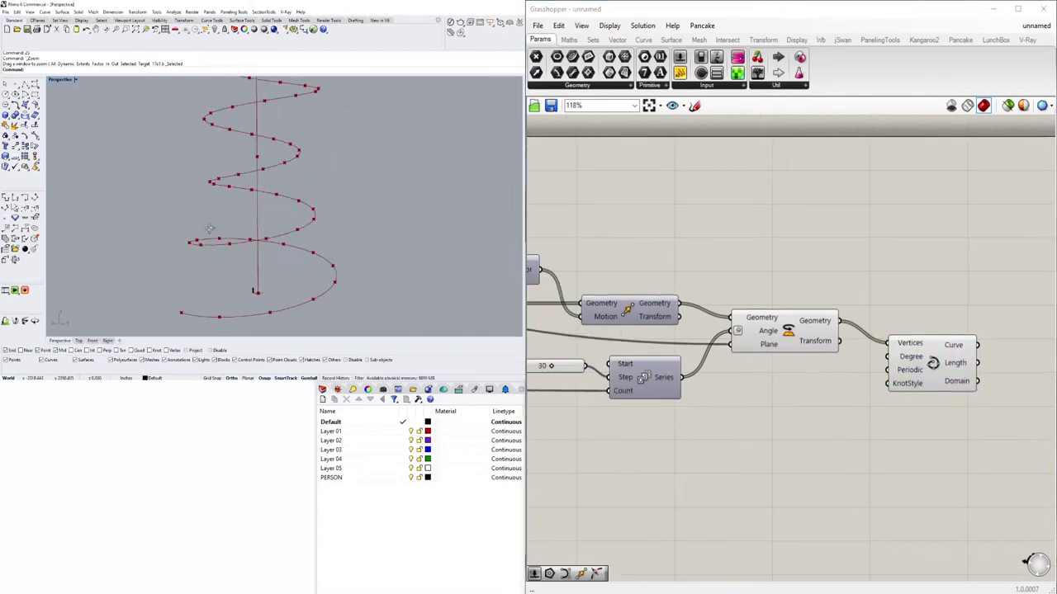
Lower the Construct Domain sliders, with Domain start at about 89 and Domain end at 578.
{"action": "right_click_drag", "start_coordinate": [209, 228], "coordinate": [308, 224]}
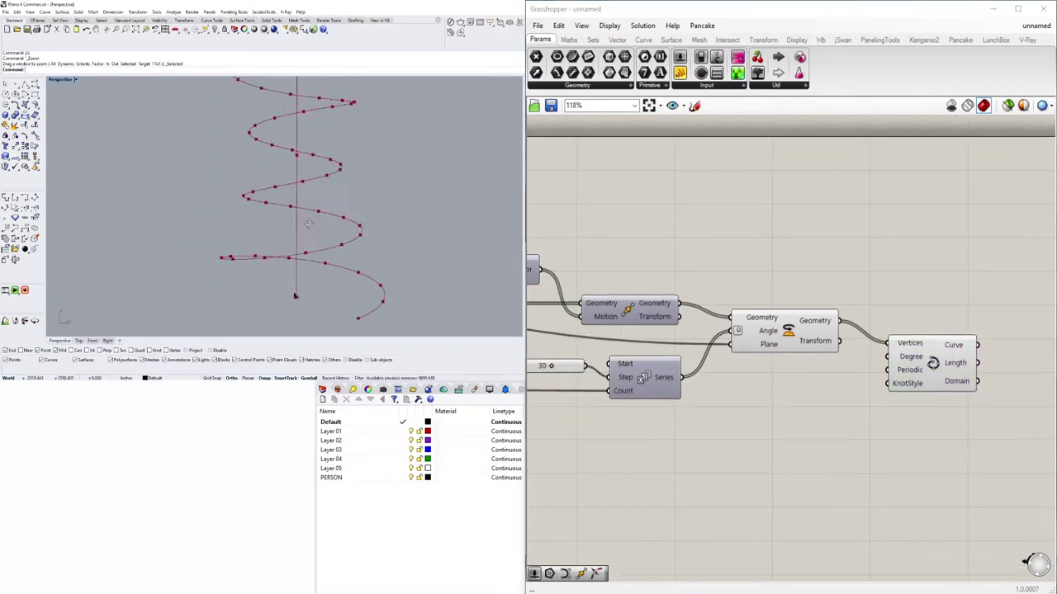
{"action": "scroll", "coordinate": [779, 462], "scroll_direction": "down", "scroll_amount": 2}
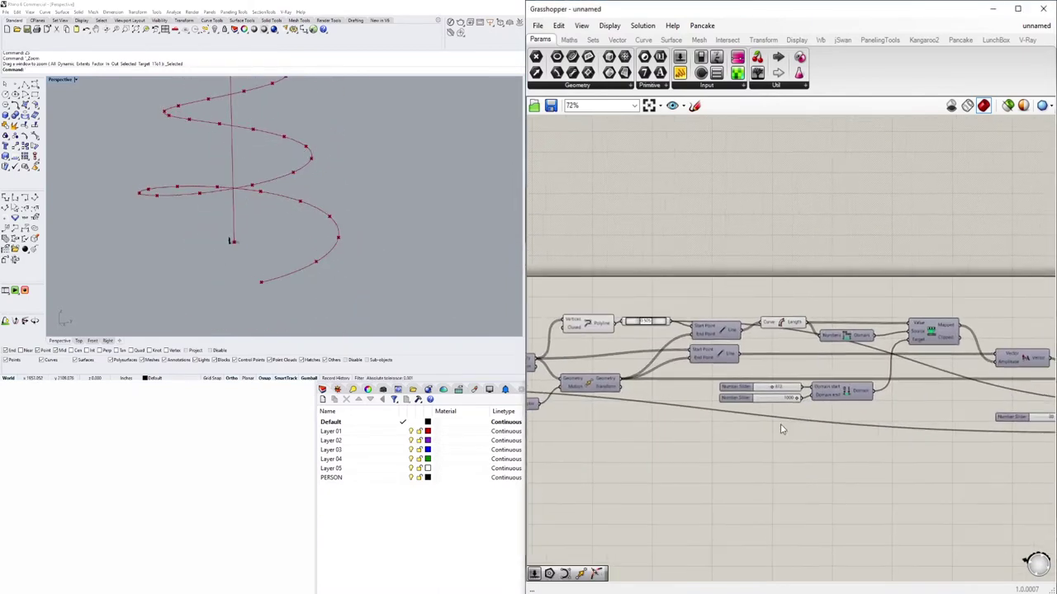
{"action": "scroll", "coordinate": [830, 388], "scroll_direction": "up", "scroll_amount": 5}
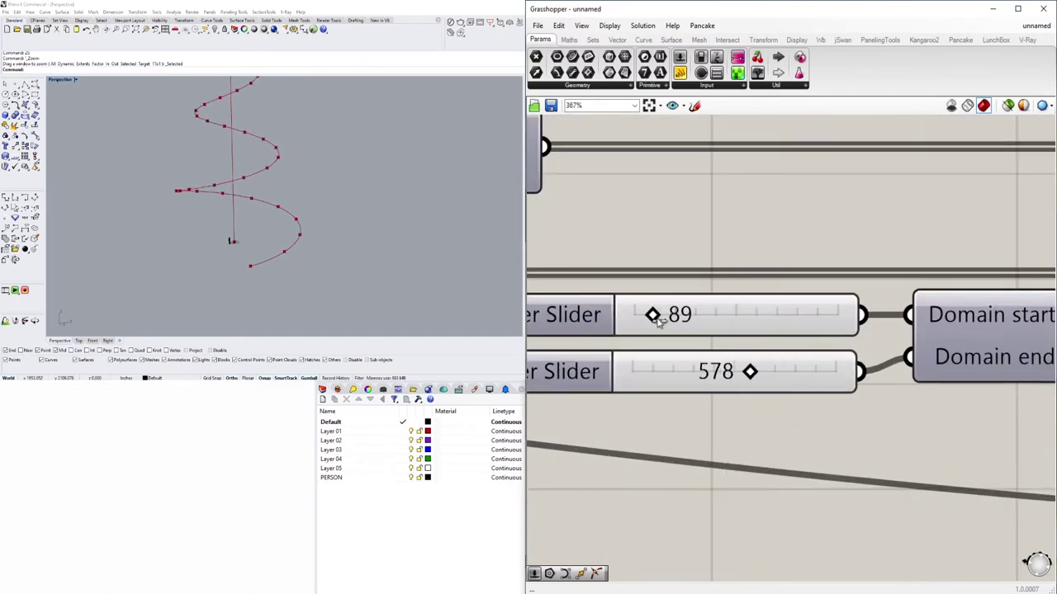
{"action": "scroll", "coordinate": [633, 399], "scroll_direction": "down", "scroll_amount": 3}
Set the vertical Series step slider to about 37 to tighten the spiral.
{"action": "scroll", "coordinate": [633, 399], "scroll_direction": "up", "scroll_amount": 8}
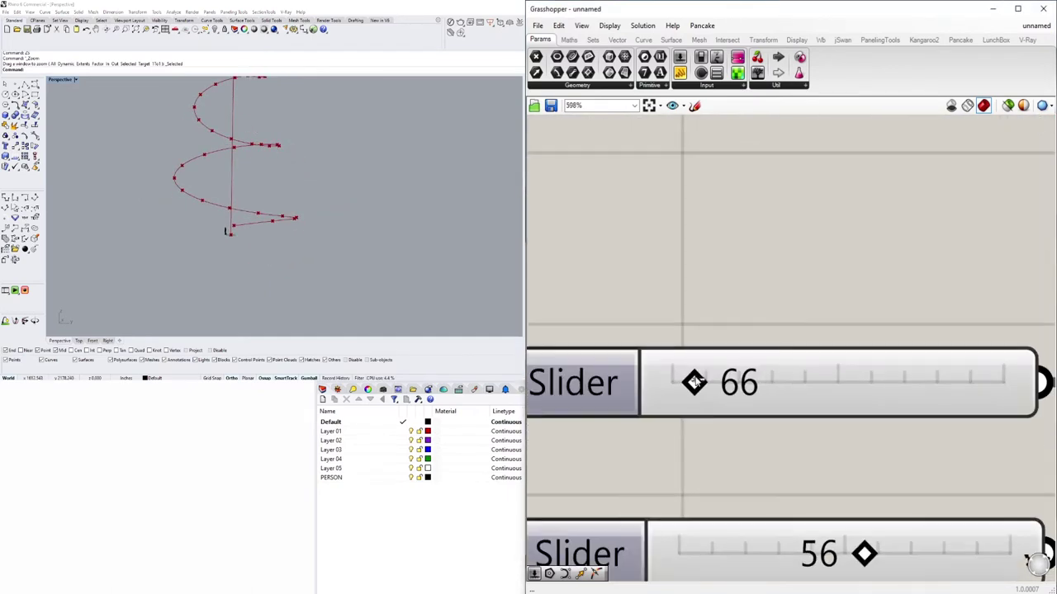
{"action": "left_click_drag", "start_coordinate": [691, 380], "coordinate": [675, 386]}
{"action": "right_click_drag", "start_coordinate": [248, 230], "coordinate": [274, 230]}
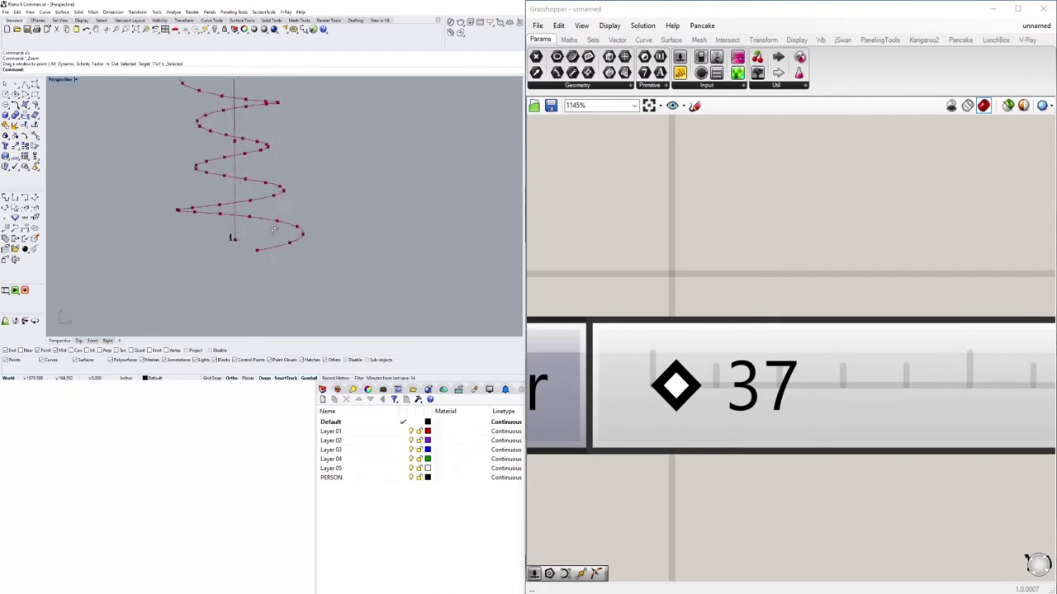
{"action": "scroll", "coordinate": [823, 278], "scroll_direction": "down", "scroll_amount": 3}
{"action": "scroll", "coordinate": [823, 279], "scroll_direction": "up", "scroll_amount": 3}
{"action": "left_click_drag", "start_coordinate": [759, 349], "coordinate": [938, 329]}
{"action": "scroll", "coordinate": [939, 329], "scroll_direction": "down", "scroll_amount": 3}
Add an Offset Curve component and connect the interpolated curve to it, moving Interpolate closer to Rotate.
{"action": "right_click_drag", "start_coordinate": [327, 190], "coordinate": [321, 248]}
{"action": "scroll", "coordinate": [869, 377], "scroll_direction": "down", "scroll_amount": 5}
{"action": "right_click_drag", "start_coordinate": [869, 378], "coordinate": [920, 427]}
{"action": "double_click", "coordinate": [878, 396]}
{"action": "type", "text": "offset"}
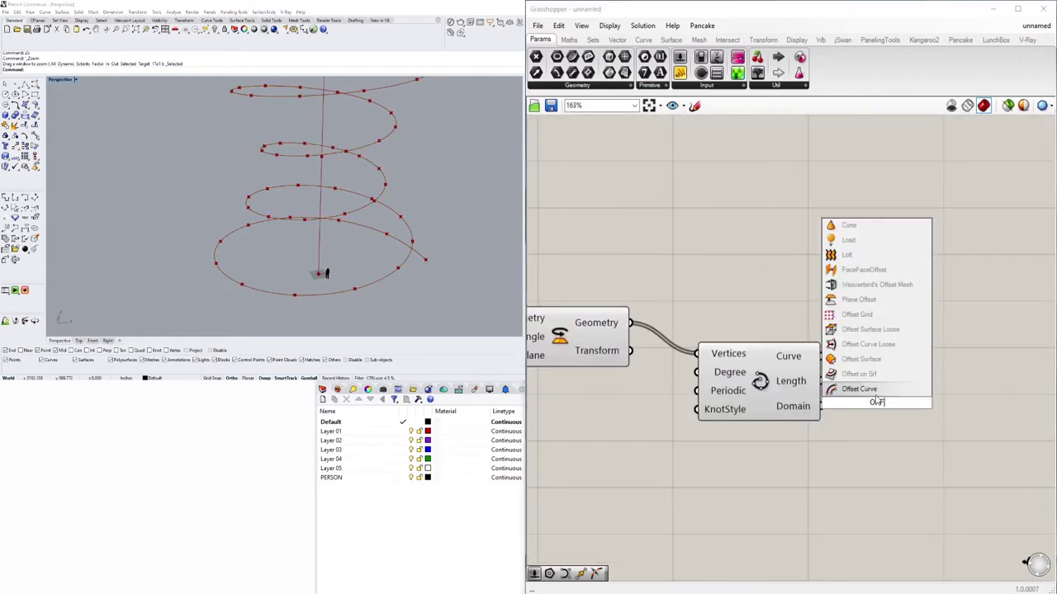
{"action": "key", "text": "Return"}
{"action": "right_click_drag", "start_coordinate": [401, 219], "coordinate": [397, 248]}
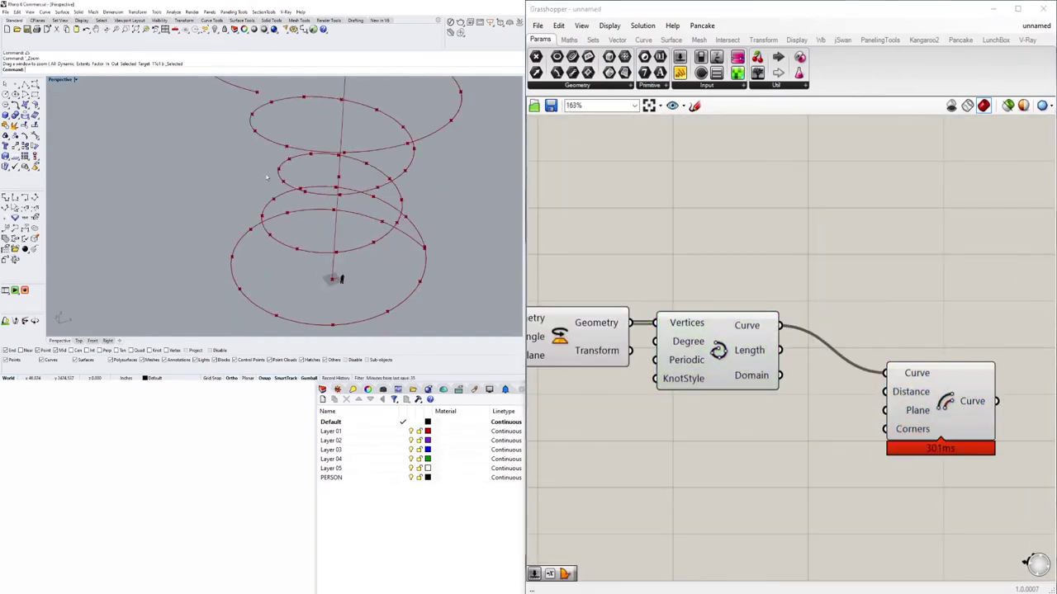
Create a number slider of 120 for the Offset Curve distance and move Offset Curve closer to Interpolate.
{"action": "right_click_drag", "start_coordinate": [699, 447], "coordinate": [721, 422]}
{"action": "double_click", "coordinate": [720, 422]}
{"action": "type", "text": "120"}
{"action": "key", "text": "Return"}
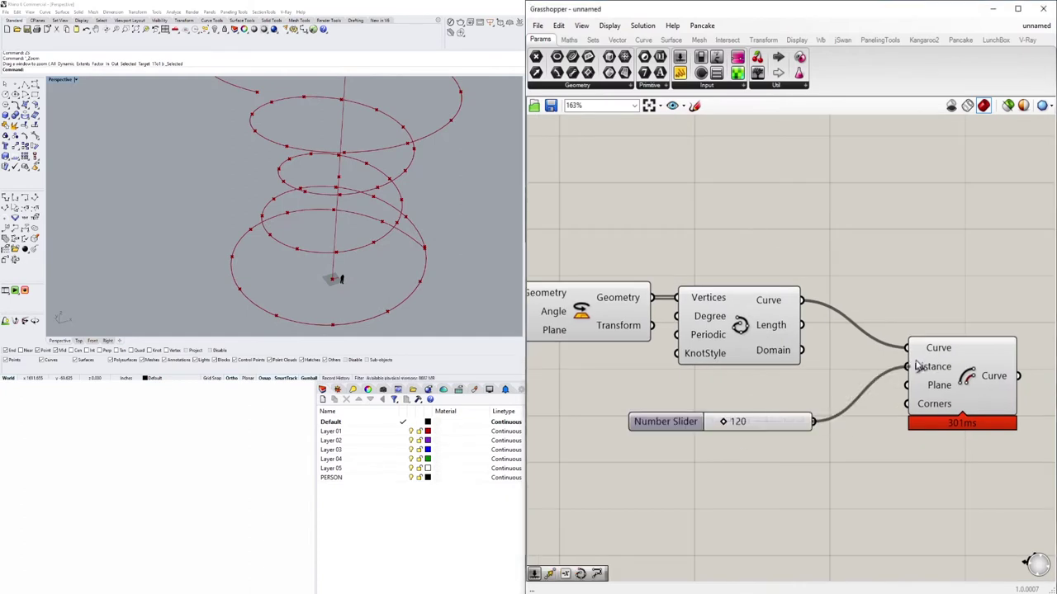
{"action": "left_click_drag", "start_coordinate": [916, 368], "coordinate": [875, 325]}
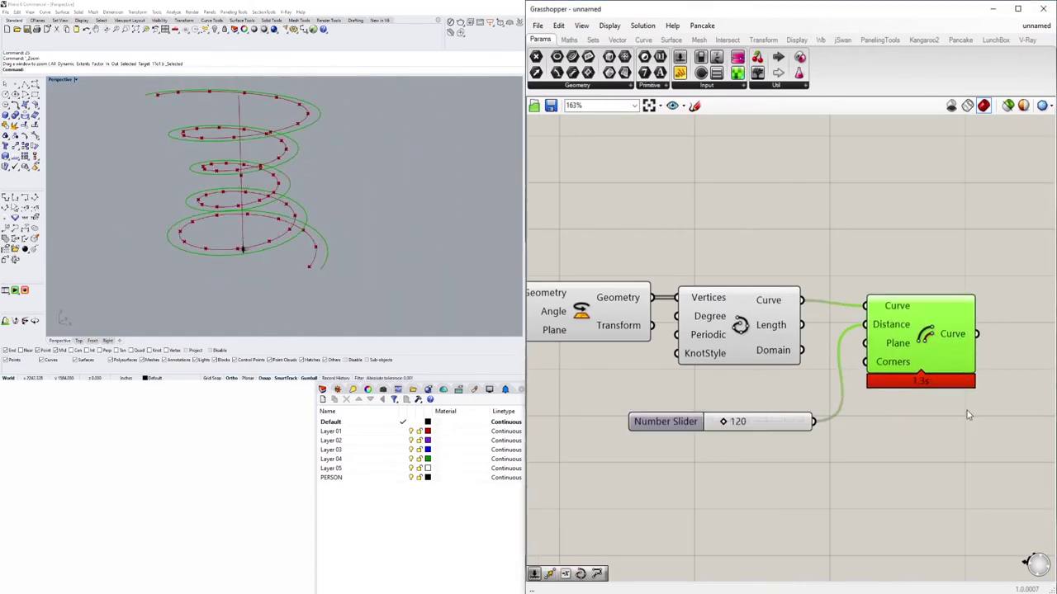
{"action": "left_click", "coordinate": [967, 415]}
Add a Loft component beyond Offset Curve.
{"action": "right_click_drag", "start_coordinate": [264, 190], "coordinate": [314, 202]}
{"action": "right_click_drag", "start_coordinate": [628, 397], "coordinate": [701, 379]}
{"action": "scroll", "coordinate": [701, 395], "scroll_direction": "down", "scroll_amount": 3}
{"action": "right_click_drag", "start_coordinate": [826, 380], "coordinate": [578, 364]}
{"action": "scroll", "coordinate": [578, 364], "scroll_direction": "up", "scroll_amount": 1}
{"action": "right_click_drag", "start_coordinate": [1007, 282], "coordinate": [966, 348]}
{"action": "double_click", "coordinate": [966, 347]}
{"action": "type", "text": "LO"}
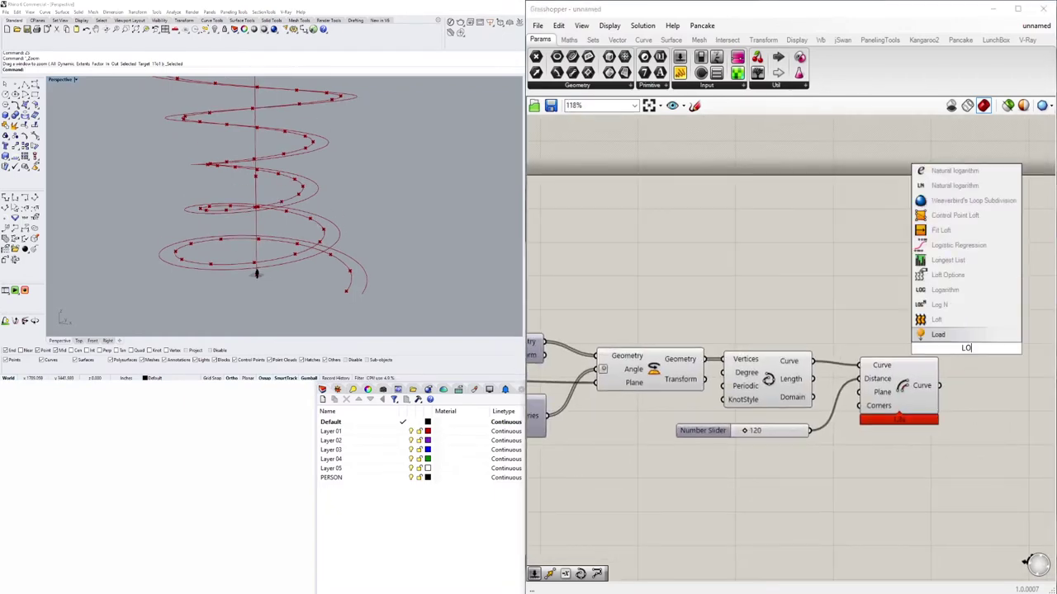
{"action": "left_click", "coordinate": [959, 323]}
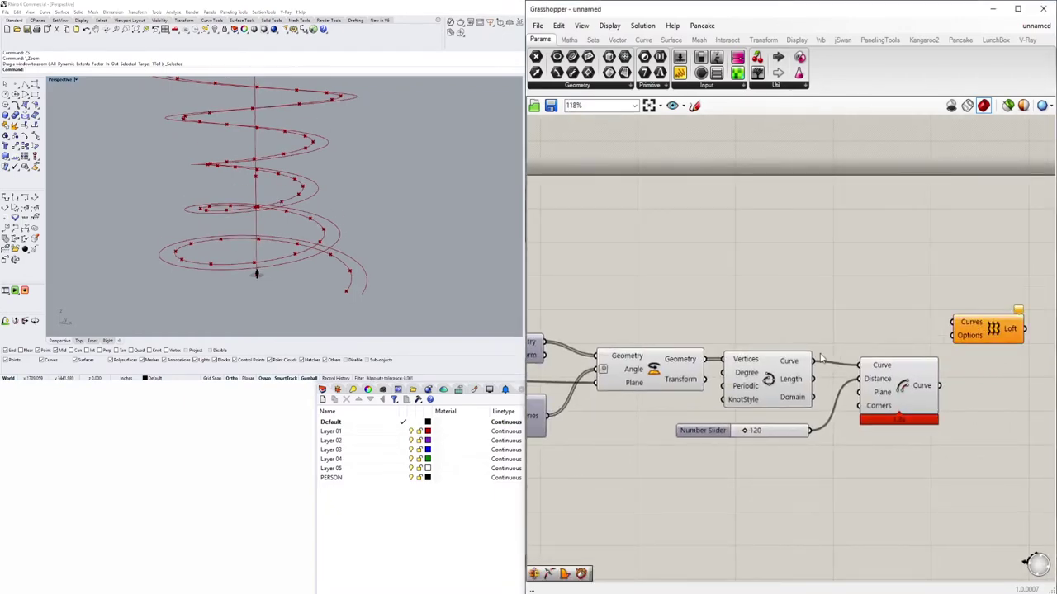
Flatten Loft's Curves input and connect both the interpolated and offset curves to it, aligning the components.
{"action": "right_click", "coordinate": [984, 332]}
{"action": "left_click_drag", "start_coordinate": [991, 329], "coordinate": [993, 368]}
{"action": "left_click_drag", "start_coordinate": [899, 388], "coordinate": [889, 398]}
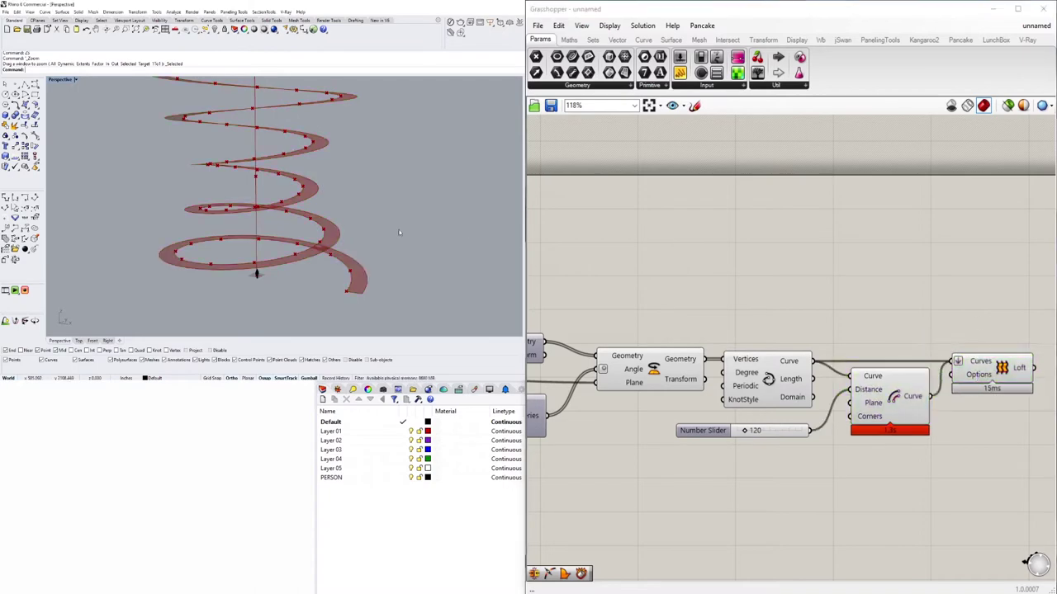
{"action": "right_click_drag", "start_coordinate": [399, 233], "coordinate": [355, 247]}
Try Domain start values of 86, 80 and 50 on the Construct Domain slider.
{"action": "right_click_drag", "start_coordinate": [529, 379], "coordinate": [782, 386]}
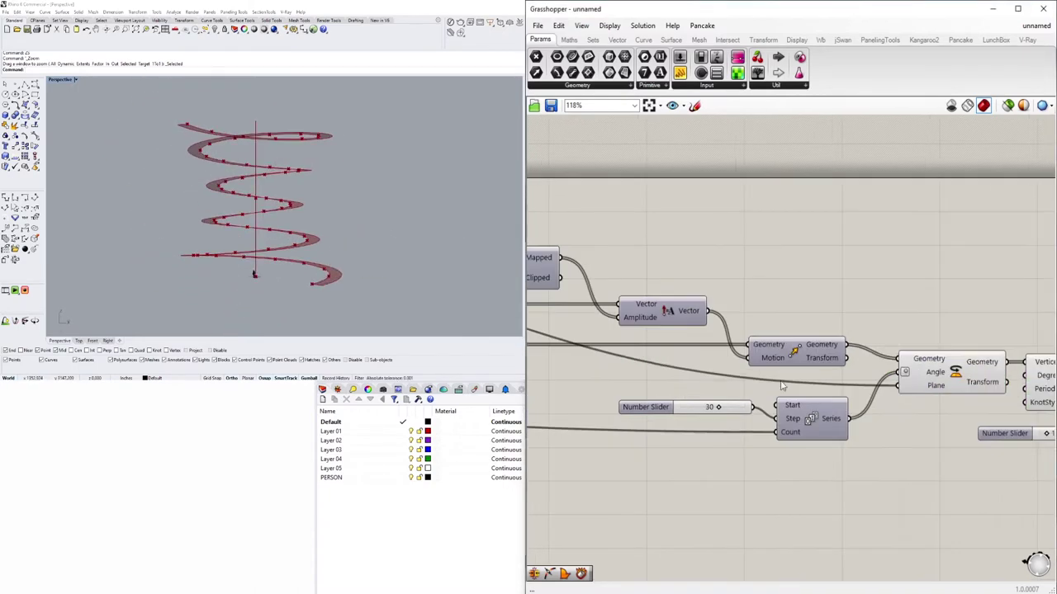
{"action": "scroll", "coordinate": [782, 386], "scroll_direction": "down", "scroll_amount": 3}
{"action": "right_click_drag", "start_coordinate": [553, 284], "coordinate": [672, 282]}
{"action": "scroll", "coordinate": [672, 282], "scroll_direction": "up", "scroll_amount": 8}
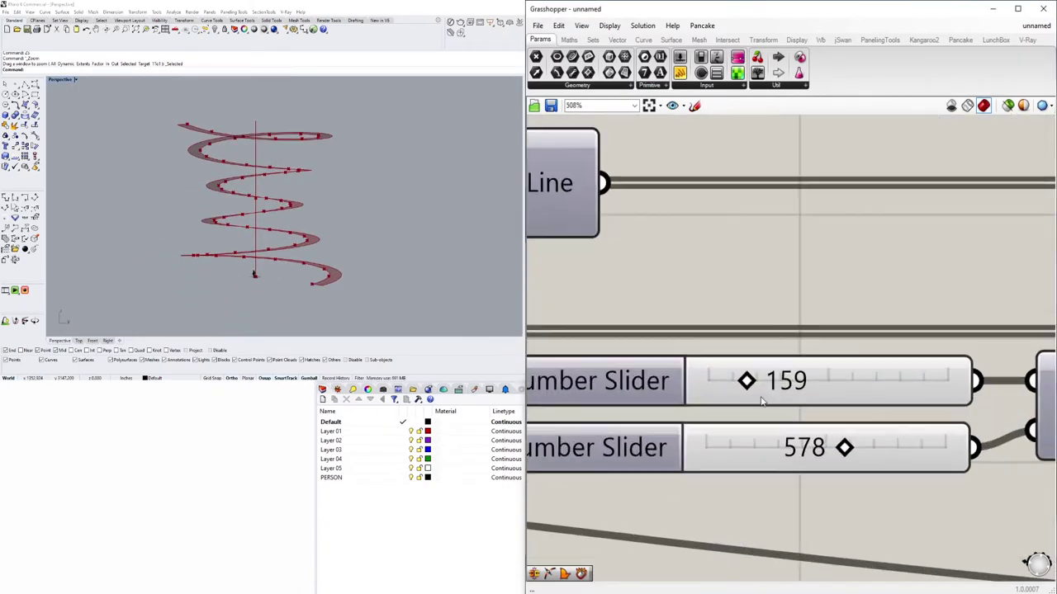
{"action": "scroll", "coordinate": [762, 401], "scroll_direction": "up", "scroll_amount": 1}
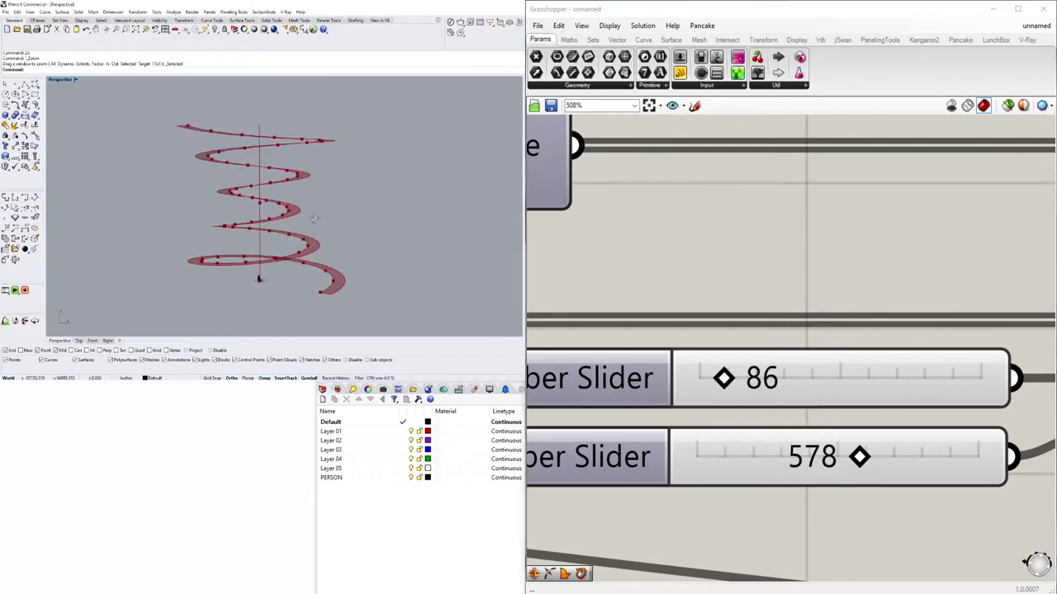
{"action": "double_click", "coordinate": [759, 378]}
{"action": "type", "text": "80"}
{"action": "key", "text": "Return"}
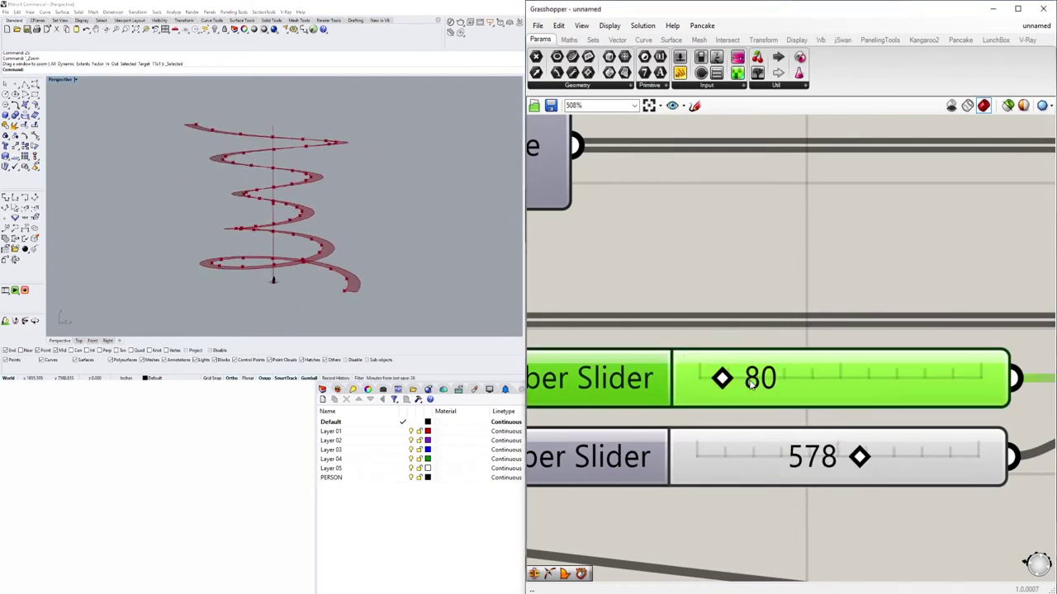
{"action": "double_click", "coordinate": [841, 403]}
{"action": "type", "text": "50"}
{"action": "key", "text": "Return"}
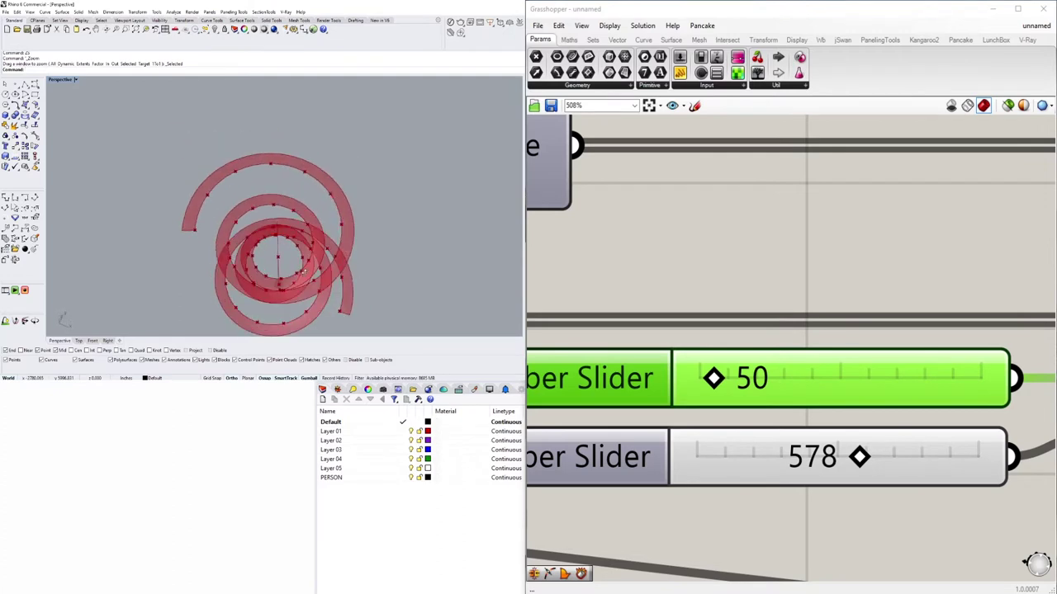
Set the Domain start slider to 0 and the Domain end slider to 500, also trying ends of 462 and 240.
{"action": "right_click_drag", "start_coordinate": [284, 175], "coordinate": [278, 221]}
{"action": "left_click_drag", "start_coordinate": [825, 463], "coordinate": [818, 464]}
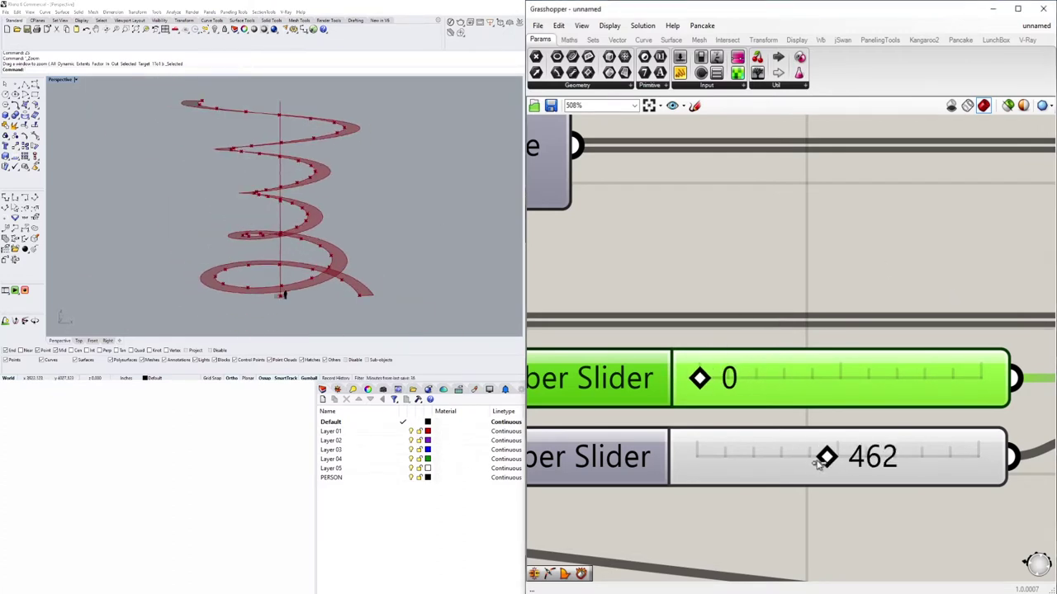
{"action": "double_click", "coordinate": [847, 450]}
{"action": "key", "text": "Return"}
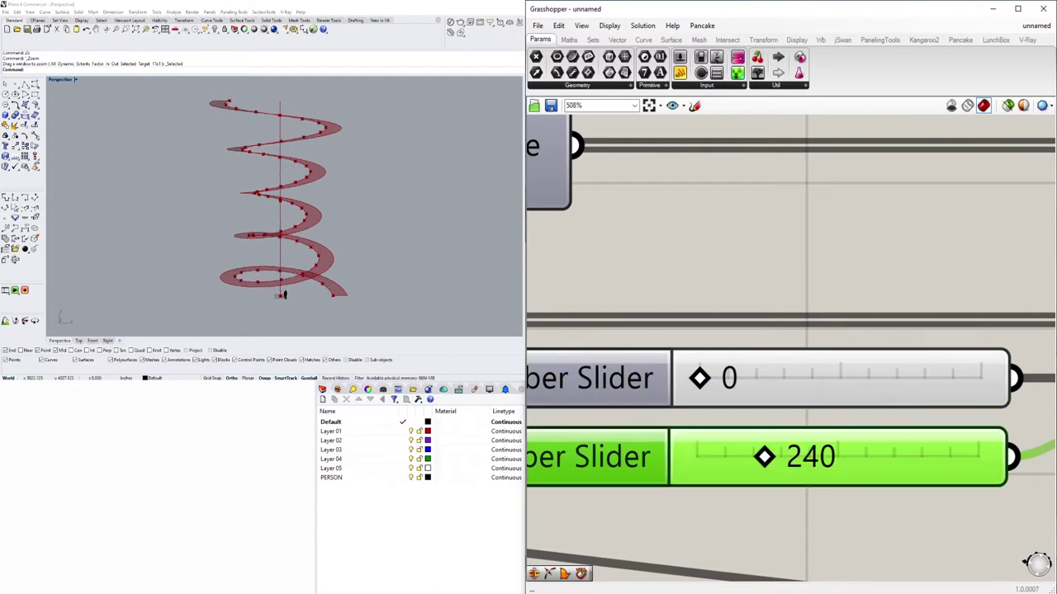
{"action": "left_click_drag", "start_coordinate": [789, 463], "coordinate": [807, 457]}
{"action": "double_click", "coordinate": [807, 456]}
{"action": "type", "text": "500"}
{"action": "key", "text": "Return"}
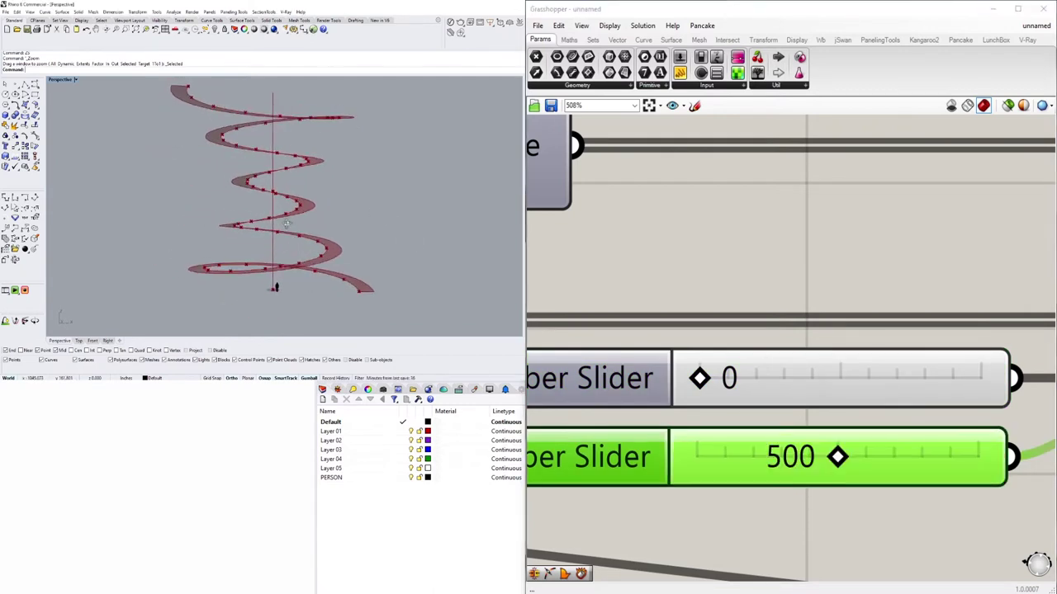
Set the number slider feeding the Series step input to 24.
{"action": "right_click_drag", "start_coordinate": [169, 245], "coordinate": [272, 303]}
{"action": "scroll", "coordinate": [578, 372], "scroll_direction": "down", "scroll_amount": 5}
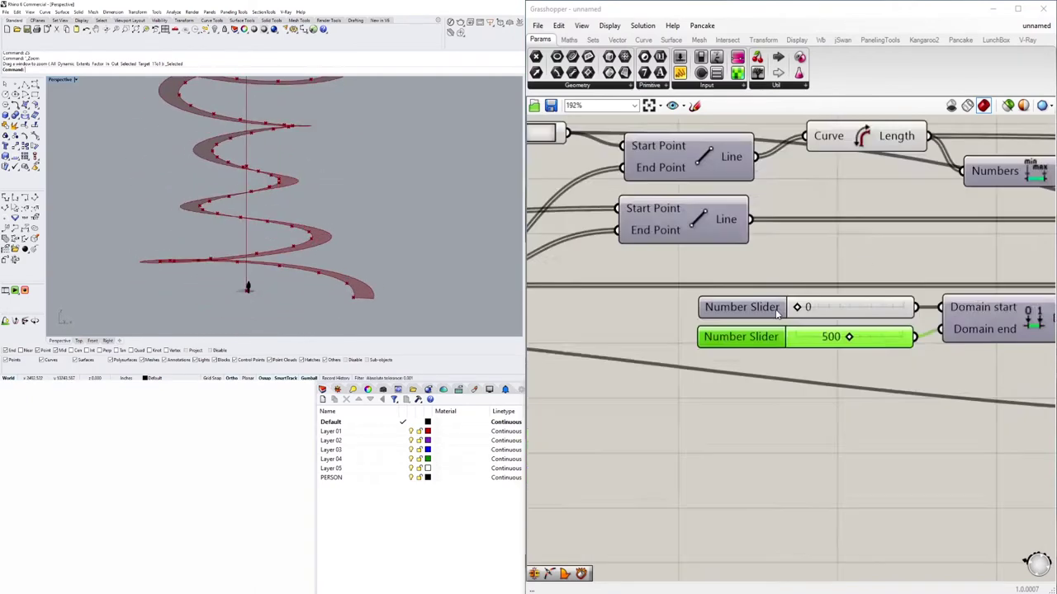
{"action": "right_click_drag", "start_coordinate": [545, 380], "coordinate": [715, 380]}
{"action": "double_click", "coordinate": [604, 320]}
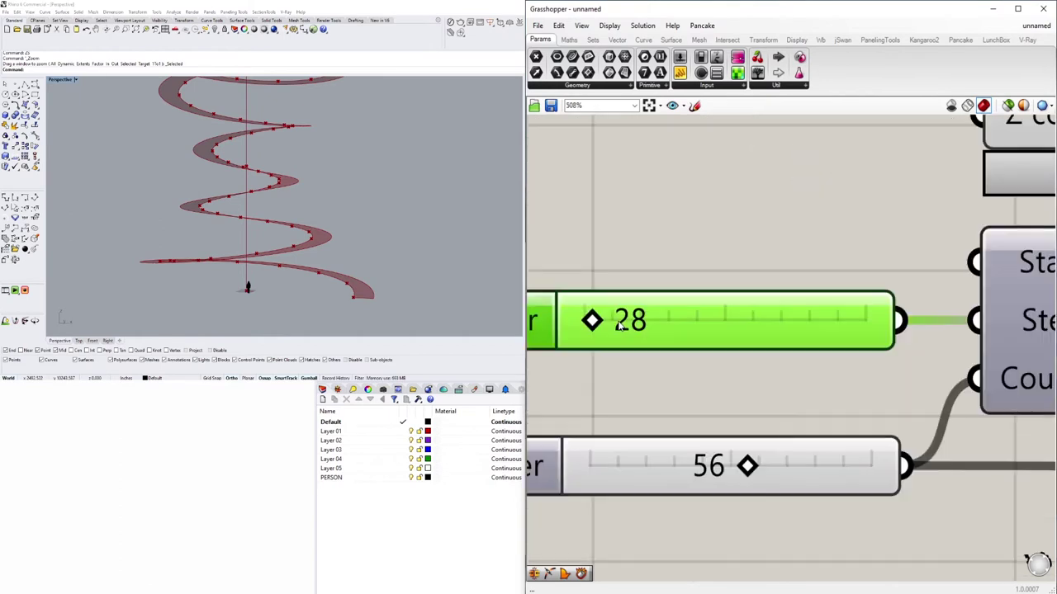
{"action": "key", "text": "Return"}
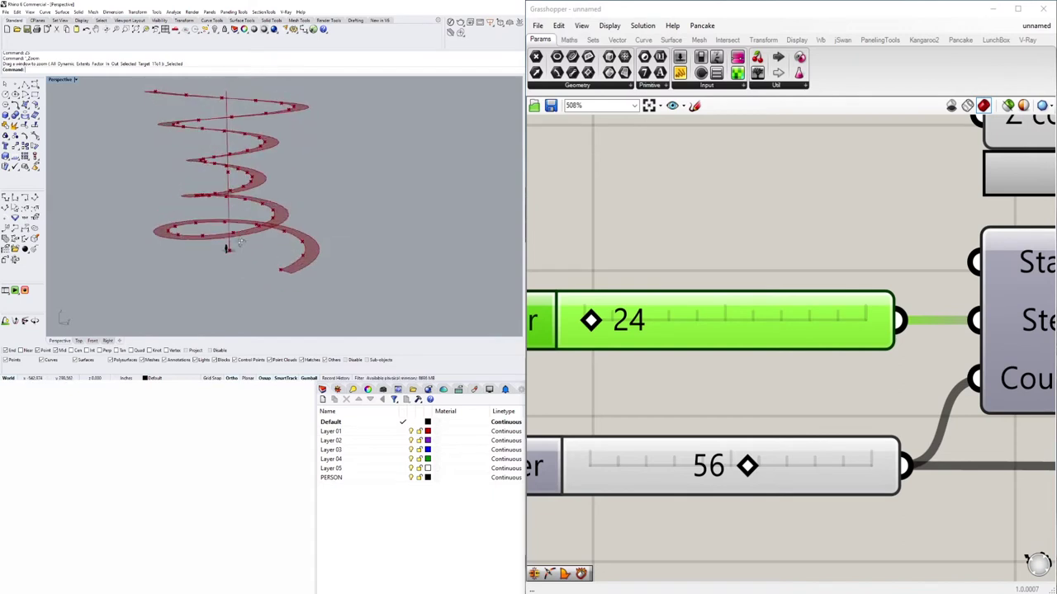
{"action": "right_click_drag", "start_coordinate": [264, 234], "coordinate": [272, 206]}
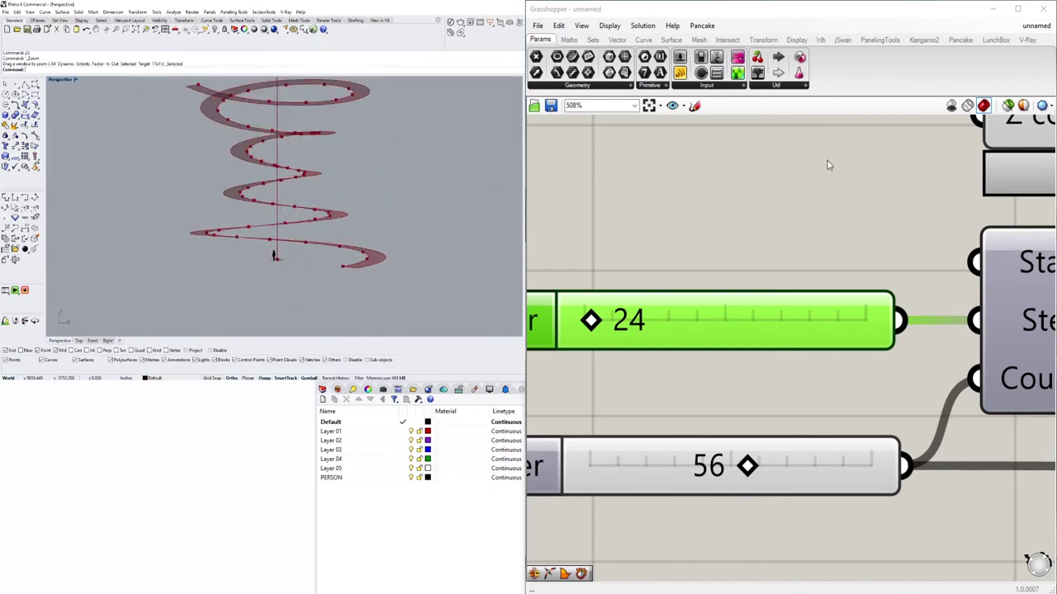
Try projecting the lofted ramp by adding a Project component connected to the Loft output.
{"action": "scroll", "coordinate": [826, 162], "scroll_direction": "down", "scroll_amount": 5}
{"action": "scroll", "coordinate": [920, 297], "scroll_direction": "down", "scroll_amount": 4}
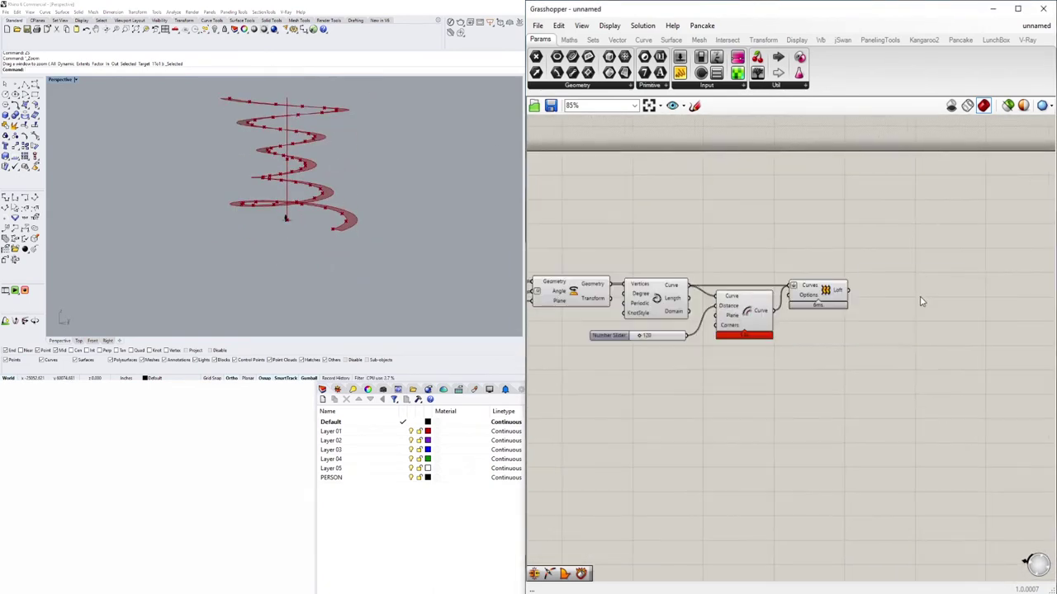
{"action": "double_click", "coordinate": [921, 297]}
{"action": "type", "text": "P"}
{"action": "left_click", "coordinate": [894, 280]}
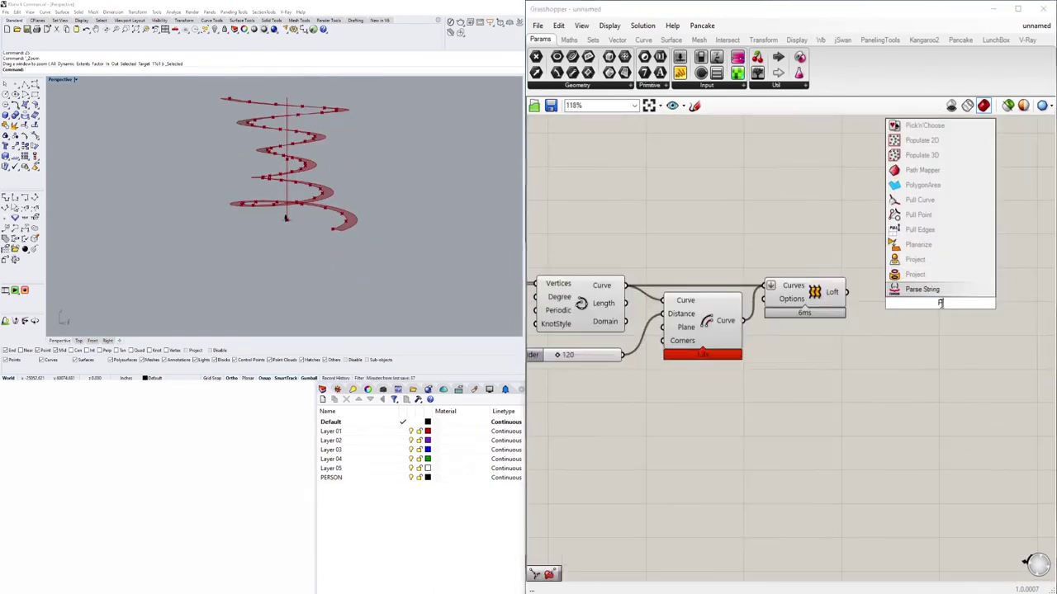
{"action": "scroll", "coordinate": [824, 300], "scroll_direction": "up", "scroll_amount": 2}
{"action": "scroll", "coordinate": [249, 213], "scroll_direction": "up", "scroll_amount": 5}
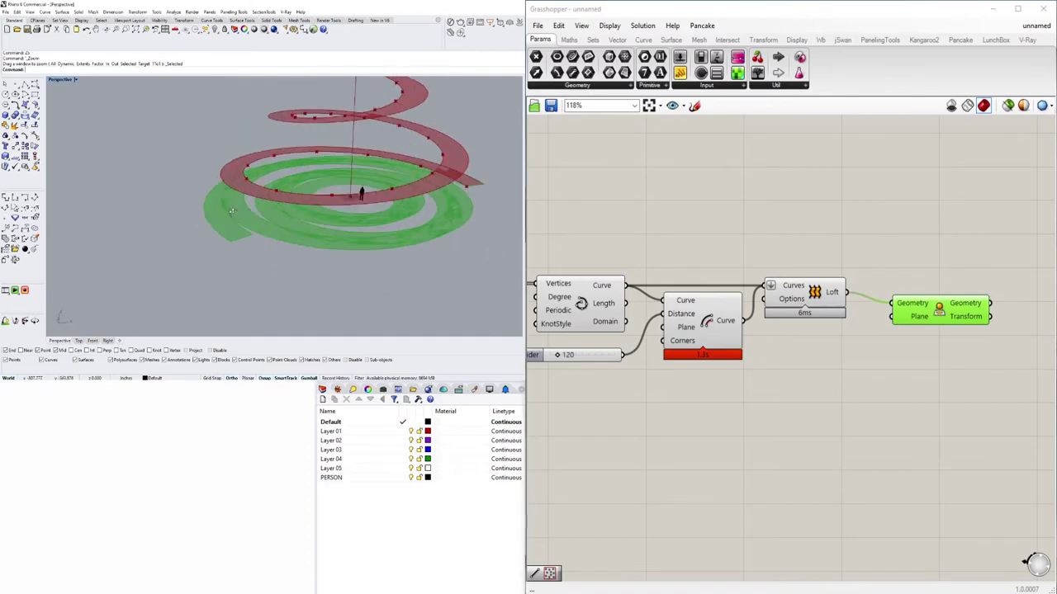
{"action": "scroll", "coordinate": [249, 213], "scroll_direction": "down", "scroll_amount": 2}
Add a base-plane-and-radius Circle component above the point and Move components at the start of the definition.
{"action": "scroll", "coordinate": [248, 213], "scroll_direction": "down", "scroll_amount": 4}
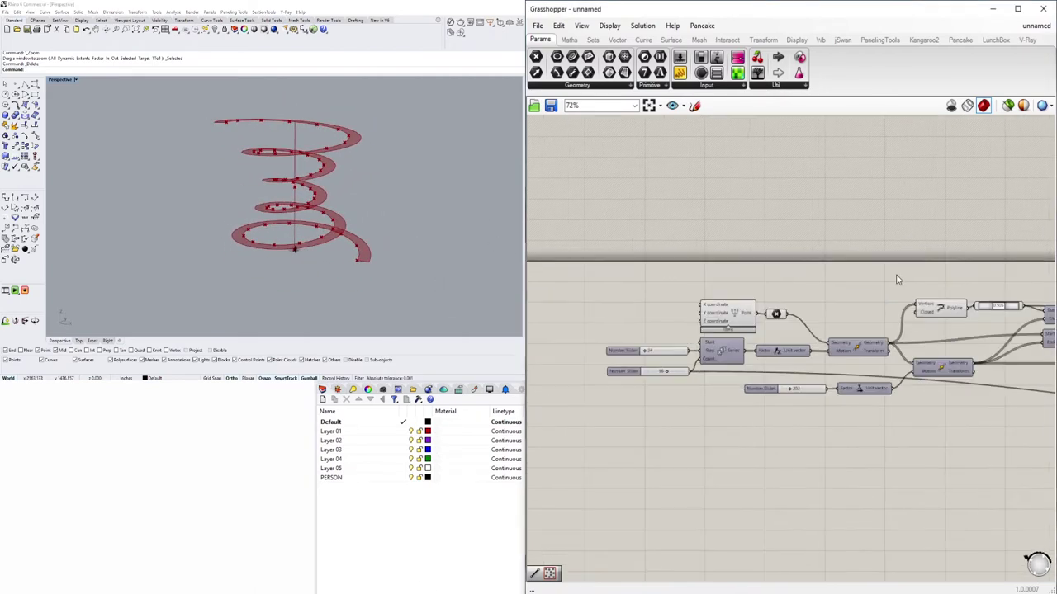
{"action": "double_click", "coordinate": [898, 280]}
{"action": "type", "text": "C"}
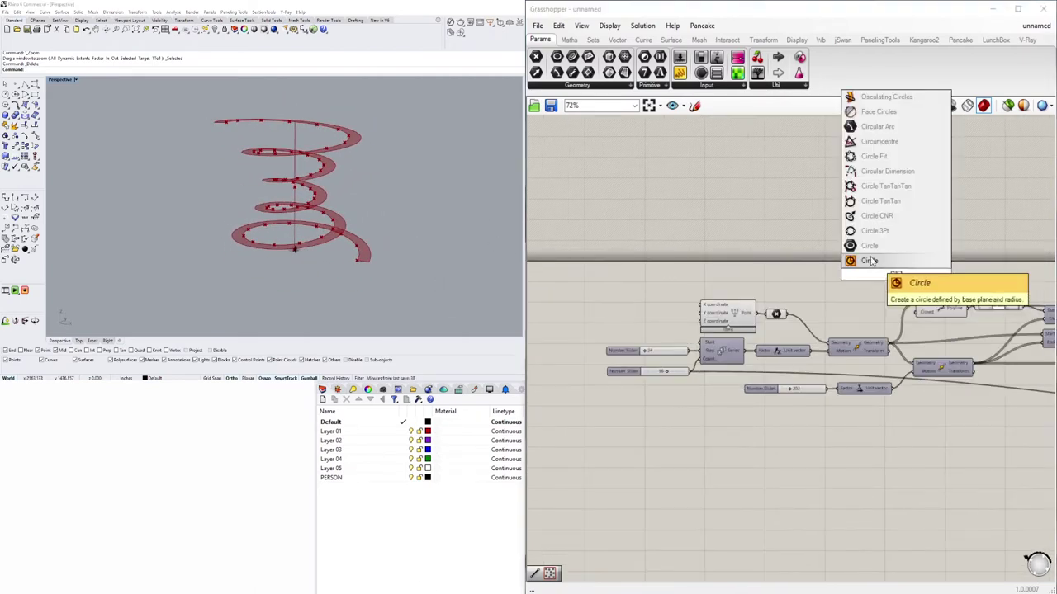
{"action": "left_click", "coordinate": [870, 261]}
{"action": "right_click_drag", "start_coordinate": [871, 272], "coordinate": [962, 402]}
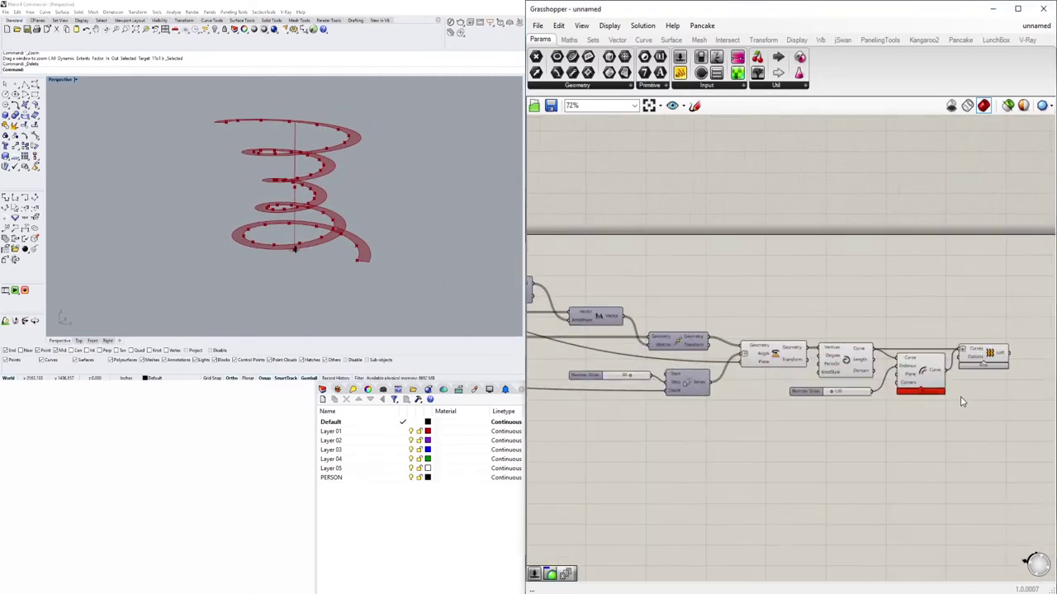
Insert a Negative component between the 120 slider and the curve offset's Distance, and turn off the Rotate component's preview.
{"action": "scroll", "coordinate": [862, 393], "scroll_direction": "up", "scroll_amount": 3}
{"action": "double_click", "coordinate": [825, 462]}
{"action": "type", "text": "negative"}
{"action": "key", "text": "Return"}
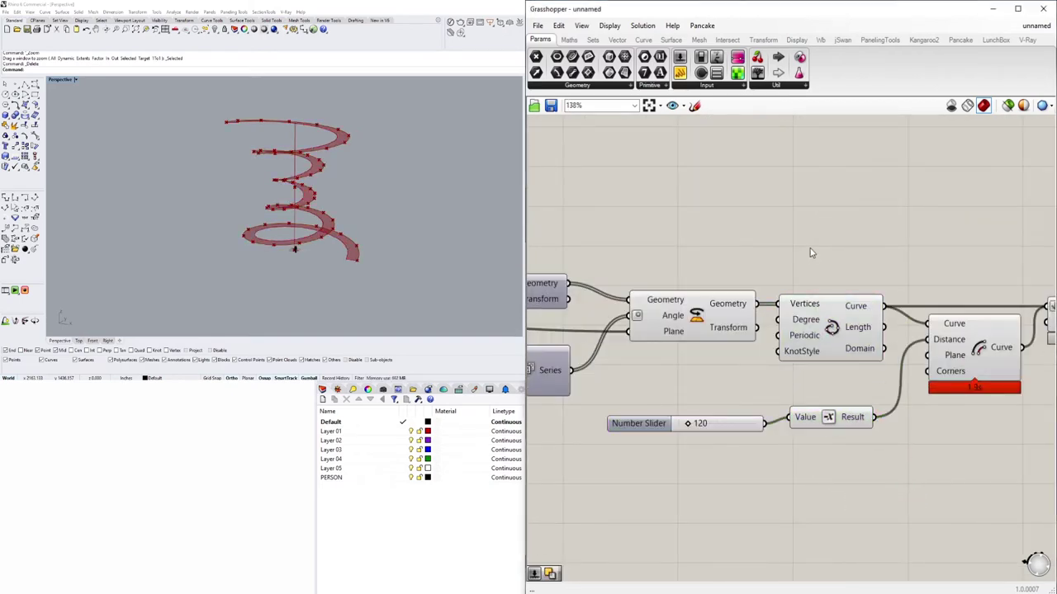
{"action": "left_click", "coordinate": [692, 313]}
{"action": "middle_click", "coordinate": [701, 306]}
Set the number slider feeding the first Unit X vector's Factor to 300.
{"action": "scroll", "coordinate": [743, 330], "scroll_direction": "down", "scroll_amount": 3}
{"action": "right_click_drag", "start_coordinate": [627, 347], "coordinate": [708, 472]}
{"action": "scroll", "coordinate": [708, 407], "scroll_direction": "up", "scroll_amount": 3}
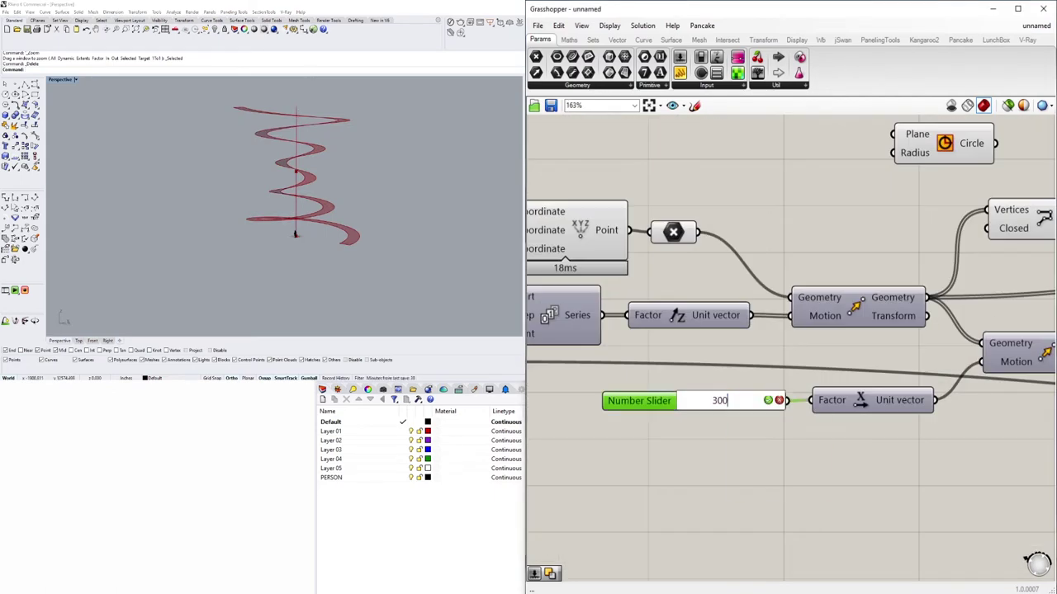
{"action": "key", "text": "Return"}
{"action": "right_click_drag", "start_coordinate": [349, 199], "coordinate": [365, 185]}
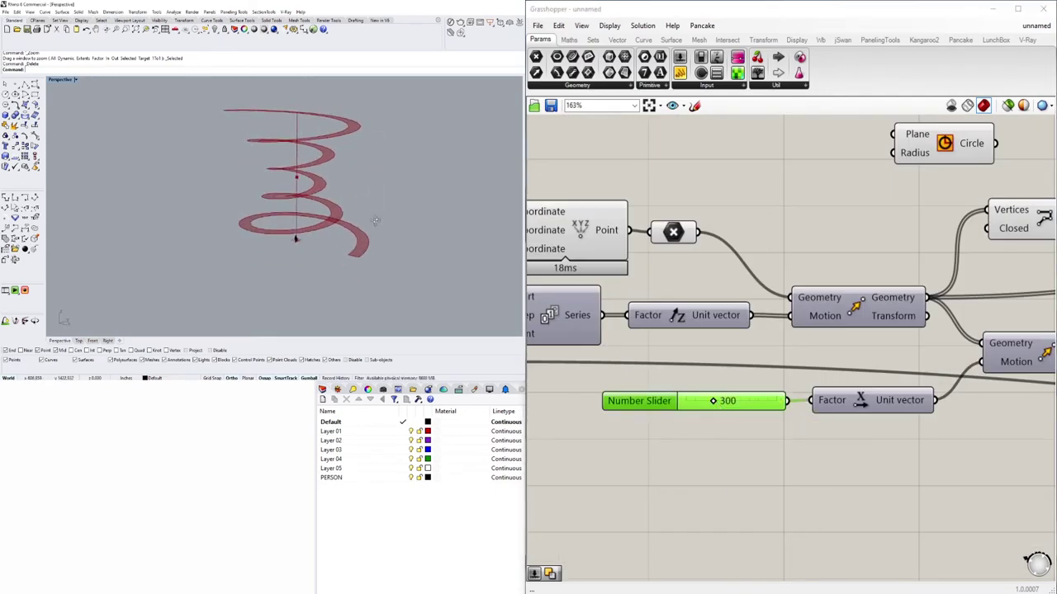
{"action": "right_click_drag", "start_coordinate": [375, 221], "coordinate": [389, 210]}
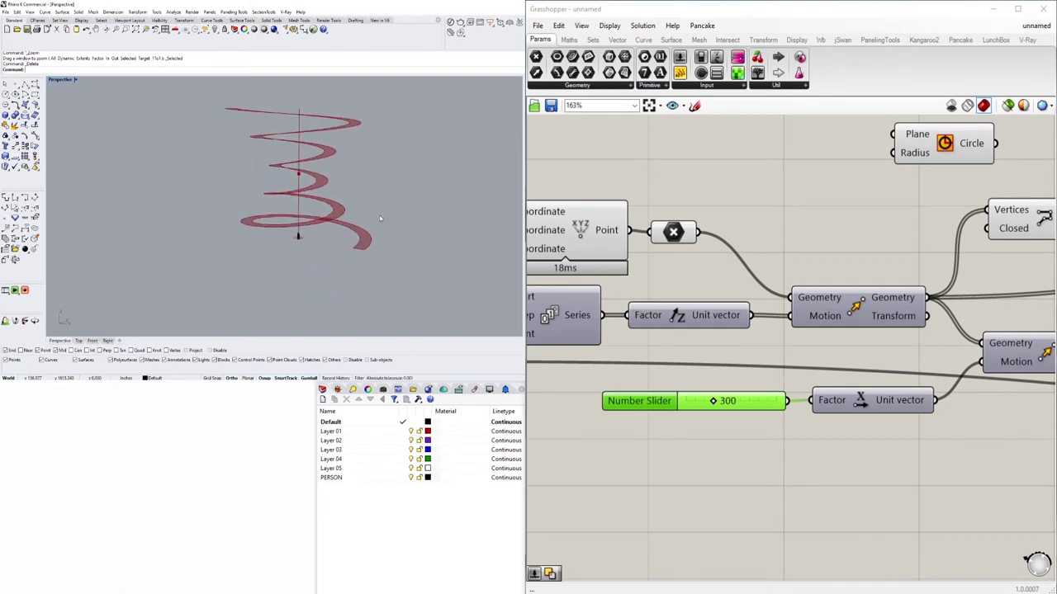
{"action": "right_click_drag", "start_coordinate": [335, 230], "coordinate": [347, 225]}
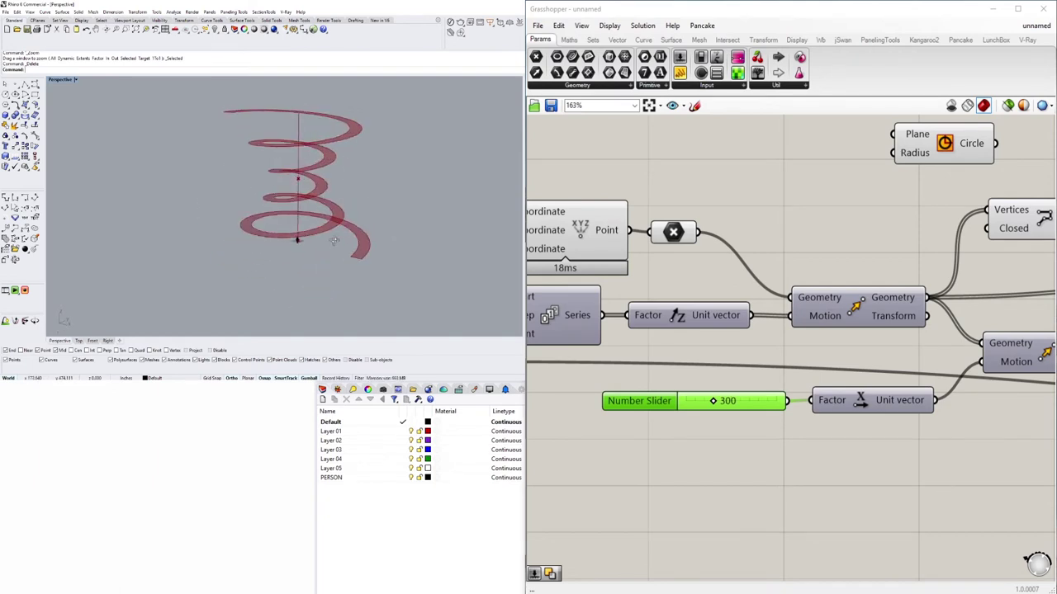
Connect the base point parameter to the Circle component's Plane input.
{"action": "scroll", "coordinate": [784, 331], "scroll_direction": "down", "scroll_amount": 2}
{"action": "double_click", "coordinate": [783, 446]}
{"action": "right_click_drag", "start_coordinate": [627, 247], "coordinate": [781, 276]}
{"action": "left_click_drag", "start_coordinate": [708, 294], "coordinate": [852, 235]}
{"action": "right_click_drag", "start_coordinate": [893, 427], "coordinate": [750, 489]}
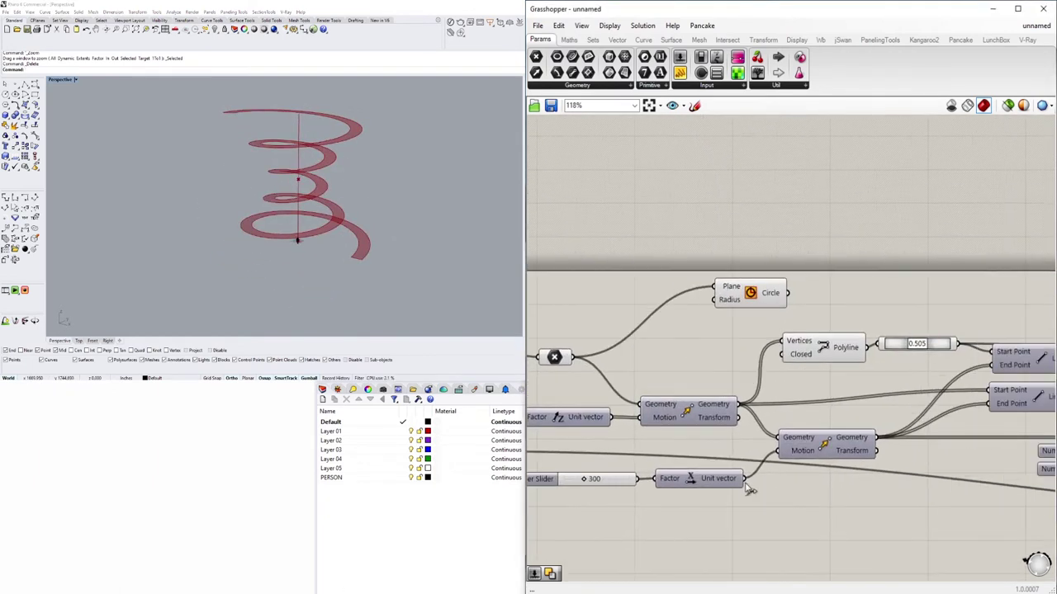
{"action": "left_click_drag", "start_coordinate": [679, 339], "coordinate": [714, 299]}
{"action": "right_click_drag", "start_coordinate": [355, 215], "coordinate": [380, 247]}
Add a List Item component above the interpolated curve and feed its List input with the rotated points.
{"action": "right_click_drag", "start_coordinate": [825, 347], "coordinate": [677, 217]}
{"action": "scroll", "coordinate": [916, 353], "scroll_direction": "down", "scroll_amount": 2}
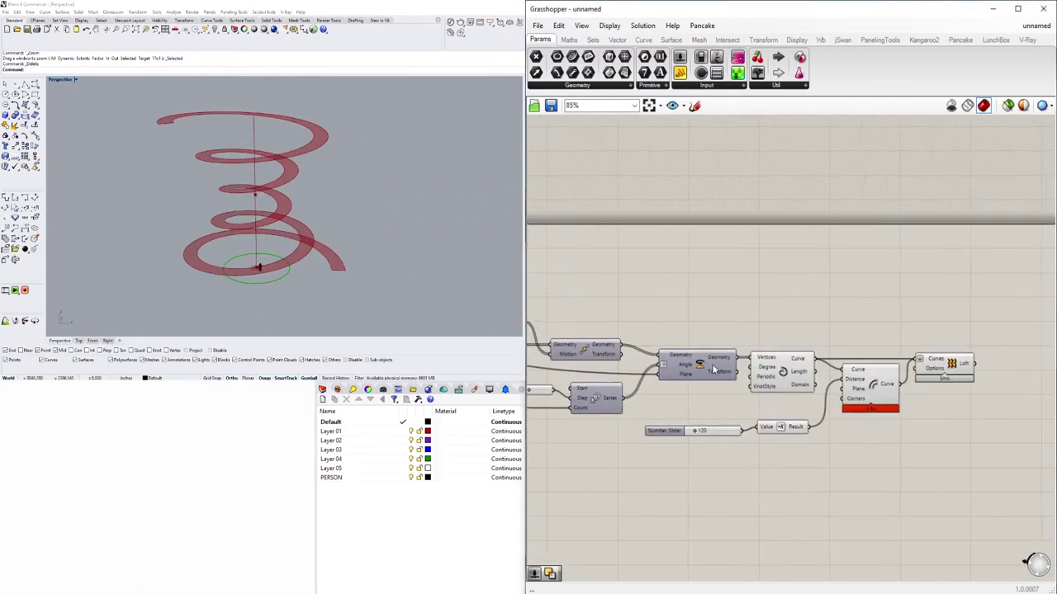
{"action": "double_click", "coordinate": [725, 312]}
{"action": "type", "text": "i"}
{"action": "left_click", "coordinate": [701, 269]}
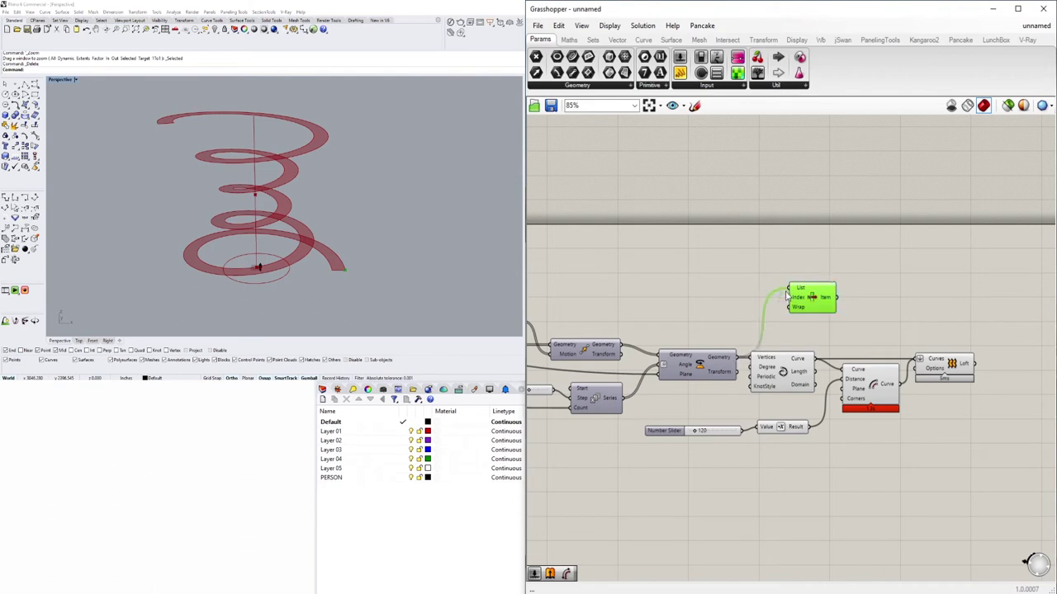
{"action": "right_click_drag", "start_coordinate": [626, 285], "coordinate": [818, 291]}
{"action": "double_click", "coordinate": [817, 286]}
{"action": "type", "text": "CIR"}
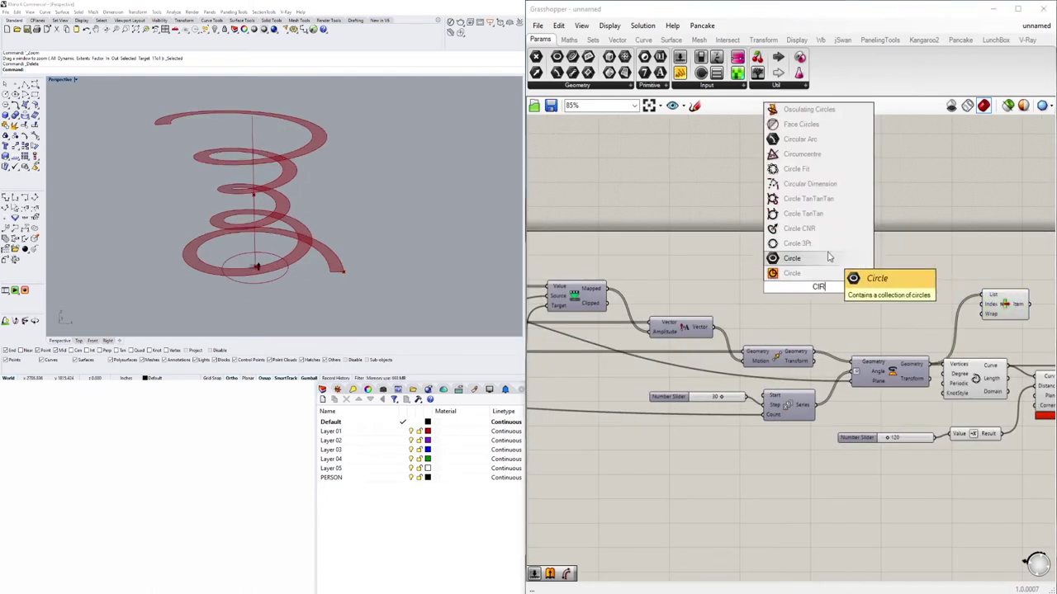
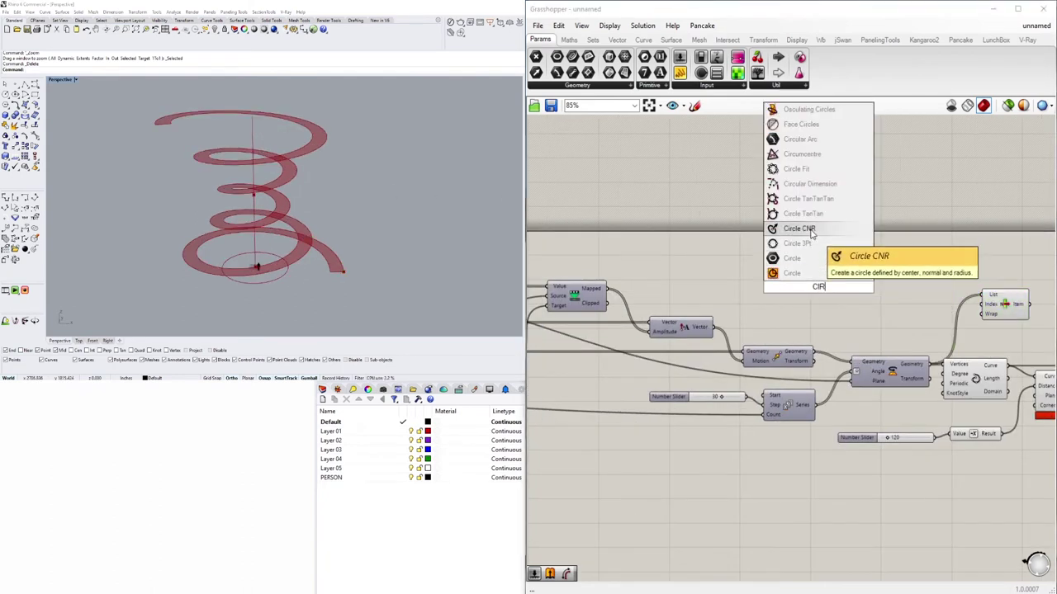
{"action": "key", "text": "Escape"}
Add a two-point Line component running from the base point to the point output by List Item.
{"action": "double_click", "coordinate": [802, 294]}
{"action": "type", "text": "line"}
{"action": "left_click", "coordinate": [801, 283]}
{"action": "left_click_drag", "start_coordinate": [797, 289], "coordinate": [991, 278]}
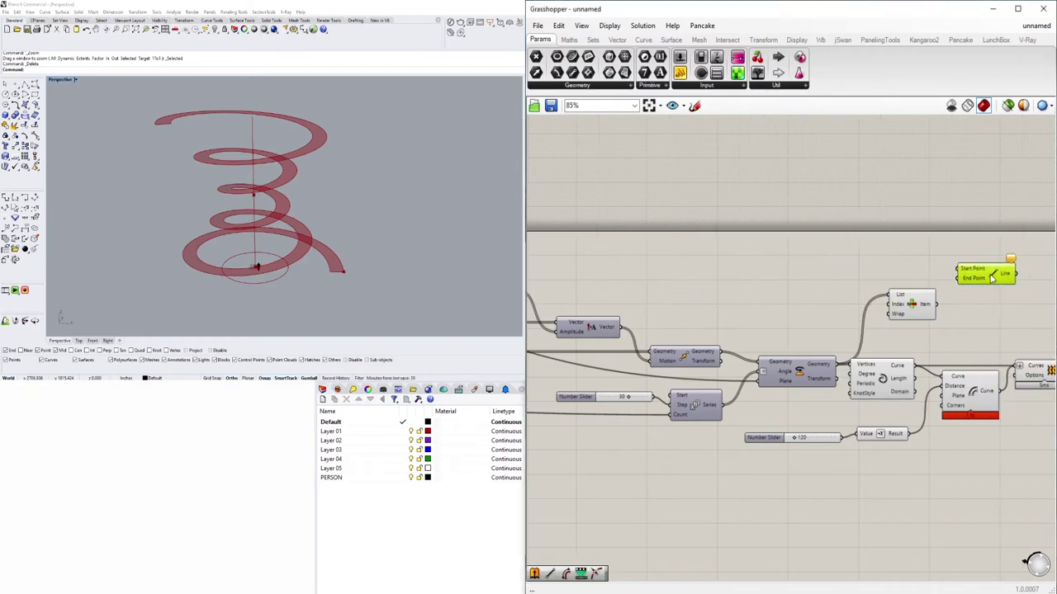
{"action": "scroll", "coordinate": [992, 278], "scroll_direction": "down", "scroll_amount": 2}
{"action": "left_click_drag", "start_coordinate": [701, 208], "coordinate": [595, 250]}
{"action": "left_click_drag", "start_coordinate": [743, 239], "coordinate": [1039, 285]}
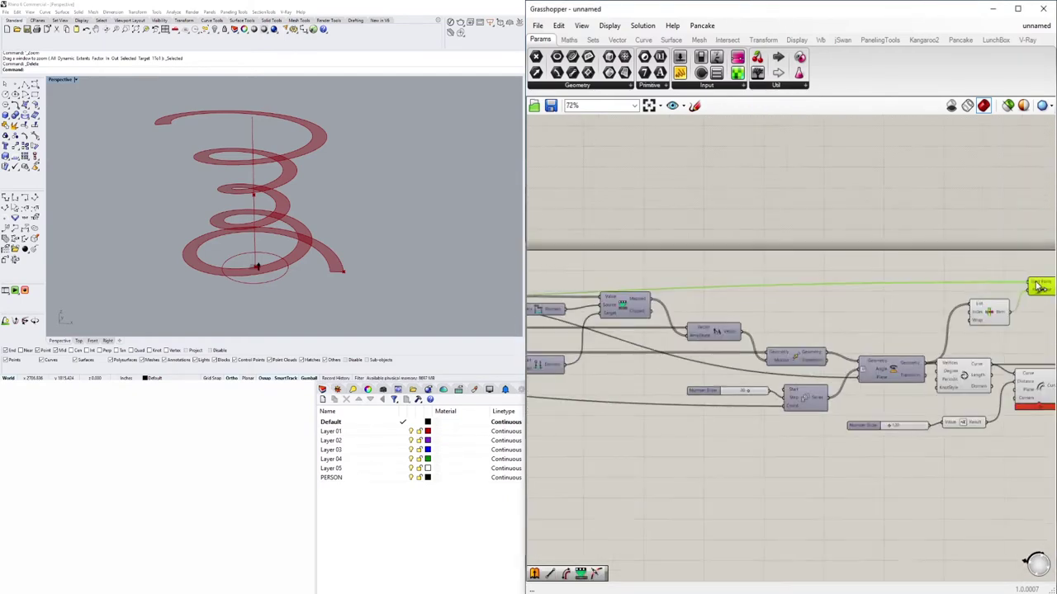
{"action": "scroll", "coordinate": [1039, 285], "scroll_direction": "up", "scroll_amount": 3}
{"action": "right_click_drag", "start_coordinate": [997, 250], "coordinate": [691, 254]}
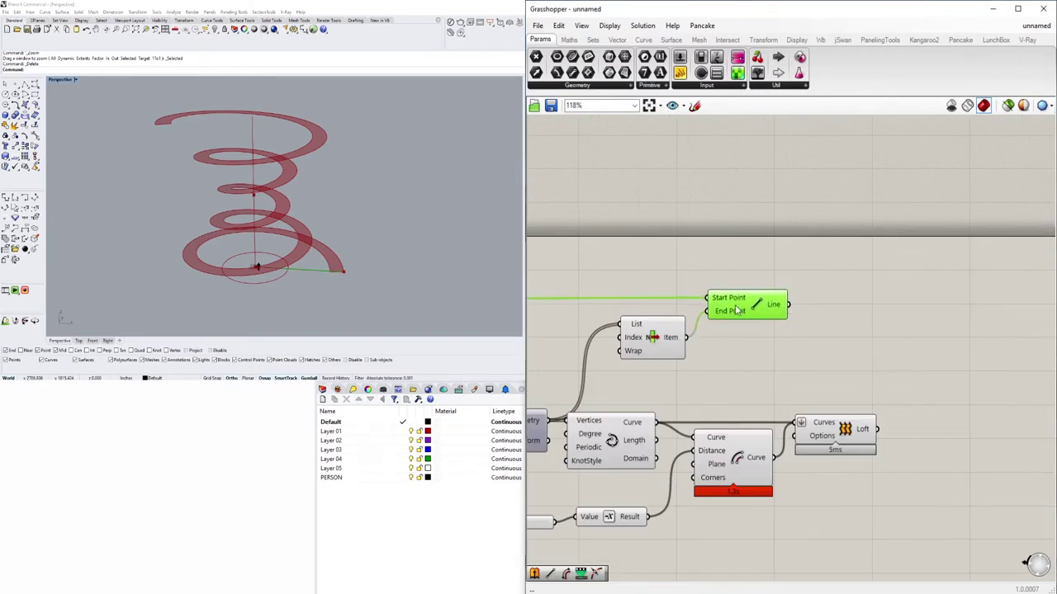
Place the Circle component beside the new Line and feed the line into its Radius input.
{"action": "scroll", "coordinate": [811, 321], "scroll_direction": "down", "scroll_amount": 8}
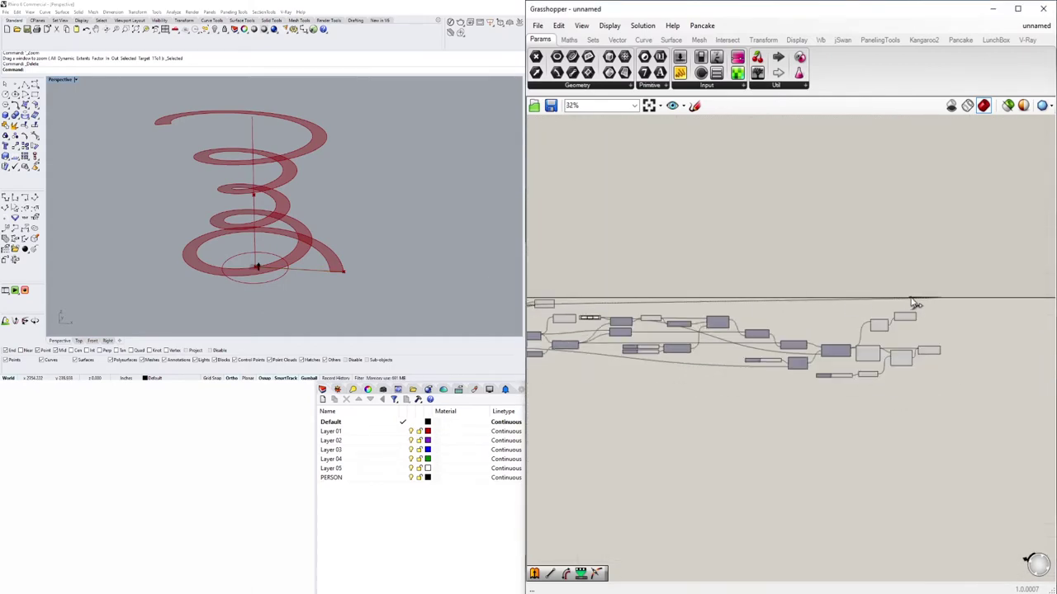
{"action": "scroll", "coordinate": [546, 308], "scroll_direction": "up", "scroll_amount": 10}
{"action": "right_click_drag", "start_coordinate": [259, 264], "coordinate": [391, 214]}
{"action": "right_click_drag", "start_coordinate": [949, 347], "coordinate": [784, 369]}
{"action": "left_click", "coordinate": [814, 304]}
{"action": "double_click", "coordinate": [932, 347]}
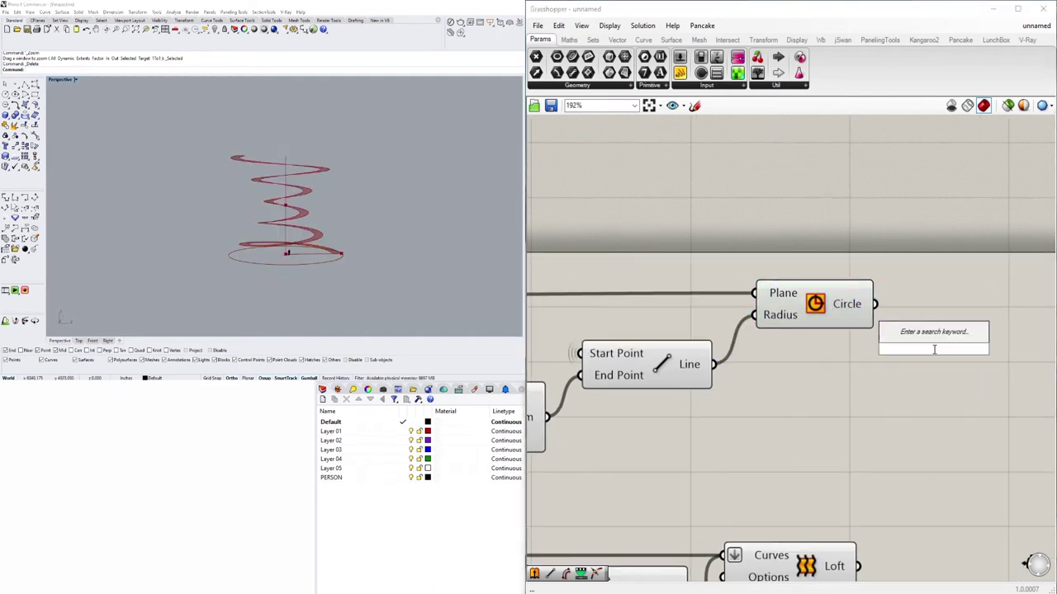
{"action": "right_click_drag", "start_coordinate": [341, 231], "coordinate": [315, 279]}
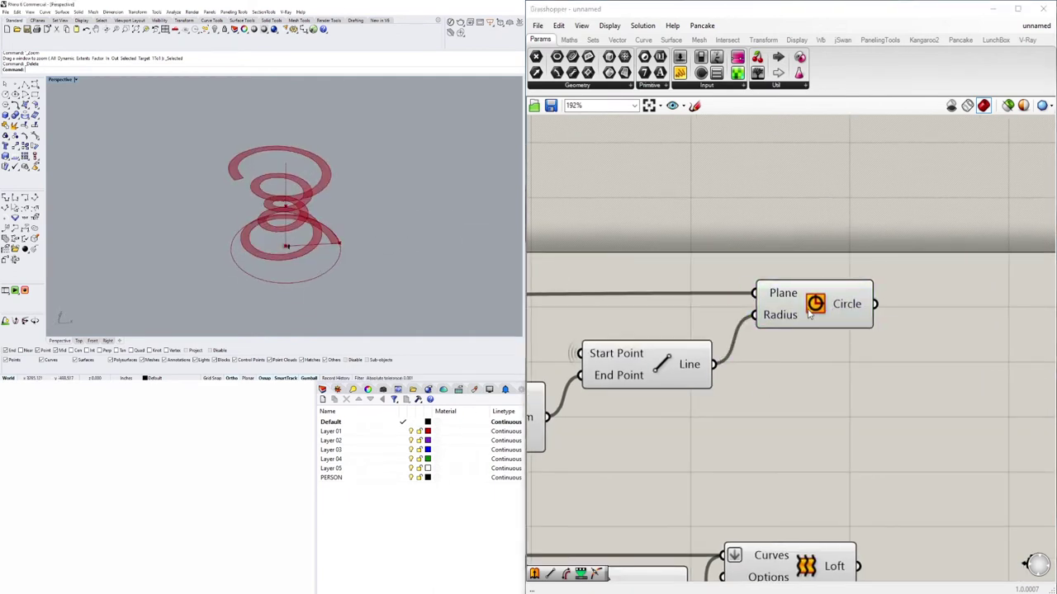
Examine the spiral with its base circle and the chain of components feeding the rotated points.
{"action": "scroll", "coordinate": [809, 312], "scroll_direction": "down", "scroll_amount": 2}
{"action": "left_click", "coordinate": [689, 393]}
{"action": "scroll", "coordinate": [861, 445], "scroll_direction": "down", "scroll_amount": 3}
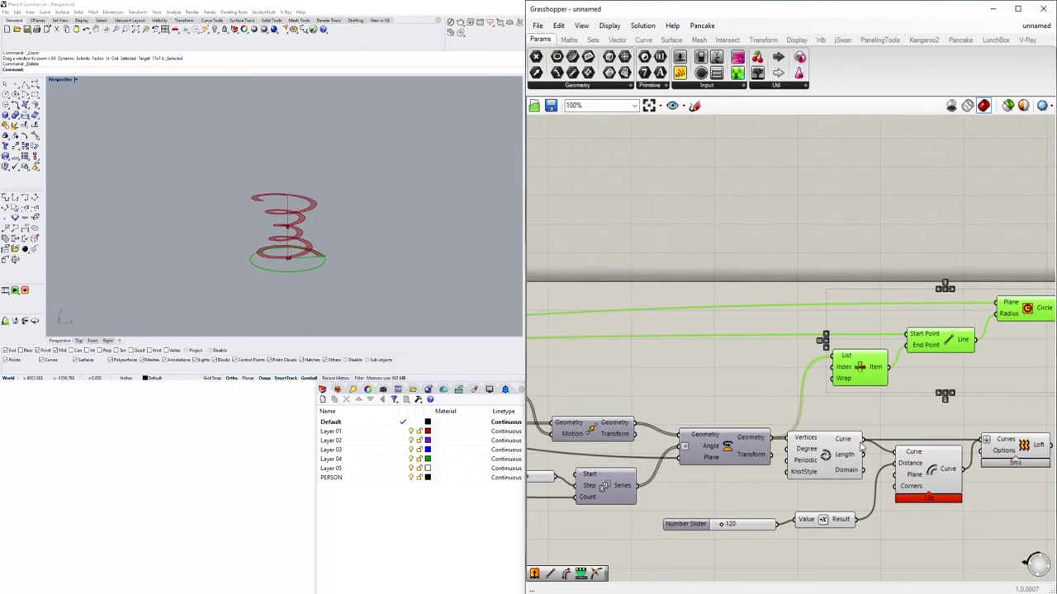
{"action": "left_click", "coordinate": [713, 389]}
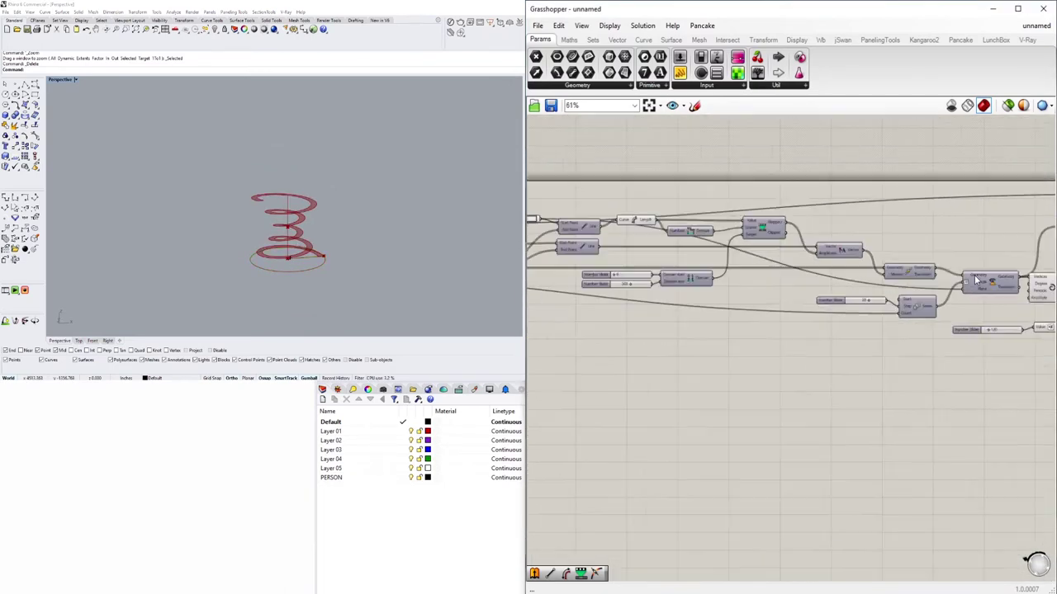
{"action": "scroll", "coordinate": [743, 371], "scroll_direction": "up", "scroll_amount": 1}
{"action": "left_click", "coordinate": [954, 334]}
{"action": "right_click_drag", "start_coordinate": [346, 240], "coordinate": [305, 271]}
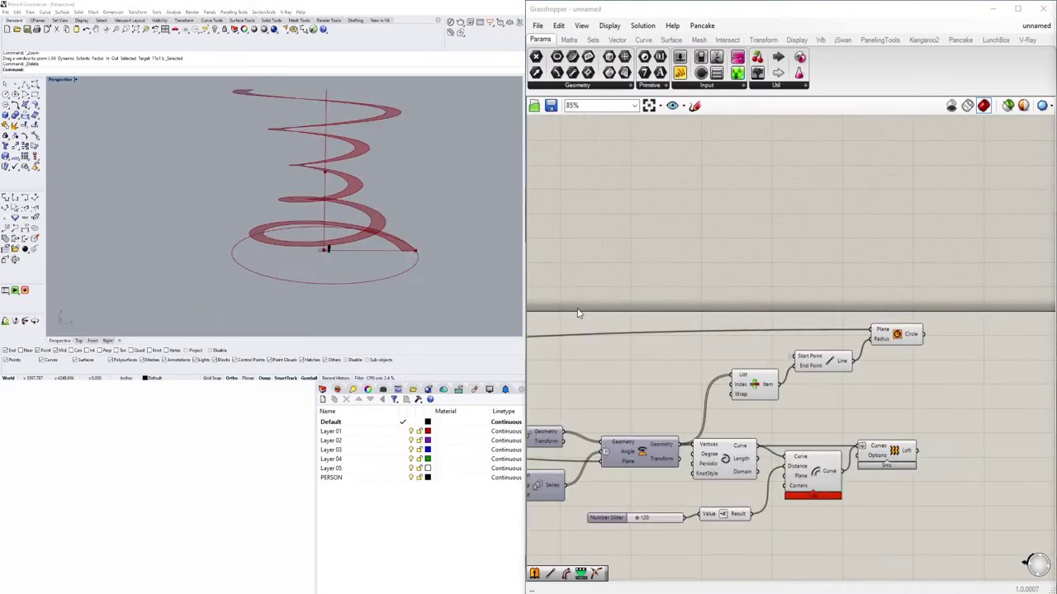
Show the preview of the Move component before Rotate and interpolate a curve through its moved points.
{"action": "right_click_drag", "start_coordinate": [578, 309], "coordinate": [685, 314]}
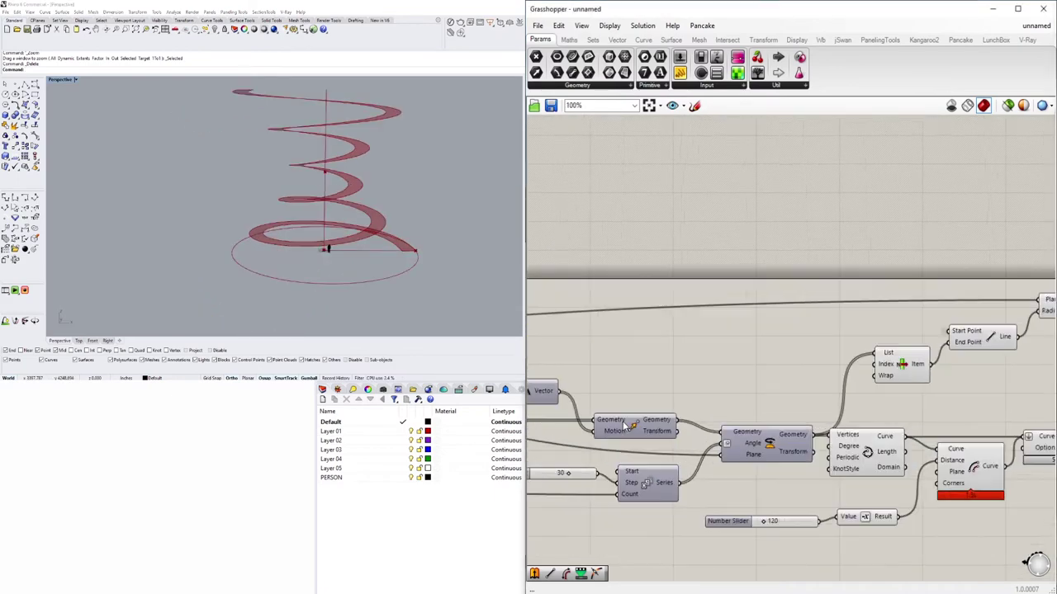
{"action": "middle_click", "coordinate": [632, 430]}
{"action": "double_click", "coordinate": [715, 376]}
{"action": "type", "text": "interpolate"}
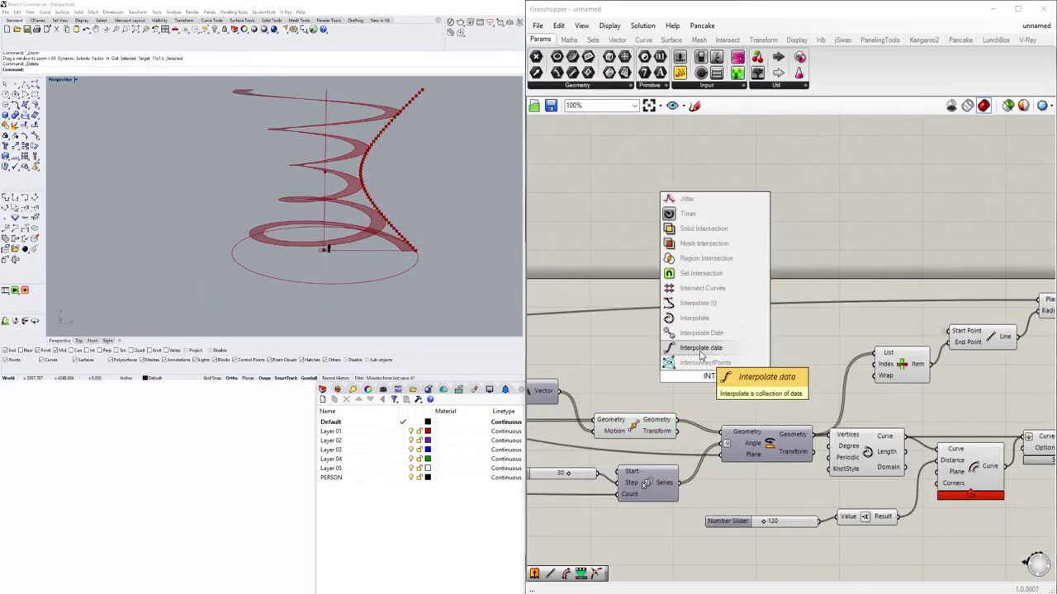
{"action": "key", "text": "Return"}
{"action": "left_click_drag", "start_coordinate": [702, 374], "coordinate": [768, 353]}
{"action": "scroll", "coordinate": [870, 415], "scroll_direction": "down", "scroll_amount": 1}
{"action": "right_click_drag", "start_coordinate": [768, 353], "coordinate": [674, 353]}
Add a Revolution component using the interpolated profile curve as Curve and the vertical polyline as Axis.
{"action": "double_click", "coordinate": [879, 376]}
{"action": "type", "text": "REV"}
{"action": "left_click", "coordinate": [883, 320]}
{"action": "left_click", "coordinate": [673, 353]}
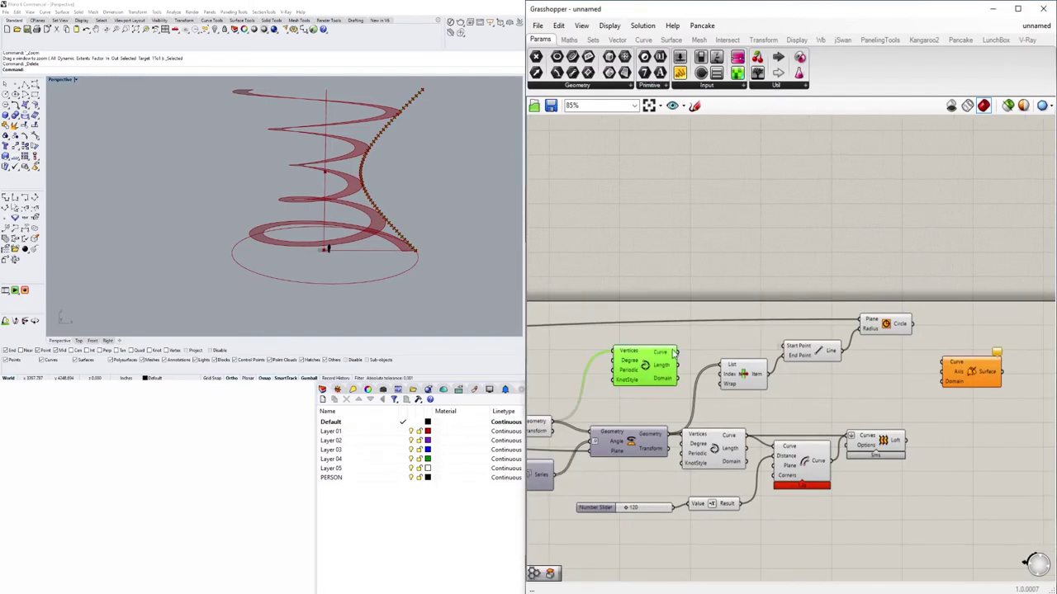
{"action": "scroll", "coordinate": [941, 372], "scroll_direction": "down", "scroll_amount": 2}
{"action": "scroll", "coordinate": [858, 413], "scroll_direction": "up", "scroll_amount": 3}
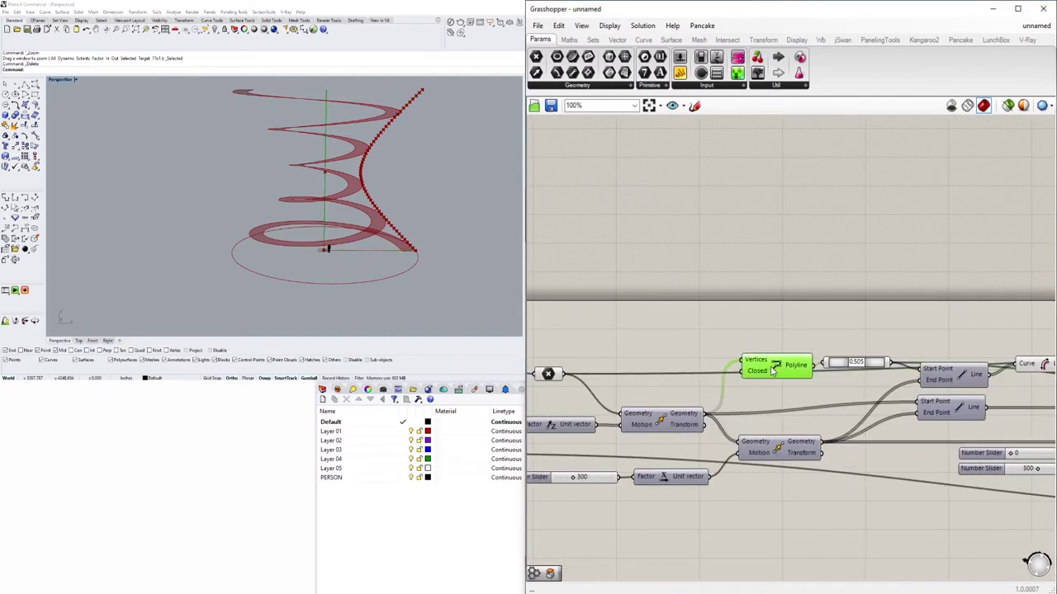
{"action": "scroll", "coordinate": [773, 372], "scroll_direction": "down", "scroll_amount": 3}
{"action": "scroll", "coordinate": [894, 330], "scroll_direction": "up", "scroll_amount": 4}
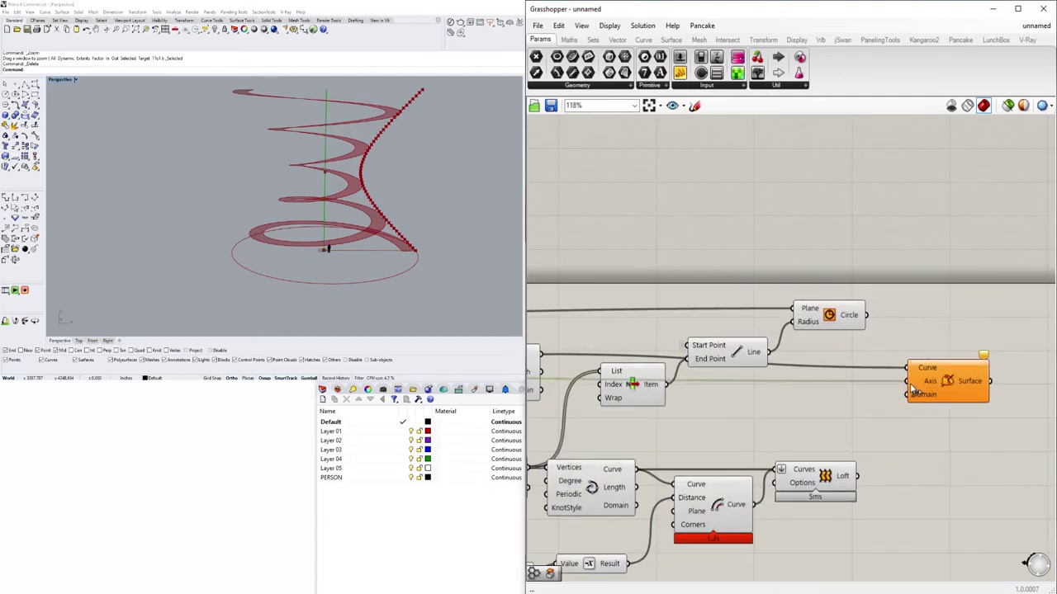
{"action": "left_click_drag", "start_coordinate": [913, 388], "coordinate": [908, 382]}
Turn off the preview of the moved profile points and inspect the revolved surface around the spiral.
{"action": "right_click_drag", "start_coordinate": [537, 461], "coordinate": [726, 460]}
{"action": "right_click_drag", "start_coordinate": [504, 462], "coordinate": [662, 462]}
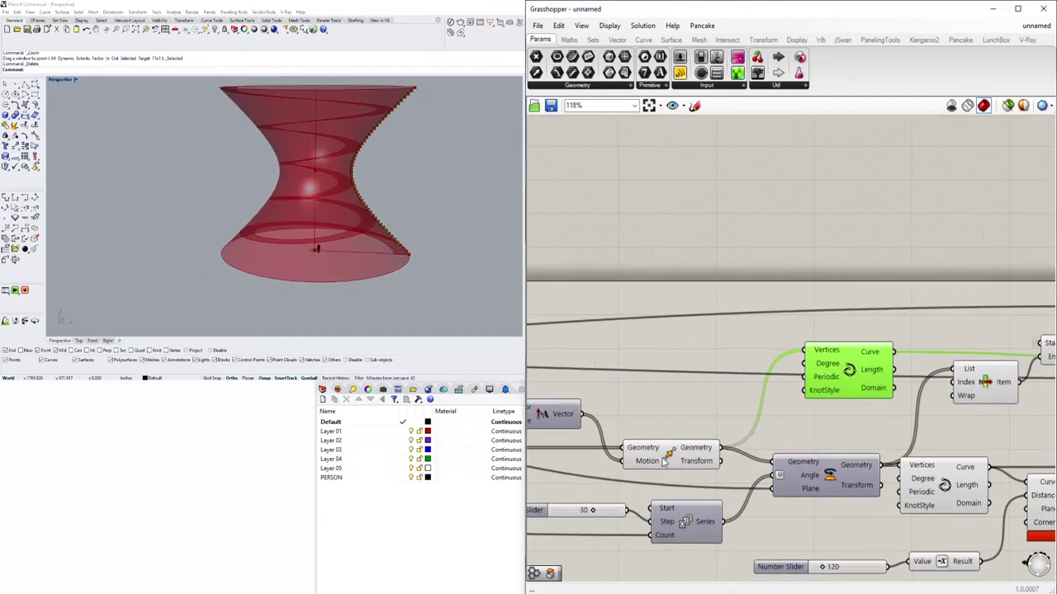
{"action": "left_click", "coordinate": [663, 463]}
{"action": "right_click_drag", "start_coordinate": [900, 463], "coordinate": [528, 481]}
{"action": "left_click", "coordinate": [937, 392]}
{"action": "left_click", "coordinate": [826, 207]}
{"action": "right_click_drag", "start_coordinate": [313, 190], "coordinate": [359, 248]}
{"action": "scroll", "coordinate": [359, 271], "scroll_direction": "up", "scroll_amount": 3}
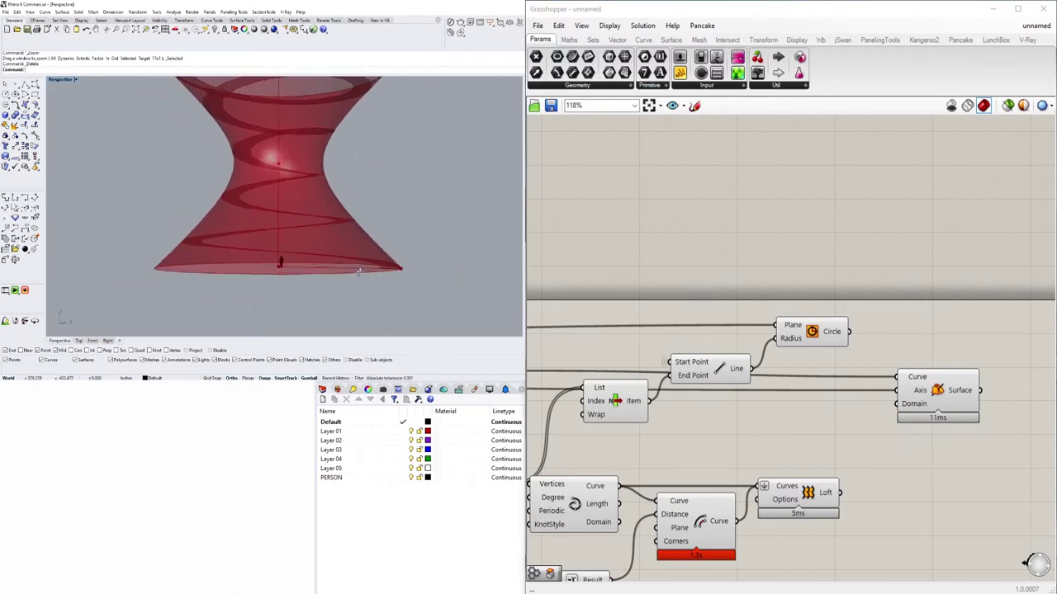
{"action": "scroll", "coordinate": [359, 271], "scroll_direction": "down", "scroll_amount": 3}
{"action": "scroll", "coordinate": [829, 270], "scroll_direction": "down", "scroll_amount": 2}
Add a Move component below the Revolution with a Unit X vector as its Motion.
{"action": "double_click", "coordinate": [888, 455]}
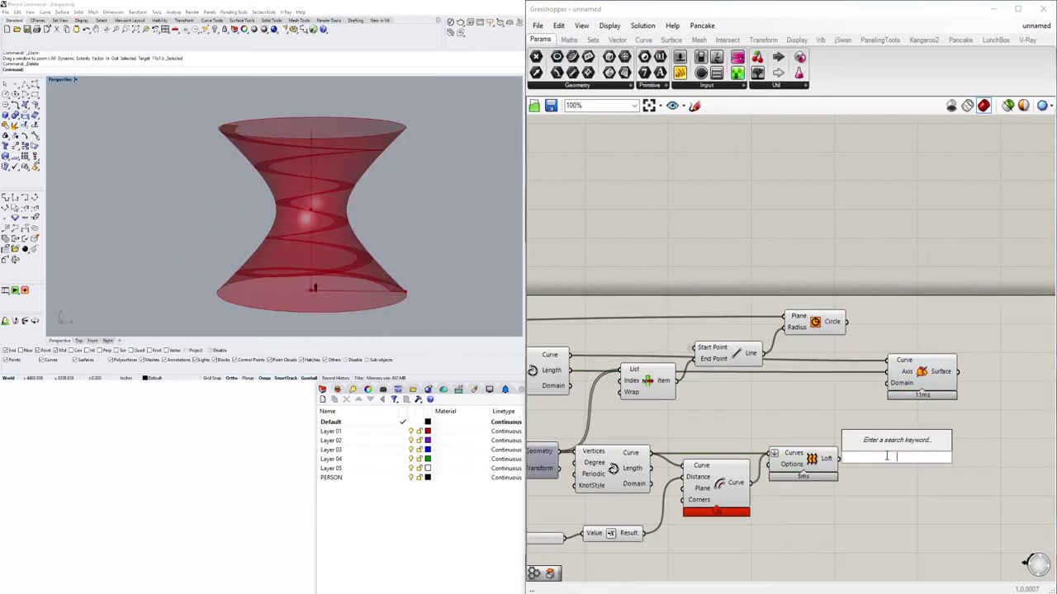
{"action": "type", "text": "move"}
{"action": "key", "text": "Return"}
{"action": "double_click", "coordinate": [805, 421]}
{"action": "type", "text": "unit x"}
{"action": "key", "text": "Return"}
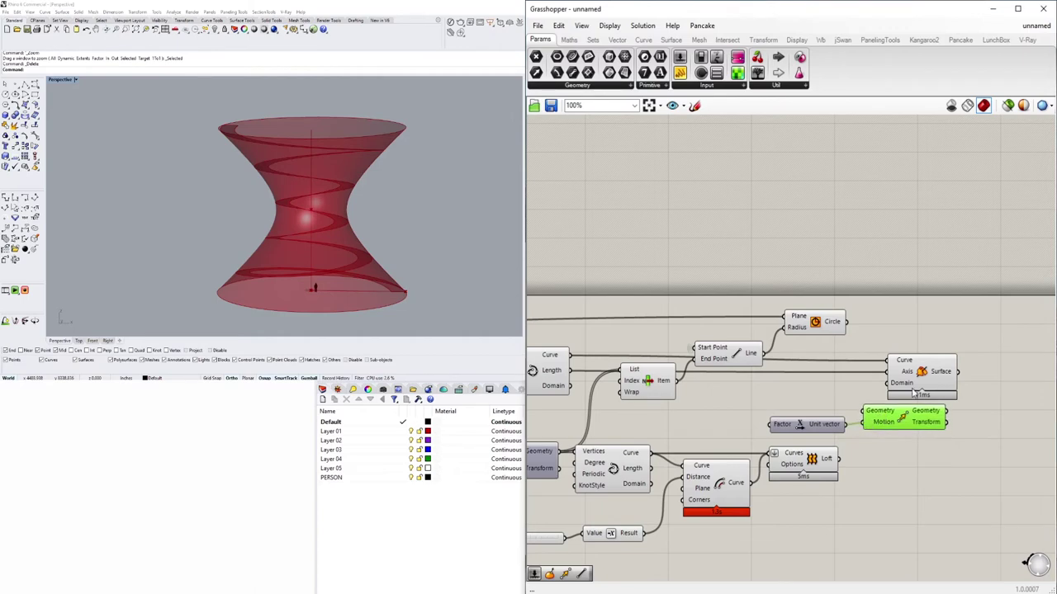
Route the interpolated profile curve through the new Move component into the Revolution's Curve input.
{"action": "left_click", "coordinate": [913, 393]}
{"action": "right_click_drag", "start_coordinate": [533, 350], "coordinate": [662, 337]}
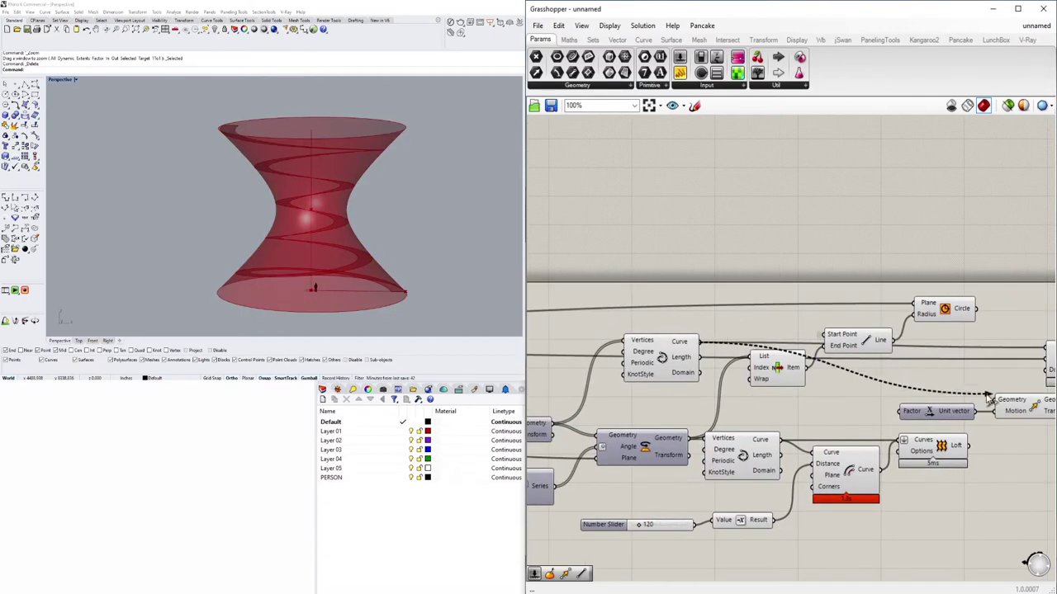
{"action": "left_click_drag", "start_coordinate": [988, 397], "coordinate": [864, 373]}
Add a number slider created from 240 to the new Unit X Factor and set it to 134.
{"action": "left_click", "coordinate": [714, 445]}
{"action": "right_click_drag", "start_coordinate": [535, 426], "coordinate": [754, 419]}
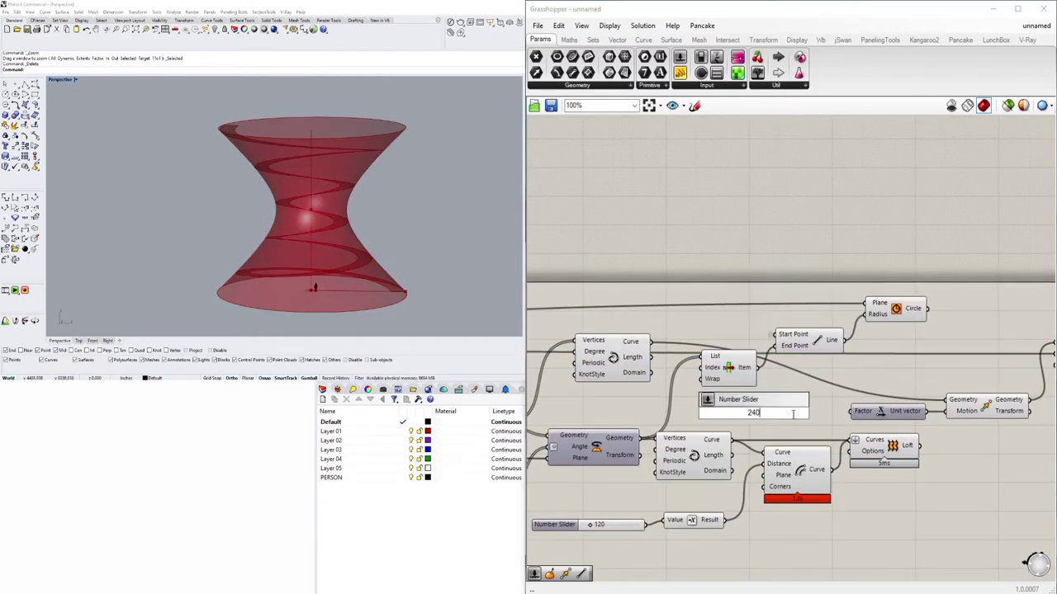
{"action": "key", "text": "Return"}
{"action": "scroll", "coordinate": [792, 415], "scroll_direction": "up", "scroll_amount": 5}
{"action": "left_click_drag", "start_coordinate": [806, 424], "coordinate": [792, 385]}
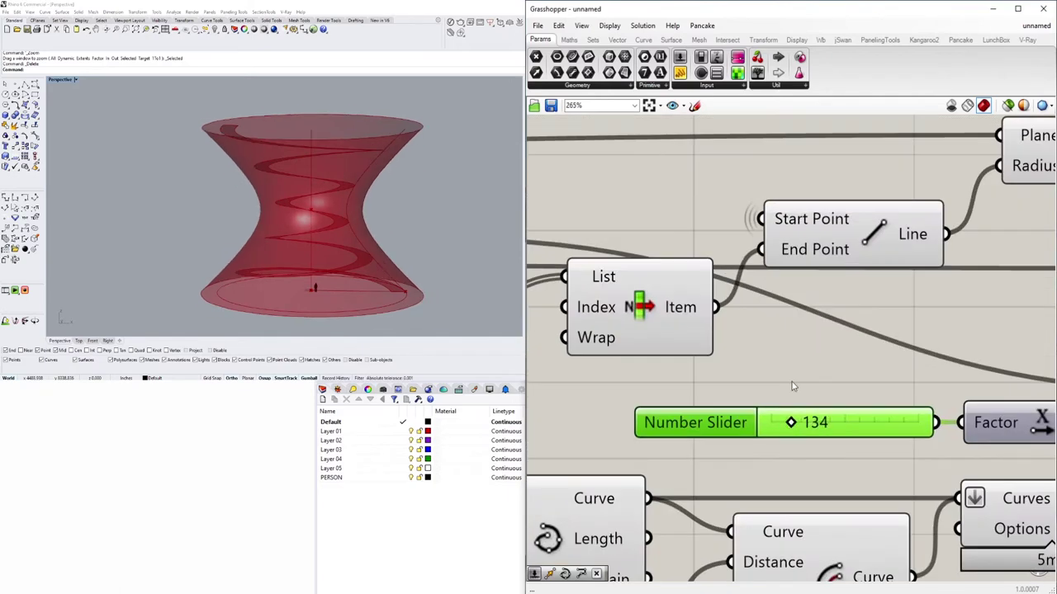
Turn off the previews of the List Item, Line and Circle components that build the base circle.
{"action": "scroll", "coordinate": [776, 384], "scroll_direction": "down", "scroll_amount": 5}
{"action": "left_click_drag", "start_coordinate": [873, 366], "coordinate": [684, 306]}
{"action": "middle_click", "coordinate": [596, 306]}
{"action": "scroll", "coordinate": [800, 341], "scroll_direction": "down", "scroll_amount": 1}
{"action": "left_click", "coordinate": [882, 286]}
{"action": "middle_click", "coordinate": [881, 286]}
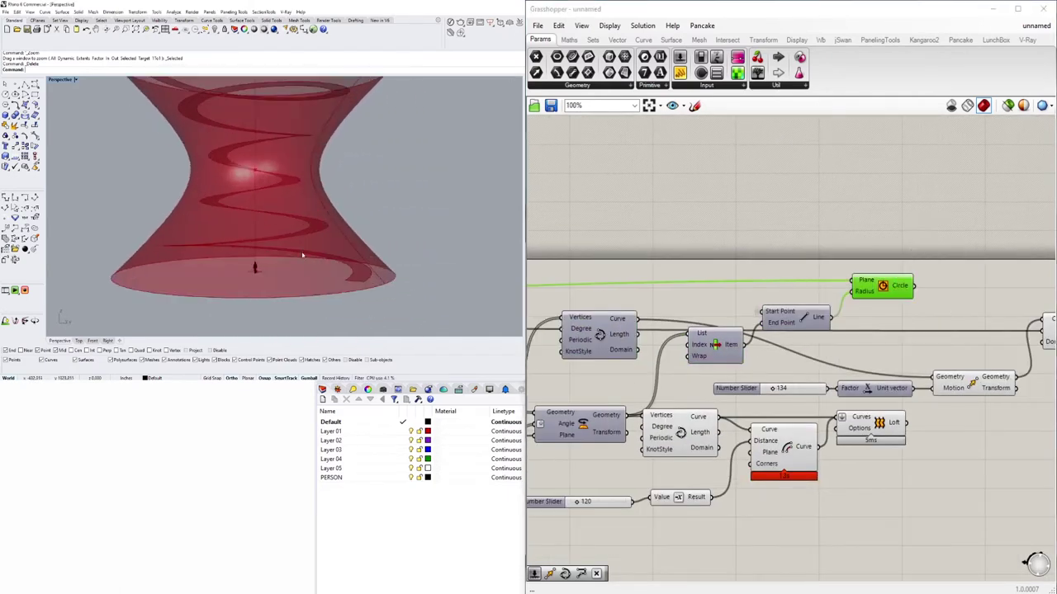
Set the slider that offsets the revolved profile to 0 and check the surface against the spiral.
{"action": "scroll", "coordinate": [748, 405], "scroll_direction": "up", "scroll_amount": 4}
{"action": "left_click_drag", "start_coordinate": [795, 373], "coordinate": [792, 374]}
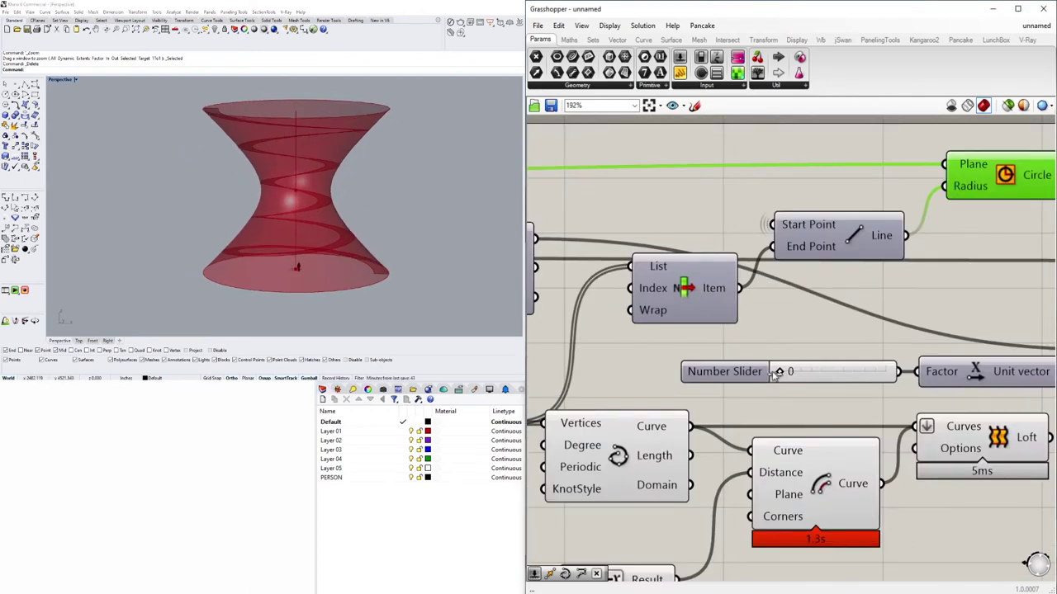
{"action": "right_click_drag", "start_coordinate": [476, 288], "coordinate": [435, 287]}
{"action": "scroll", "coordinate": [291, 257], "scroll_direction": "up", "scroll_amount": 5}
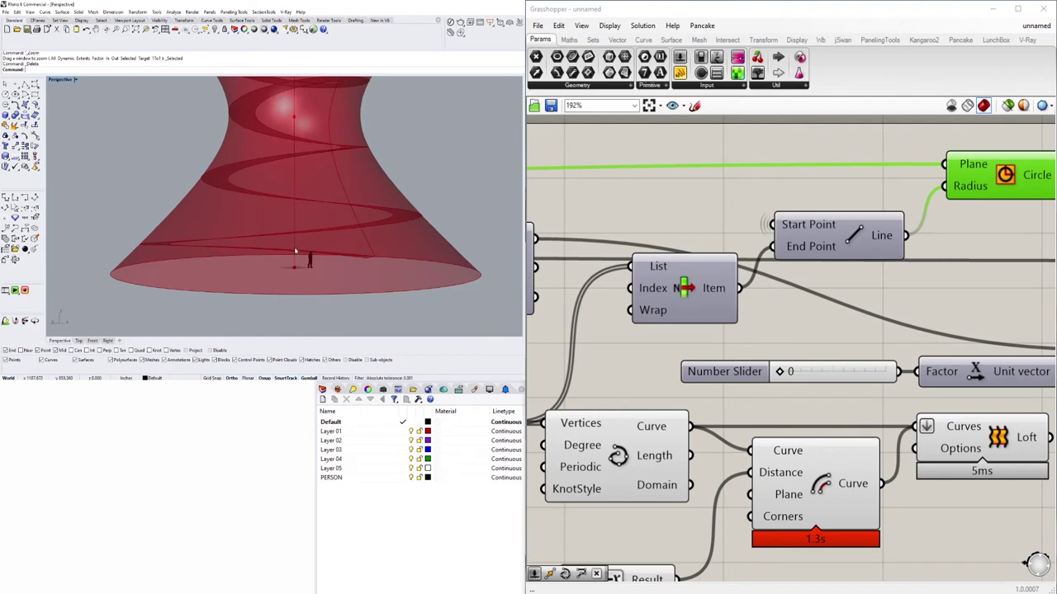
{"action": "scroll", "coordinate": [295, 251], "scroll_direction": "down", "scroll_amount": 5}
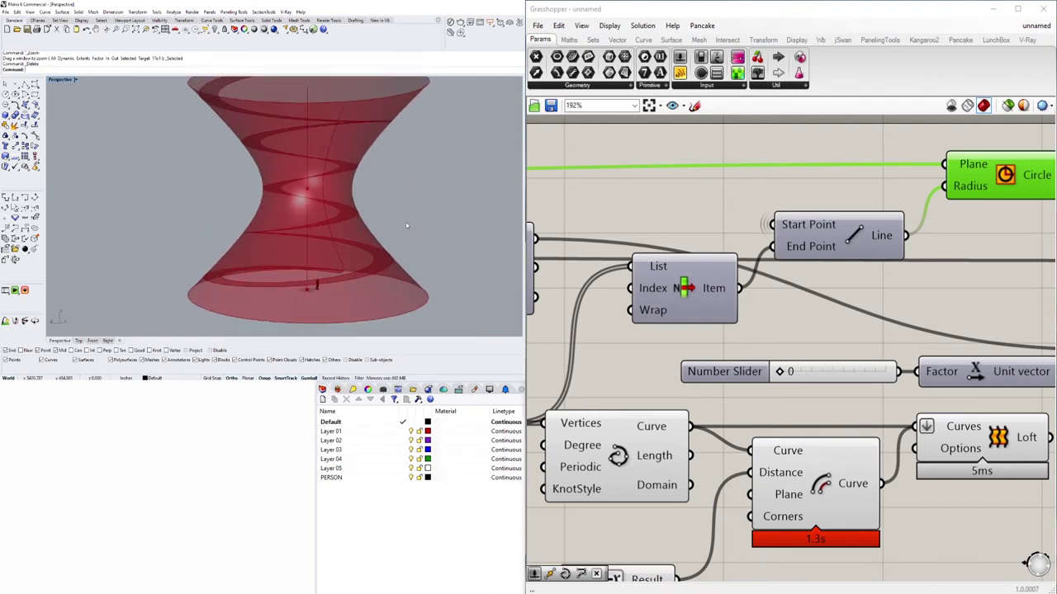
Add a LunchBox diamond panel component and wire the revolved surface into its Surface input.
{"action": "scroll", "coordinate": [364, 230], "scroll_direction": "down", "scroll_amount": 2}
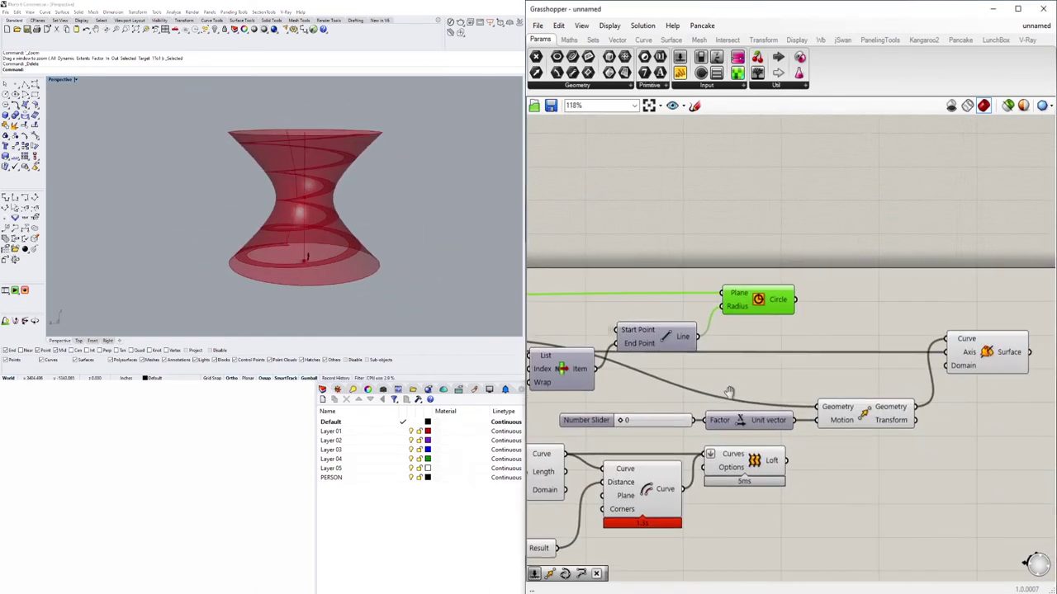
{"action": "right_click_drag", "start_coordinate": [293, 222], "coordinate": [209, 179]}
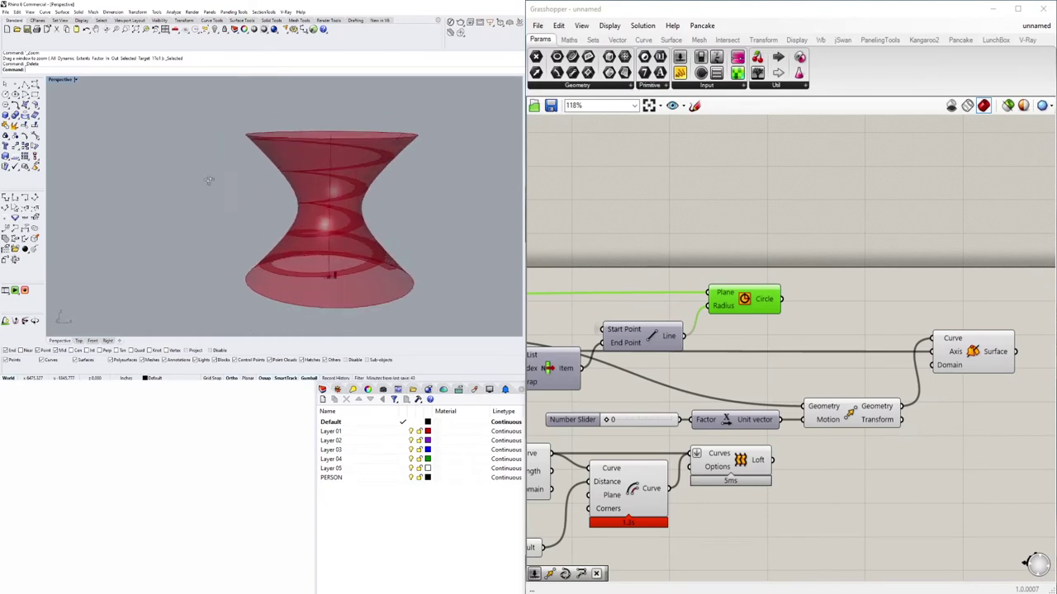
{"action": "right_click_drag", "start_coordinate": [366, 272], "coordinate": [294, 258]}
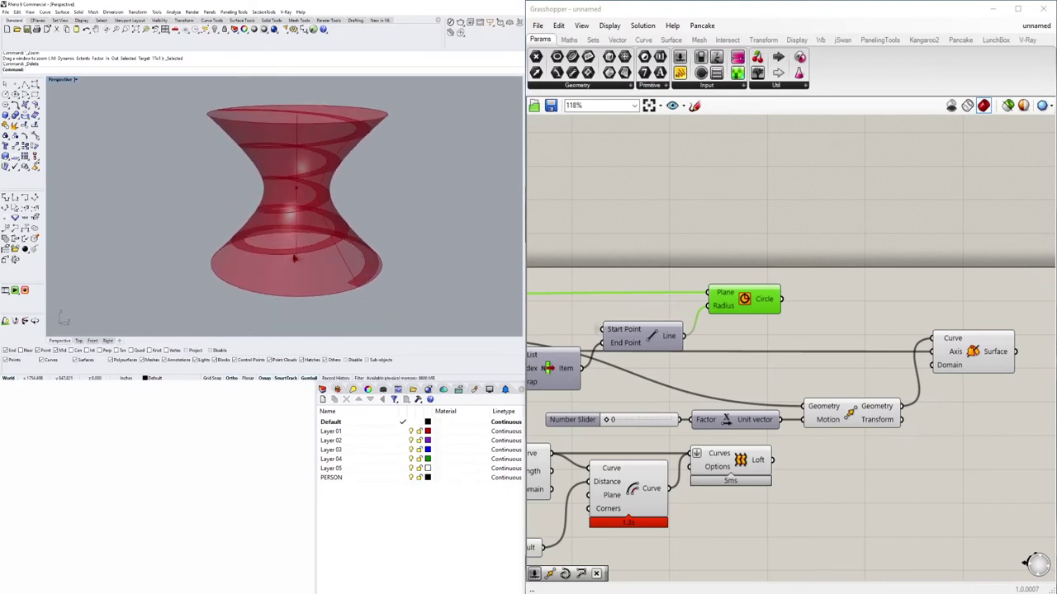
{"action": "scroll", "coordinate": [616, 376], "scroll_direction": "down", "scroll_amount": 5}
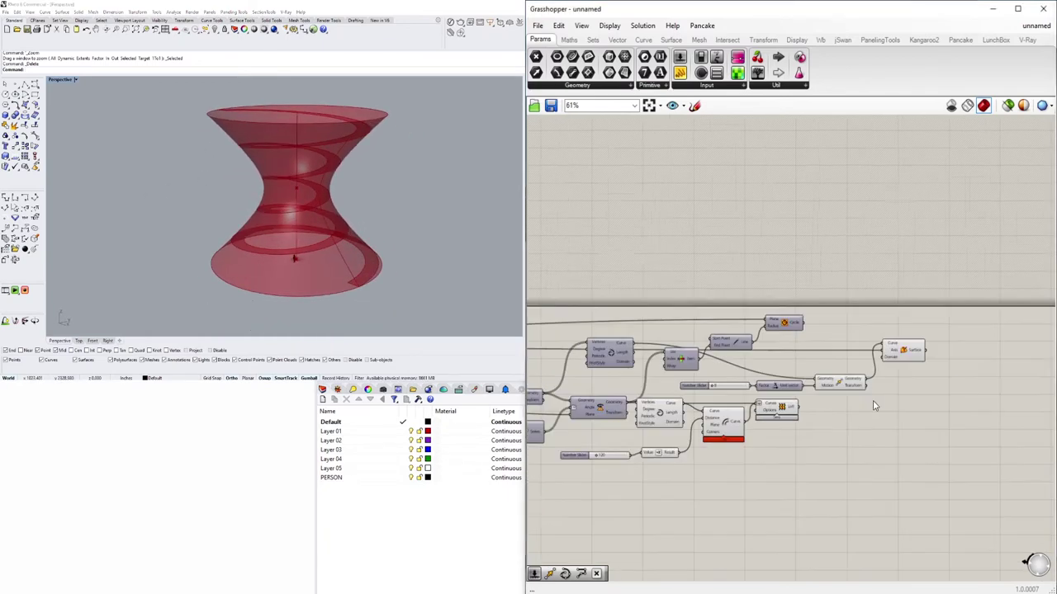
{"action": "left_click", "coordinate": [996, 40]}
{"action": "left_click", "coordinate": [890, 86]}
{"action": "left_click", "coordinate": [837, 113]}
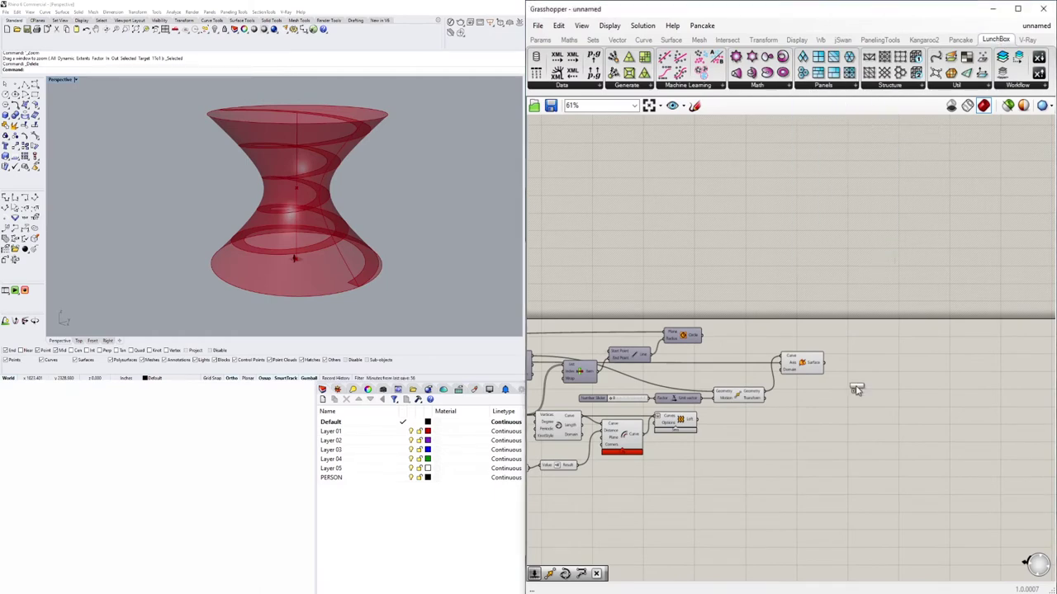
{"action": "scroll", "coordinate": [856, 389], "scroll_direction": "up", "scroll_amount": 3}
{"action": "left_click", "coordinate": [892, 388]}
{"action": "left_click_drag", "start_coordinate": [791, 354], "coordinate": [857, 380]}
Add a number slider set to 20 and wire it into the panel component's U Divisions.
{"action": "double_click", "coordinate": [741, 443]}
{"action": "type", "text": "20"}
{"action": "key", "text": "Return"}
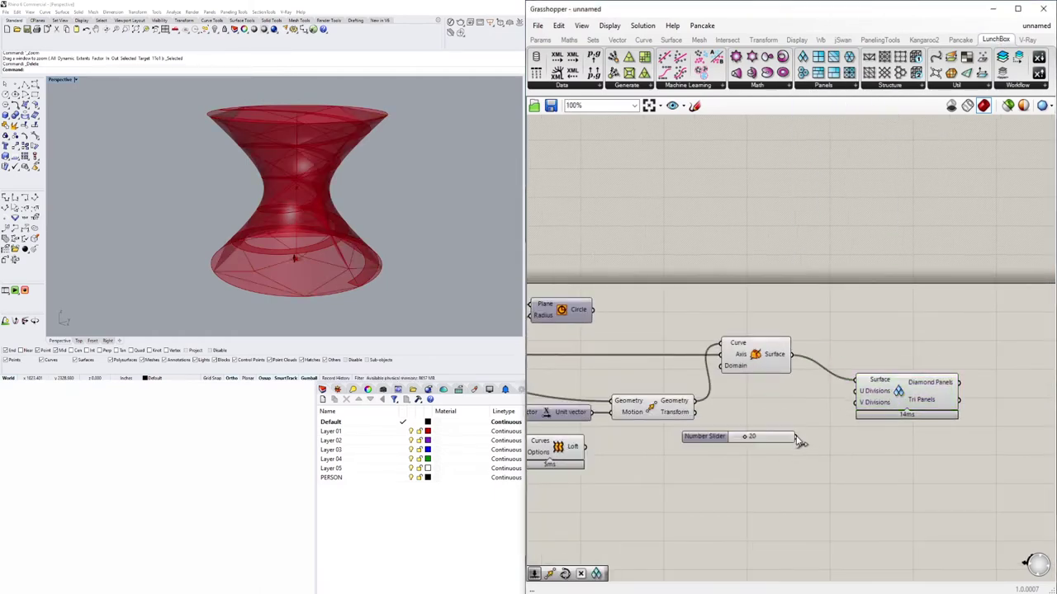
{"action": "left_click_drag", "start_coordinate": [795, 437], "coordinate": [859, 391]}
{"action": "left_click_drag", "start_coordinate": [906, 395], "coordinate": [926, 393]}
Add a Division component fed by the U Divisions slider and wire its result into V Divisions.
{"action": "left_click", "coordinate": [816, 483]}
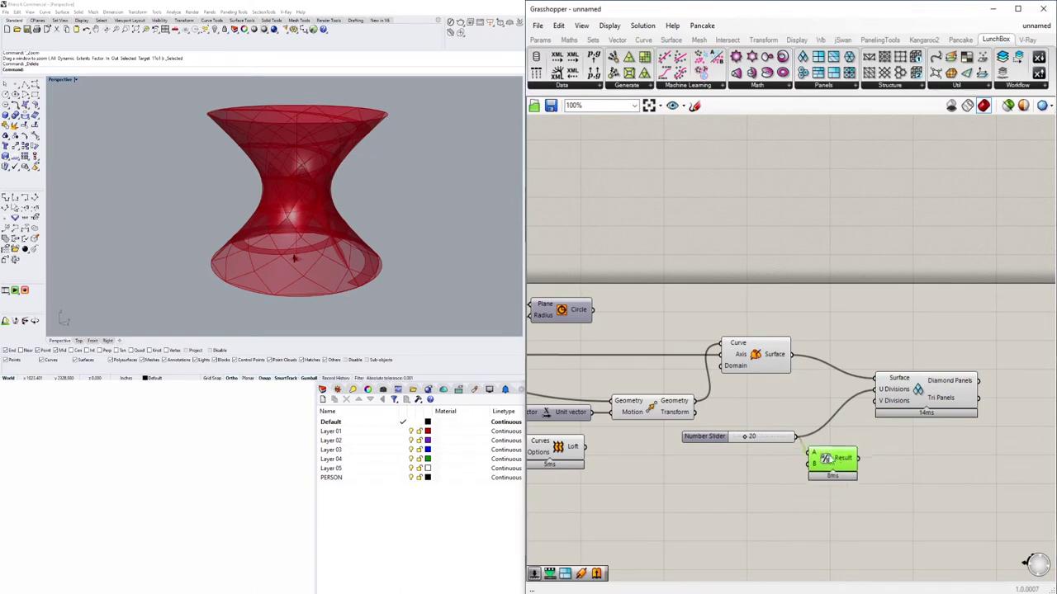
{"action": "left_click_drag", "start_coordinate": [857, 458], "coordinate": [913, 426]}
{"action": "left_click_drag", "start_coordinate": [999, 504], "coordinate": [636, 412]}
{"action": "left_click_drag", "start_coordinate": [941, 459], "coordinate": [809, 398]}
Turn off the preview of the Revolution surface to leave only the panels displayed.
{"action": "scroll", "coordinate": [908, 464], "scroll_direction": "down", "scroll_amount": 2}
{"action": "scroll", "coordinate": [951, 348], "scroll_direction": "up", "scroll_amount": 1}
{"action": "left_click_drag", "start_coordinate": [774, 323], "coordinate": [896, 388]}
{"action": "key", "text": "space"}
{"action": "right_click_drag", "start_coordinate": [281, 207], "coordinate": [366, 256]}
Join the diamond and triangular panels with a flattened Brep Join, and hide the panel and join previews.
{"action": "scroll", "coordinate": [381, 234], "scroll_direction": "up", "scroll_amount": 3}
{"action": "right_click_drag", "start_coordinate": [1032, 417], "coordinate": [858, 397]}
{"action": "double_click", "coordinate": [936, 396]}
{"action": "type", "text": "JOI"}
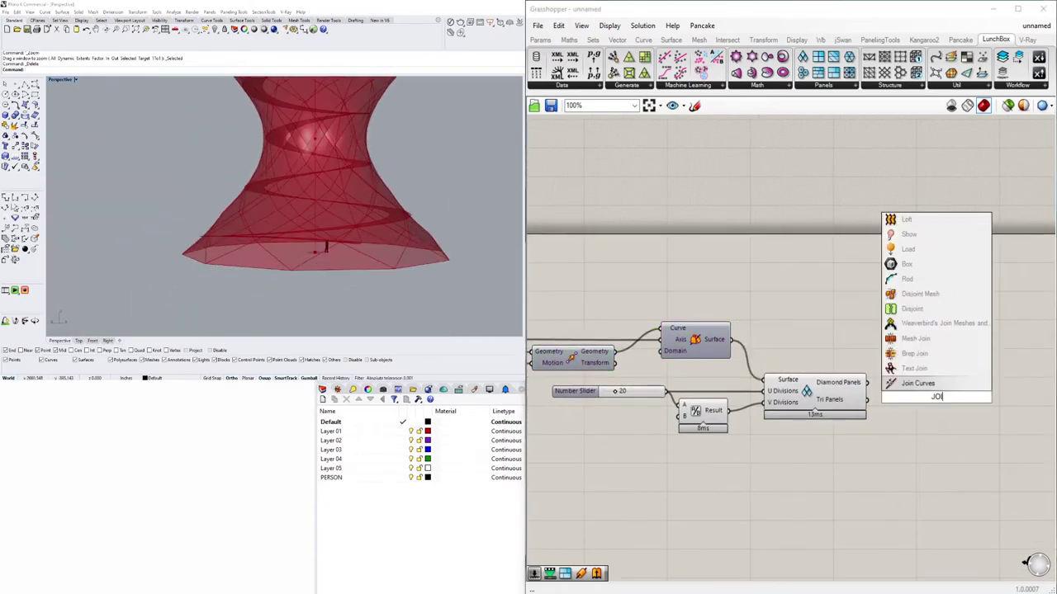
{"action": "left_click", "coordinate": [915, 354]}
{"action": "left_click_drag", "start_coordinate": [867, 382], "coordinate": [901, 384]}
{"action": "right_click", "coordinate": [907, 382]}
{"action": "left_click", "coordinate": [933, 465]}
{"action": "scroll", "coordinate": [844, 333], "scroll_direction": "down", "scroll_amount": 1}
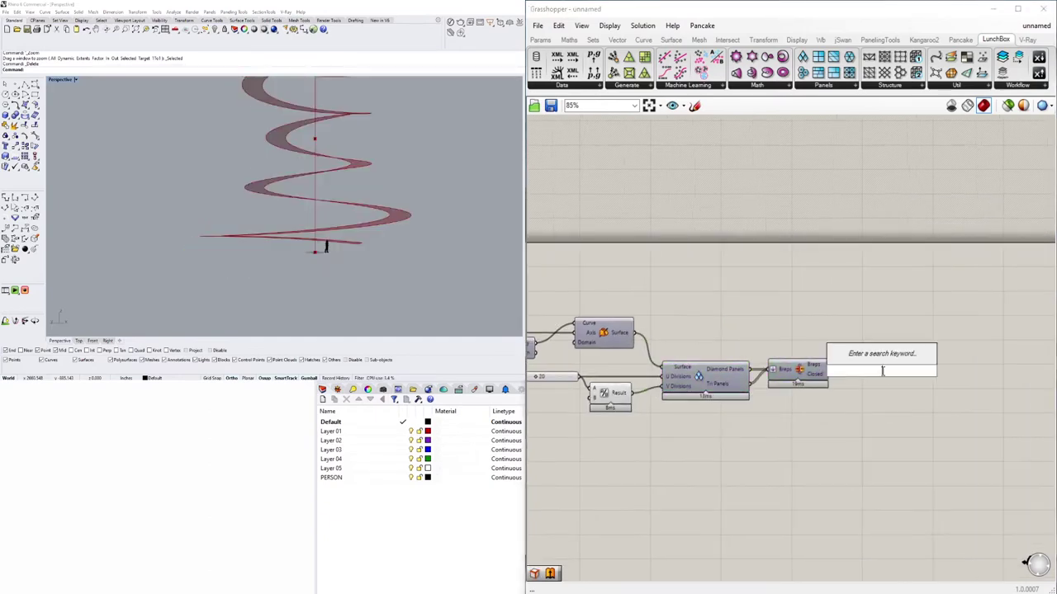
Extract the edges of the joined panels with a Brep Edges component.
{"action": "type", "text": "BREP"}
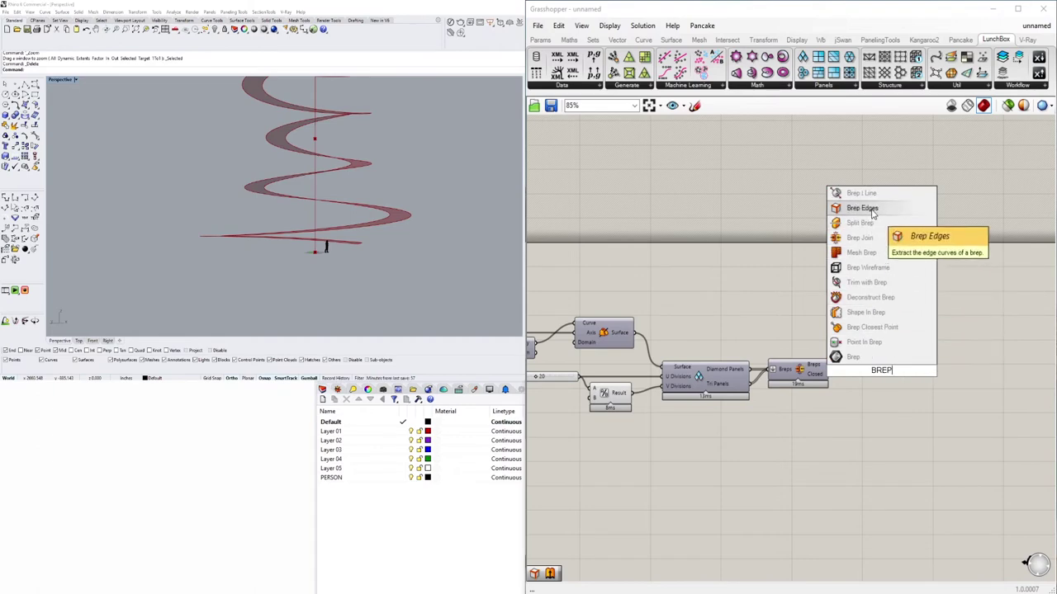
{"action": "left_click", "coordinate": [860, 238]}
{"action": "left_click_drag", "start_coordinate": [828, 369], "coordinate": [848, 370]}
Add a Pipe component on the interior edges and drive its radius with a number slider set to 3.
{"action": "scroll", "coordinate": [974, 358], "scroll_direction": "up", "scroll_amount": 1}
{"action": "scroll", "coordinate": [900, 383], "scroll_direction": "up", "scroll_amount": 1}
{"action": "double_click", "coordinate": [900, 383]}
{"action": "type", "text": "pipe"}
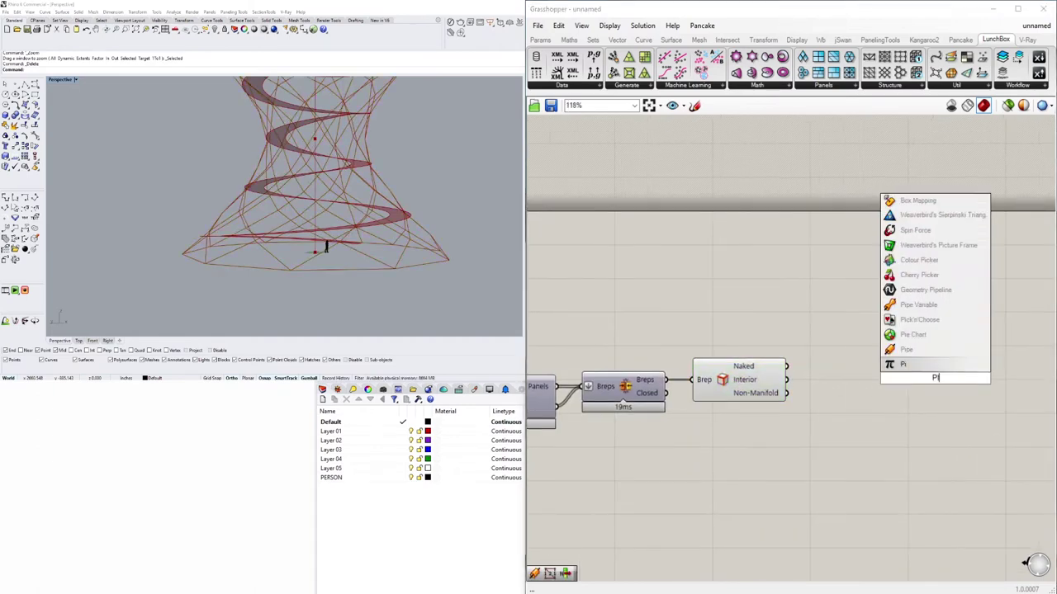
{"action": "key", "text": "Return"}
{"action": "right_click", "coordinate": [921, 384]}
{"action": "key", "text": "Escape"}
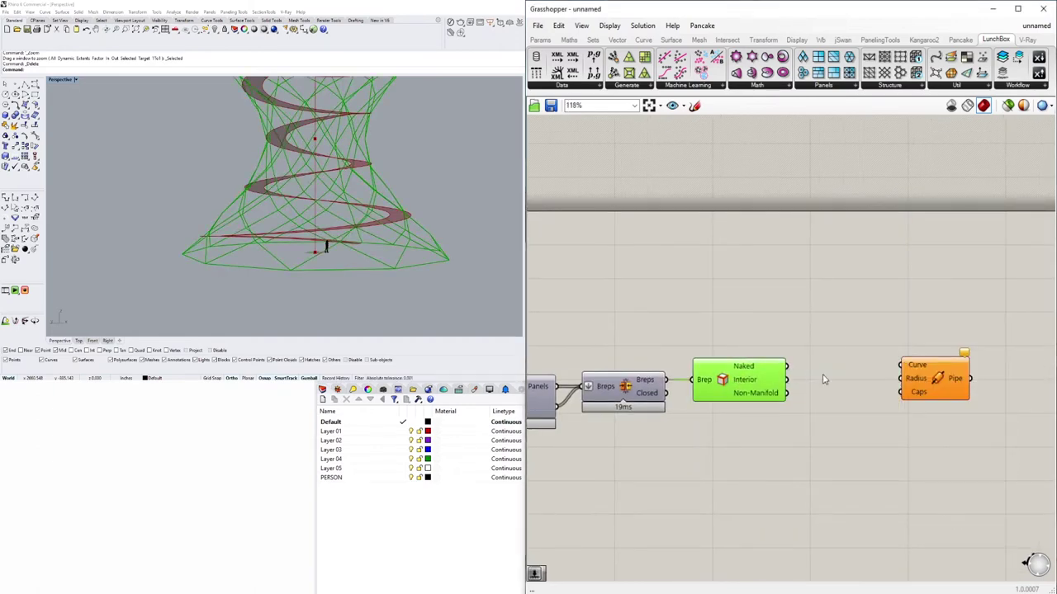
{"action": "left_click_drag", "start_coordinate": [948, 411], "coordinate": [950, 439]}
{"action": "double_click", "coordinate": [743, 442]}
{"action": "type", "text": "3"}
{"action": "key", "text": "Return"}
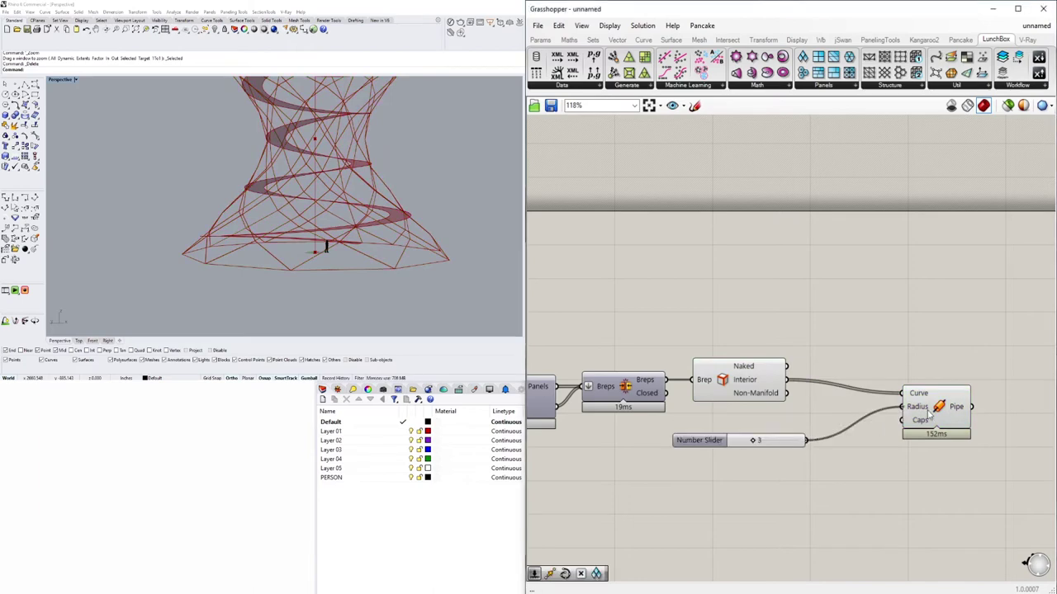
Move the radius slider and the Pipe component closer to Brep Edges and inspect the pipe thickness against the human figure.
{"action": "left_click_drag", "start_coordinate": [699, 440], "coordinate": [679, 420]}
{"action": "left_click", "coordinate": [931, 405]}
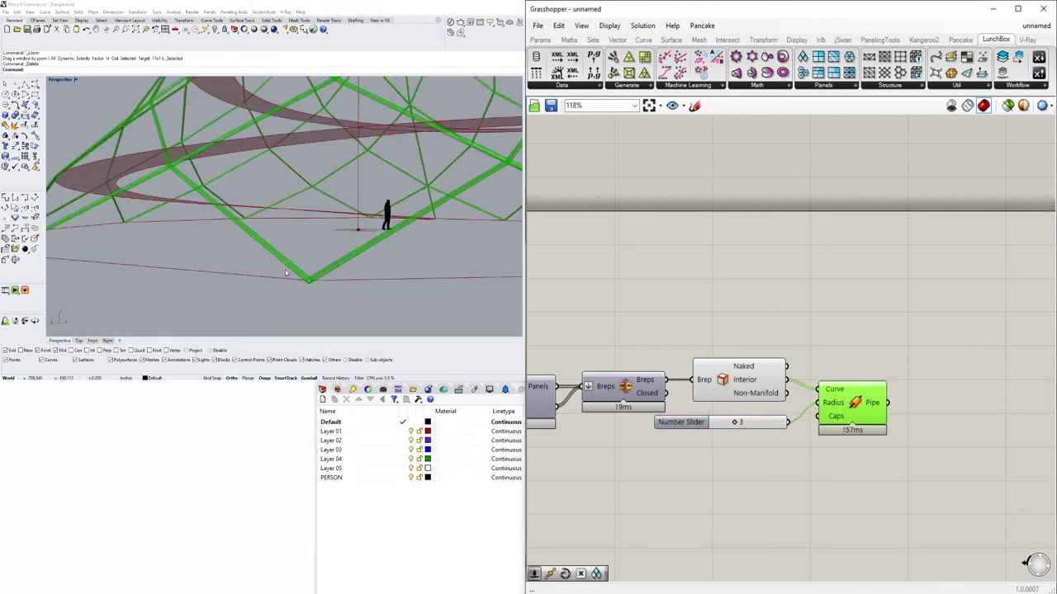
{"action": "scroll", "coordinate": [853, 401], "scroll_direction": "up", "scroll_amount": 1}
{"action": "left_click_drag", "start_coordinate": [930, 406], "coordinate": [896, 393]}
Add a Multiplication component and wire the pipe radius slider into its A input.
{"action": "double_click", "coordinate": [778, 451]}
{"action": "left_click_drag", "start_coordinate": [767, 450], "coordinate": [818, 460]}
{"action": "right_click_drag", "start_coordinate": [826, 512], "coordinate": [763, 522]}
{"action": "left_click_drag", "start_coordinate": [715, 434], "coordinate": [745, 454]}
Duplicate the Pipe component above the original and move both pipes further along the canvas.
{"action": "left_click_drag", "start_coordinate": [829, 404], "coordinate": [875, 404]}
{"action": "left_click_drag", "start_coordinate": [876, 353], "coordinate": [876, 352], "text": "alt"}
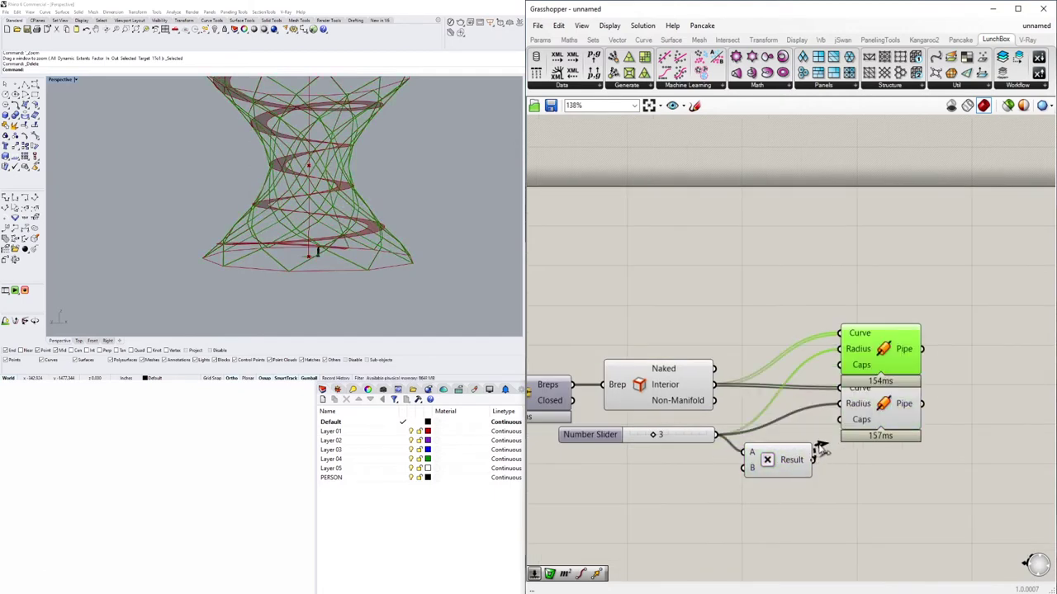
{"action": "left_click", "coordinate": [911, 410], "text": "shift"}
{"action": "left_click_drag", "start_coordinate": [911, 411], "coordinate": [986, 410]}
Place the radius slider and Multiplication above Brep Edges, with the multiplied result wired into the upper Pipe's Radius.
{"action": "left_click", "coordinate": [785, 463]}
{"action": "left_click", "coordinate": [590, 434], "text": "shift"}
{"action": "left_click_drag", "start_coordinate": [589, 435], "coordinate": [567, 312]}
{"action": "left_click_drag", "start_coordinate": [778, 472], "coordinate": [813, 318]}
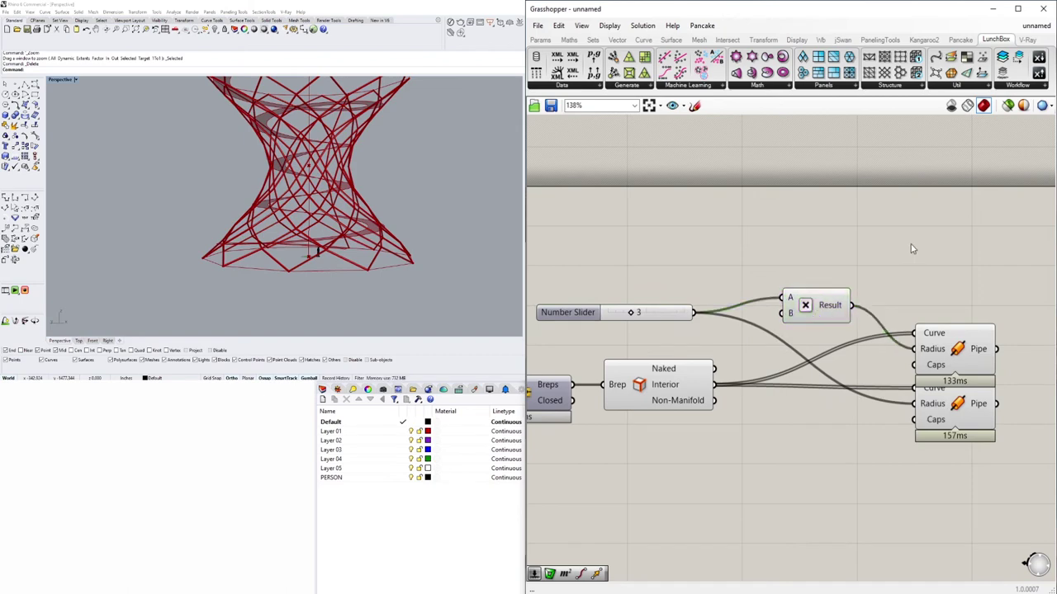
Replace the upper Pipe's Curve input with the Naked edges from Brep Edges.
{"action": "scroll", "coordinate": [912, 249], "scroll_direction": "down", "scroll_amount": 2}
{"action": "left_click", "coordinate": [578, 312]}
{"action": "left_click", "coordinate": [950, 405]}
{"action": "left_click", "coordinate": [966, 349]}
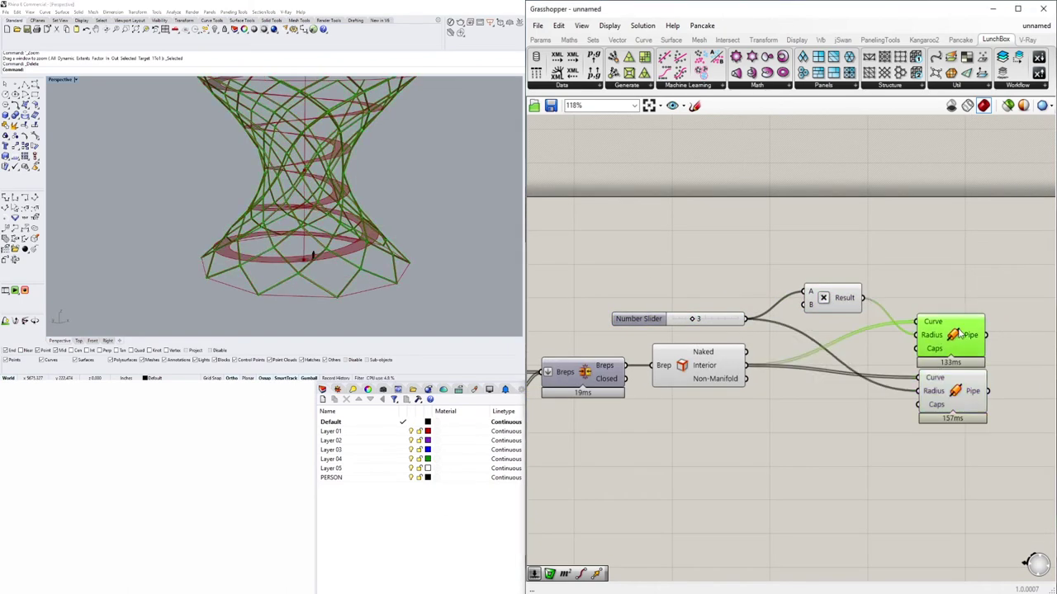
{"action": "left_click", "coordinate": [725, 365]}
{"action": "left_click_drag", "start_coordinate": [746, 352], "coordinate": [918, 322]}
{"action": "left_click", "coordinate": [922, 232]}
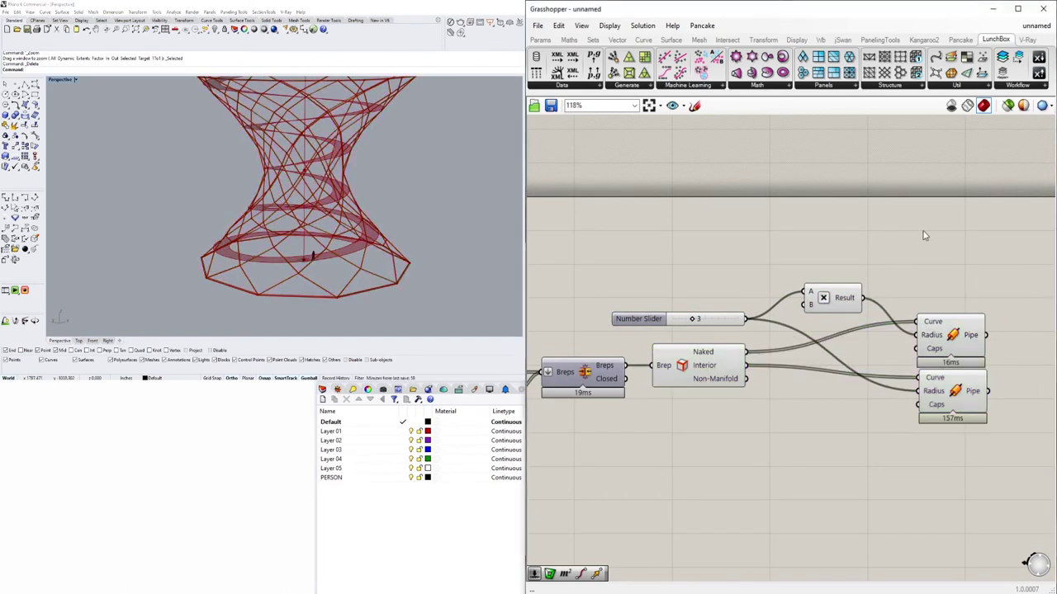
Set the Domain start slider that controls the tower's waist to 150.
{"action": "scroll", "coordinate": [303, 255], "scroll_direction": "down", "scroll_amount": 2}
{"action": "scroll", "coordinate": [347, 272], "scroll_direction": "up", "scroll_amount": 3}
{"action": "scroll", "coordinate": [361, 284], "scroll_direction": "down", "scroll_amount": 3}
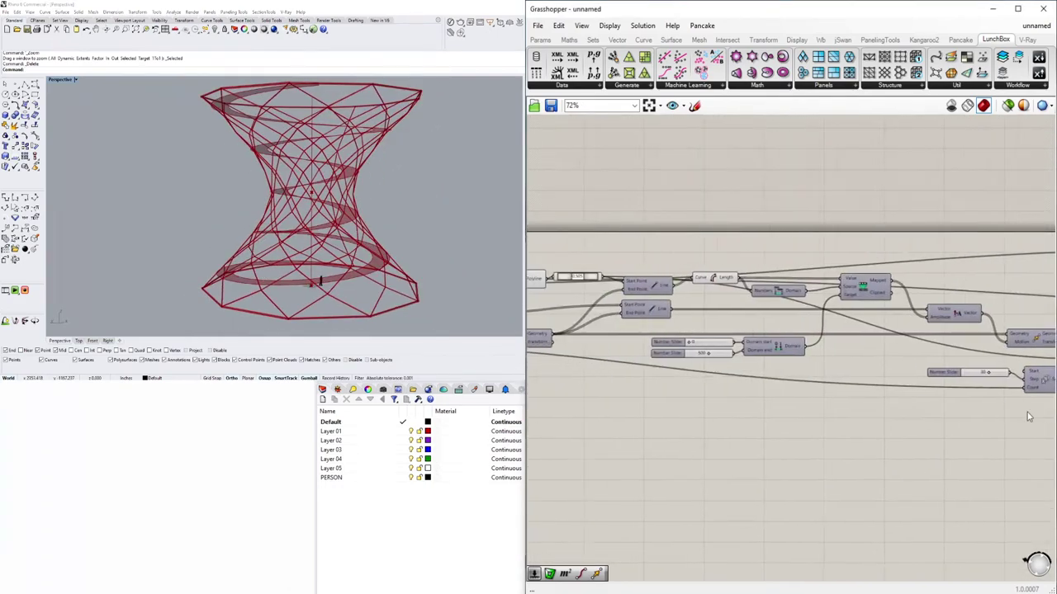
{"action": "double_click", "coordinate": [702, 331]}
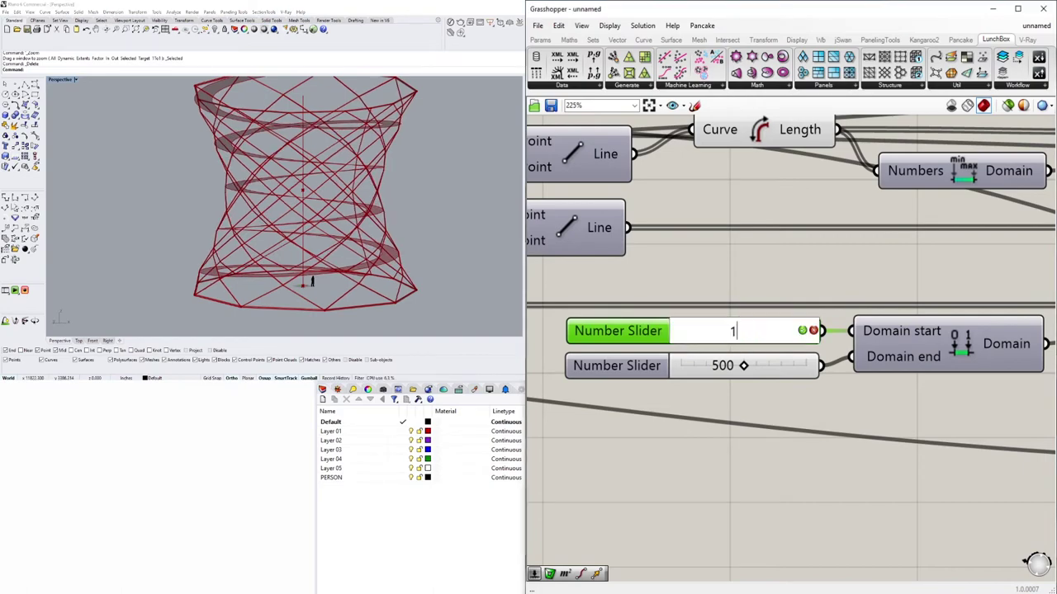
{"action": "key", "text": "Return"}
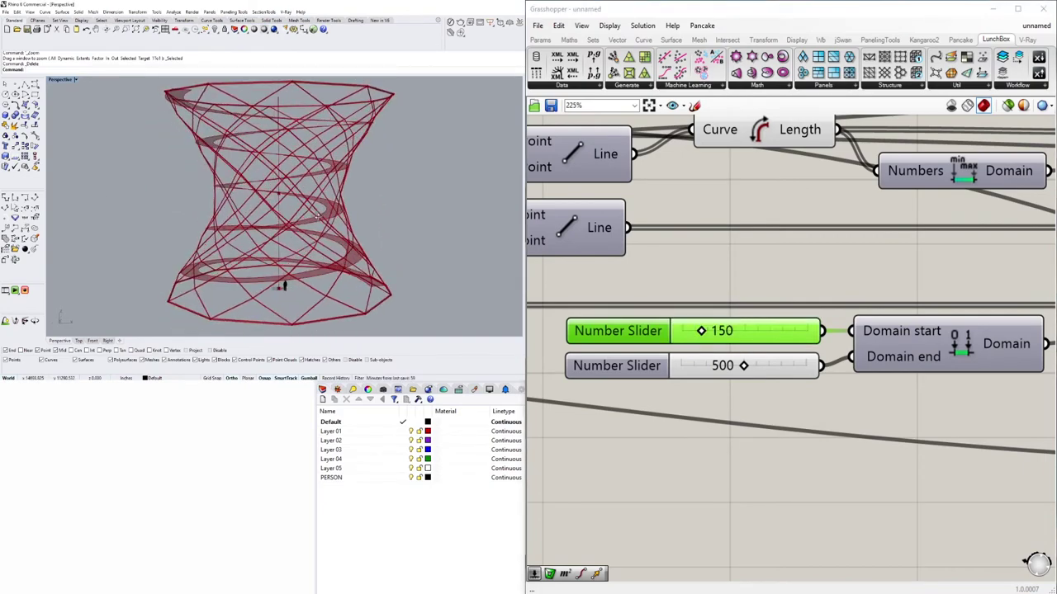
Set the slider that controls the spiral ramp's offset distance to 240.
{"action": "scroll", "coordinate": [953, 413], "scroll_direction": "down", "scroll_amount": 5}
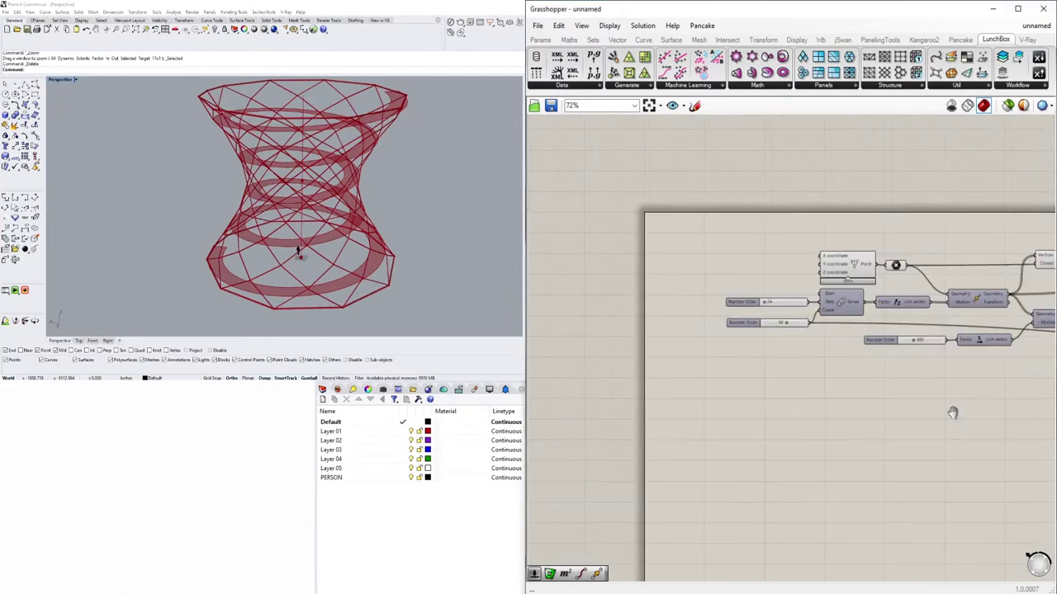
{"action": "right_click_drag", "start_coordinate": [952, 413], "coordinate": [827, 403]}
{"action": "scroll", "coordinate": [868, 378], "scroll_direction": "up", "scroll_amount": 6}
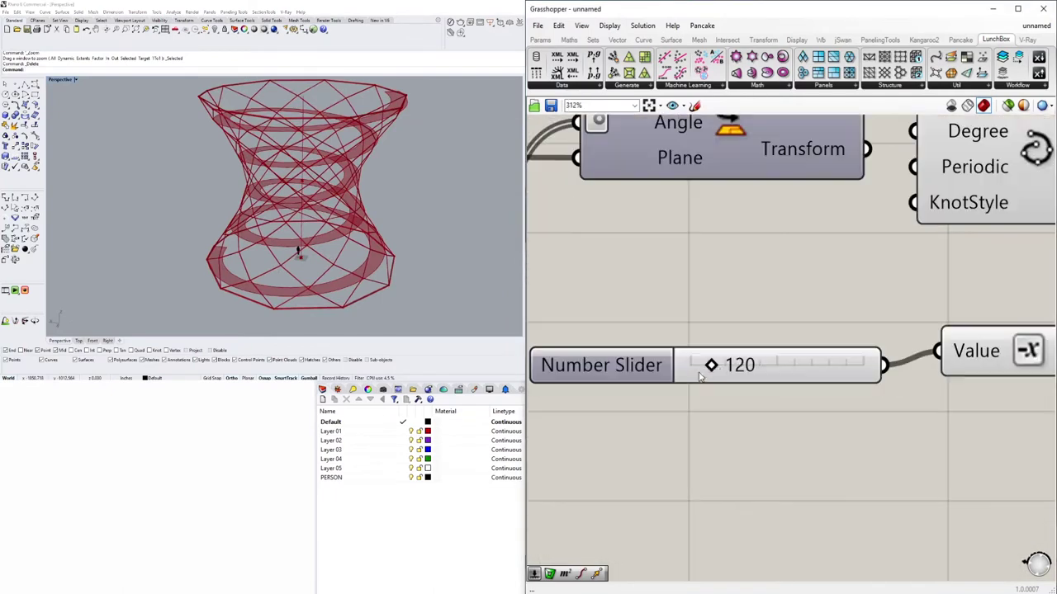
{"action": "left_click_drag", "start_coordinate": [746, 370], "coordinate": [752, 366]}
{"action": "double_click", "coordinate": [751, 366]}
{"action": "type", "text": "2"}
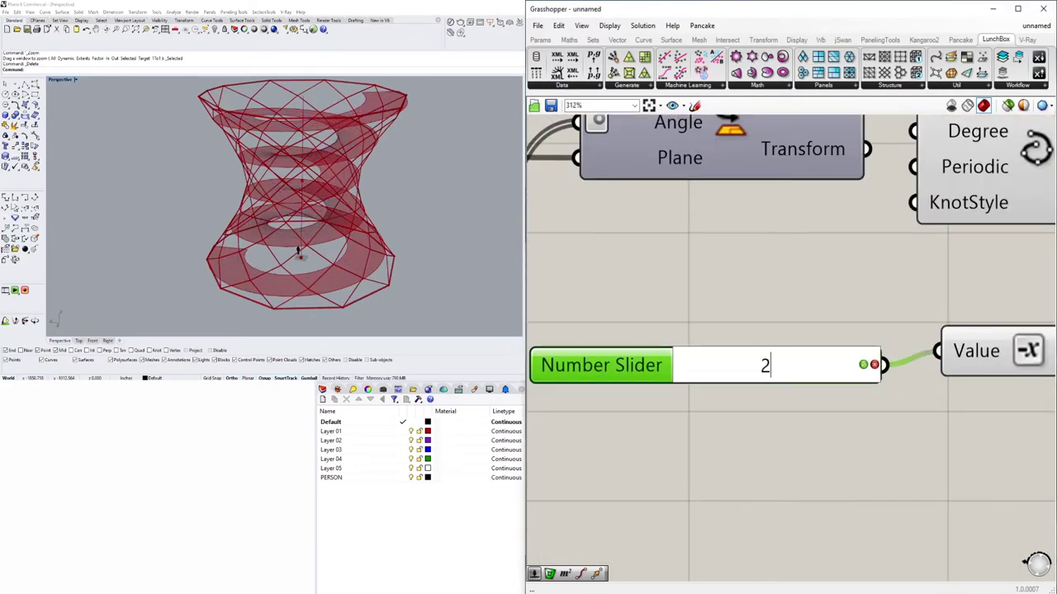
{"action": "type", "text": "40"}
{"action": "key", "text": "Return"}
{"action": "scroll", "coordinate": [806, 385], "scroll_direction": "down", "scroll_amount": 4}
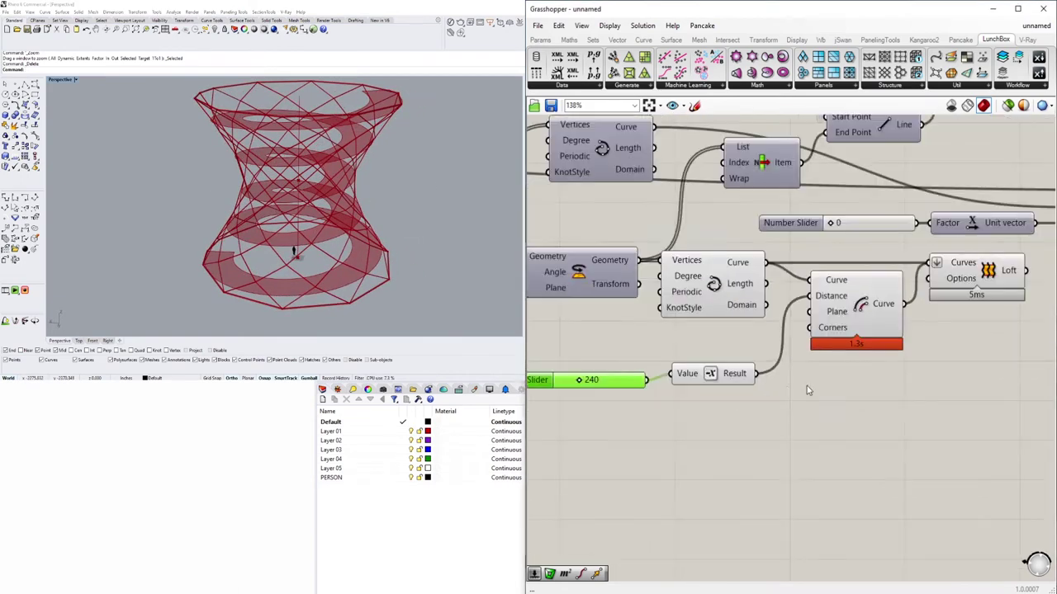
{"action": "double_click", "coordinate": [789, 535]}
{"action": "type", "text": "offset"}
{"action": "key", "text": "Escape"}
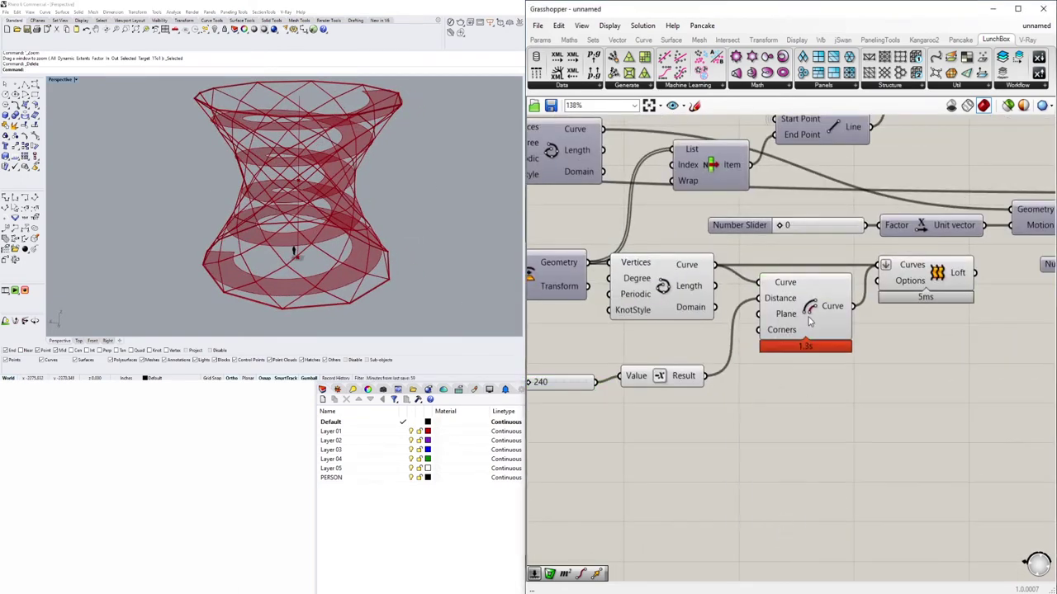
{"action": "left_click", "coordinate": [805, 310]}
Add a Move component with a Unit Z motion vector driven by a number slider set to 42.
{"action": "right_click_drag", "start_coordinate": [824, 438], "coordinate": [742, 461]}
{"action": "double_click", "coordinate": [868, 456]}
{"action": "type", "text": "M"}
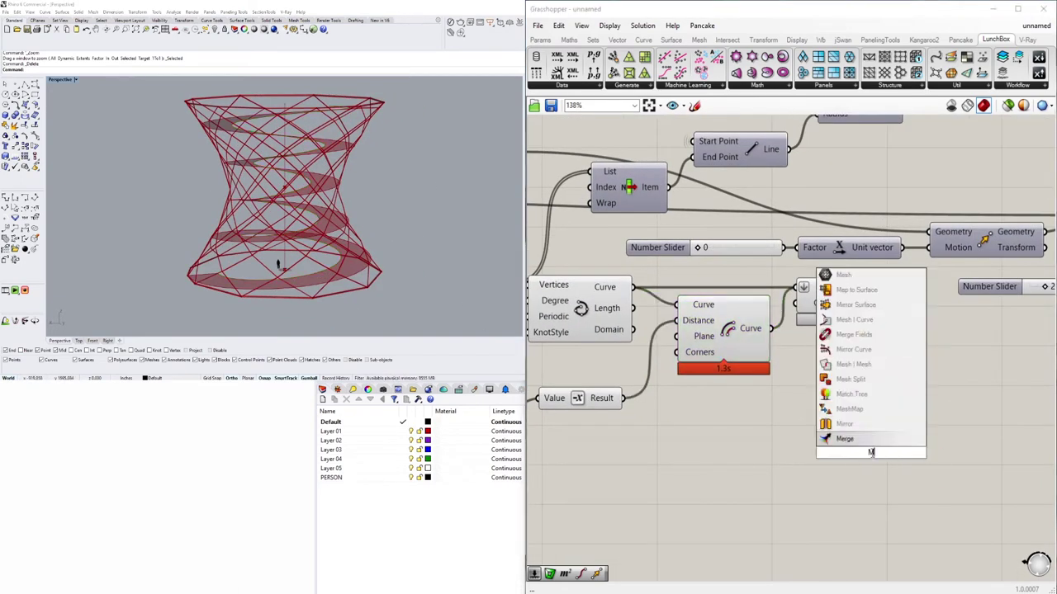
{"action": "type", "text": "i"}
{"action": "key", "text": "Escape"}
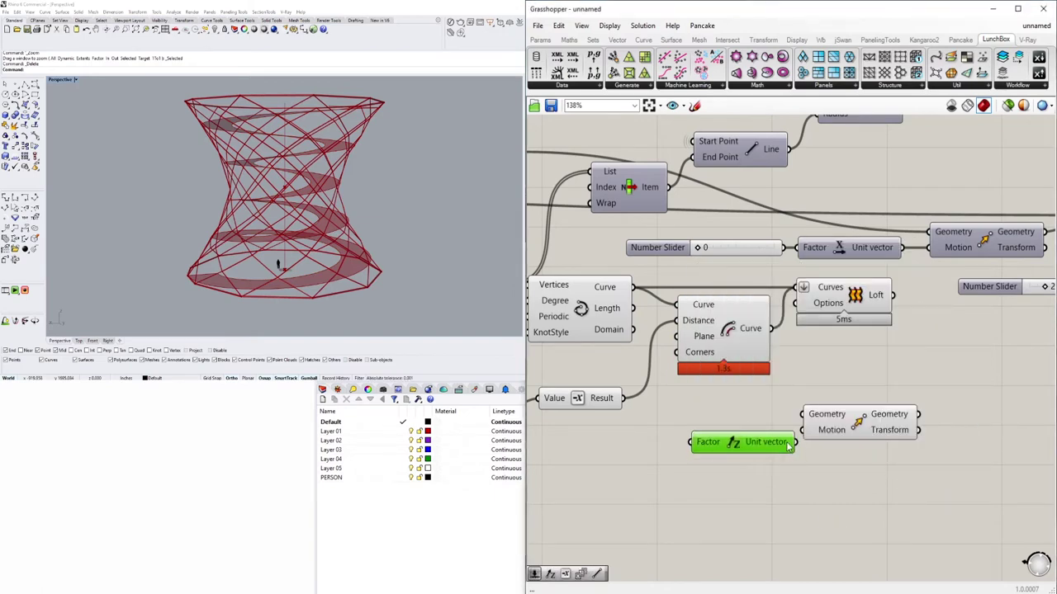
{"action": "right_click_drag", "start_coordinate": [559, 458], "coordinate": [749, 452]}
{"action": "left_click_drag", "start_coordinate": [699, 445], "coordinate": [729, 436]}
{"action": "right_click_drag", "start_coordinate": [729, 436], "coordinate": [550, 446]}
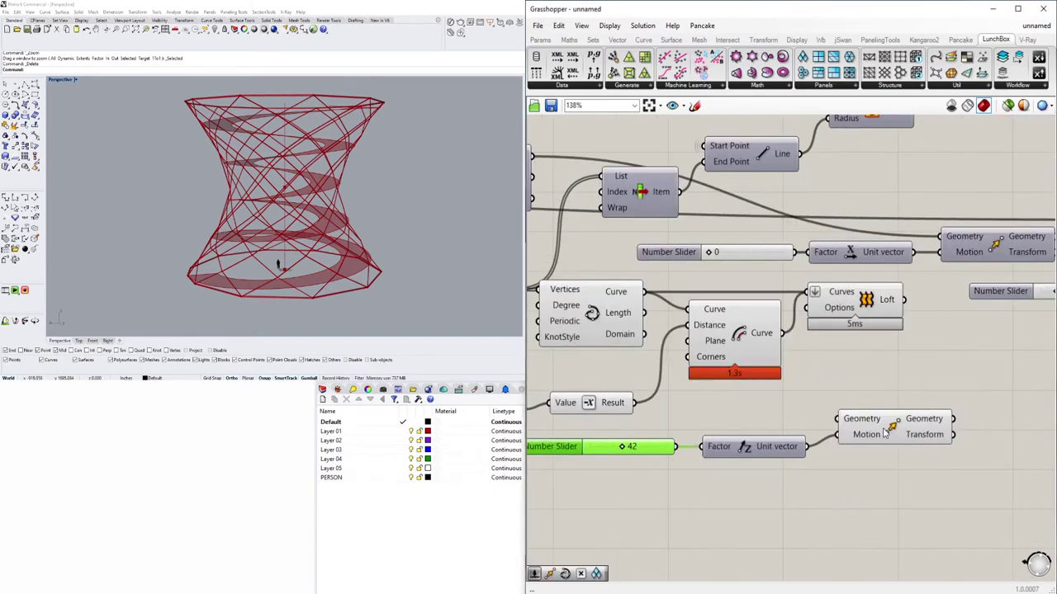
Duplicate the Z Move component, wire the spiral curve and its offset into the two Geometry inputs, and space the components apart.
{"action": "key", "text": "ctrl+c"}
{"action": "left_click", "coordinate": [702, 343]}
{"action": "key", "text": "ctrl+v"}
{"action": "left_click", "coordinate": [633, 294]}
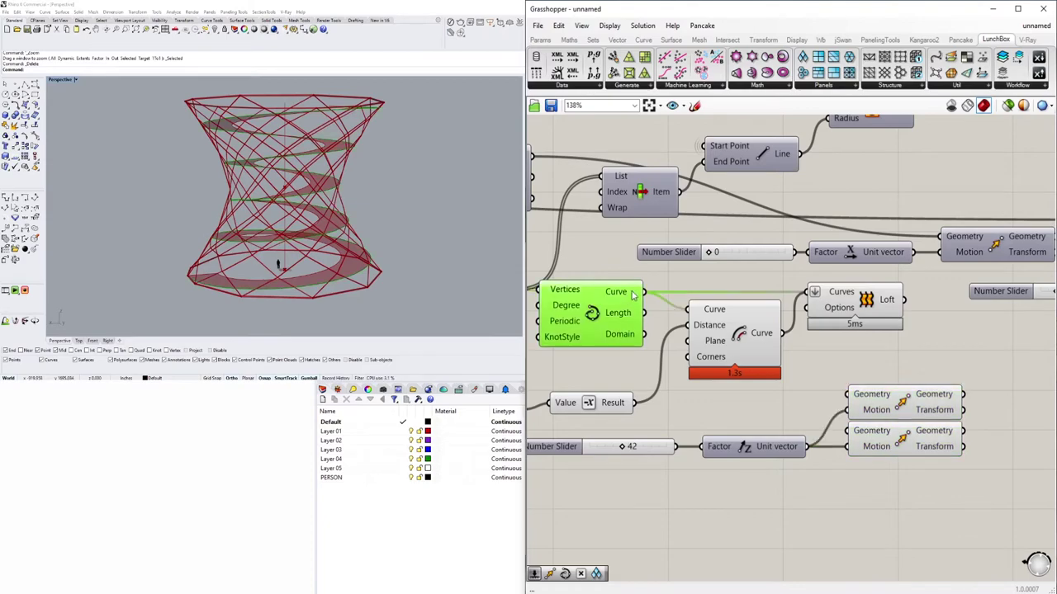
{"action": "mouse_move", "coordinate": [256, 262]}
{"action": "right_mouse_down"}
{"action": "mouse_move", "coordinate": [248, 283]}
{"action": "mouse_move", "coordinate": [243, 272]}
{"action": "right_mouse_up"}
{"action": "right_click_drag", "start_coordinate": [891, 471], "coordinate": [867, 439]}
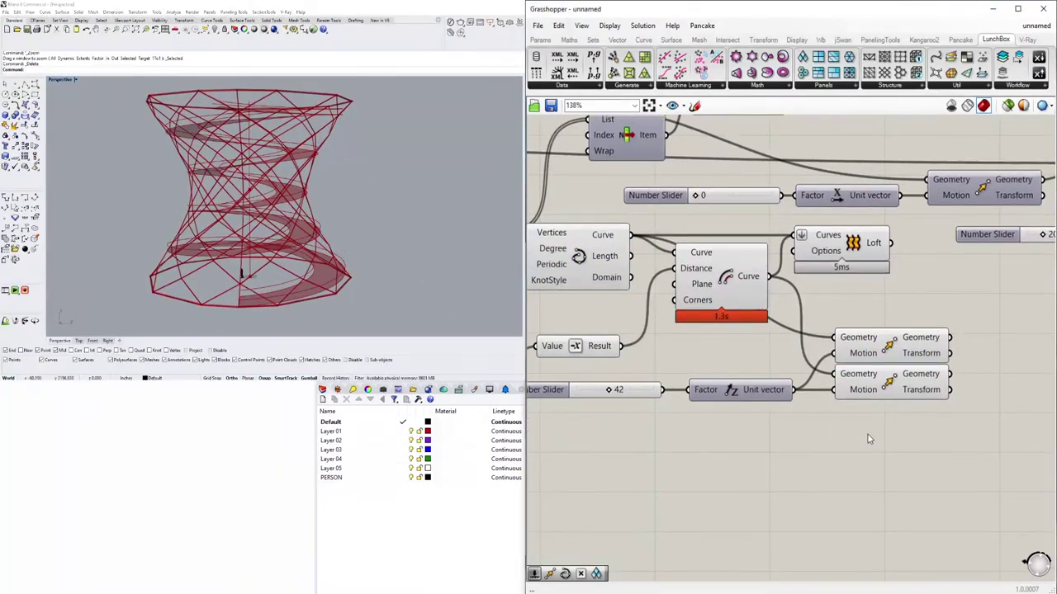
{"action": "left_click_drag", "start_coordinate": [868, 438], "coordinate": [884, 400]}
{"action": "left_click_drag", "start_coordinate": [961, 475], "coordinate": [912, 363]}
Add End Points components for both raised spiral curves, one wired to each Move's Geometry output.
{"action": "right_click_drag", "start_coordinate": [941, 397], "coordinate": [863, 425]}
{"action": "double_click", "coordinate": [937, 363]}
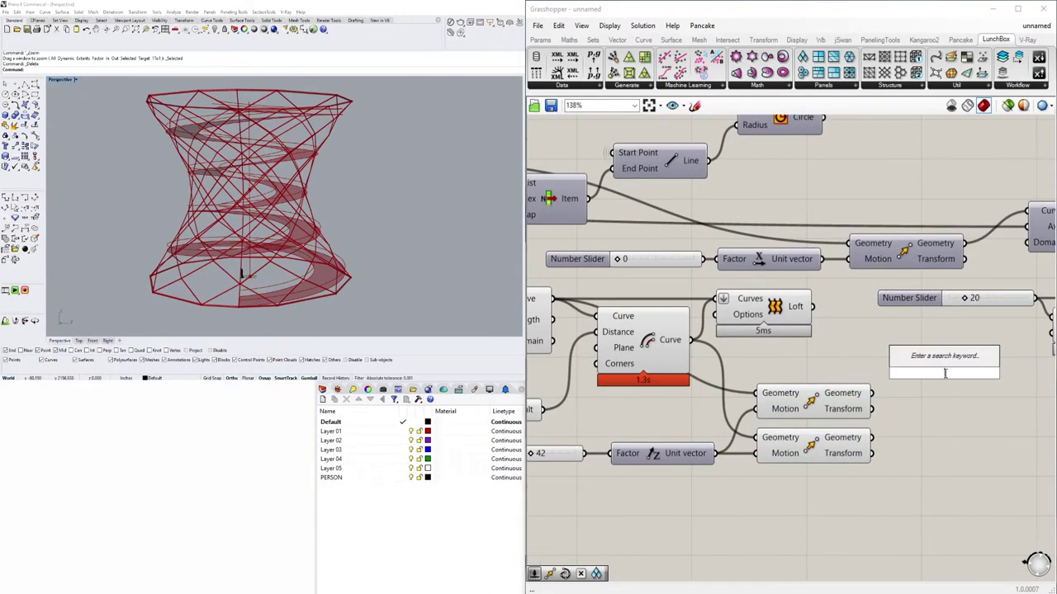
{"action": "type", "text": "endpoints"}
{"action": "key", "text": "Return"}
{"action": "left_click_drag", "start_coordinate": [937, 384], "coordinate": [942, 456]}
{"action": "left_click_drag", "start_coordinate": [872, 437], "coordinate": [911, 444]}
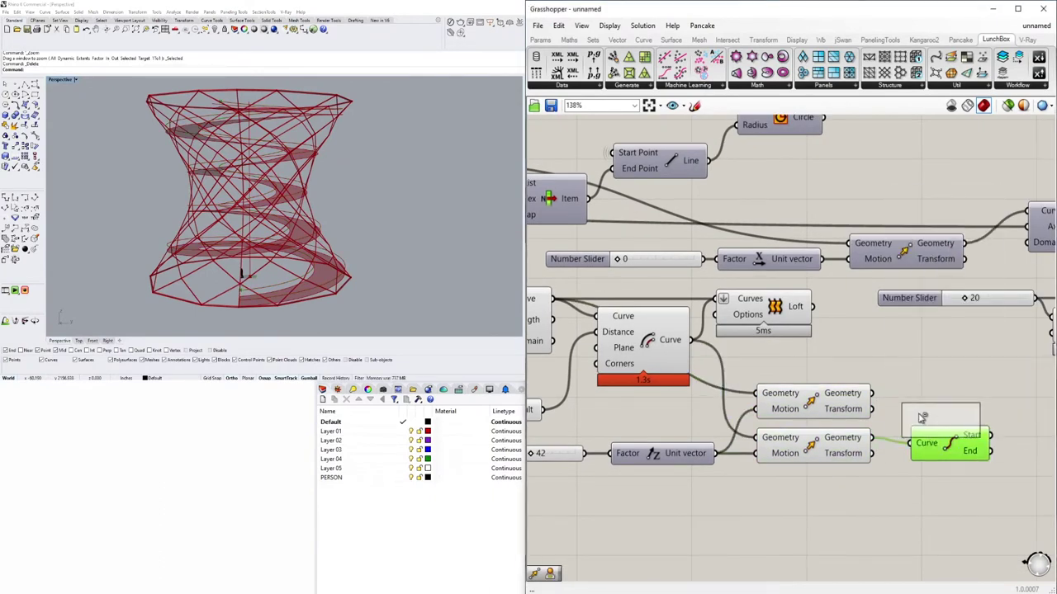
{"action": "left_click", "coordinate": [955, 455], "text": "shift"}
Duplicate the pair of End Points components and wire the copies to the original spiral curve and its offset.
{"action": "right_click_drag", "start_coordinate": [956, 455], "coordinate": [826, 389]}
{"action": "left_click_drag", "start_coordinate": [826, 389], "coordinate": [912, 351]}
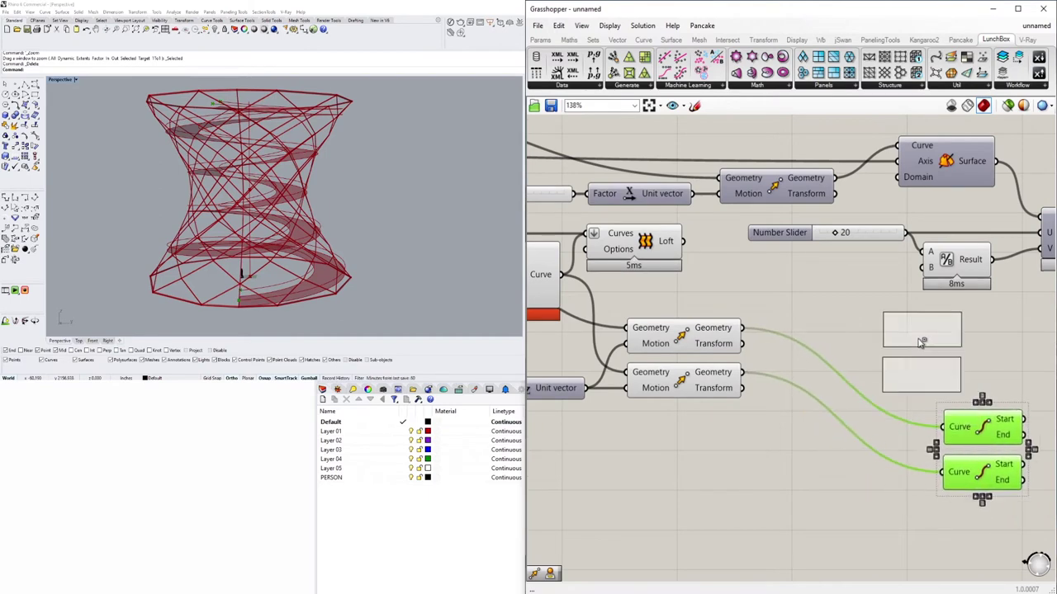
{"action": "scroll", "coordinate": [912, 352], "scroll_direction": "down", "scroll_amount": 2}
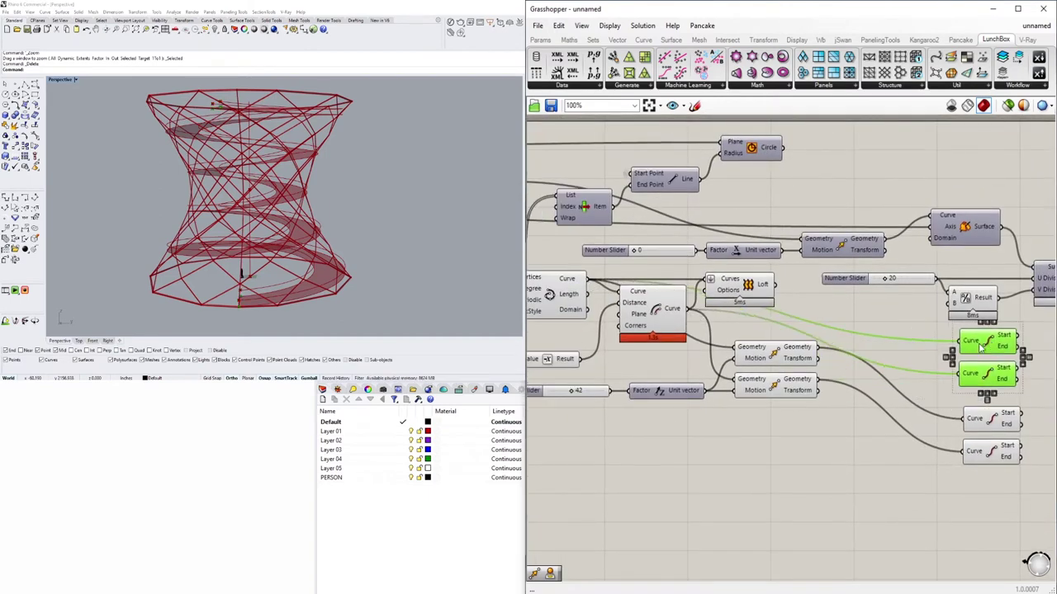
Try linking each base curve's start point to the matching raised curve's end point with two Line components.
{"action": "scroll", "coordinate": [925, 385], "scroll_direction": "up", "scroll_amount": 3}
{"action": "double_click", "coordinate": [980, 396]}
{"action": "type", "text": "line"}
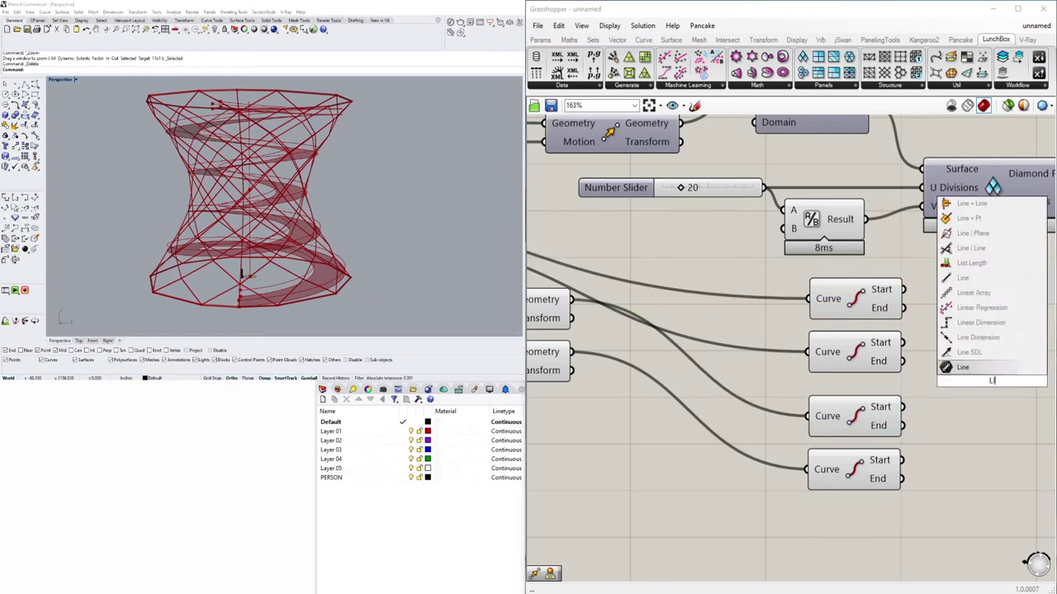
{"action": "key", "text": "Return"}
{"action": "left_click", "coordinate": [840, 419]}
{"action": "left_click_drag", "start_coordinate": [902, 425], "coordinate": [938, 389]}
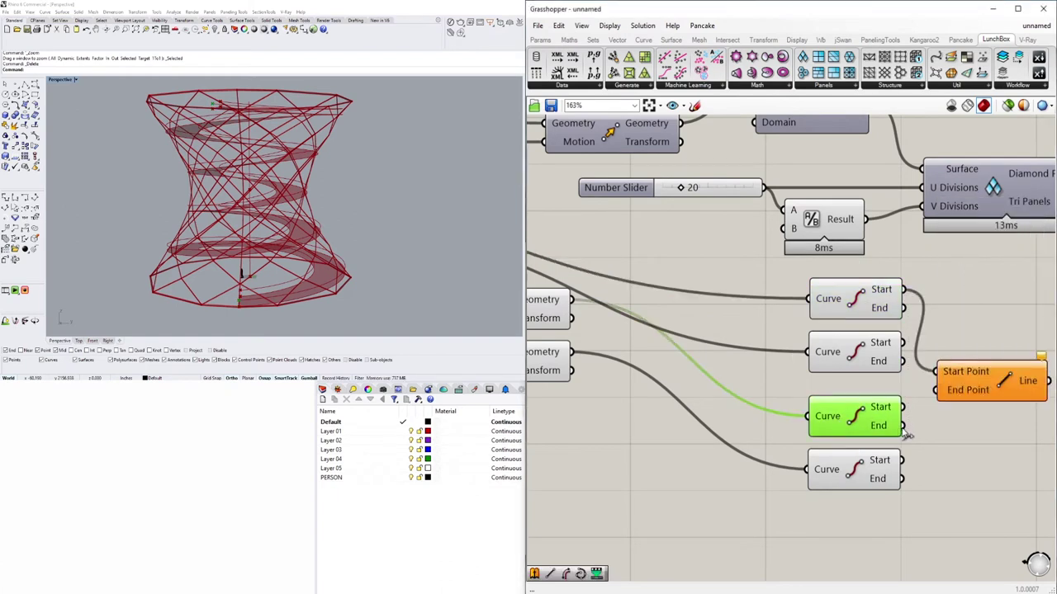
{"action": "right_click_drag", "start_coordinate": [825, 495], "coordinate": [644, 499]}
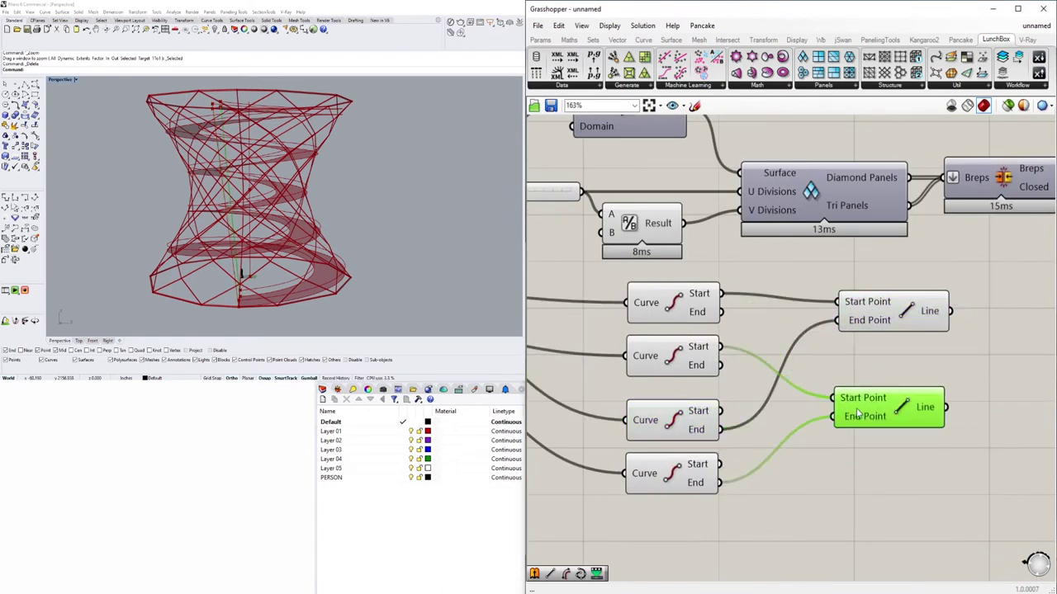
{"action": "left_click_drag", "start_coordinate": [858, 414], "coordinate": [860, 423]}
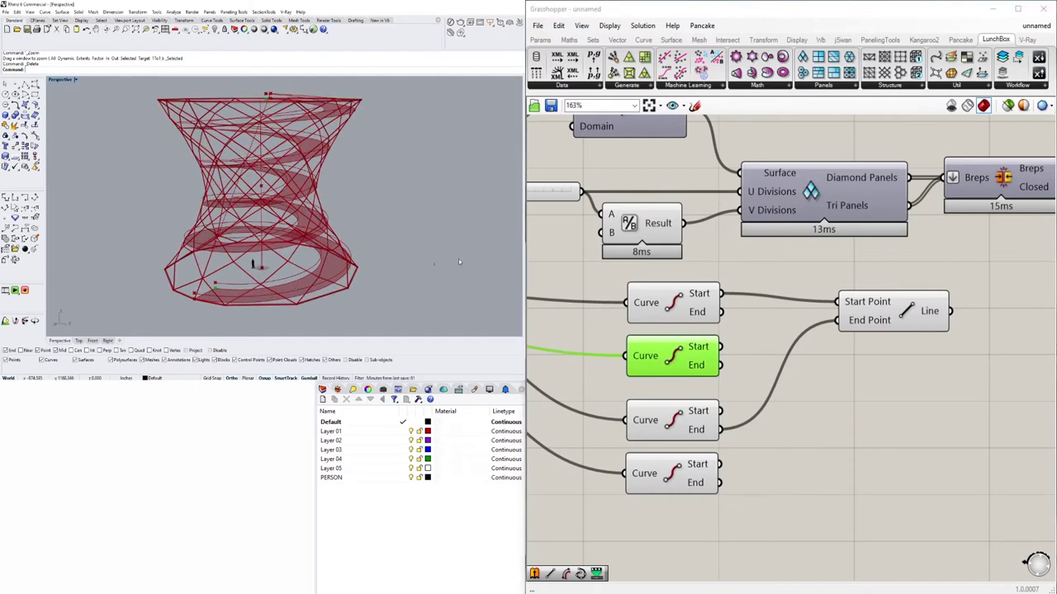
Try wiring the remaining Line between the End outputs of the two base curves' End Points, and delete the Line.
{"action": "left_click_drag", "start_coordinate": [720, 365], "coordinate": [838, 321]}
{"action": "left_click", "coordinate": [683, 459]}
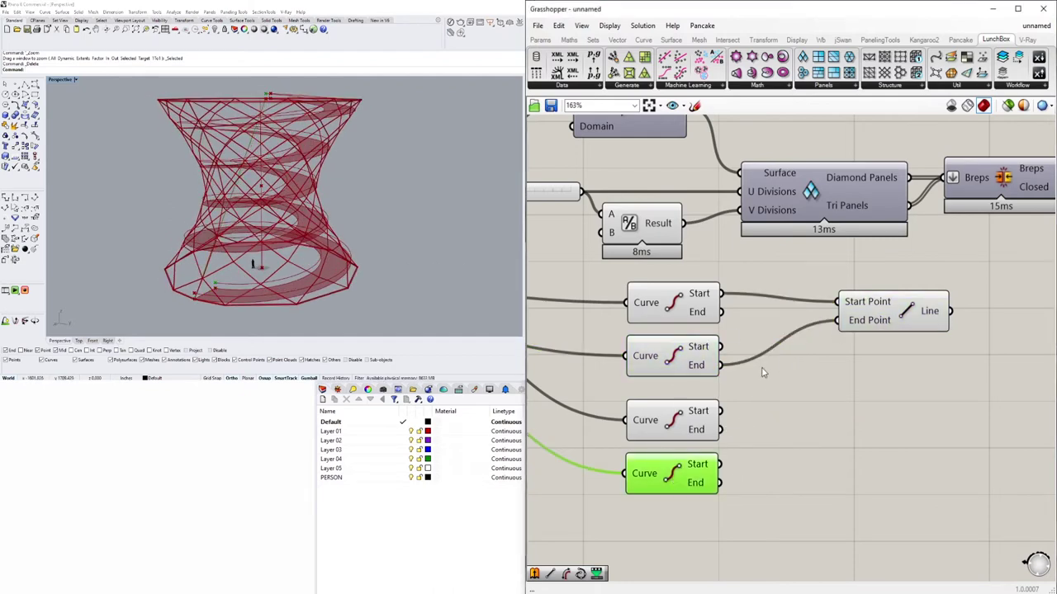
{"action": "left_click", "coordinate": [667, 296]}
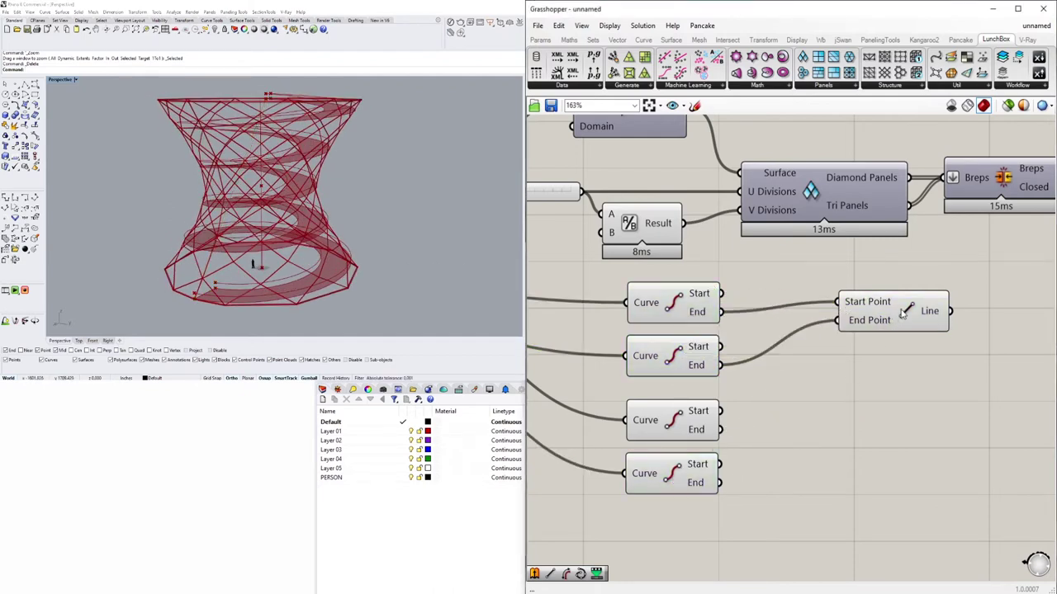
{"action": "left_click", "coordinate": [903, 312]}
Add Point parameters to the Start outputs of the spiral curve's base and raised End Points, and hide the End Points previews.
{"action": "right_click", "coordinate": [798, 351]}
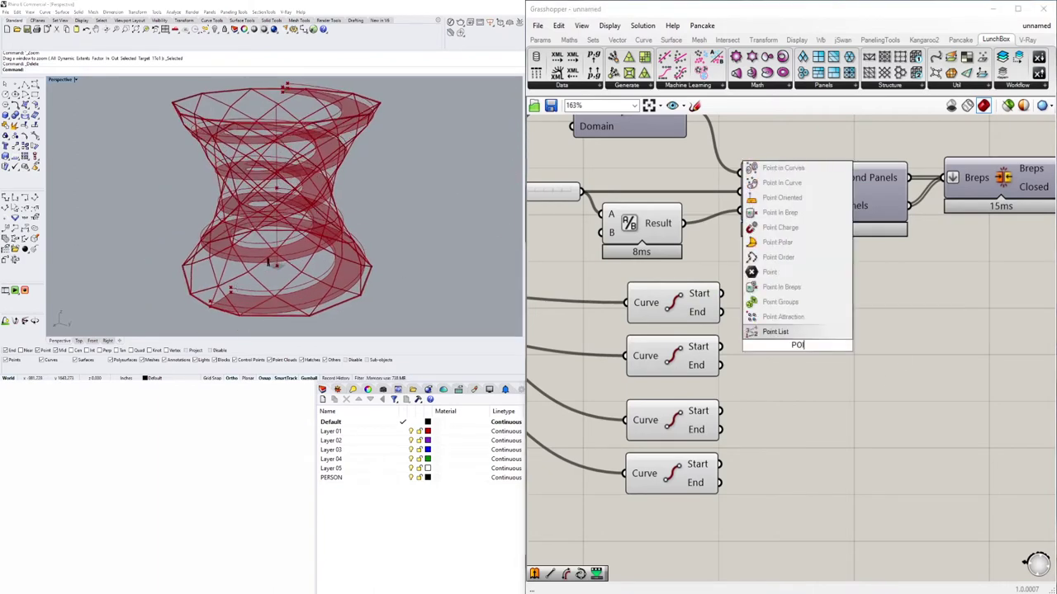
{"action": "left_click", "coordinate": [786, 310]}
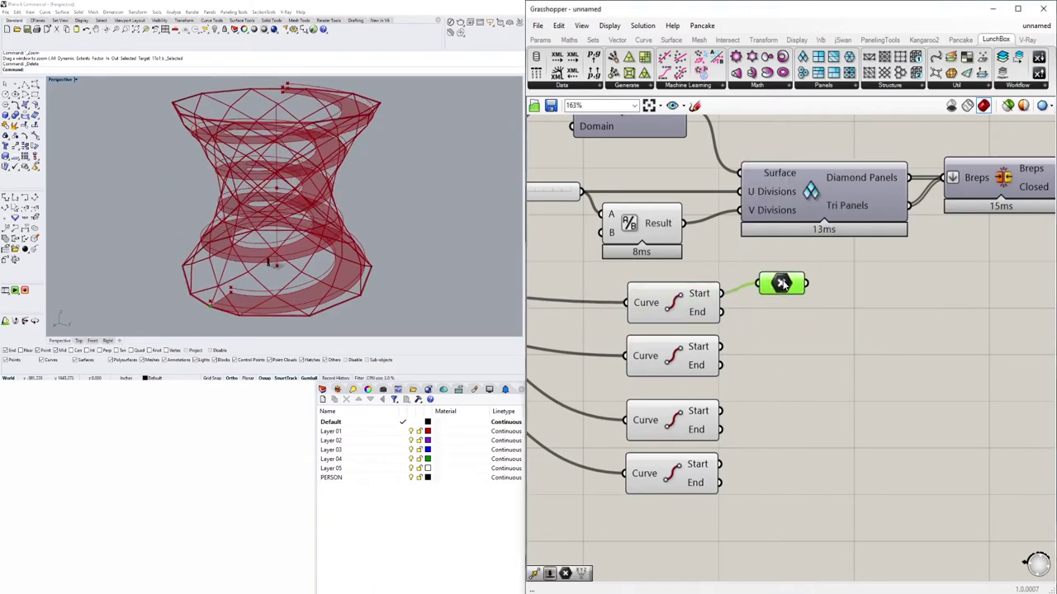
{"action": "middle_click", "coordinate": [682, 297]}
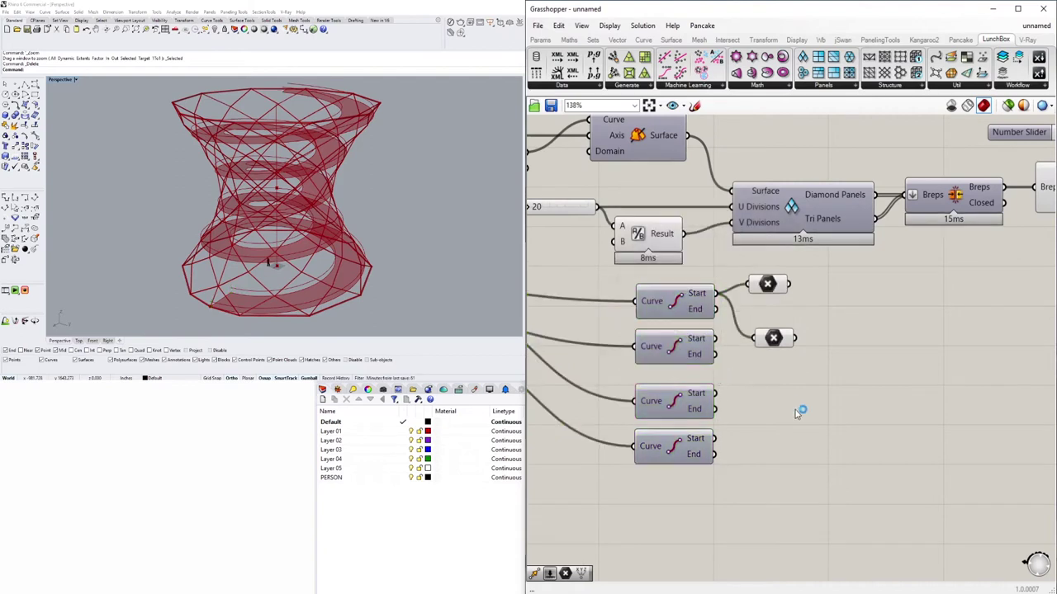
{"action": "right_click_drag", "start_coordinate": [737, 372], "coordinate": [720, 366]}
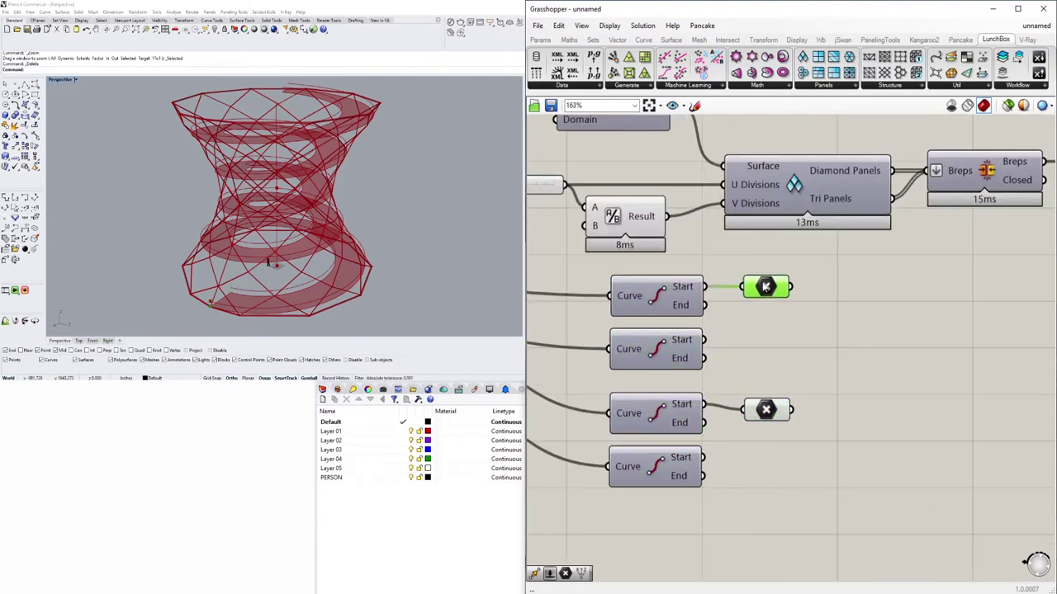
Add a Line component and wire the two Point parameters to its Start Point and End Point inputs.
{"action": "type", "text": "line"}
{"action": "key", "text": "Return"}
{"action": "left_click_drag", "start_coordinate": [791, 286], "coordinate": [848, 346]}
{"action": "left_click_drag", "start_coordinate": [791, 409], "coordinate": [858, 388]}
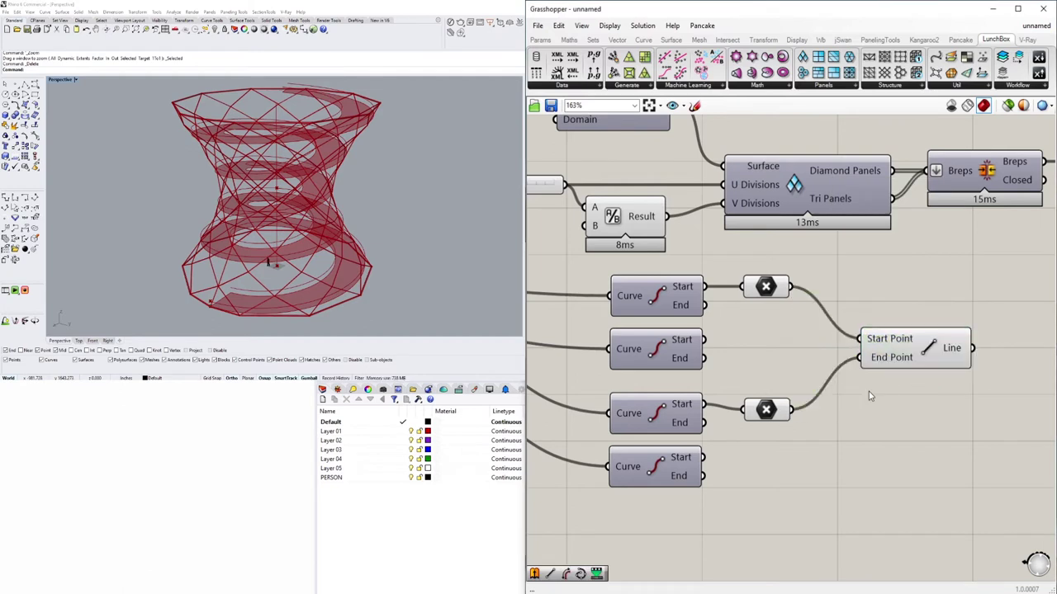
Duplicate the two Points and the Line, and wire the copied Points to the offset curve's base and raised Start outputs.
{"action": "left_click_drag", "start_coordinate": [940, 419], "coordinate": [780, 274]}
{"action": "right_click_drag", "start_coordinate": [779, 274], "coordinate": [749, 224]}
{"action": "key", "text": "ctrl+c"}
{"action": "key", "text": "ctrl+v"}
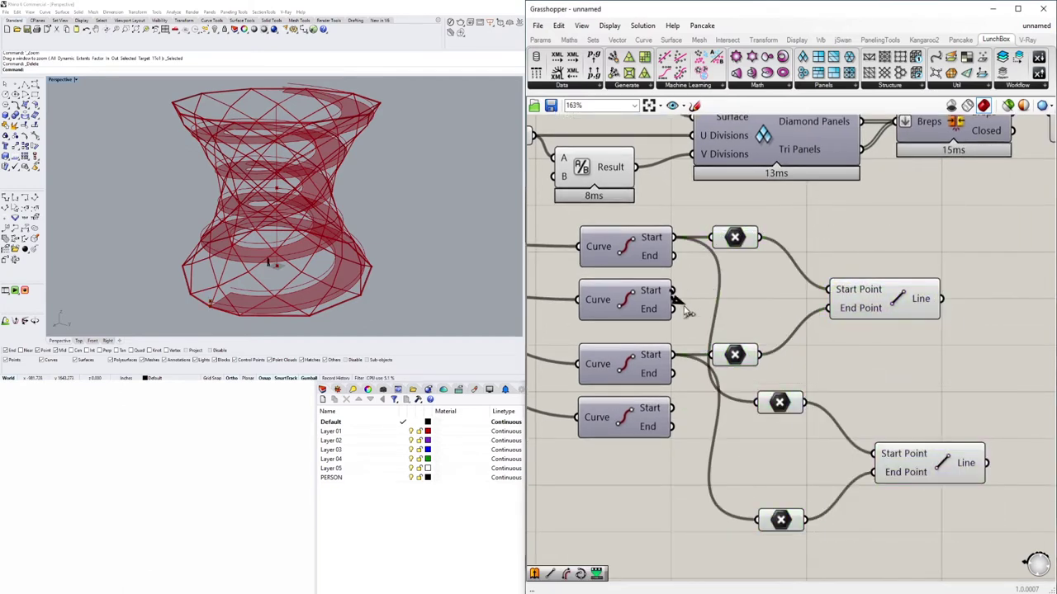
{"action": "left_click_drag", "start_coordinate": [755, 504], "coordinate": [754, 417]}
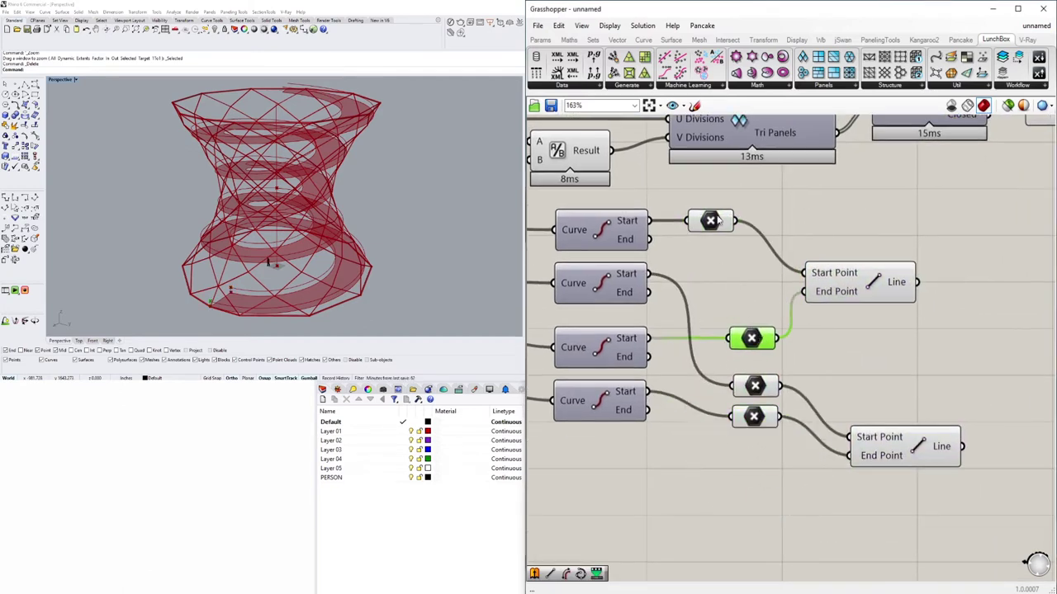
Stack the four Point parameters in one column and align the second Line component under the first.
{"action": "left_click_drag", "start_coordinate": [796, 240], "coordinate": [714, 434]}
{"action": "left_click_drag", "start_coordinate": [751, 338], "coordinate": [727, 288]}
{"action": "left_click", "coordinate": [819, 247]}
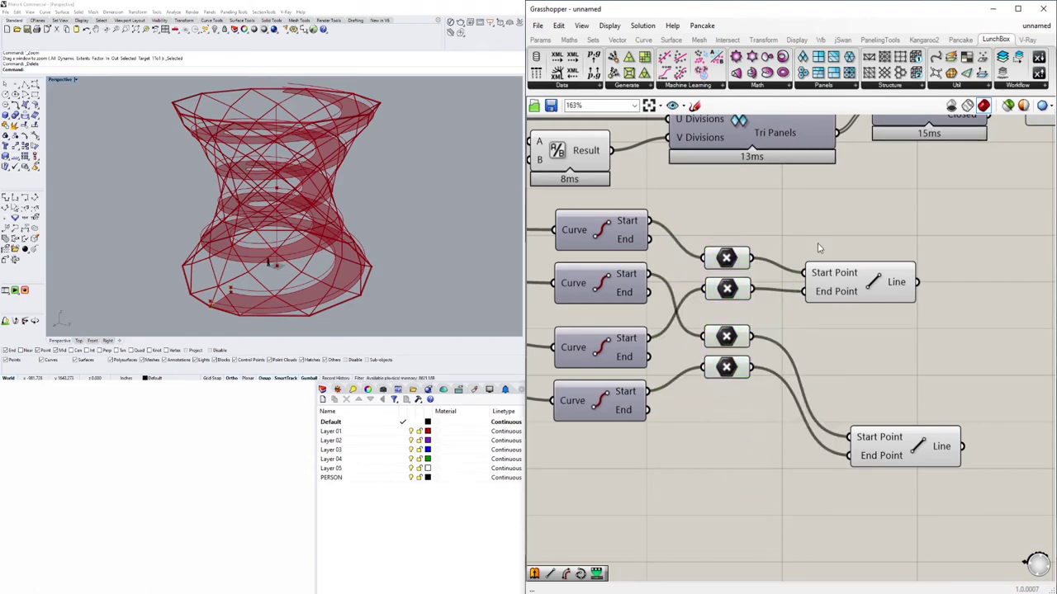
{"action": "left_click_drag", "start_coordinate": [890, 464], "coordinate": [827, 368]}
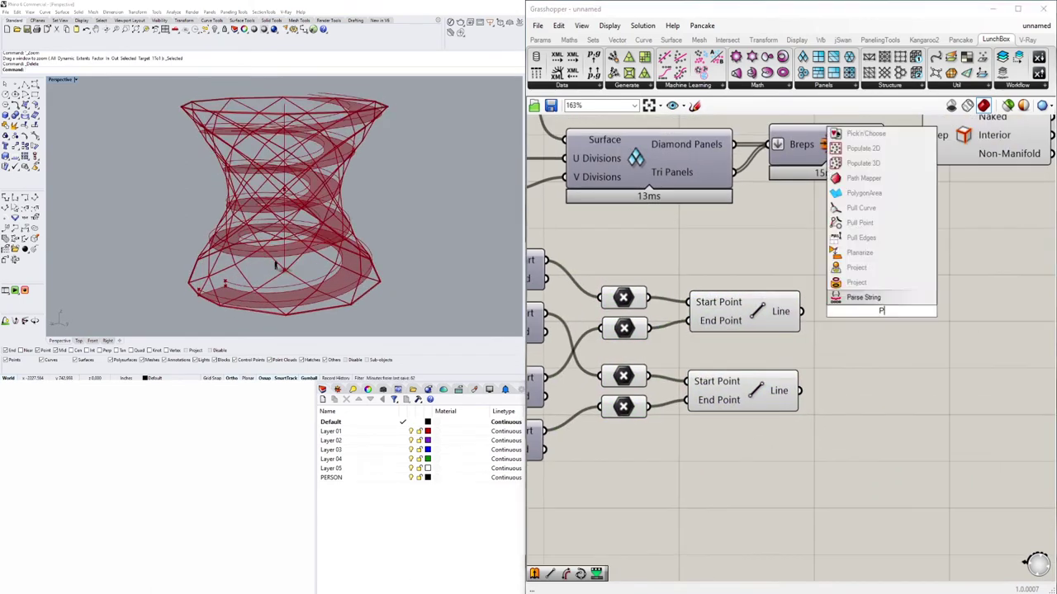
Add a Pipe component for the first Line, duplicate it, and wire the copy's Curve input to the second Line.
{"action": "right_click", "coordinate": [863, 335]}
{"action": "left_click", "coordinate": [861, 392]}
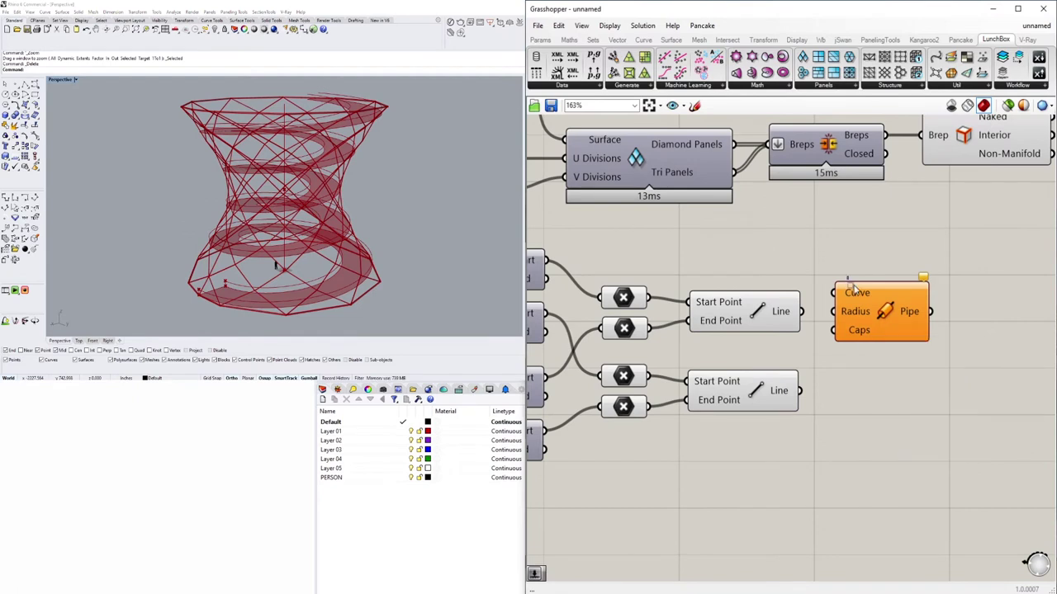
{"action": "left_click", "coordinate": [759, 313]}
{"action": "left_click_drag", "start_coordinate": [881, 311], "coordinate": [938, 427]}
{"action": "left_click_drag", "start_coordinate": [800, 391], "coordinate": [892, 407]}
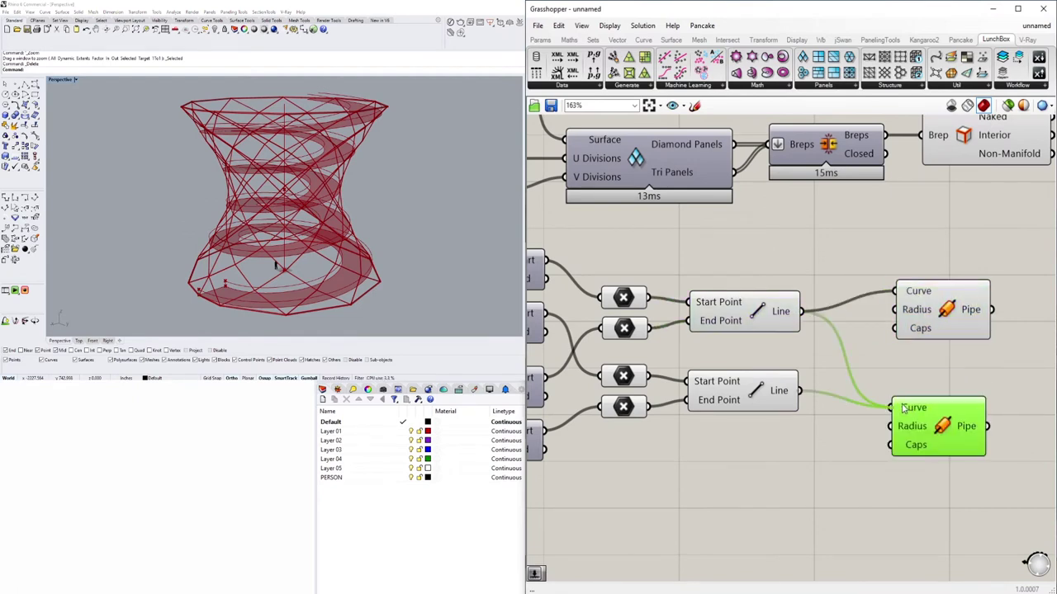
Remove the copied Pipe's extra Line wire and drive both Pipe radii with a number slider set to 1.5.
{"action": "left_click", "coordinate": [939, 330], "text": "shift"}
{"action": "double_click", "coordinate": [750, 237]}
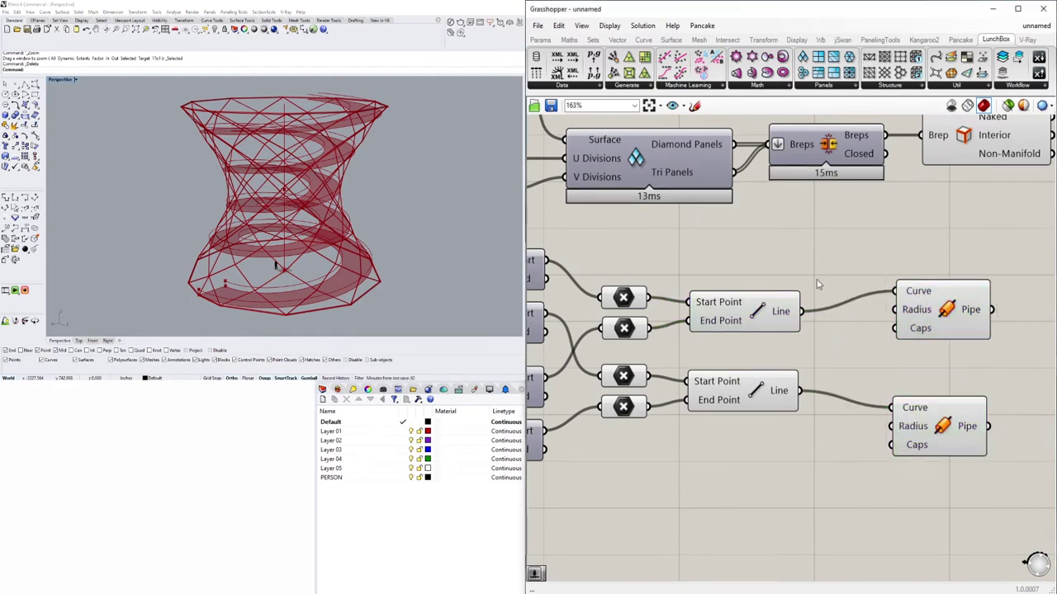
{"action": "type", "text": "1.5"}
{"action": "key", "text": "Return"}
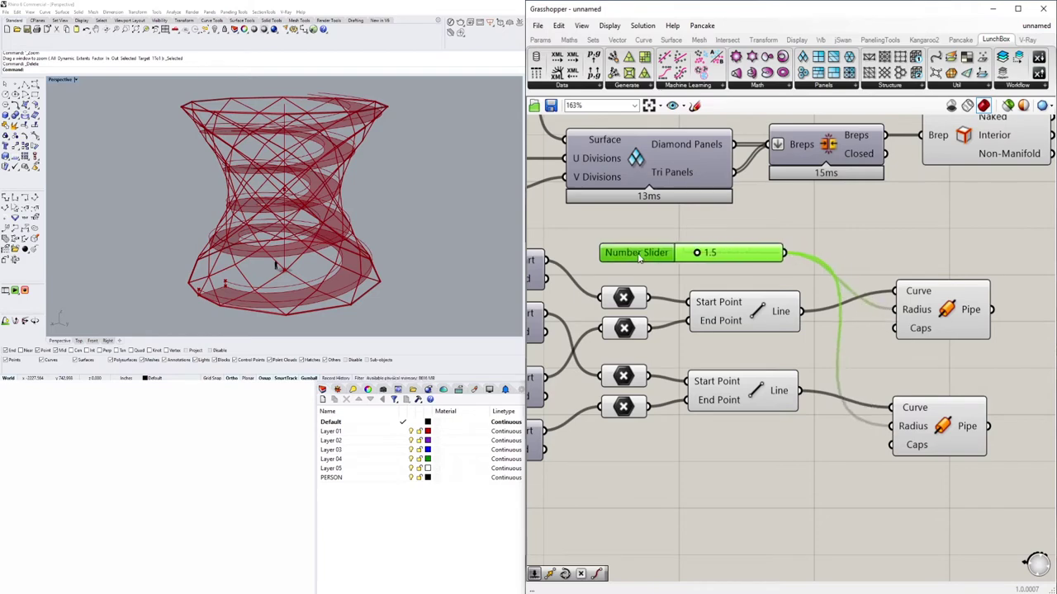
Hide the previews of the four Point parameters and both Line components.
{"action": "left_click_drag", "start_coordinate": [814, 501], "coordinate": [597, 285]}
{"action": "key", "text": "space"}
{"action": "left_click", "coordinate": [625, 269]}
{"action": "scroll", "coordinate": [834, 275], "scroll_direction": "down", "scroll_amount": 4}
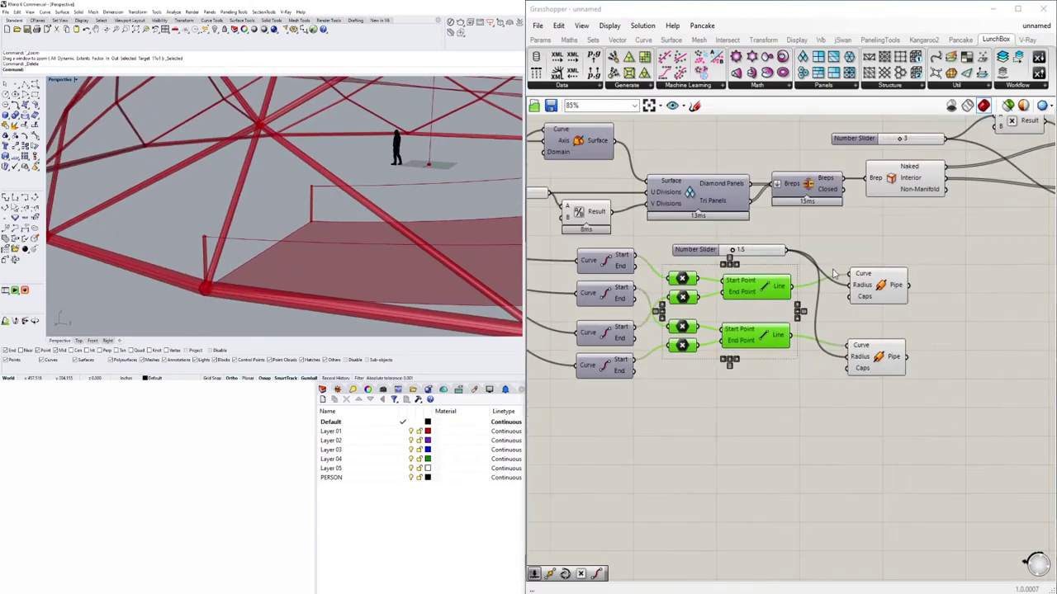
Duplicate a Pipe with its radius wire and connect both raised spiral curves to the copy's Curve input.
{"action": "scroll", "coordinate": [834, 275], "scroll_direction": "down", "scroll_amount": 2}
{"action": "right_click_drag", "start_coordinate": [910, 396], "coordinate": [990, 402]}
{"action": "left_click_drag", "start_coordinate": [983, 394], "coordinate": [982, 413]}
{"action": "right_click_drag", "start_coordinate": [982, 413], "coordinate": [1028, 380]}
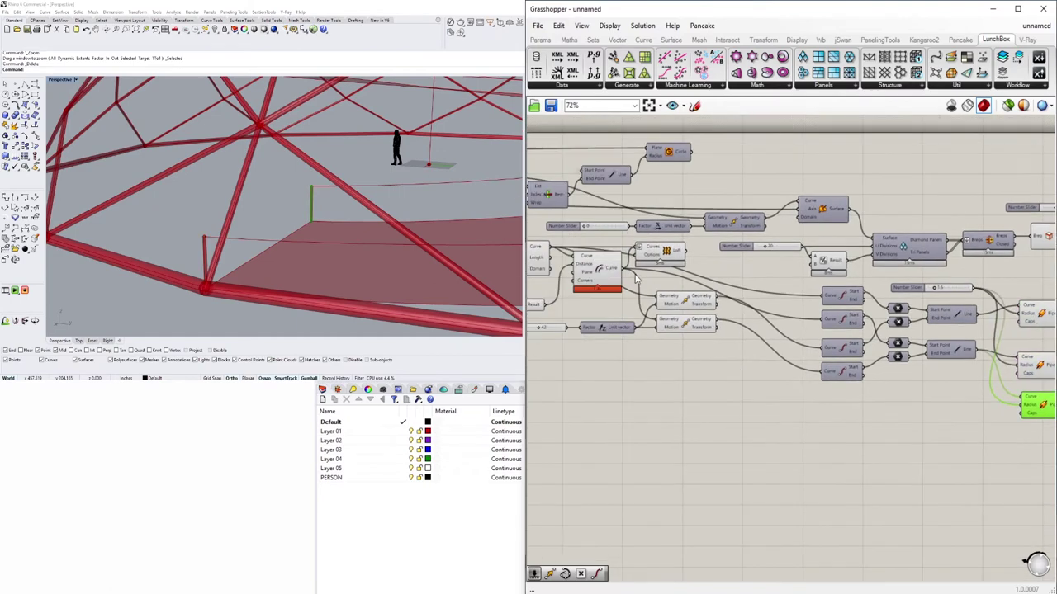
{"action": "left_click", "coordinate": [670, 299]}
{"action": "right_click_drag", "start_coordinate": [671, 300], "coordinate": [628, 293]}
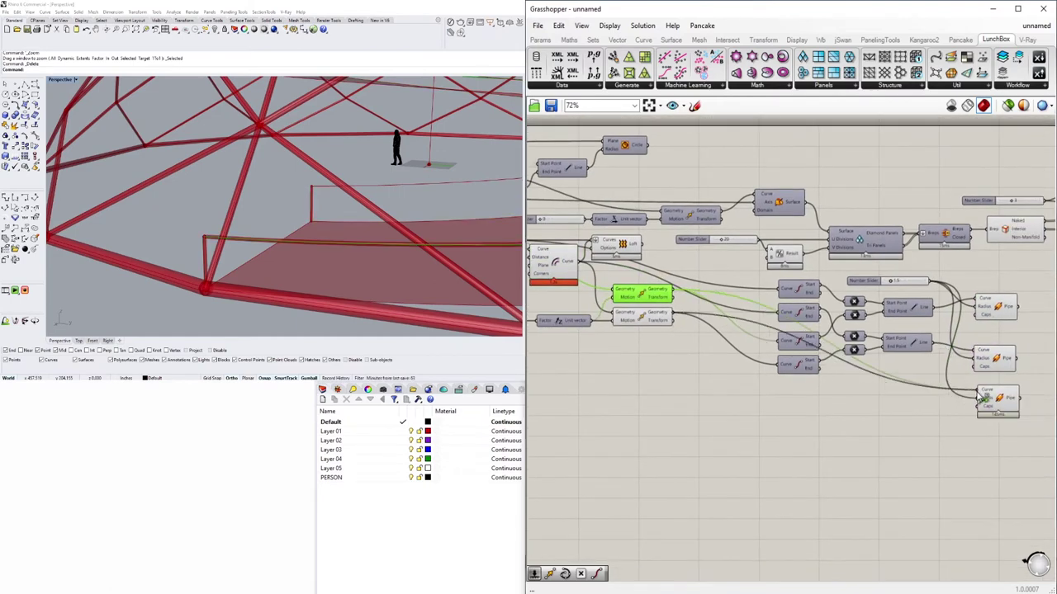
Add a Curve Array component that takes the first post's Pipe as Geometry and a ramp edge curve as Curve.
{"action": "scroll", "coordinate": [970, 466], "scroll_direction": "up", "scroll_amount": 3}
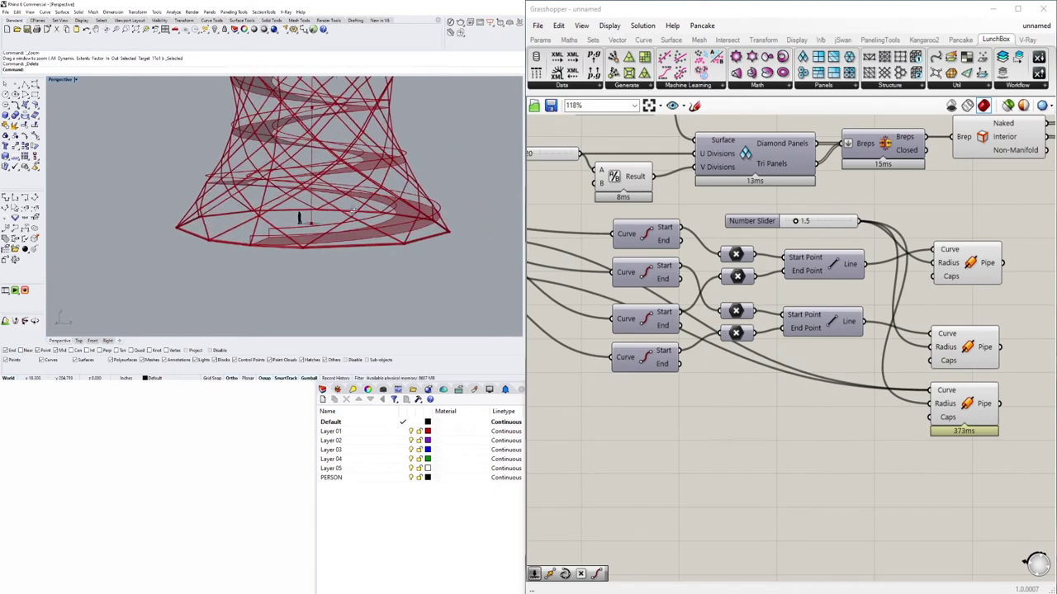
{"action": "left_click", "coordinate": [949, 405]}
{"action": "right_click_drag", "start_coordinate": [942, 359], "coordinate": [942, 310]}
{"action": "scroll", "coordinate": [942, 309], "scroll_direction": "up", "scroll_amount": 3}
{"action": "double_click", "coordinate": [897, 309]}
{"action": "type", "text": "ARRA"}
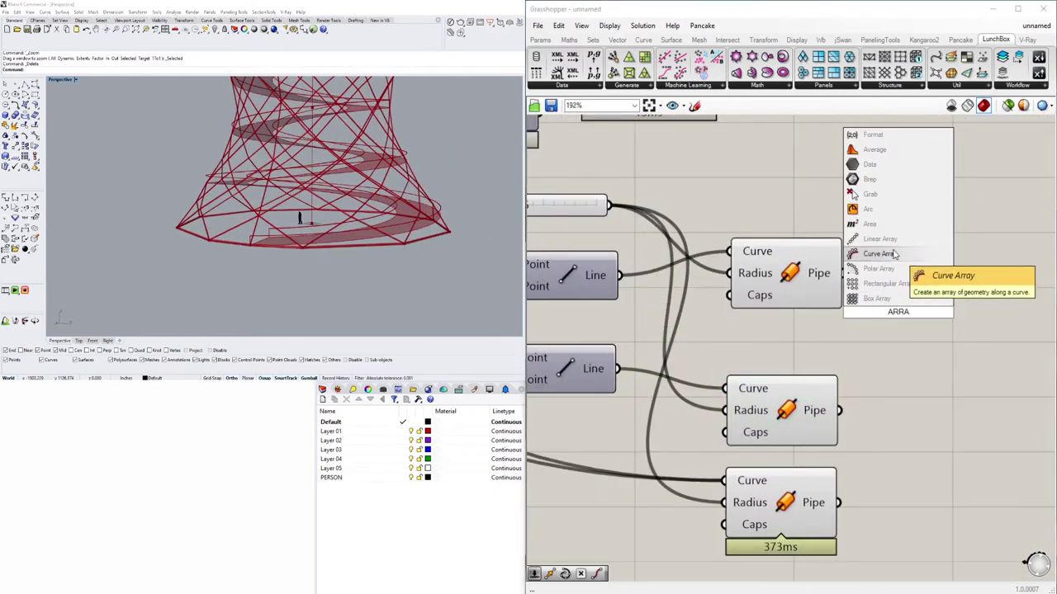
{"action": "left_click", "coordinate": [890, 256]}
{"action": "left_click_drag", "start_coordinate": [840, 272], "coordinate": [939, 204]}
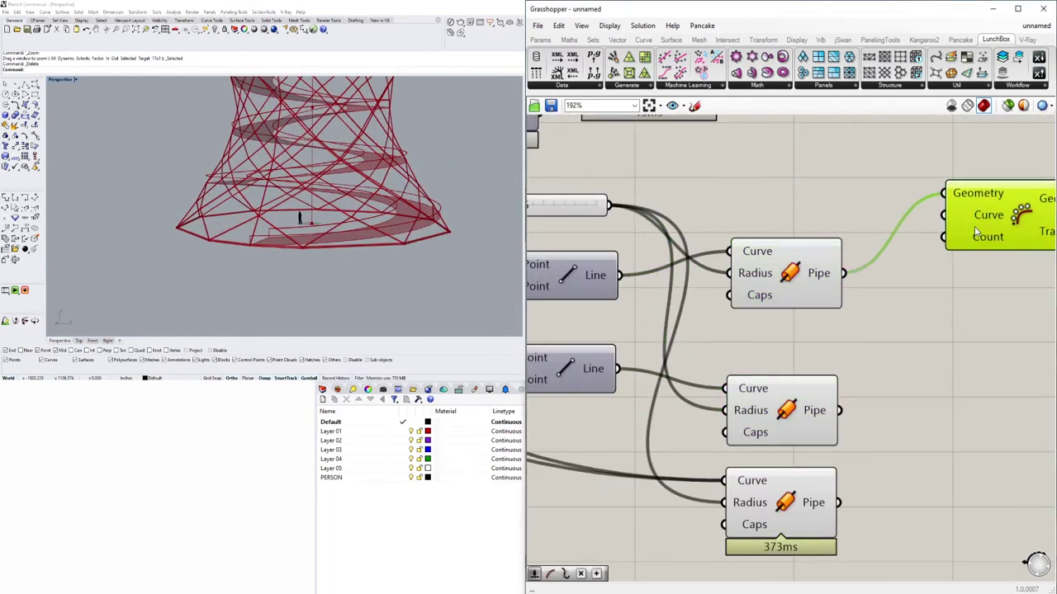
{"action": "scroll", "coordinate": [762, 303], "scroll_direction": "down", "scroll_amount": 4}
{"action": "scroll", "coordinate": [762, 304], "scroll_direction": "down", "scroll_amount": 1}
{"action": "right_click_drag", "start_coordinate": [529, 240], "coordinate": [694, 250]}
{"action": "scroll", "coordinate": [895, 279], "scroll_direction": "up", "scroll_amount": 4}
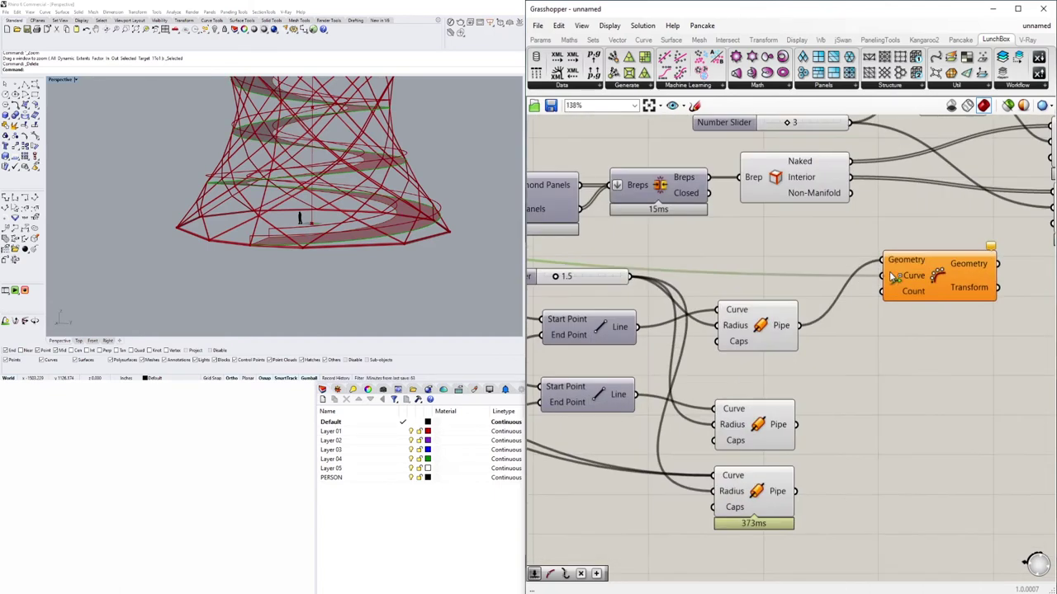
Drive the Curve Array's Count with a new number slider set to 100.
{"action": "double_click", "coordinate": [773, 281]}
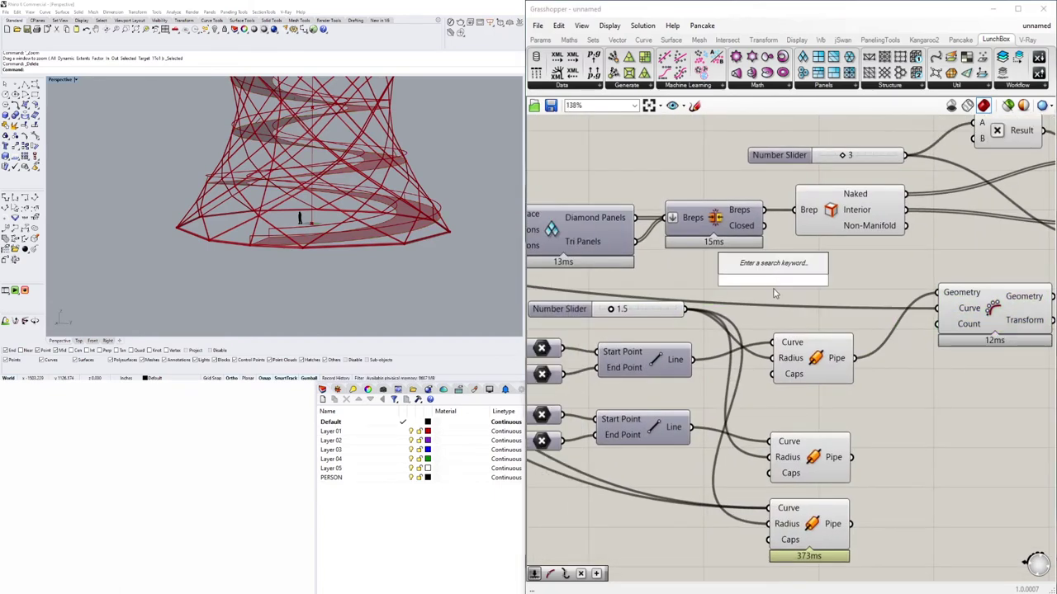
{"action": "scroll", "coordinate": [777, 273], "scroll_direction": "up", "scroll_amount": 2}
{"action": "left_click_drag", "start_coordinate": [792, 282], "coordinate": [834, 282]}
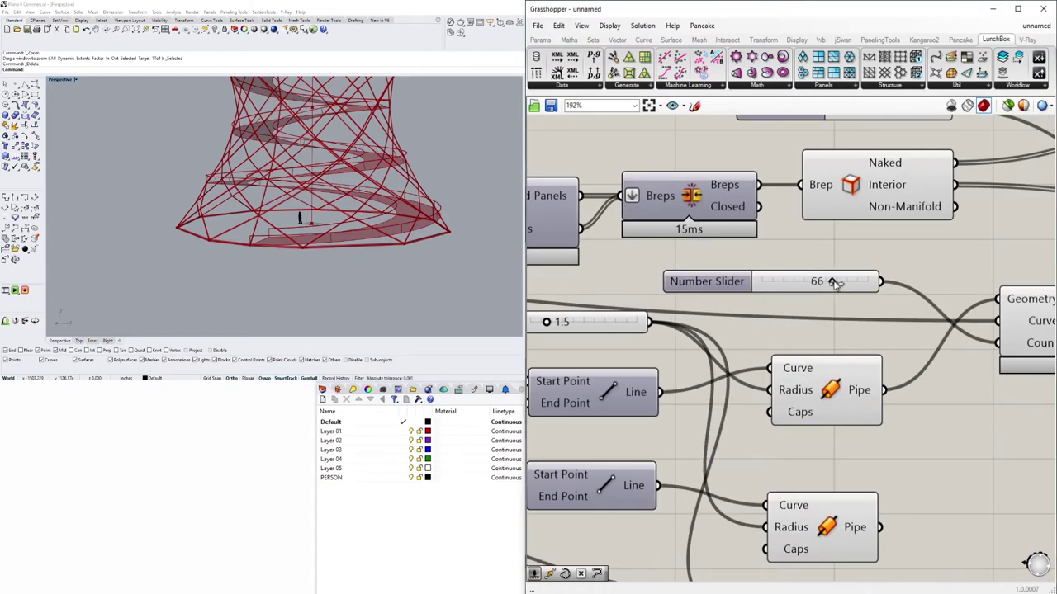
{"action": "right_click_drag", "start_coordinate": [296, 176], "coordinate": [207, 194]}
{"action": "scroll", "coordinate": [733, 301], "scroll_direction": "down", "scroll_amount": 3}
Delete the Curve Array and both post Pipes, and move the handrail Pipe clear of the other components.
{"action": "left_click", "coordinate": [829, 353]}
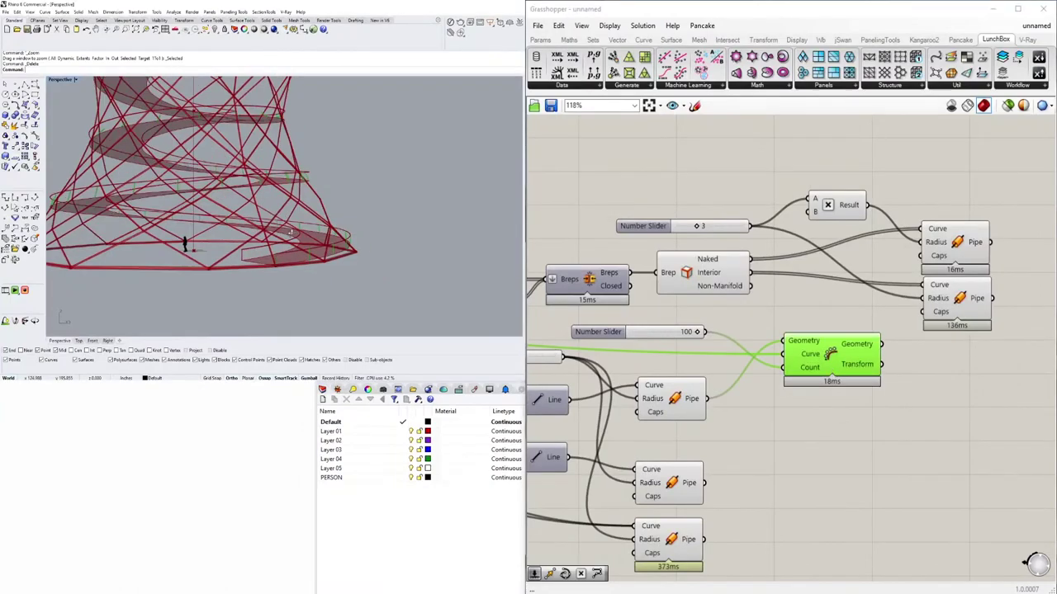
{"action": "left_click", "coordinate": [835, 382]}
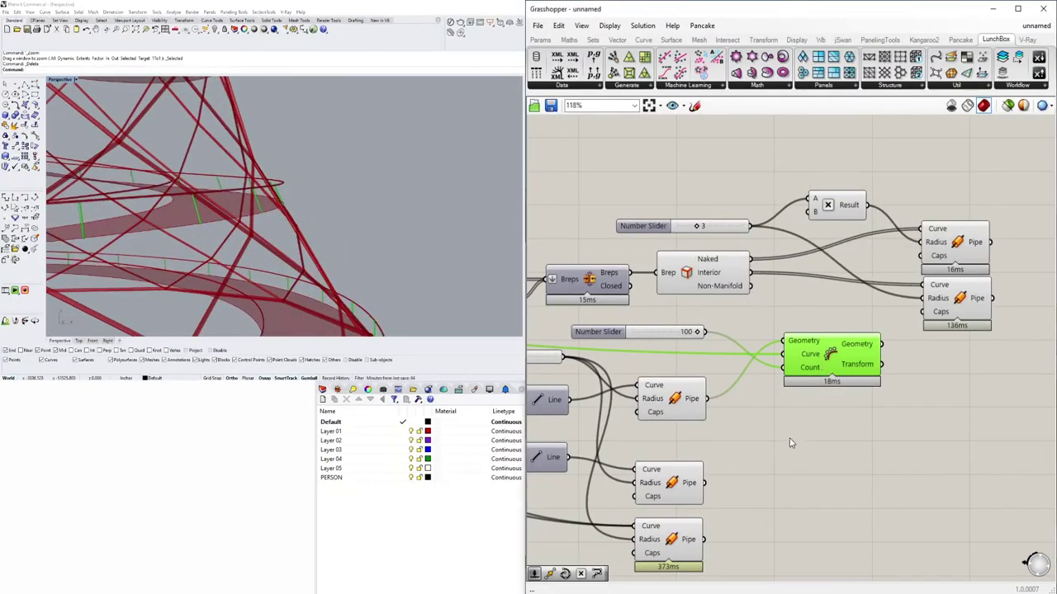
{"action": "key", "text": "Delete"}
{"action": "scroll", "coordinate": [876, 346], "scroll_direction": "down", "scroll_amount": 1}
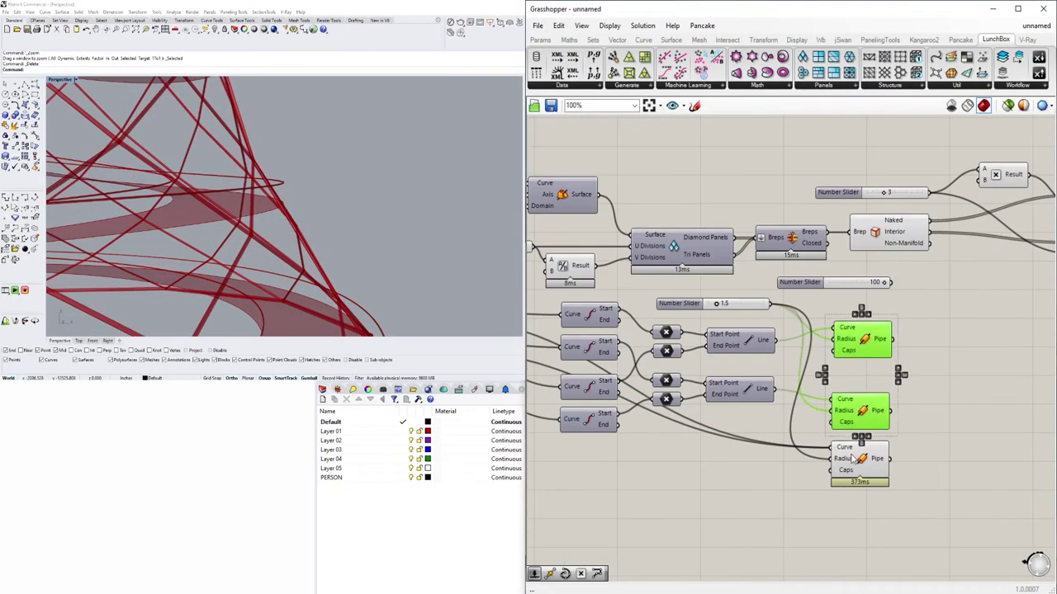
{"action": "key", "text": "Delete"}
{"action": "left_click_drag", "start_coordinate": [874, 417], "coordinate": [923, 453]}
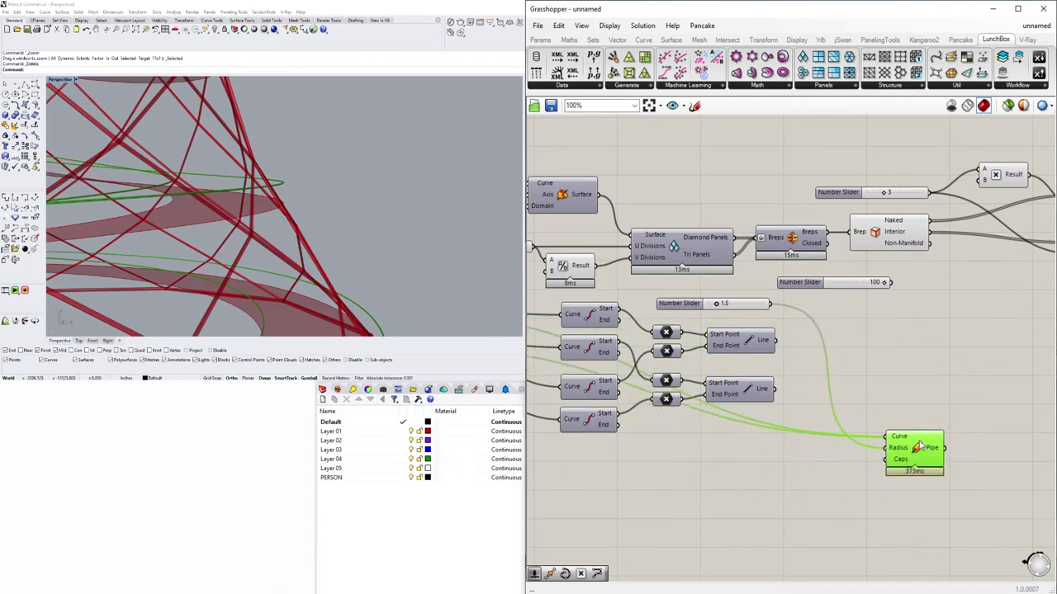
Add a Loft component and connect one spiral ramp edge curve and its raised copy to its Curves input.
{"action": "scroll", "coordinate": [1042, 227], "scroll_direction": "down", "scroll_amount": 3}
{"action": "scroll", "coordinate": [195, 238], "scroll_direction": "down", "scroll_amount": 3}
{"action": "right_click_drag", "start_coordinate": [195, 238], "coordinate": [223, 234]}
{"action": "right_click_drag", "start_coordinate": [891, 431], "coordinate": [740, 431]}
{"action": "right_click", "coordinate": [740, 431]}
{"action": "left_click", "coordinate": [728, 371]}
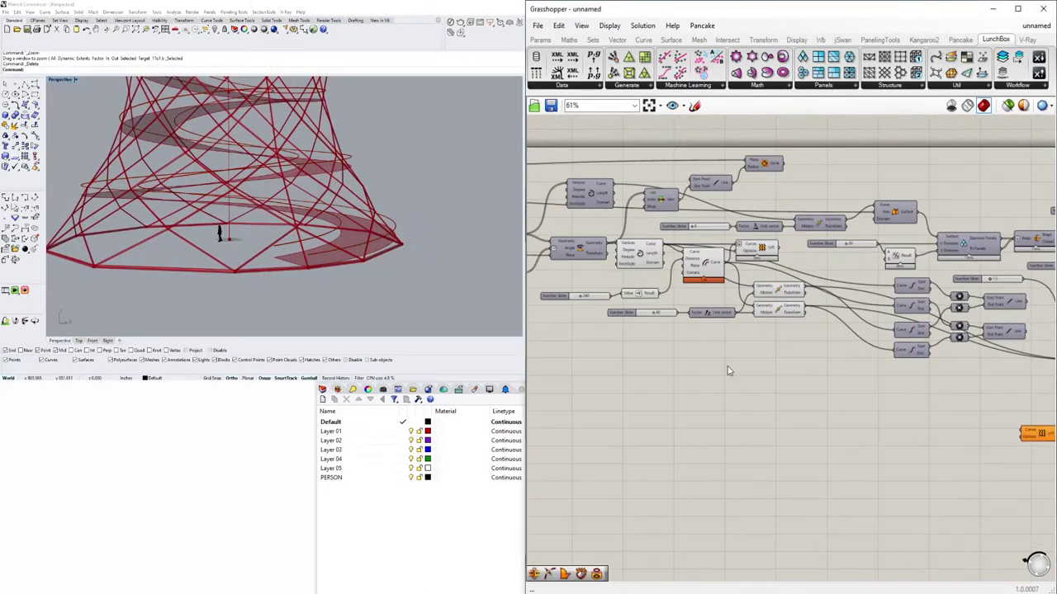
{"action": "right_click_drag", "start_coordinate": [766, 309], "coordinate": [805, 322]}
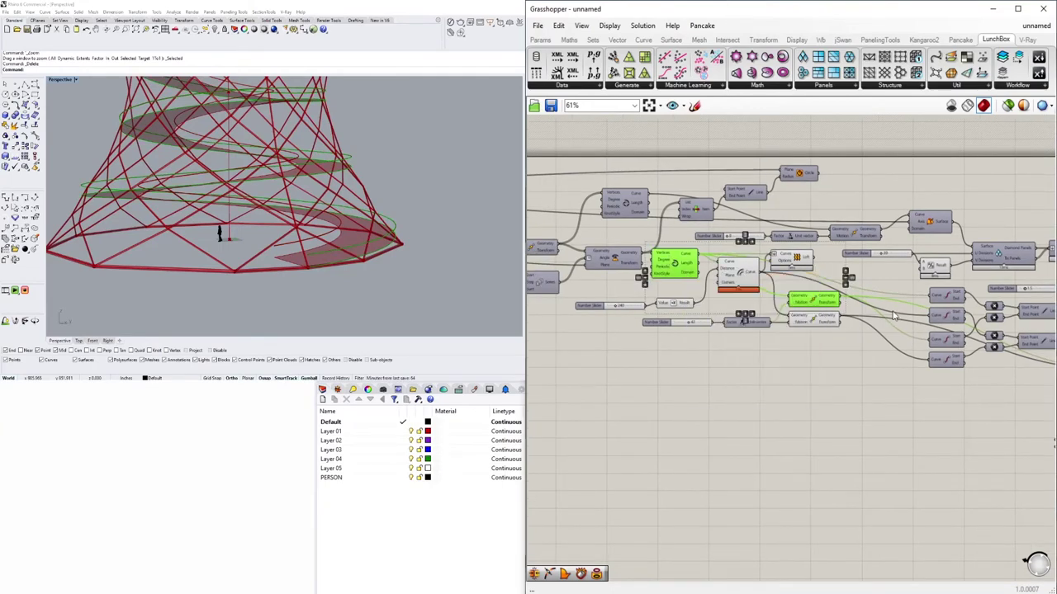
{"action": "right_click_drag", "start_coordinate": [894, 316], "coordinate": [808, 306]}
{"action": "left_click_drag", "start_coordinate": [977, 433], "coordinate": [974, 431]}
{"action": "right_click", "coordinate": [975, 431]}
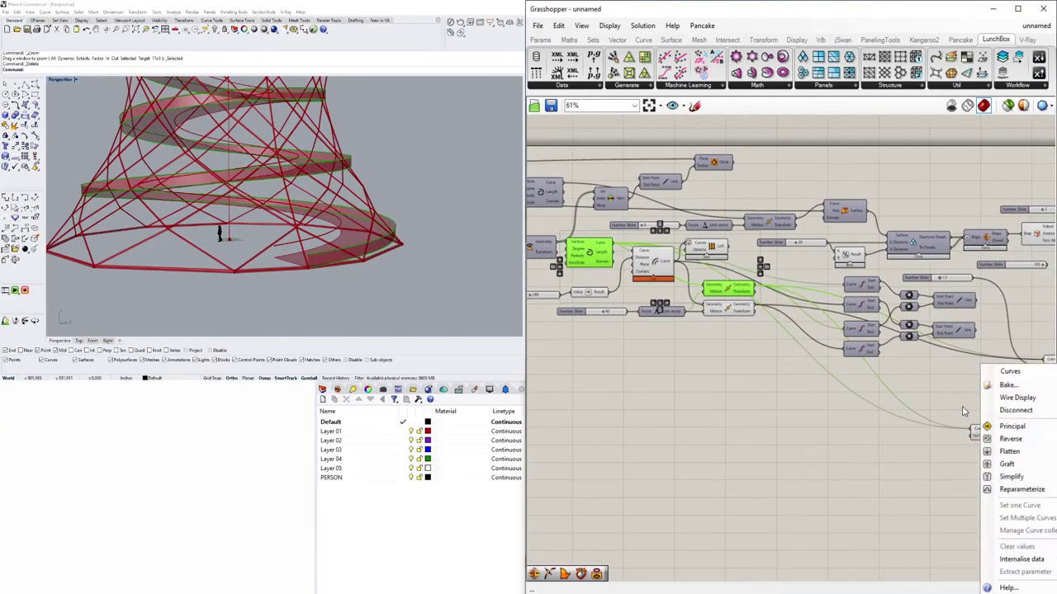
{"action": "left_click", "coordinate": [1003, 359]}
Duplicate the Loft and feed the copy with the offset ramp edge curve and its raised copy.
{"action": "left_click", "coordinate": [629, 269]}
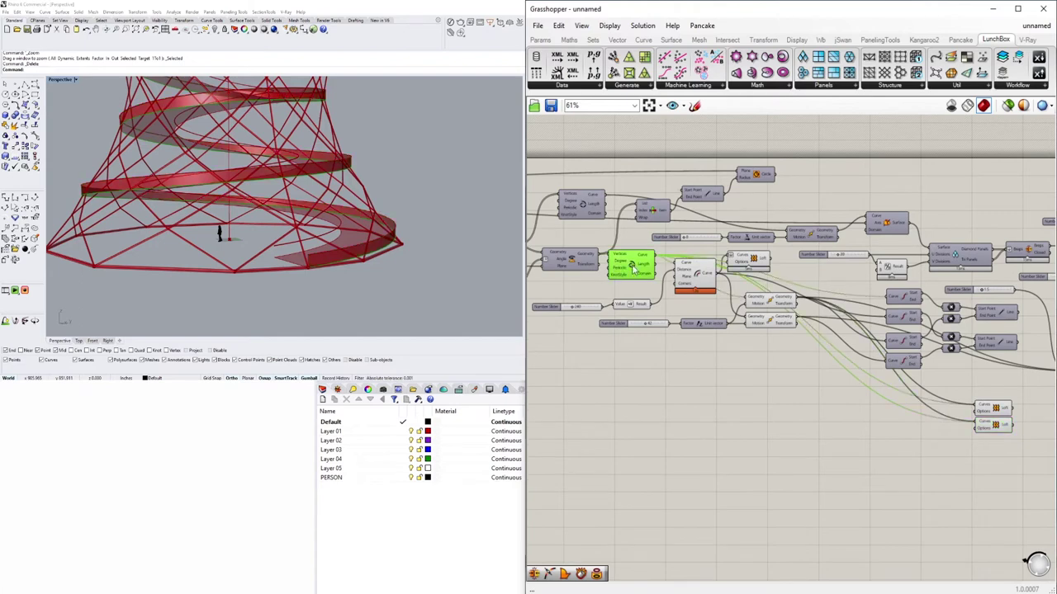
{"action": "left_click_drag", "start_coordinate": [973, 433], "coordinate": [976, 430]}
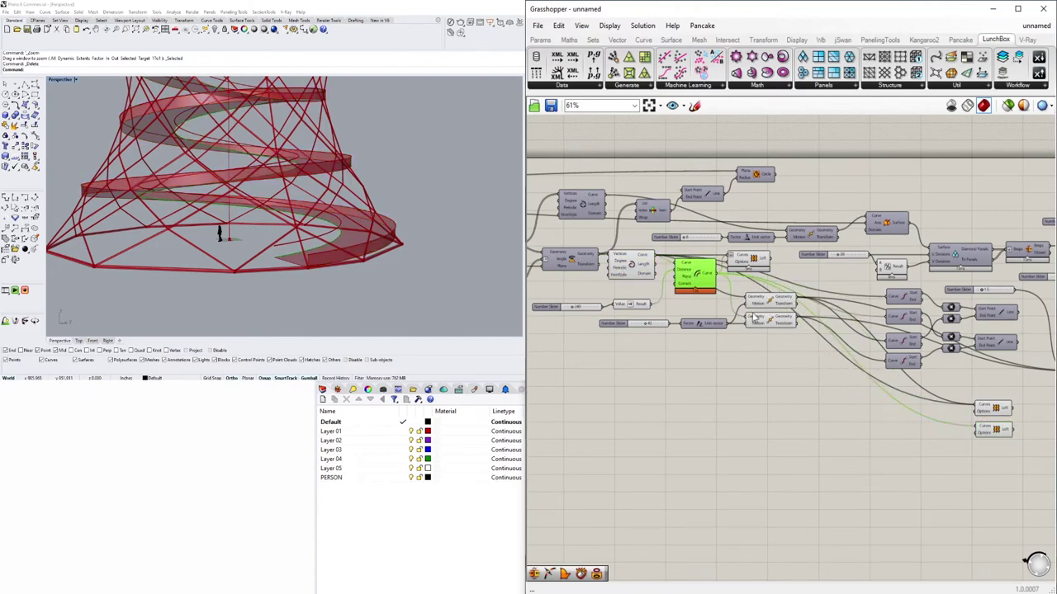
{"action": "scroll", "coordinate": [975, 430], "scroll_direction": "up", "scroll_amount": 4}
{"action": "scroll", "coordinate": [266, 242], "scroll_direction": "up", "scroll_amount": 5}
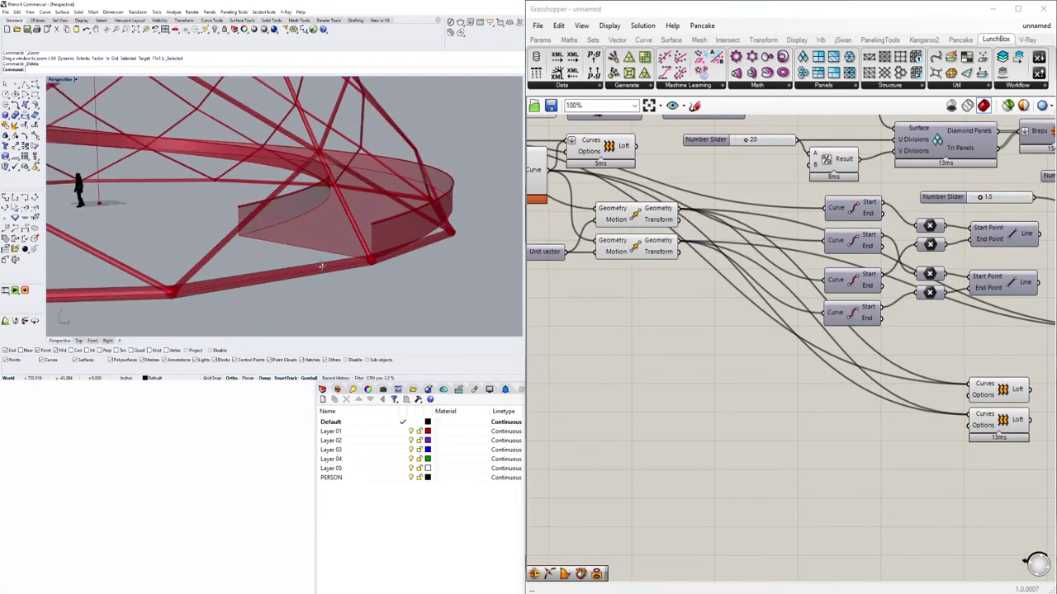
{"action": "scroll", "coordinate": [940, 413], "scroll_direction": "down", "scroll_amount": 2}
{"action": "scroll", "coordinate": [940, 438], "scroll_direction": "up", "scroll_amount": 2}
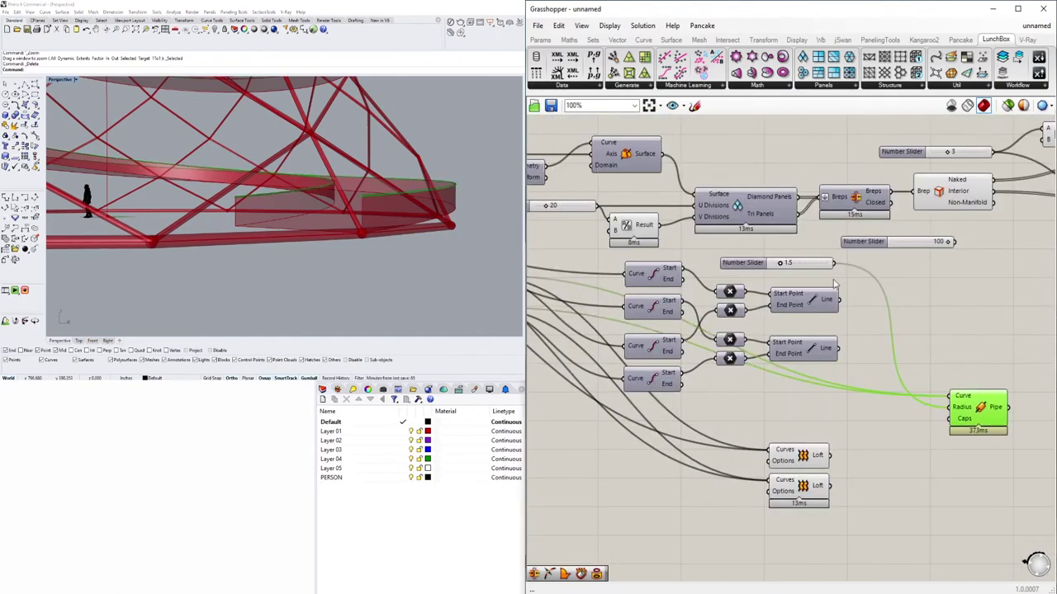
Connect both end-post Line outputs to the handrail Pipe's Curve input alongside the raised spiral curves.
{"action": "right_click", "coordinate": [956, 396]}
{"action": "left_click", "coordinate": [983, 442]}
{"action": "left_click_drag", "start_coordinate": [839, 299], "coordinate": [942, 396]}
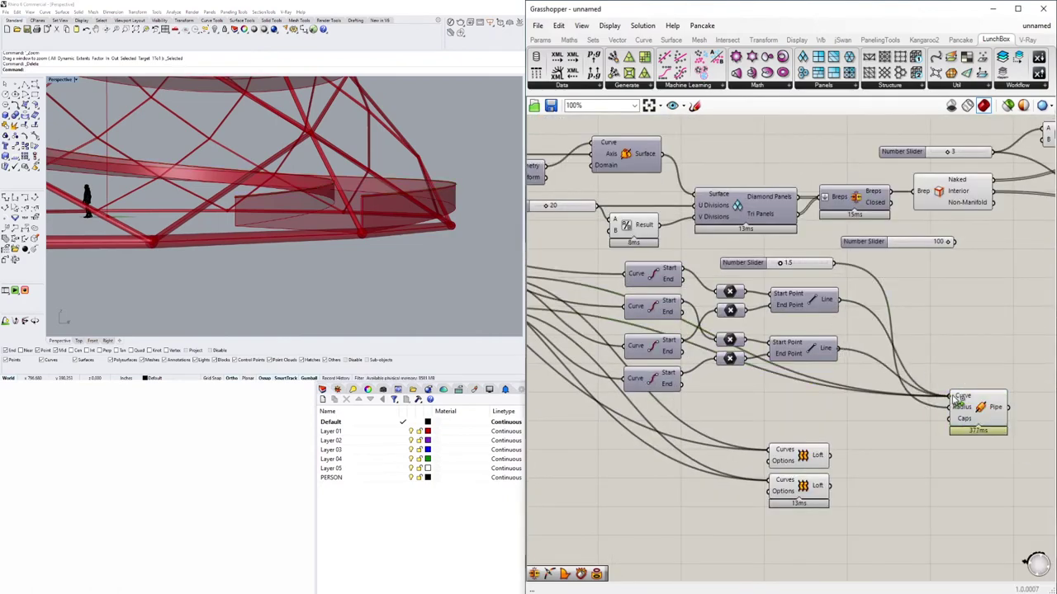
Examine the lofted railings and handrail pipes around the tower's upper rim and over its full height.
{"action": "scroll", "coordinate": [278, 283], "scroll_direction": "down", "scroll_amount": 3}
{"action": "right_click_drag", "start_coordinate": [278, 284], "coordinate": [322, 215]}
{"action": "scroll", "coordinate": [906, 434], "scroll_direction": "down", "scroll_amount": 2}
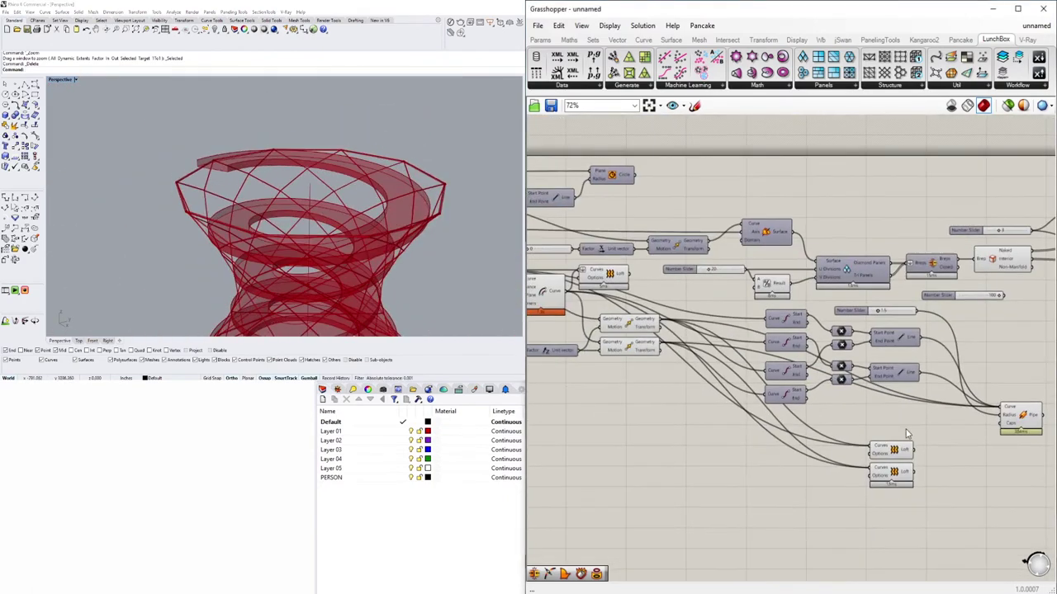
{"action": "scroll", "coordinate": [906, 433], "scroll_direction": "up", "scroll_amount": 3}
{"action": "scroll", "coordinate": [845, 456], "scroll_direction": "down", "scroll_amount": 1}
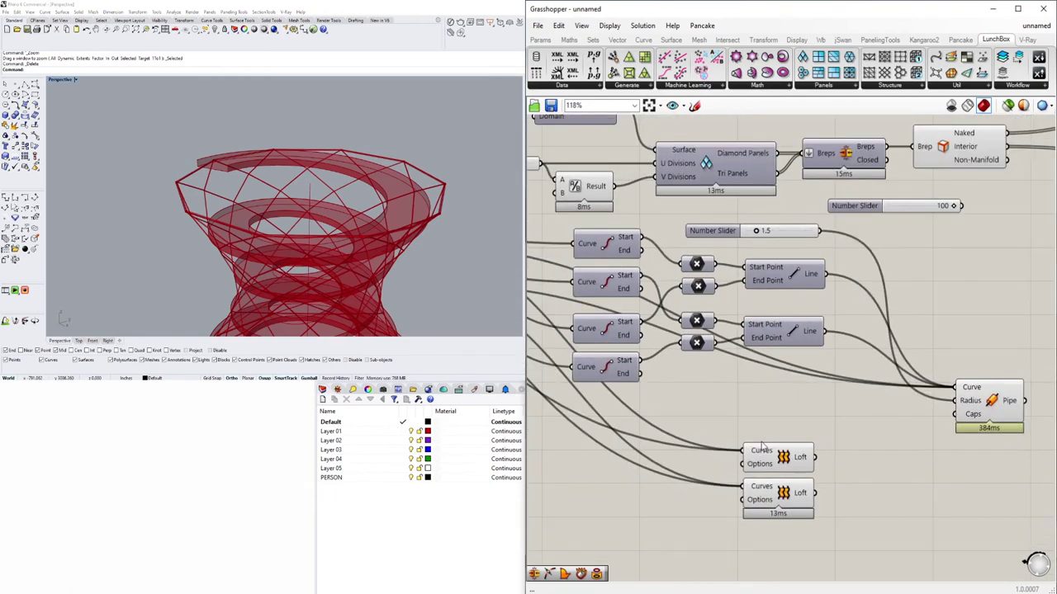
{"action": "right_click_drag", "start_coordinate": [761, 446], "coordinate": [779, 325]}
{"action": "right_click_drag", "start_coordinate": [314, 248], "coordinate": [362, 243]}
{"action": "right_click_drag", "start_coordinate": [270, 249], "coordinate": [267, 287]}
{"action": "scroll", "coordinate": [791, 347], "scroll_direction": "down", "scroll_amount": 3}
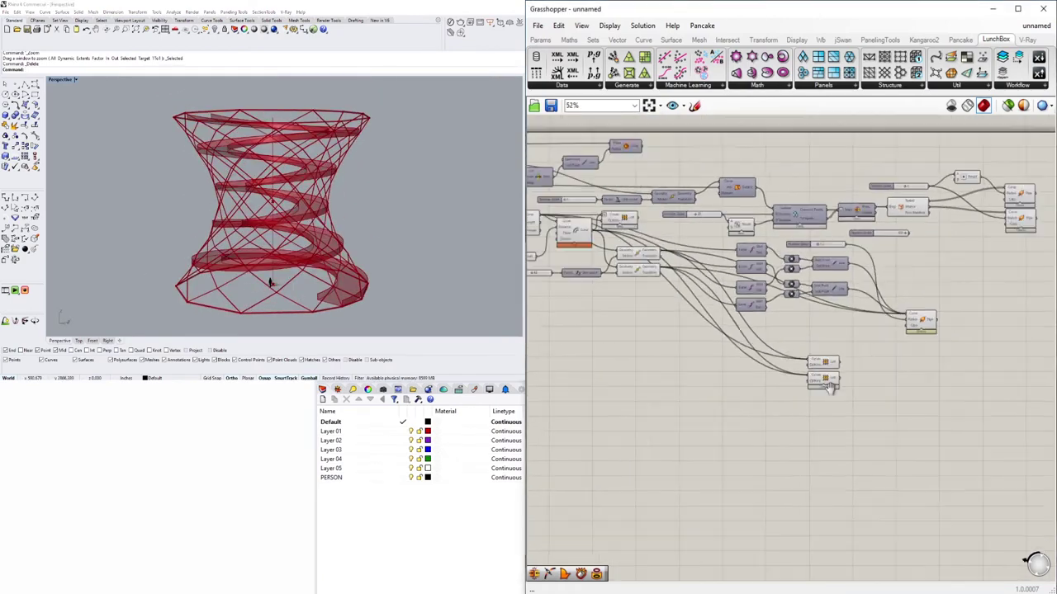
Add an Extrude component and a Unit Z vector above the ramp Loft.
{"action": "double_click", "coordinate": [831, 242]}
{"action": "type", "text": "extrusion"}
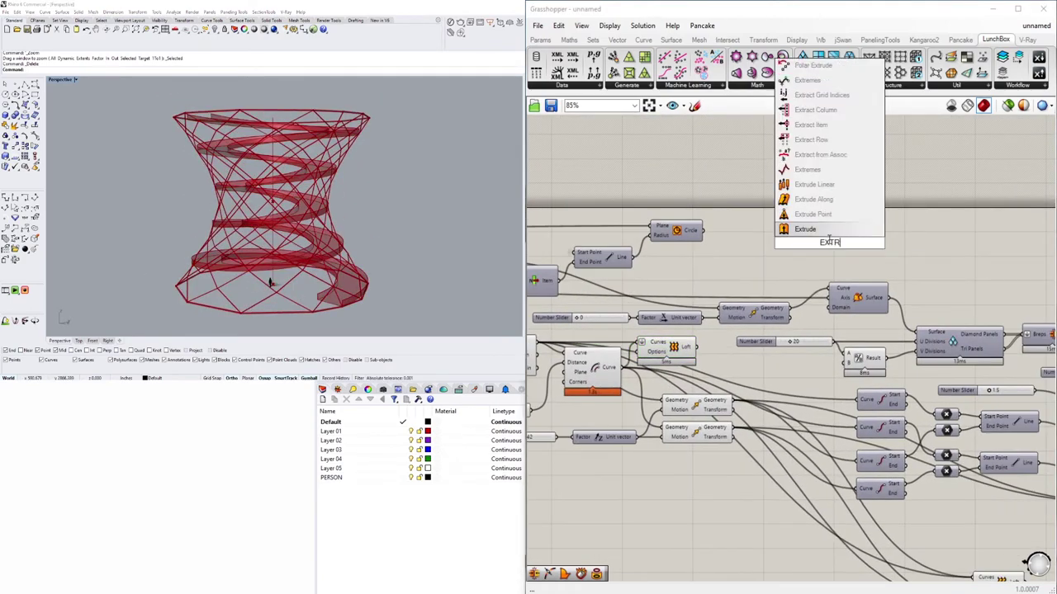
{"action": "key", "text": "Return"}
{"action": "double_click", "coordinate": [793, 250]}
{"action": "type", "text": "unit z"}
{"action": "key", "text": "Return"}
Route the Unit Z vector through a Negative component into the Extrude's Direction, and connect the ramp Loft to Base.
{"action": "scroll", "coordinate": [793, 249], "scroll_direction": "up", "scroll_amount": 3}
{"action": "double_click", "coordinate": [850, 257]}
{"action": "type", "text": "NE"}
{"action": "key", "text": "Return"}
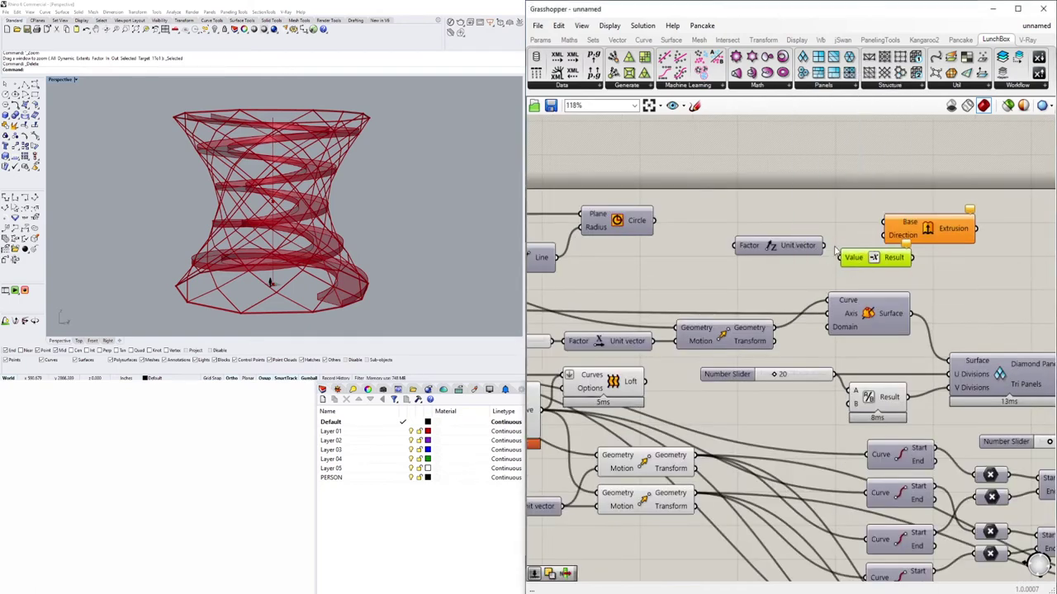
{"action": "left_click_drag", "start_coordinate": [917, 260], "coordinate": [928, 236]}
{"action": "left_click_drag", "start_coordinate": [873, 257], "coordinate": [868, 245]}
{"action": "right_click_drag", "start_coordinate": [630, 376], "coordinate": [630, 402]}
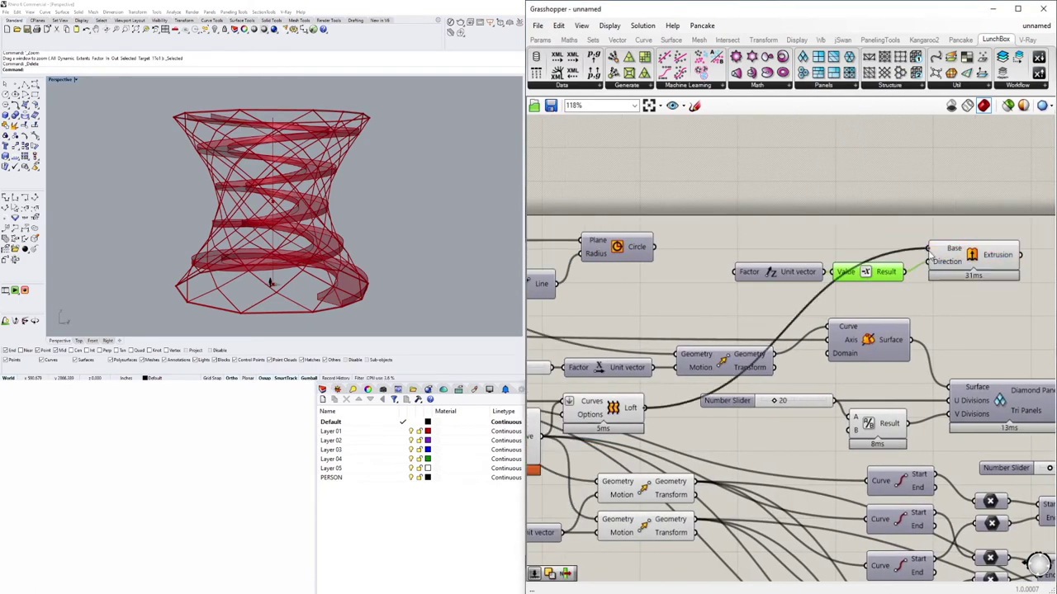
Drive the Unit Z Factor with a new number slider set to 12 for the ramp thickness.
{"action": "scroll", "coordinate": [828, 295], "scroll_direction": "up", "scroll_amount": 4}
{"action": "double_click", "coordinate": [815, 284]}
{"action": "left_click_drag", "start_coordinate": [920, 289], "coordinate": [941, 276]}
{"action": "left_click_drag", "start_coordinate": [715, 291], "coordinate": [706, 282]}
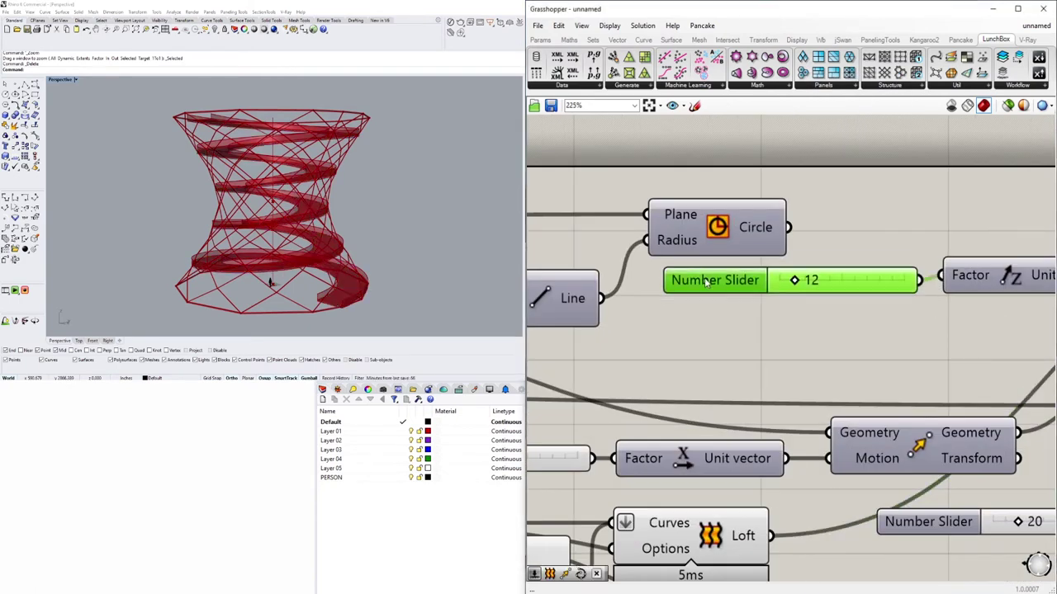
Turn off the preview of the ramp Loft that feeds the Extrude.
{"action": "scroll", "coordinate": [774, 336], "scroll_direction": "down", "scroll_amount": 4}
{"action": "left_click", "coordinate": [885, 267]}
{"action": "right_click_drag", "start_coordinate": [884, 267], "coordinate": [814, 325]}
{"action": "left_click", "coordinate": [683, 388]}
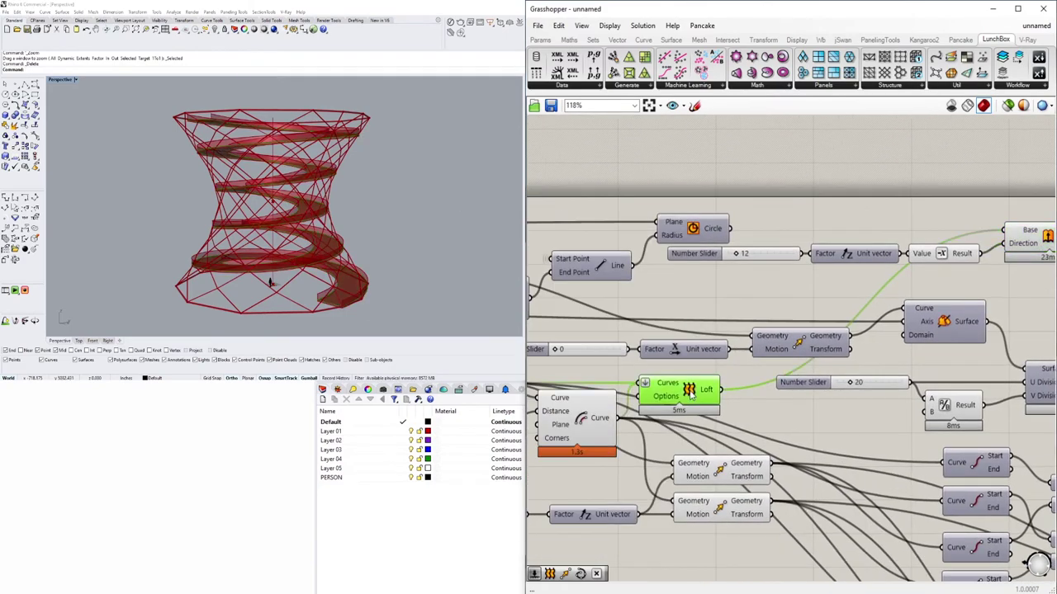
{"action": "middle_click", "coordinate": [692, 388]}
{"action": "left_click", "coordinate": [715, 373]}
Examine the thickened ramp in the tower and trace the definition back to the central axis components.
{"action": "scroll", "coordinate": [270, 283], "scroll_direction": "up", "scroll_amount": 5}
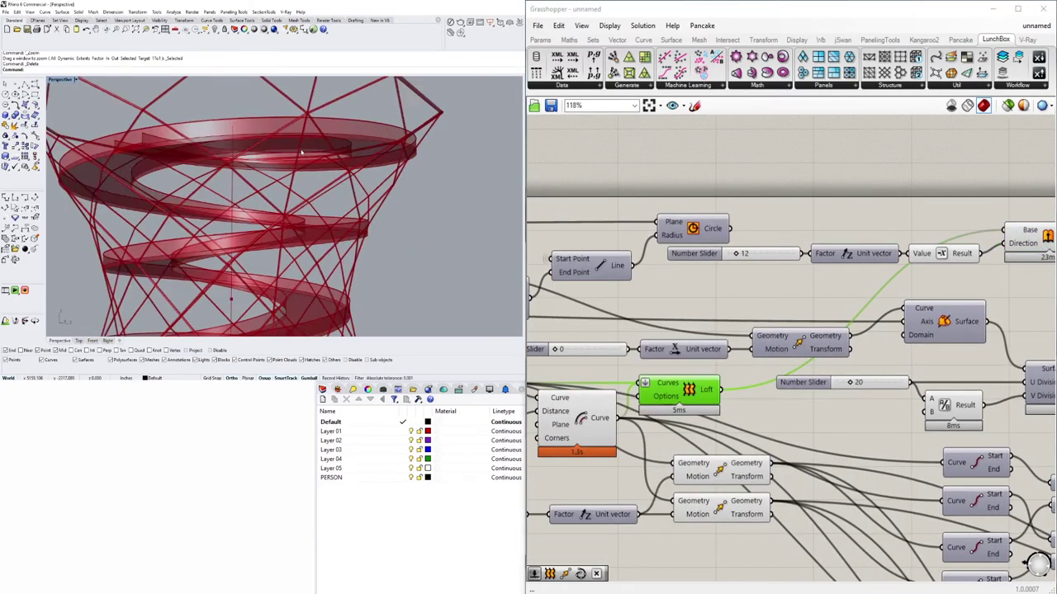
{"action": "scroll", "coordinate": [281, 273], "scroll_direction": "down", "scroll_amount": 6}
{"action": "scroll", "coordinate": [298, 263], "scroll_direction": "up", "scroll_amount": 3}
{"action": "scroll", "coordinate": [303, 259], "scroll_direction": "up", "scroll_amount": 2}
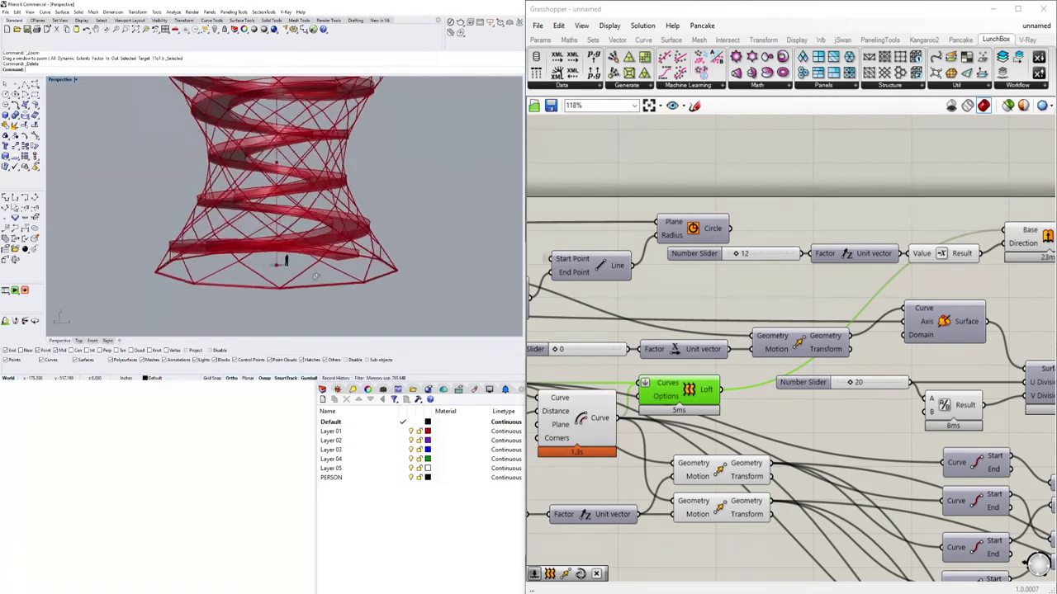
{"action": "scroll", "coordinate": [306, 255], "scroll_direction": "down", "scroll_amount": 1}
{"action": "scroll", "coordinate": [781, 368], "scroll_direction": "down", "scroll_amount": 4}
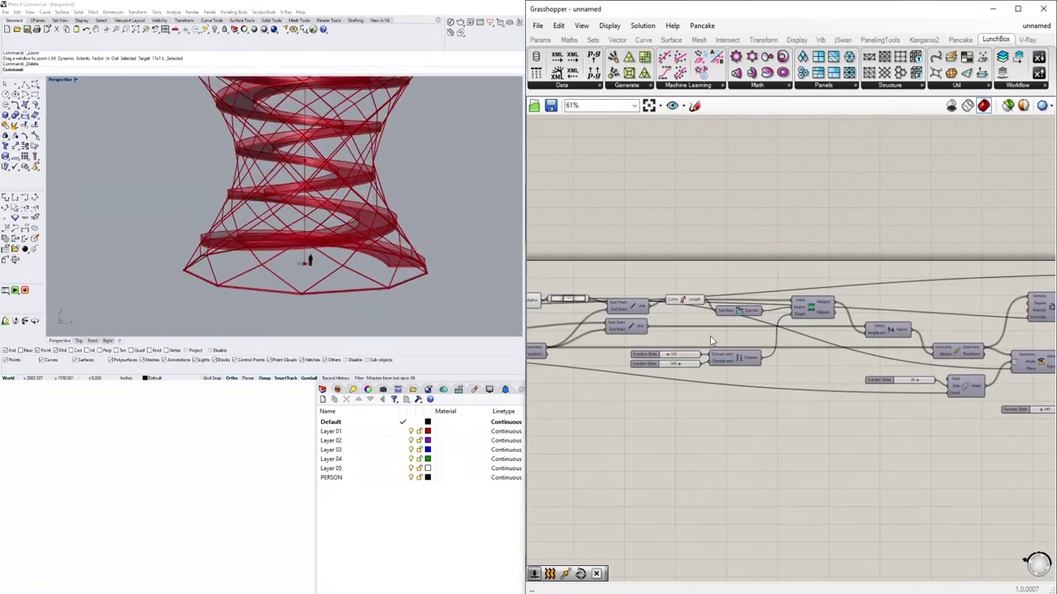
{"action": "left_click", "coordinate": [799, 350]}
{"action": "right_click_drag", "start_coordinate": [1009, 340], "coordinate": [825, 248]}
{"action": "right_click_drag", "start_coordinate": [445, 230], "coordinate": [306, 223]}
{"action": "scroll", "coordinate": [634, 256], "scroll_direction": "up", "scroll_amount": 4}
Add a Divide Curve component and connect the offset ramp edge curve to its Curve input.
{"action": "double_click", "coordinate": [727, 248]}
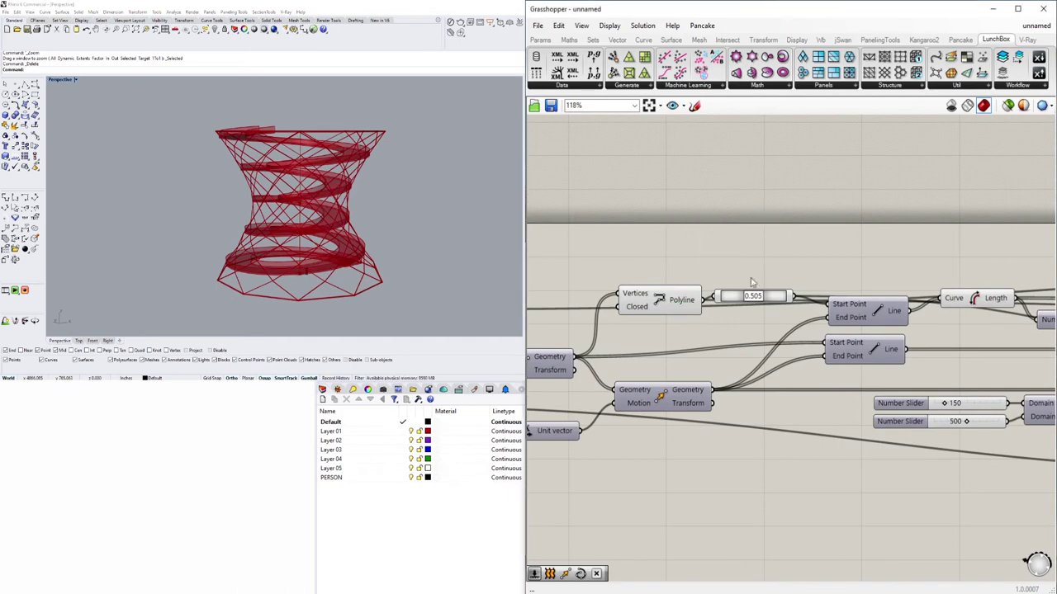
{"action": "scroll", "coordinate": [751, 282], "scroll_direction": "down", "scroll_amount": 4}
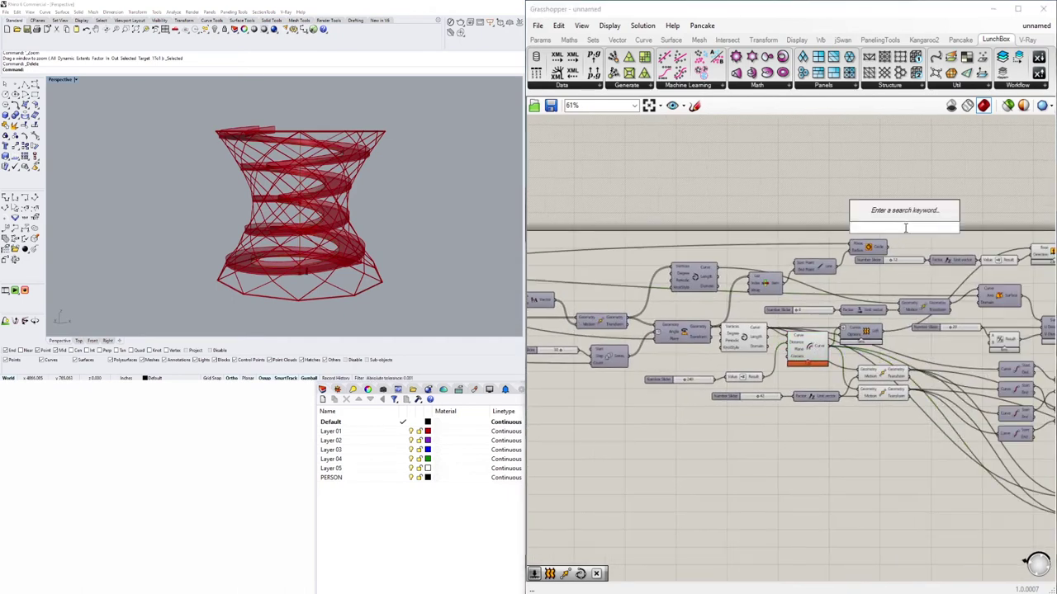
{"action": "type", "text": "Di"}
{"action": "left_click", "coordinate": [886, 199]}
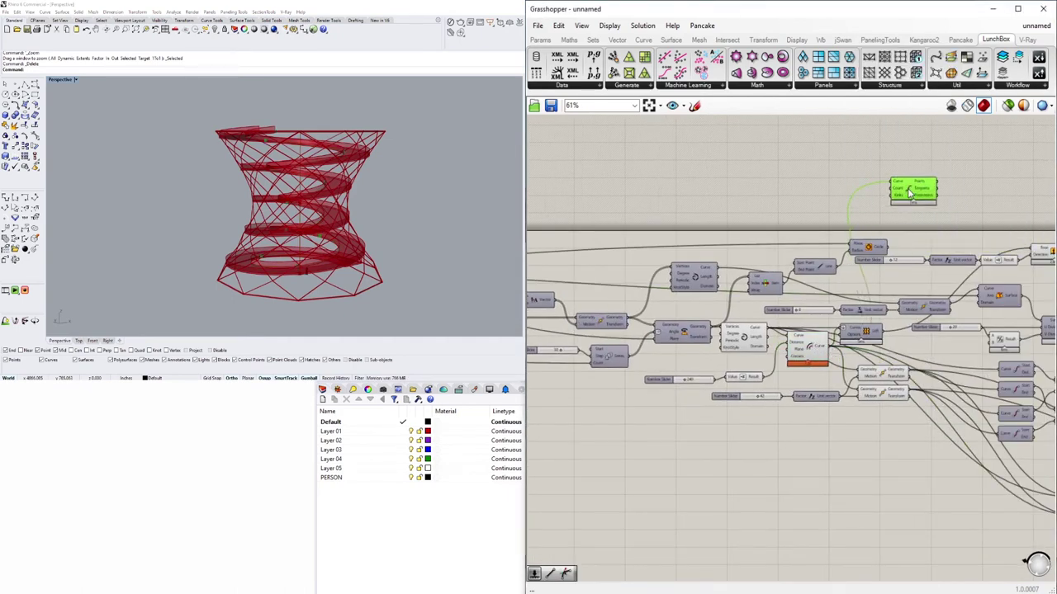
Add a Line component from the 0.505 point on the central axis to the Divide Curve points.
{"action": "scroll", "coordinate": [721, 207], "scroll_direction": "up", "scroll_amount": 3}
{"action": "double_click", "coordinate": [721, 208]}
{"action": "type", "text": "line"}
{"action": "key", "text": "Return"}
{"action": "left_click_drag", "start_coordinate": [747, 206], "coordinate": [840, 205]}
{"action": "right_click_drag", "start_coordinate": [730, 196], "coordinate": [609, 217]}
{"action": "right_click_drag", "start_coordinate": [675, 212], "coordinate": [652, 231]}
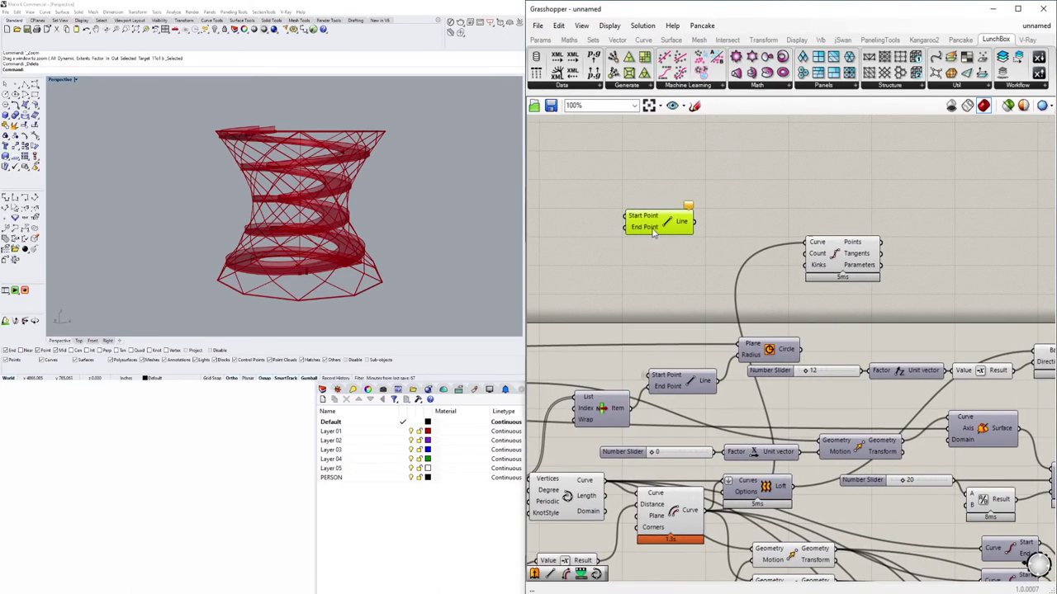
{"action": "scroll", "coordinate": [915, 239], "scroll_direction": "down", "scroll_amount": 3}
{"action": "left_click_drag", "start_coordinate": [915, 239], "coordinate": [545, 306]}
{"action": "scroll", "coordinate": [545, 306], "scroll_direction": "up", "scroll_amount": 2}
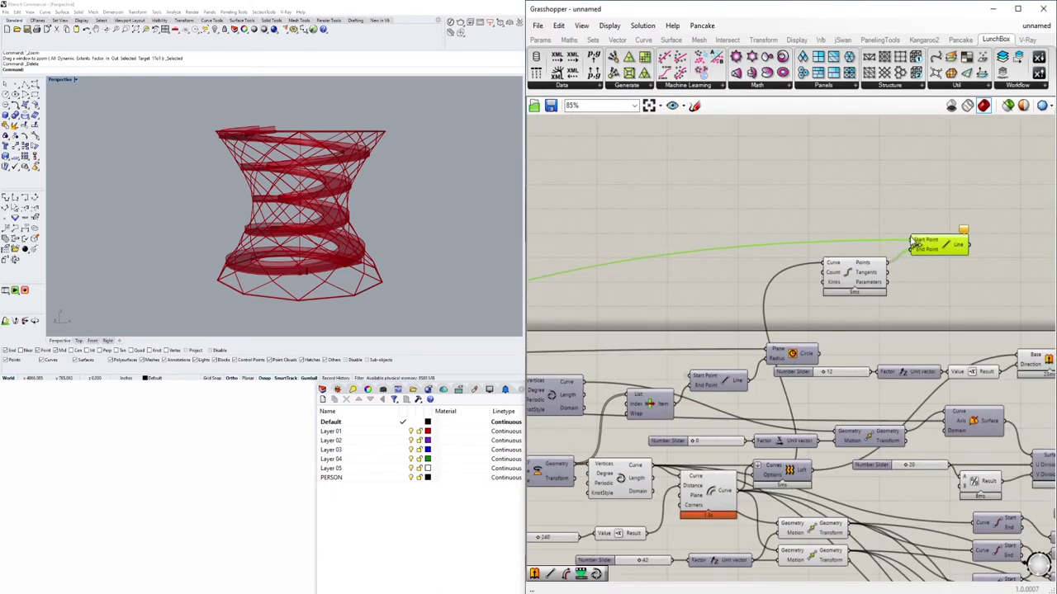
Add a Pipe on the central axis Polyline with a radius slider set to 24 and round caps.
{"action": "scroll", "coordinate": [875, 264], "scroll_direction": "down", "scroll_amount": 3}
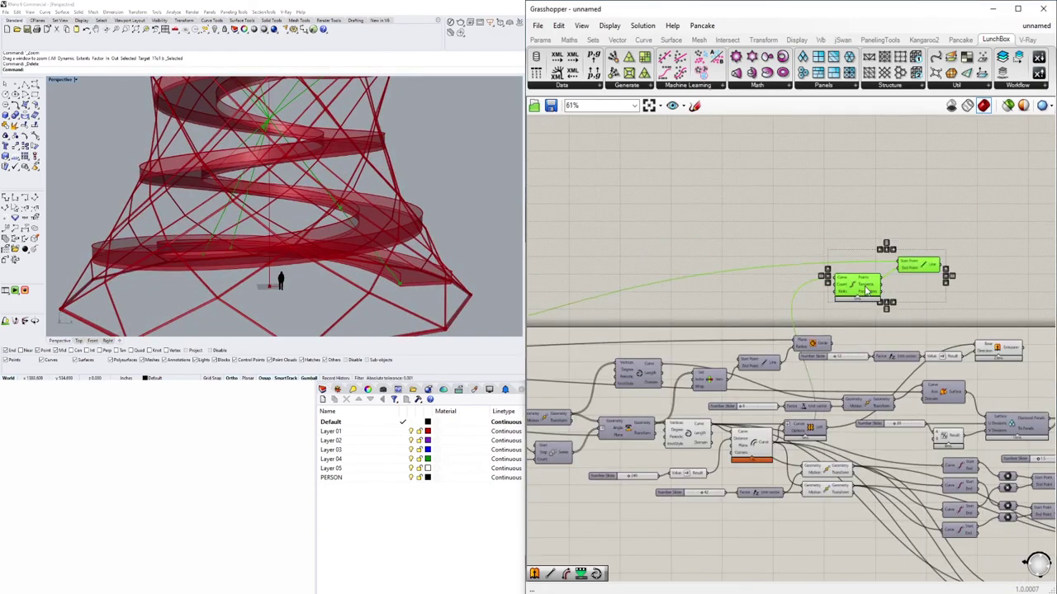
{"action": "right_click_drag", "start_coordinate": [665, 285], "coordinate": [680, 367]}
{"action": "scroll", "coordinate": [824, 351], "scroll_direction": "up", "scroll_amount": 3}
{"action": "scroll", "coordinate": [731, 347], "scroll_direction": "down", "scroll_amount": 1}
{"action": "double_click", "coordinate": [675, 329]}
{"action": "type", "text": "Pi"}
{"action": "left_click", "coordinate": [646, 300]}
{"action": "right_click", "coordinate": [670, 330]}
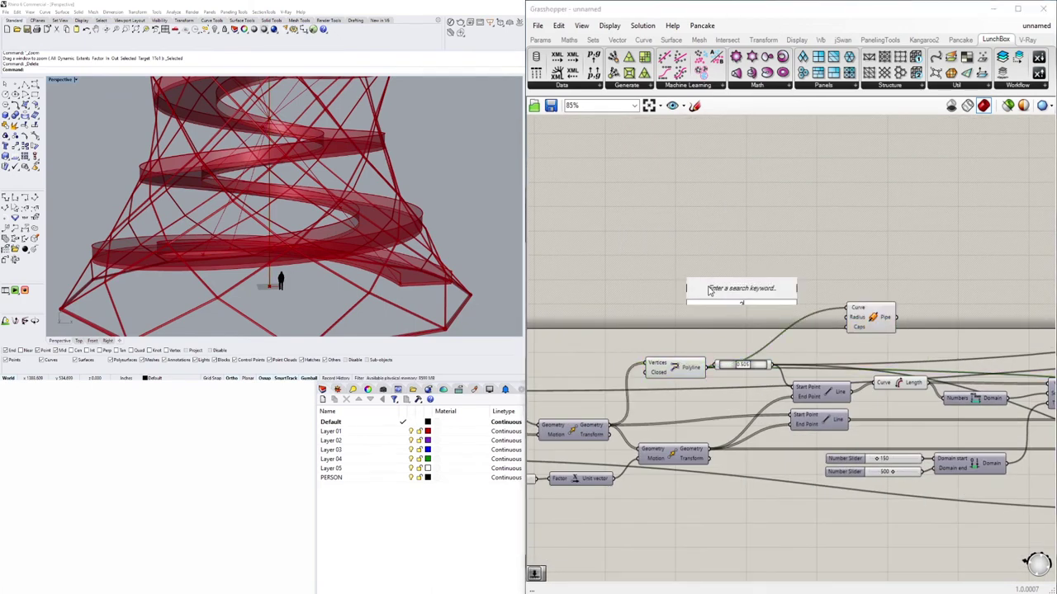
{"action": "right_click", "coordinate": [863, 323]}
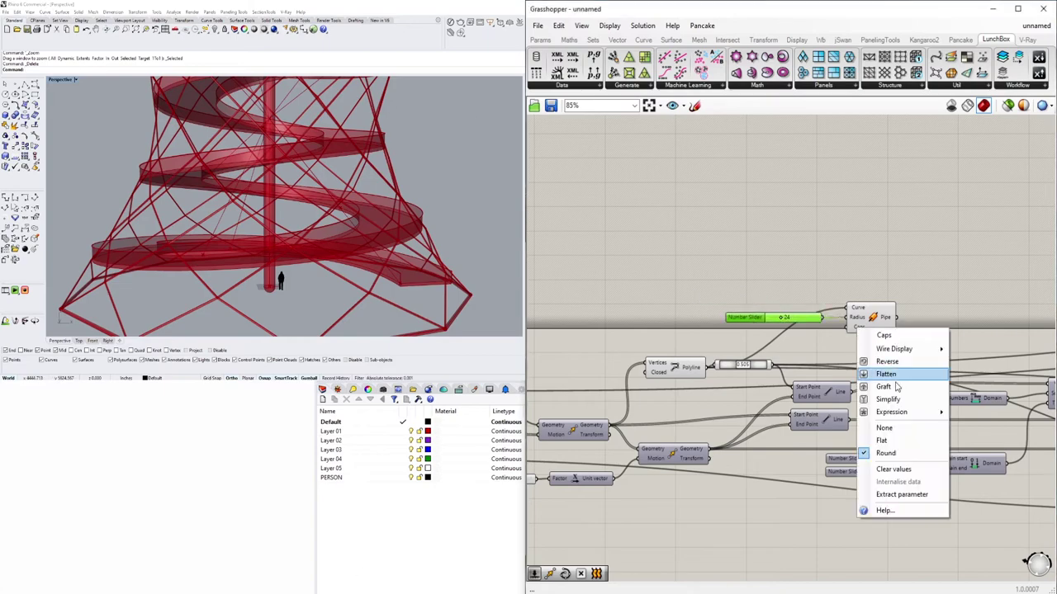
{"action": "left_click", "coordinate": [888, 373]}
Move the central axis Pipe and its radius slider beside the new Line component above the Extrude.
{"action": "scroll", "coordinate": [768, 337], "scroll_direction": "down", "scroll_amount": 3}
{"action": "scroll", "coordinate": [767, 337], "scroll_direction": "up", "scroll_amount": 2}
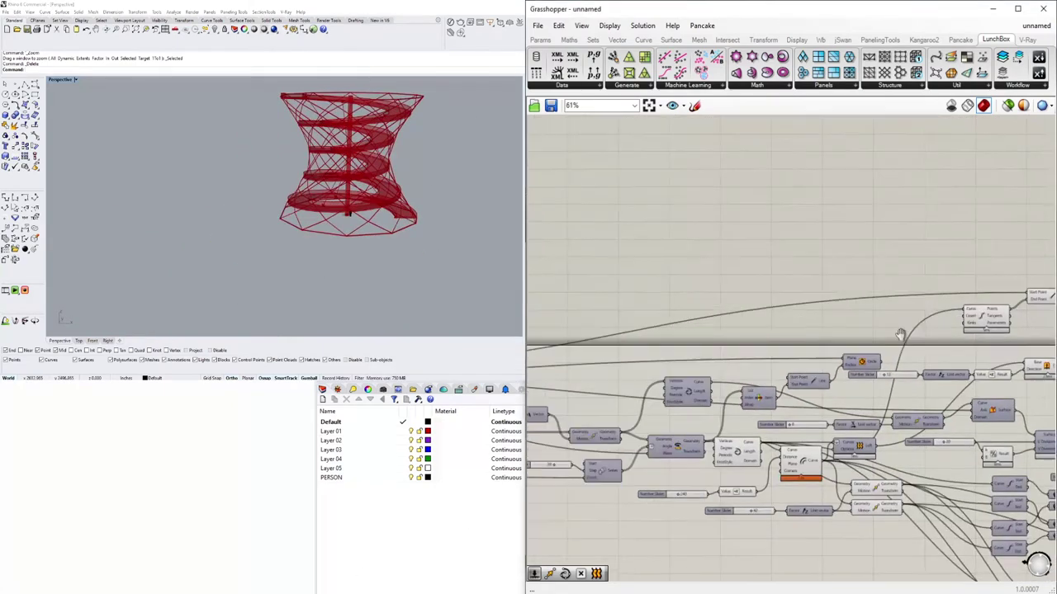
{"action": "left_click_drag", "start_coordinate": [767, 295], "coordinate": [851, 337]}
{"action": "scroll", "coordinate": [632, 354], "scroll_direction": "down", "scroll_amount": 4}
{"action": "scroll", "coordinate": [851, 337], "scroll_direction": "up", "scroll_amount": 5}
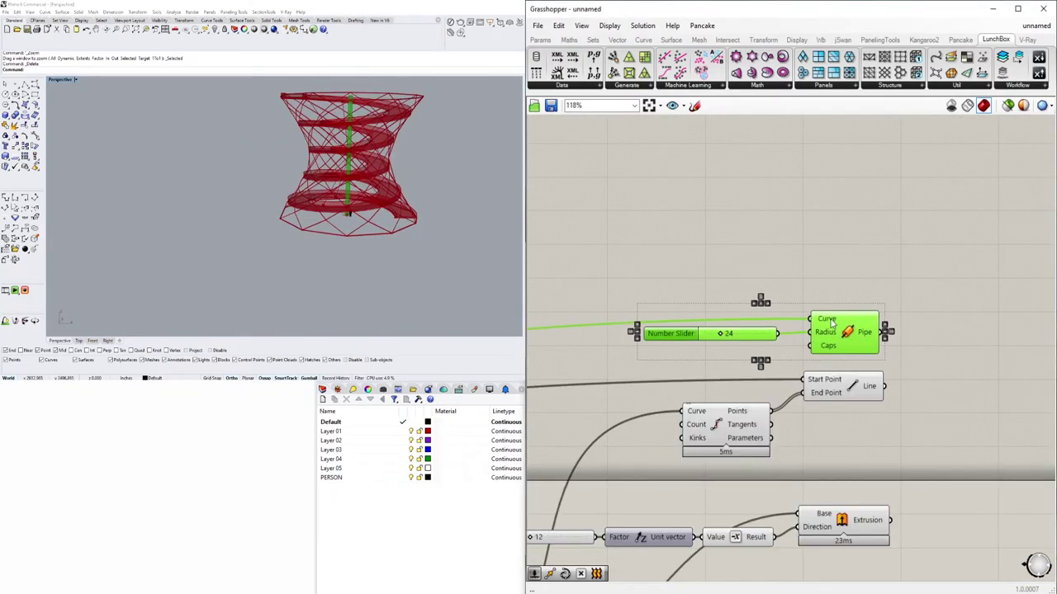
Hide the wire display on the axis Pipe's Curve input and move its radius slider above the Pipe.
{"action": "right_click", "coordinate": [817, 323]}
{"action": "left_click", "coordinate": [934, 195]}
{"action": "right_click", "coordinate": [818, 324]}
{"action": "left_click", "coordinate": [957, 383]}
{"action": "scroll", "coordinate": [913, 220], "scroll_direction": "down", "scroll_amount": 4}
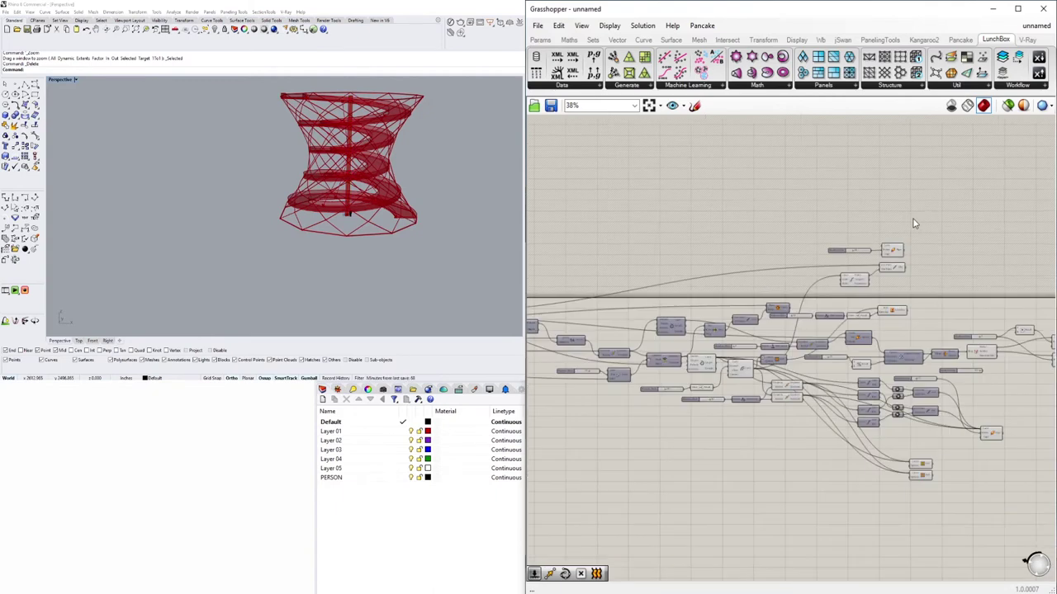
{"action": "left_click_drag", "start_coordinate": [951, 233], "coordinate": [651, 379]}
{"action": "scroll", "coordinate": [856, 303], "scroll_direction": "up", "scroll_amount": 1}
{"action": "left_click", "coordinate": [856, 303]}
{"action": "scroll", "coordinate": [856, 303], "scroll_direction": "up", "scroll_amount": 6}
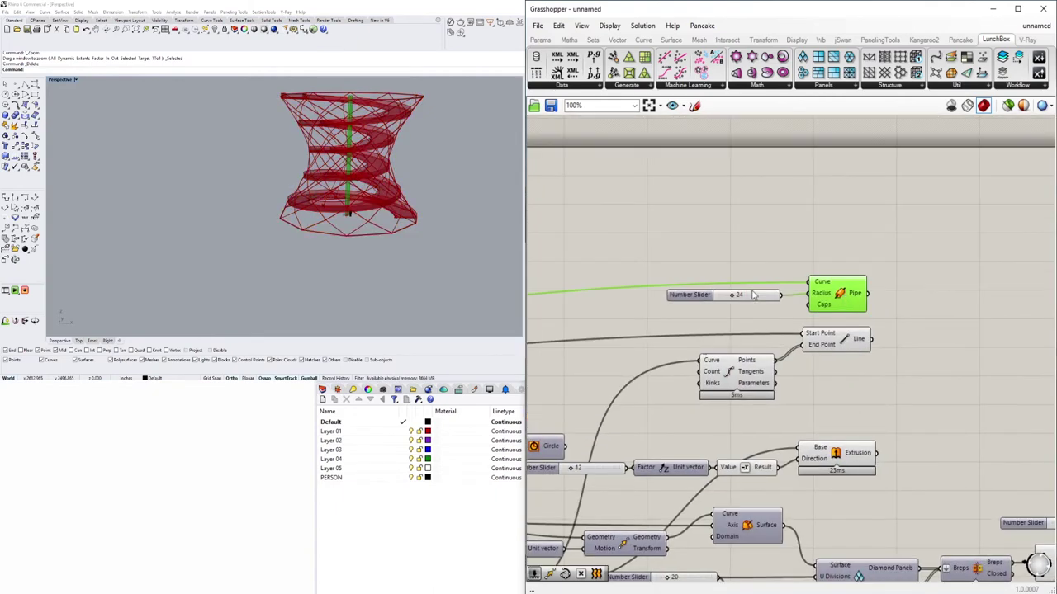
{"action": "left_click_drag", "start_coordinate": [983, 330], "coordinate": [684, 232]}
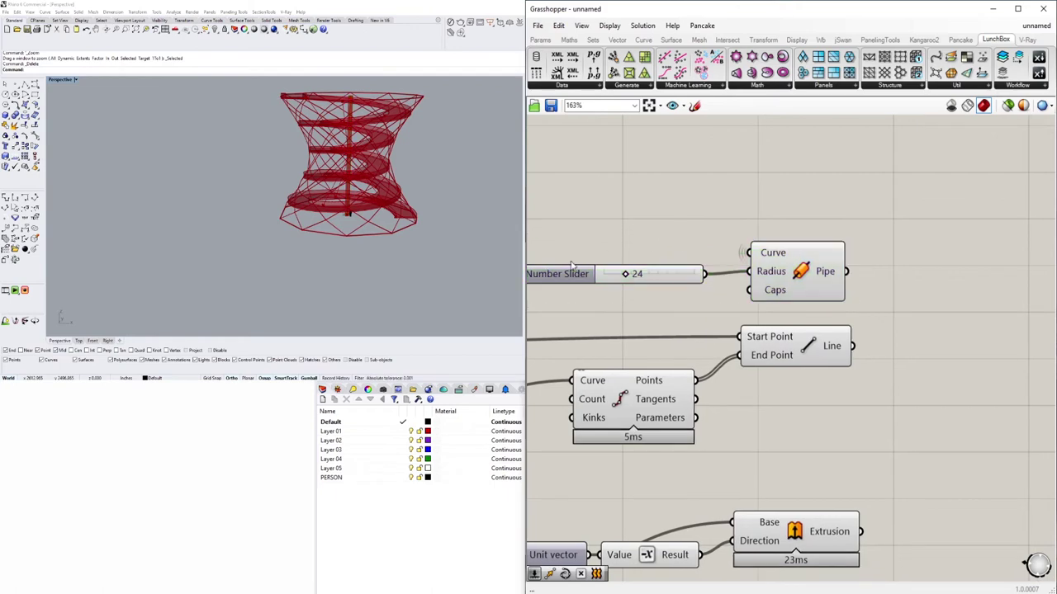
{"action": "left_click_drag", "start_coordinate": [567, 273], "coordinate": [665, 206]}
Duplicate the axis Pipe with its radius wire and connect the radiating Line output to the copy's Curve input.
{"action": "scroll", "coordinate": [1008, 306], "scroll_direction": "down", "scroll_amount": 2}
{"action": "left_click_drag", "start_coordinate": [858, 262], "coordinate": [994, 338], "text": "alt"}
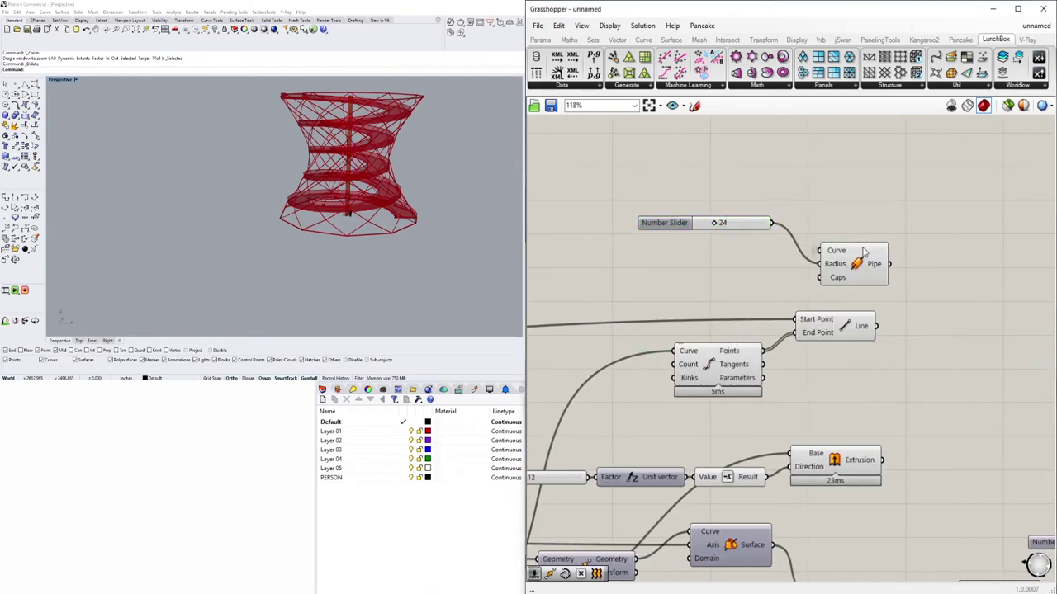
{"action": "right_click_drag", "start_coordinate": [863, 347], "coordinate": [747, 326]}
{"action": "left_click_drag", "start_coordinate": [875, 330], "coordinate": [881, 314]}
{"action": "scroll", "coordinate": [910, 349], "scroll_direction": "up", "scroll_amount": 1}
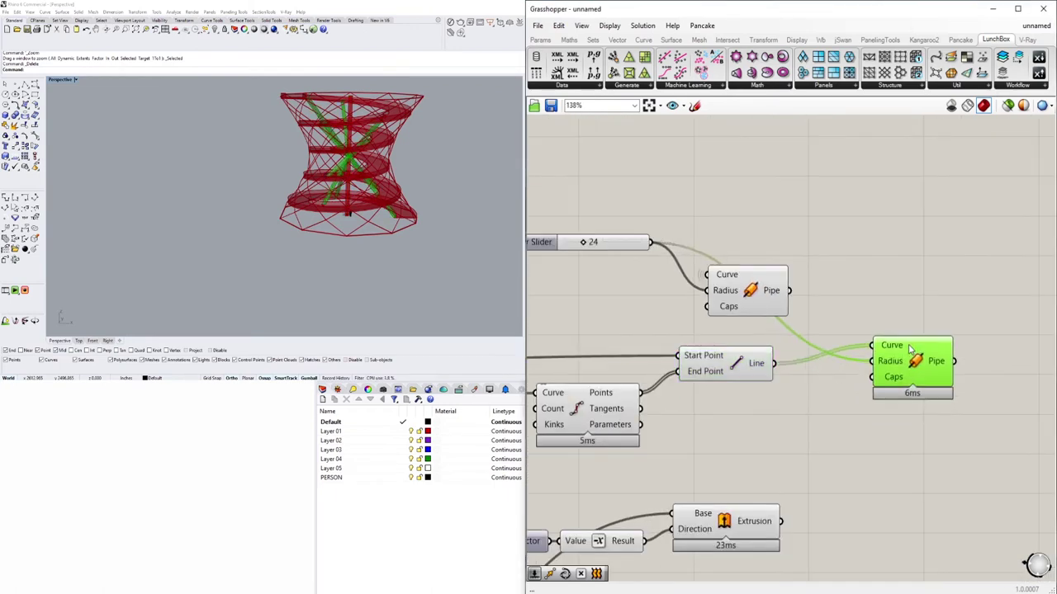
Divide the 24 radius slider by a new slider set to 3 and feed the result to the duplicated Pipe's Radius.
{"action": "left_click_drag", "start_coordinate": [650, 242], "coordinate": [761, 227]}
{"action": "double_click", "coordinate": [633, 188]}
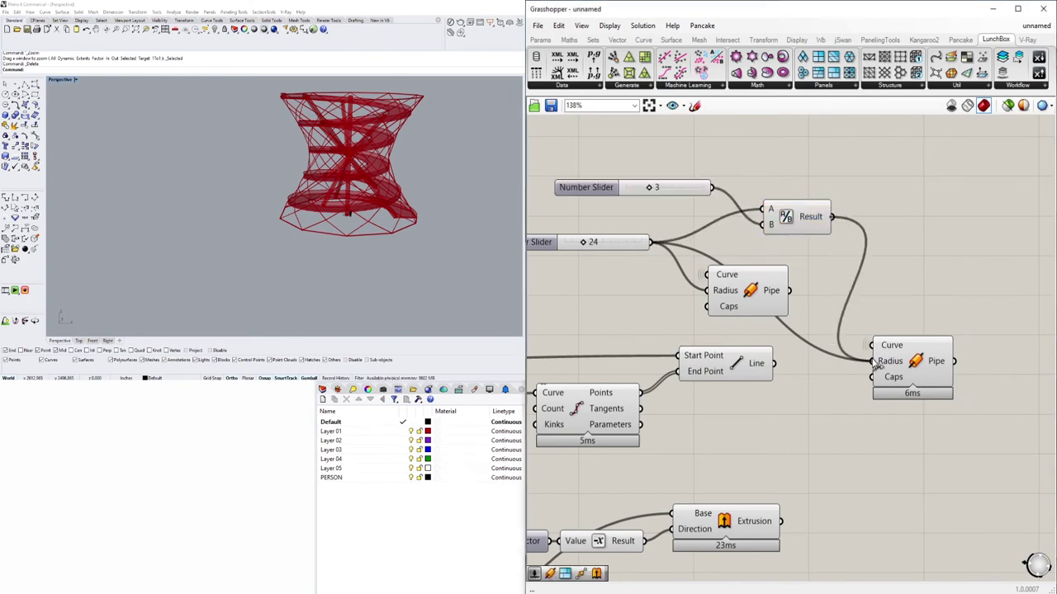
Rearrange the duplicated Pipe and the 24 radius slider around the division component, and hide the wire on the duplicated Pipe's Curve input.
{"action": "left_click_drag", "start_coordinate": [875, 364], "coordinate": [935, 287]}
{"action": "left_click_drag", "start_coordinate": [614, 246], "coordinate": [719, 275]}
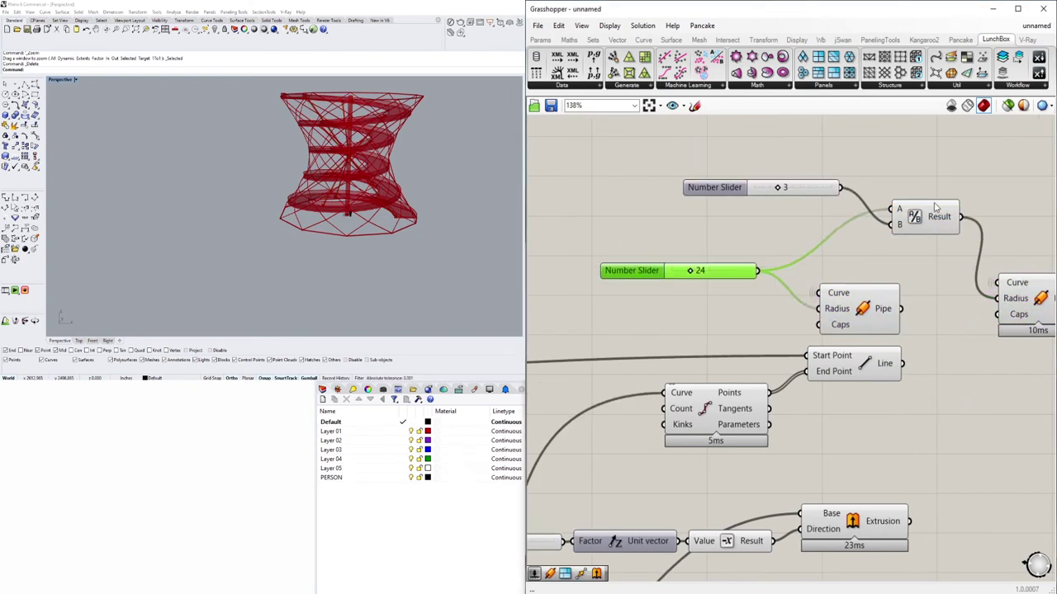
{"action": "left_click_drag", "start_coordinate": [1034, 312], "coordinate": [820, 288]}
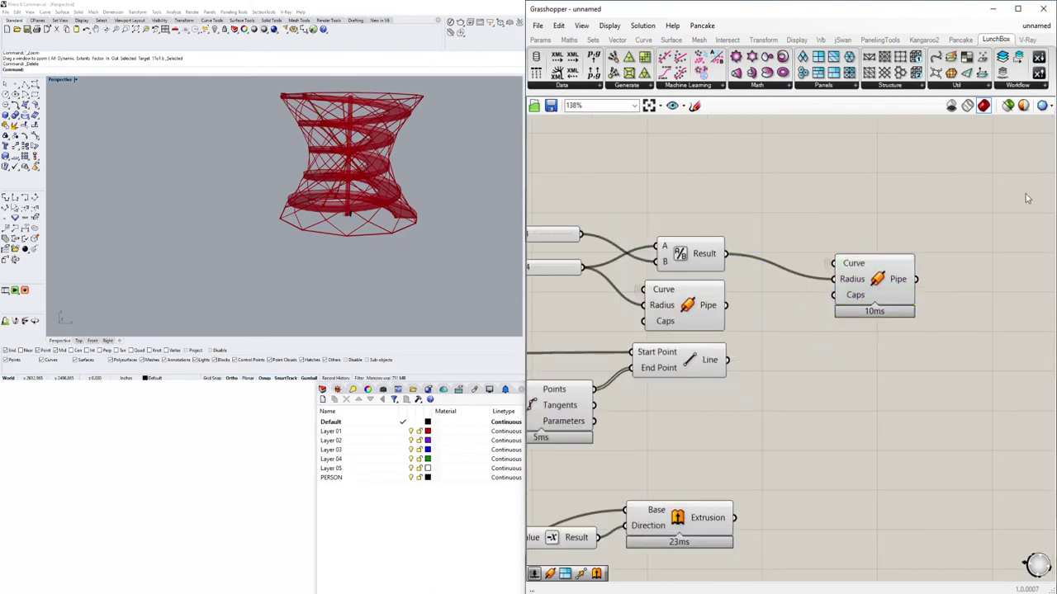
{"action": "right_click", "coordinate": [849, 266]}
{"action": "left_click", "coordinate": [985, 297]}
{"action": "scroll", "coordinate": [837, 324], "scroll_direction": "down", "scroll_amount": 5}
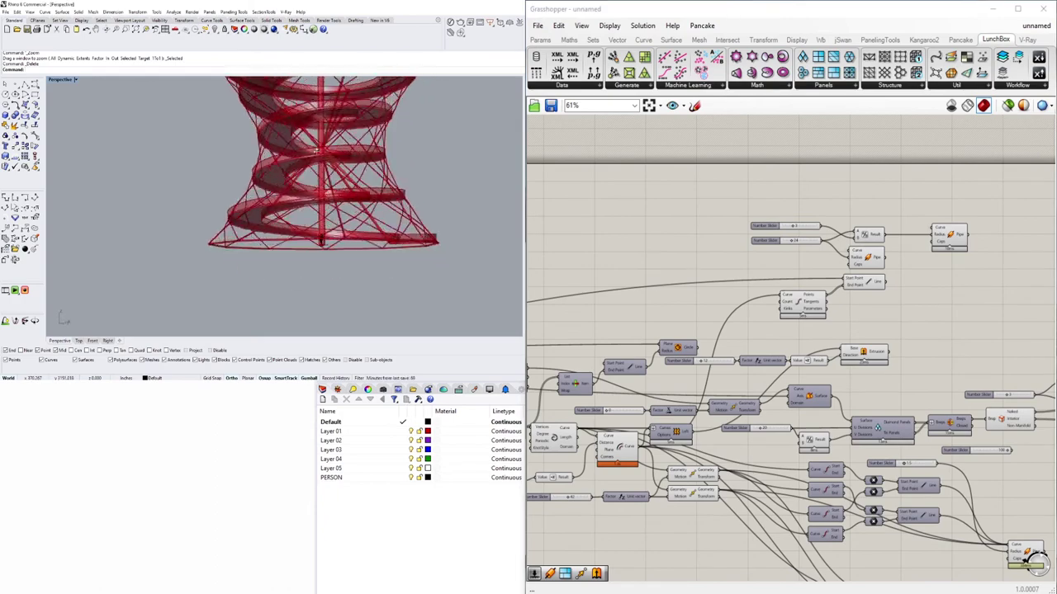
Add a number slider set to 20 and connect it to the Count of the curve division feeding the radiating Line.
{"action": "scroll", "coordinate": [718, 305], "scroll_direction": "up", "scroll_amount": 4}
{"action": "double_click", "coordinate": [699, 277]}
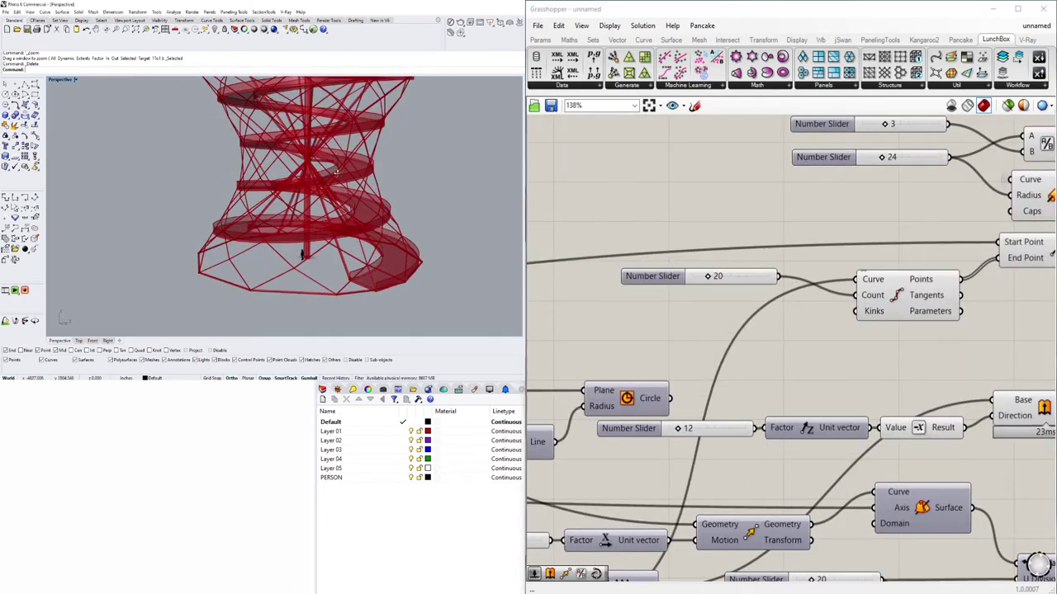
{"action": "right_click_drag", "start_coordinate": [302, 254], "coordinate": [379, 247]}
{"action": "right_click_drag", "start_coordinate": [825, 272], "coordinate": [534, 349]}
{"action": "right_click", "coordinate": [926, 238]}
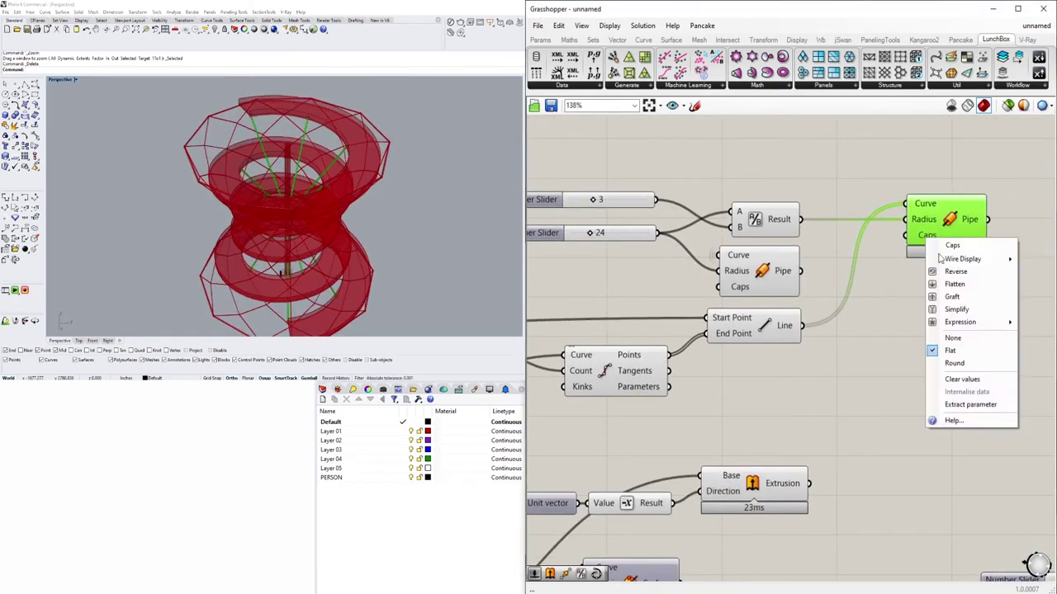
{"action": "left_click", "coordinate": [859, 314]}
Add a Solid Union, feed it the outputs of the axis Pipe and the radiating Pipe, and flatten its Breps input.
{"action": "right_click_drag", "start_coordinate": [990, 355], "coordinate": [895, 357]}
{"action": "double_click", "coordinate": [896, 355]}
{"action": "type", "text": "cap"}
{"action": "left_click", "coordinate": [874, 351]}
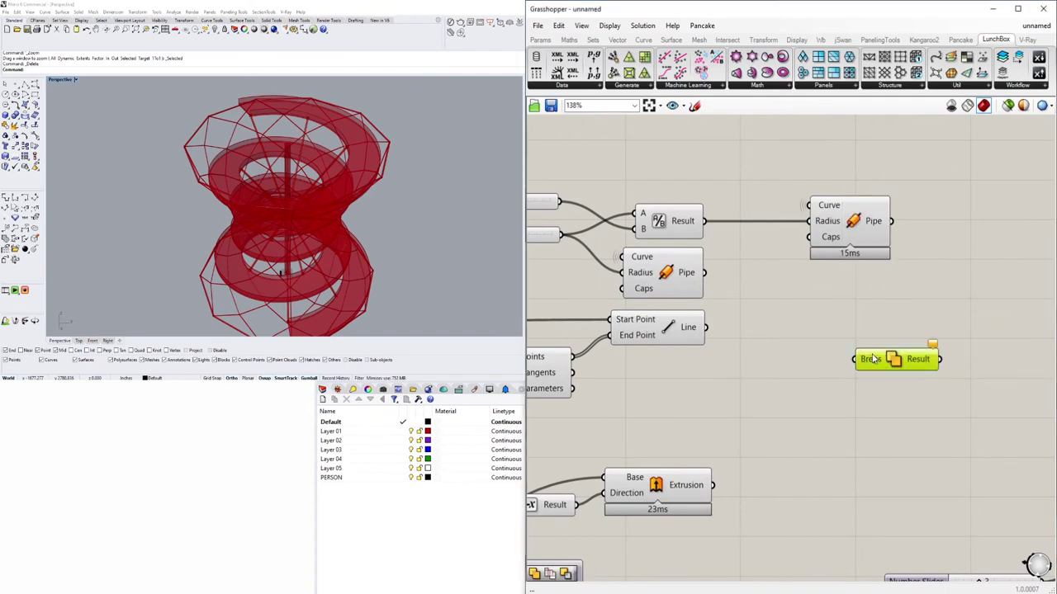
{"action": "left_click", "coordinate": [659, 285]}
{"action": "left_click_drag", "start_coordinate": [892, 300], "coordinate": [897, 321]}
{"action": "left_click_drag", "start_coordinate": [931, 320], "coordinate": [957, 298]}
{"action": "right_click", "coordinate": [957, 297]}
{"action": "left_click", "coordinate": [954, 395]}
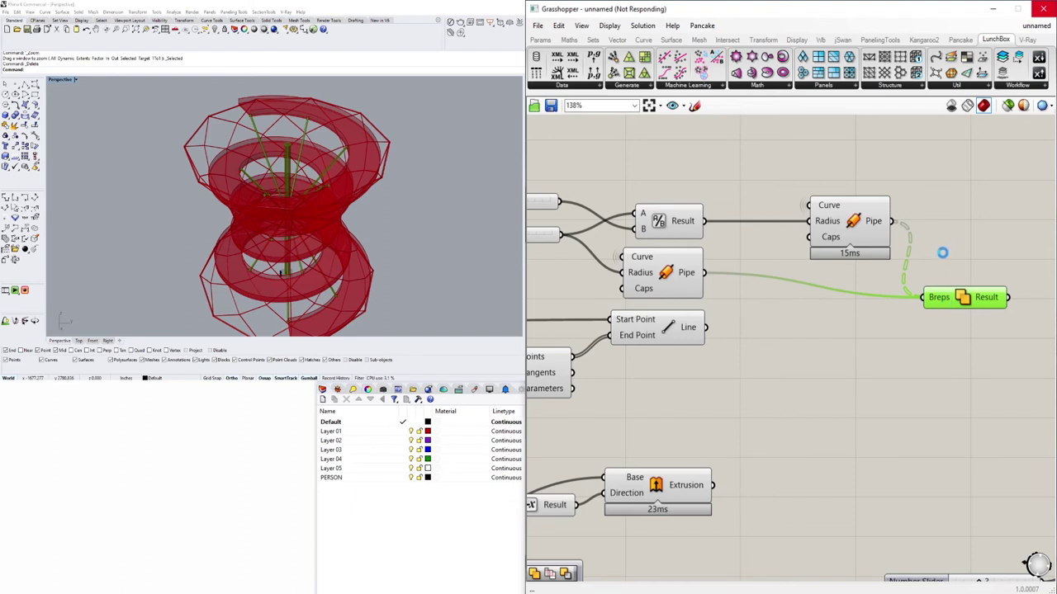
Hide the previews of the radiating Line and both Pipes, and align the Solid Union with the axis Pipe.
{"action": "left_click_drag", "start_coordinate": [848, 367], "coordinate": [661, 165]}
{"action": "middle_click", "coordinate": [673, 171]}
{"action": "left_click", "coordinate": [950, 237]}
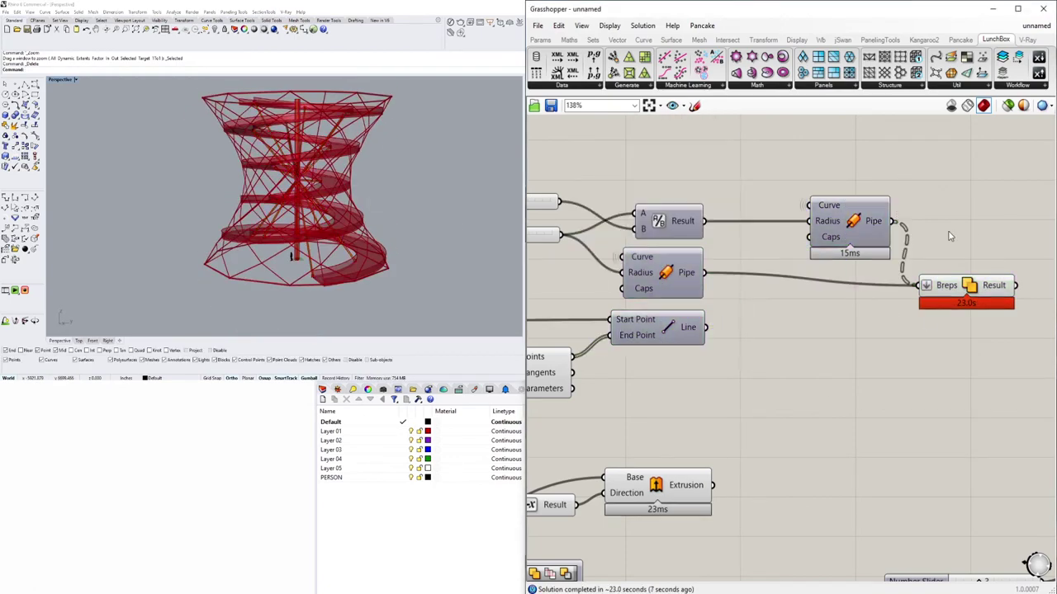
{"action": "scroll", "coordinate": [297, 207], "scroll_direction": "up", "scroll_amount": 5}
{"action": "scroll", "coordinate": [298, 206], "scroll_direction": "down", "scroll_amount": 5}
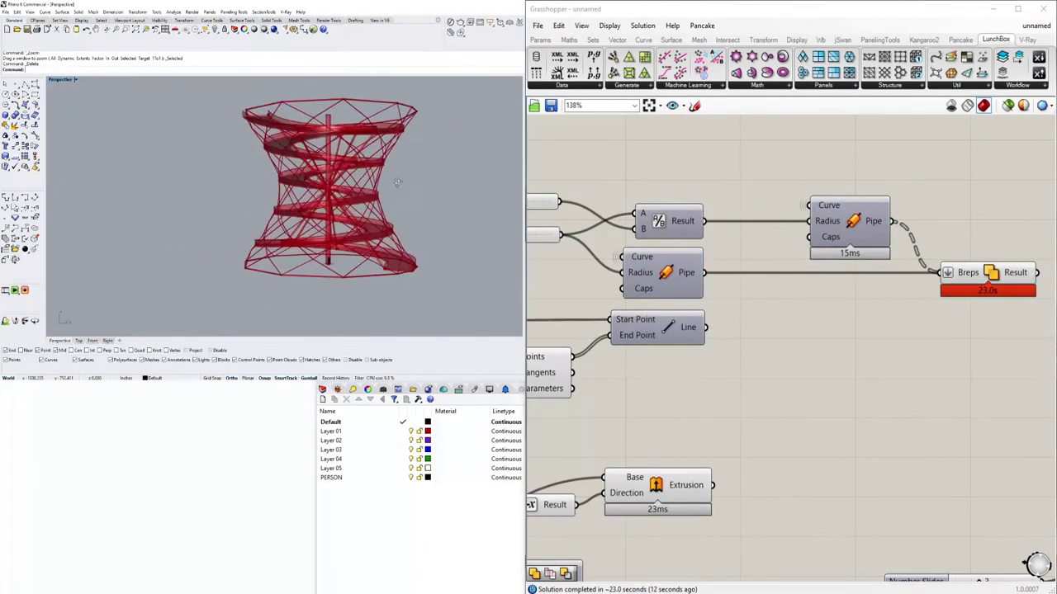
Set the count slider for the radiating supports to 12 and inspect the supports around the ramp.
{"action": "right_click_drag", "start_coordinate": [654, 375], "coordinate": [813, 376]}
{"action": "scroll", "coordinate": [770, 331], "scroll_direction": "up", "scroll_amount": 2}
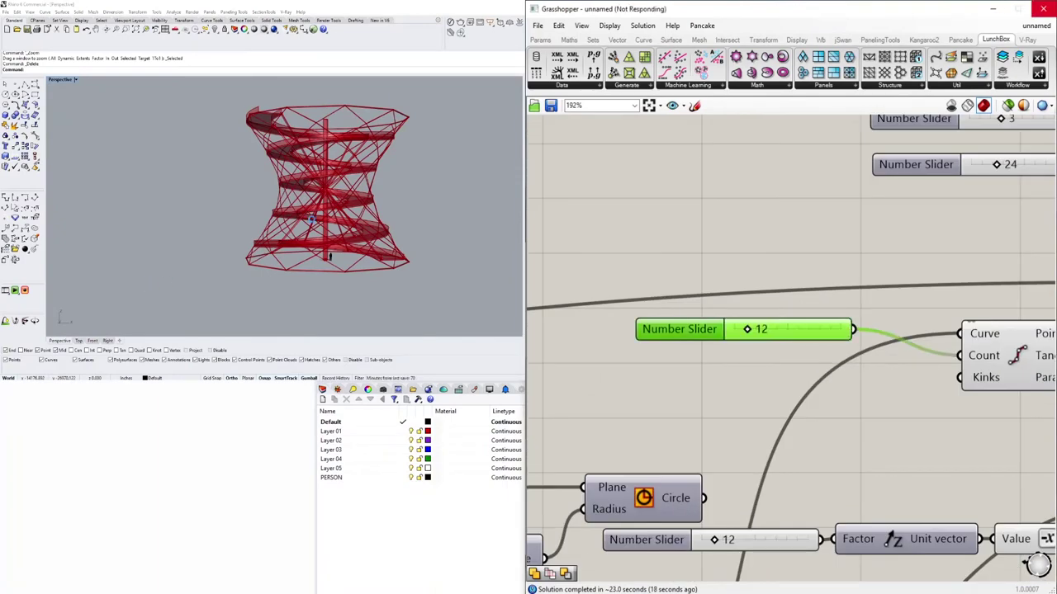
{"action": "scroll", "coordinate": [318, 149], "scroll_direction": "up", "scroll_amount": 5}
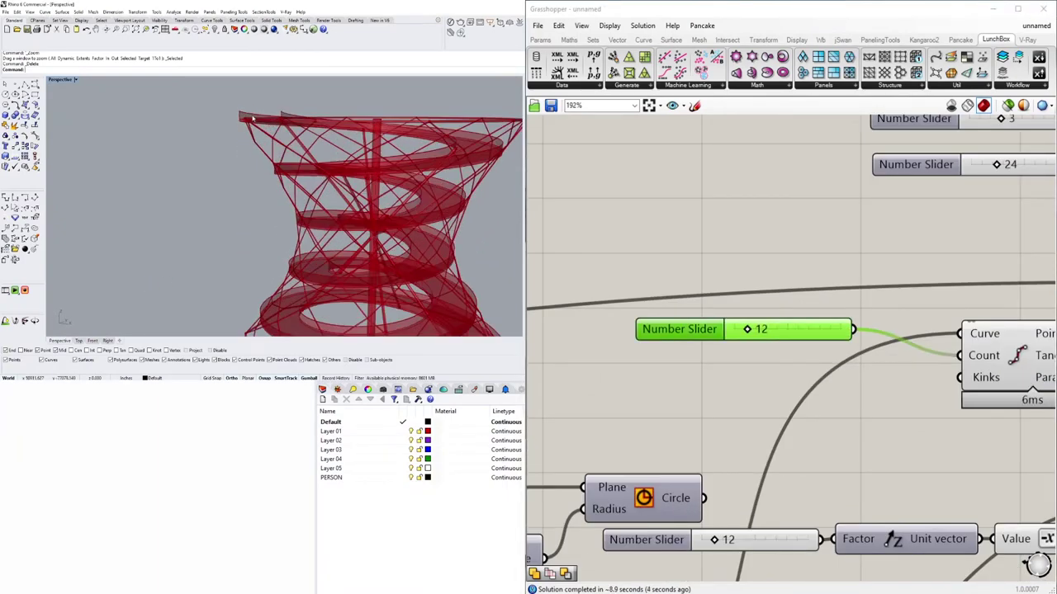
{"action": "scroll", "coordinate": [318, 148], "scroll_direction": "down", "scroll_amount": 5}
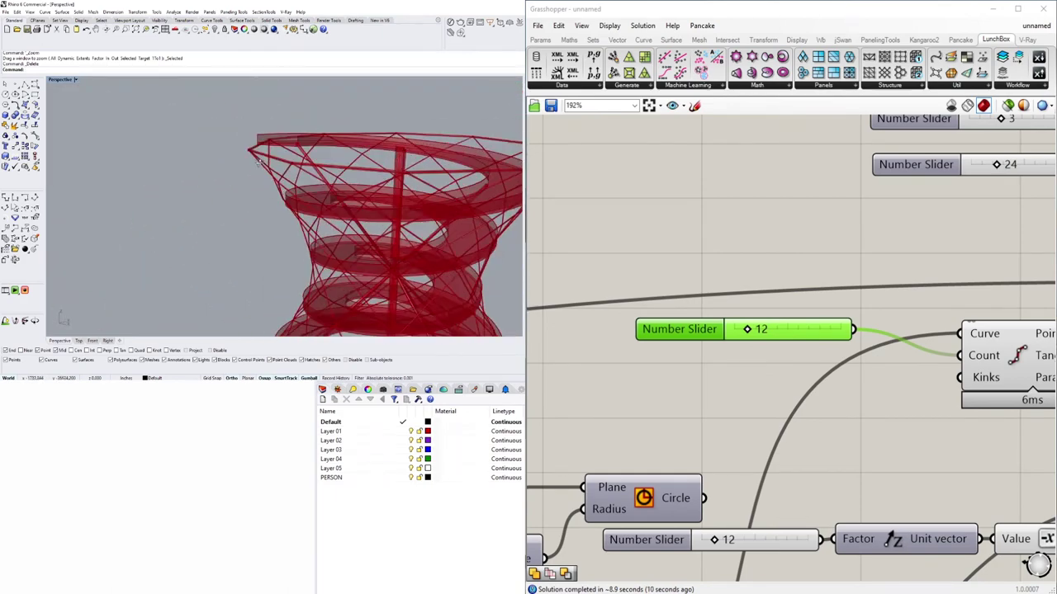
{"action": "scroll", "coordinate": [325, 145], "scroll_direction": "up", "scroll_amount": 5}
{"action": "scroll", "coordinate": [334, 234], "scroll_direction": "down", "scroll_amount": 4}
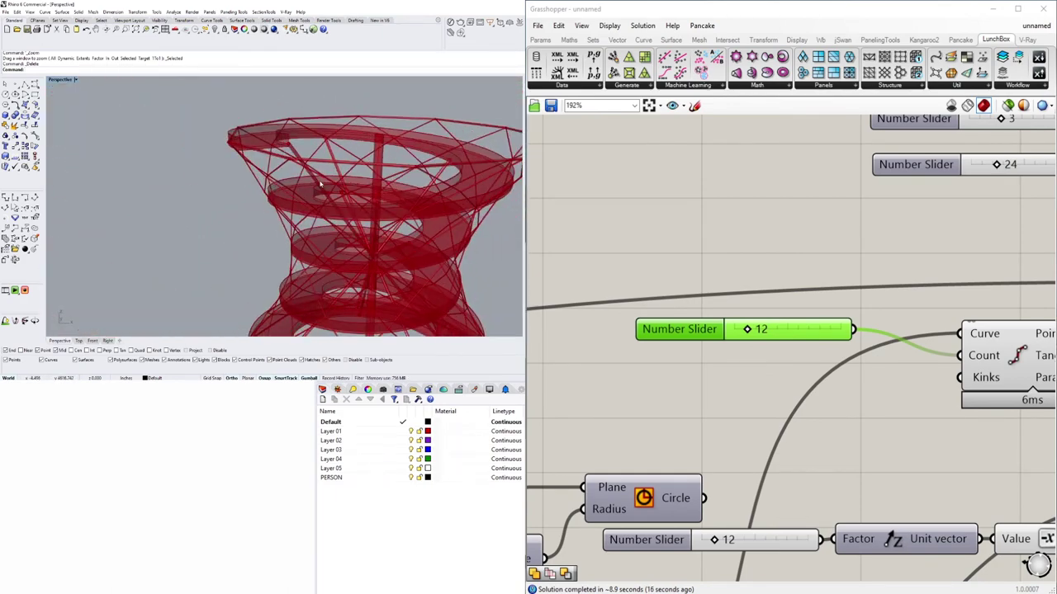
{"action": "scroll", "coordinate": [334, 233], "scroll_direction": "down", "scroll_amount": 4}
{"action": "scroll", "coordinate": [334, 223], "scroll_direction": "up", "scroll_amount": 2}
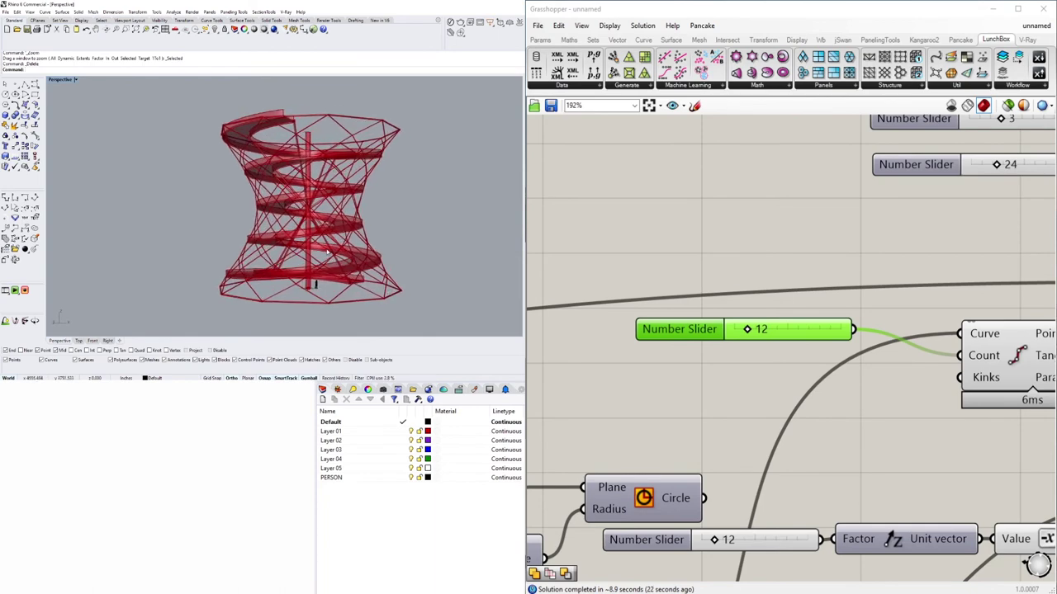
{"action": "scroll", "coordinate": [823, 334], "scroll_direction": "down", "scroll_amount": 4}
Create five Rhino layers named STRUCTURE1 to STRUCTURE5 and make STRUCTURE1 the current layer.
{"action": "right_click_drag", "start_coordinate": [823, 333], "coordinate": [484, 209]}
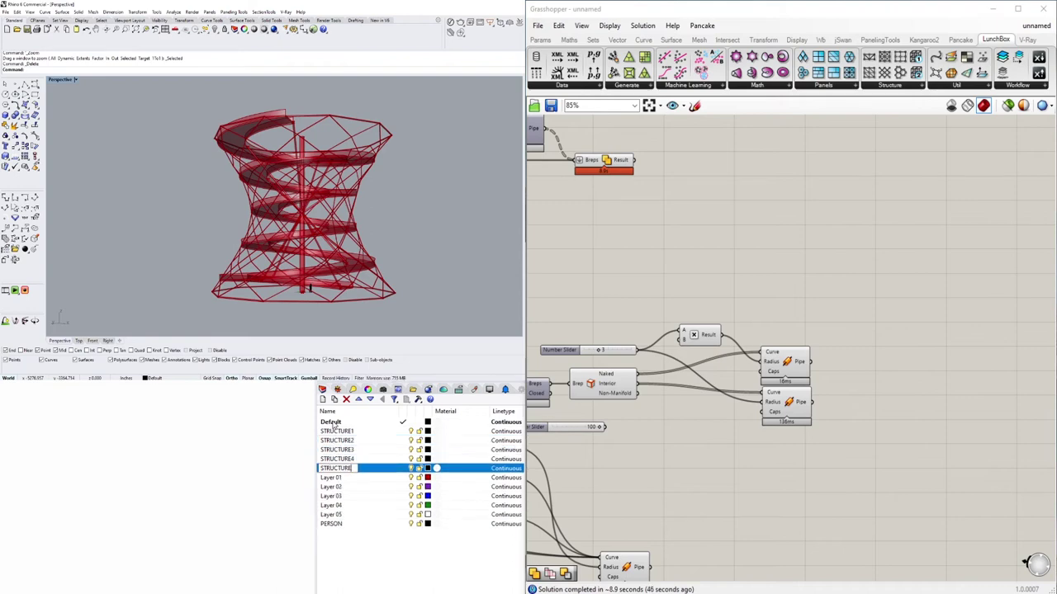
{"action": "scroll", "coordinate": [785, 371], "scroll_direction": "down", "scroll_amount": 3}
{"action": "right_click_drag", "start_coordinate": [785, 372], "coordinate": [908, 413]}
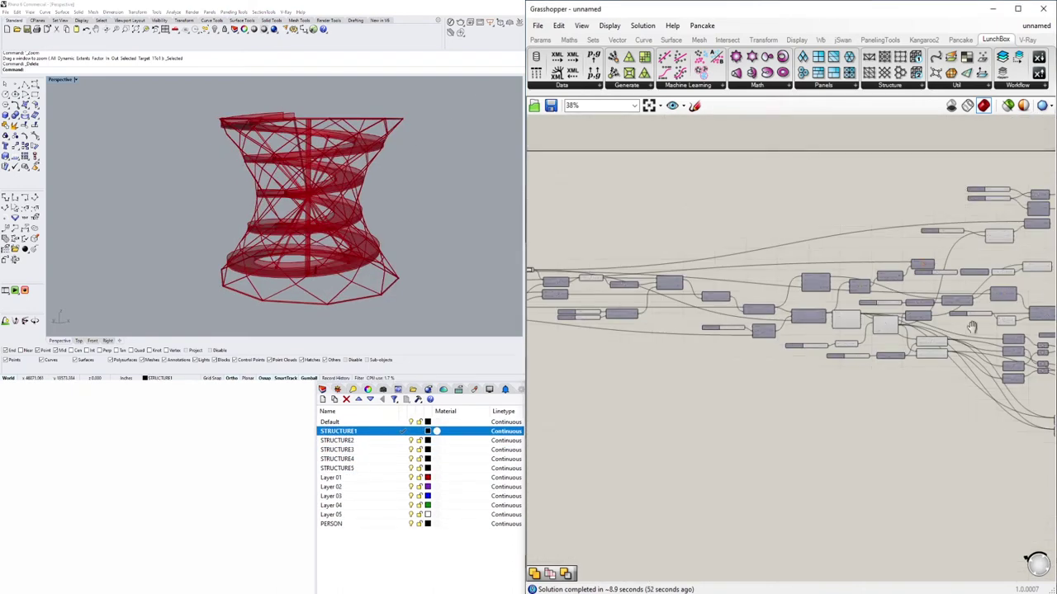
Bake the two diamond grid Pipe components onto the STRUCTURE1 layer.
{"action": "scroll", "coordinate": [768, 446], "scroll_direction": "up", "scroll_amount": 3}
{"action": "left_click_drag", "start_coordinate": [814, 488], "coordinate": [779, 439]}
{"action": "right_click_drag", "start_coordinate": [779, 438], "coordinate": [746, 455]}
{"action": "left_click", "coordinate": [852, 385]}
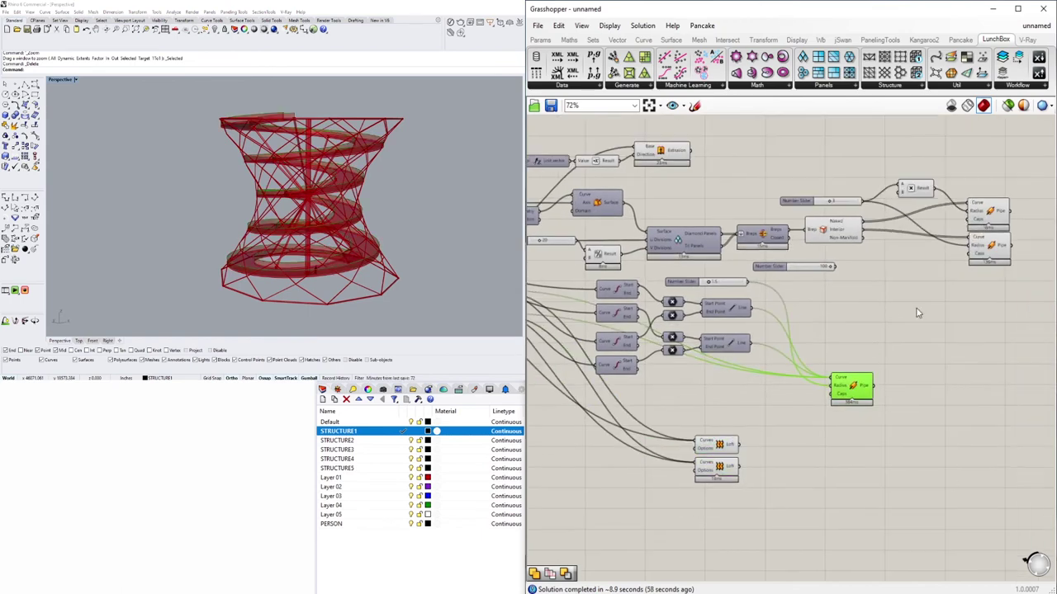
{"action": "left_click", "coordinate": [991, 217]}
{"action": "middle_click", "coordinate": [991, 217]}
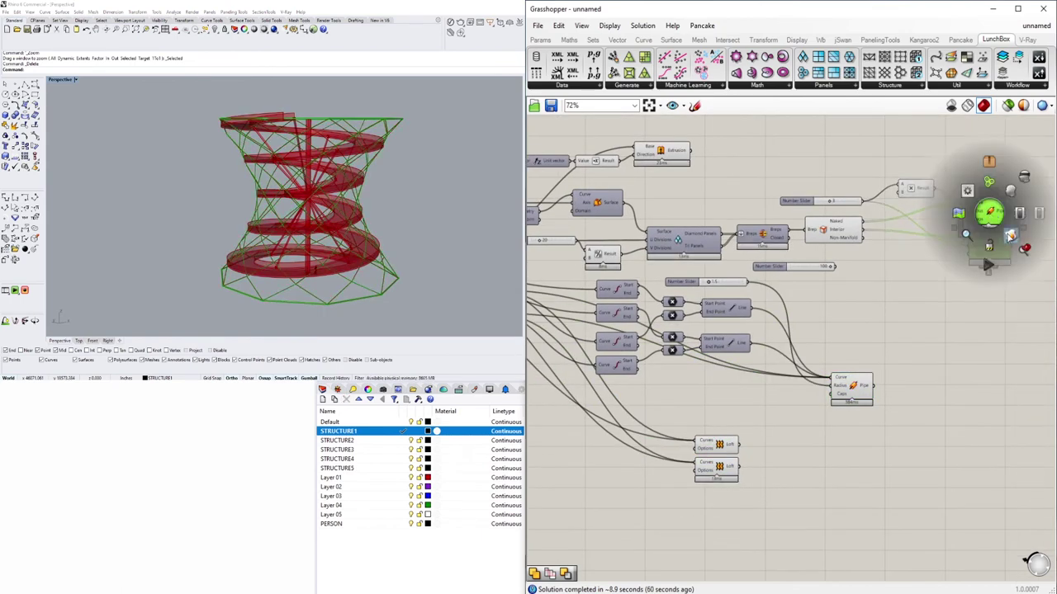
Bake the handrail Pipe onto the STRUCTURE2 layer and the two railing Lofts onto STRUCTURE3.
{"action": "left_click", "coordinate": [401, 442]}
{"action": "left_click_drag", "start_coordinate": [842, 278], "coordinate": [827, 260]}
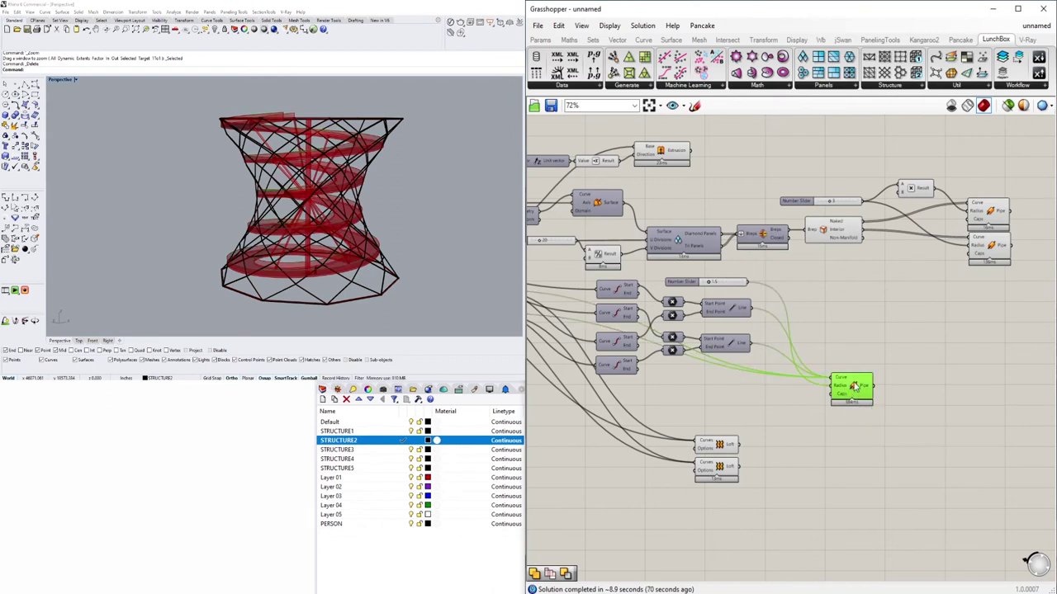
{"action": "left_click_drag", "start_coordinate": [753, 431], "coordinate": [687, 487]}
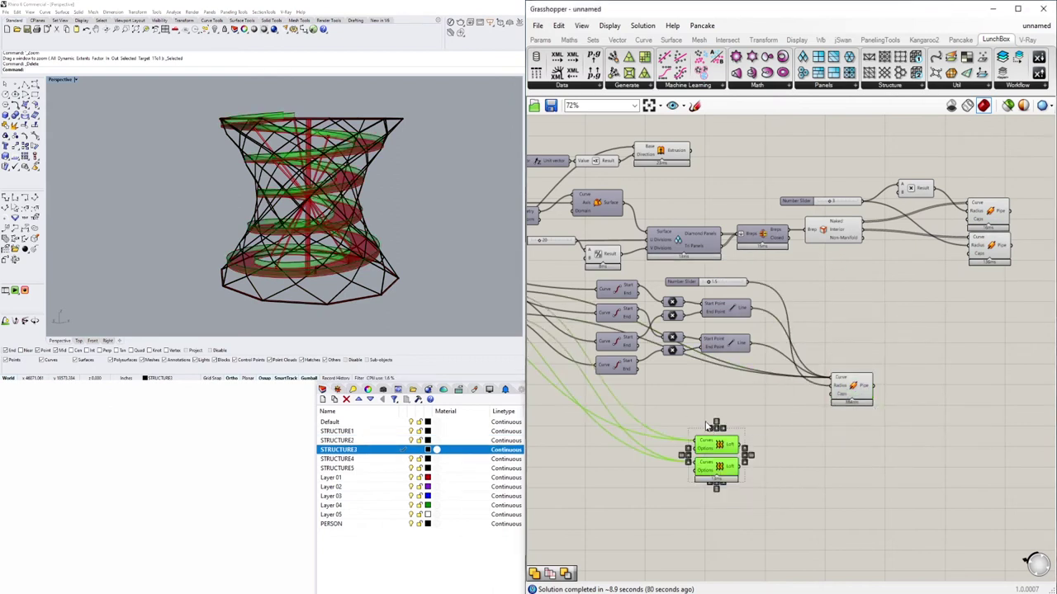
{"action": "middle_click", "coordinate": [715, 426]}
{"action": "left_click", "coordinate": [733, 450]}
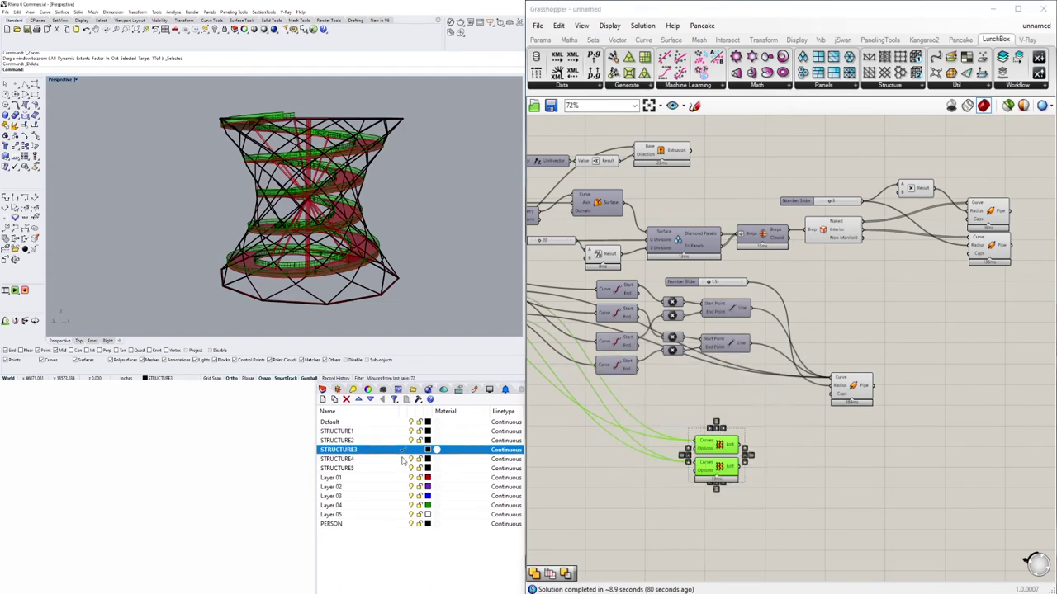
Make STRUCTURE4 the current layer and bake the ramp Extrusion onto it.
{"action": "left_click_drag", "start_coordinate": [1027, 293], "coordinate": [863, 180]}
{"action": "left_click", "coordinate": [665, 148]}
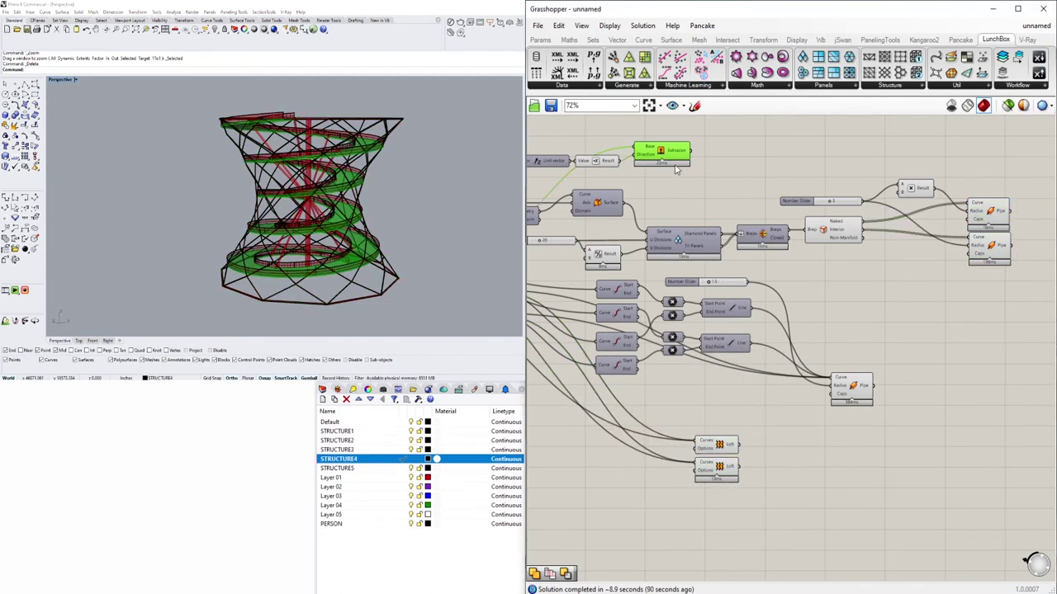
{"action": "middle_click", "coordinate": [675, 169]}
{"action": "left_click", "coordinate": [697, 191]}
Make STRUCTURE5 the current layer and bake the Solid Union of the column and radiating supports onto it.
{"action": "right_click_drag", "start_coordinate": [835, 132], "coordinate": [906, 341]}
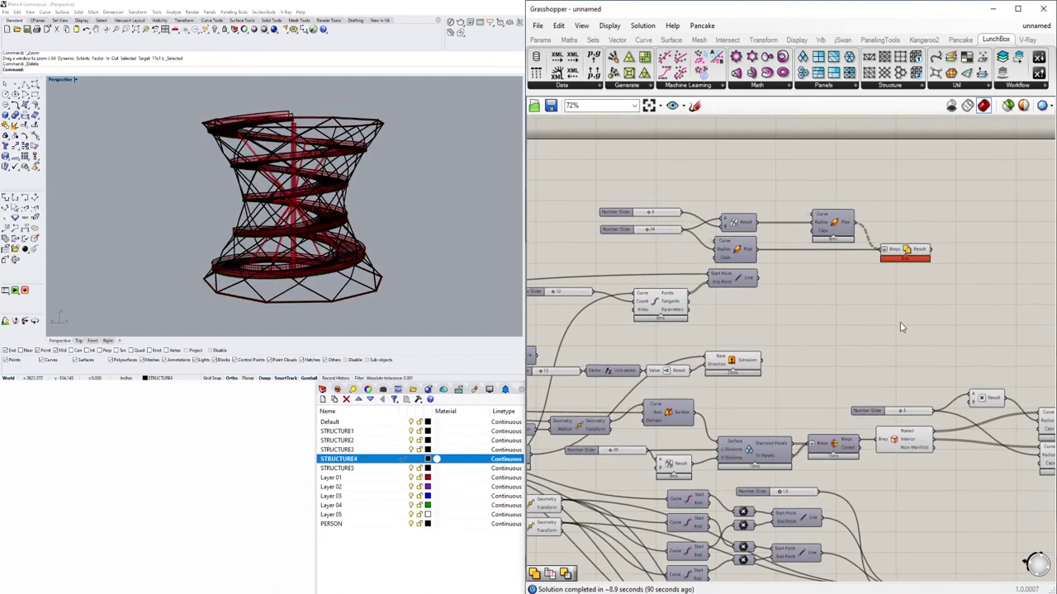
{"action": "middle_click", "coordinate": [905, 252]}
{"action": "left_click", "coordinate": [908, 254]}
{"action": "middle_click", "coordinate": [883, 252]}
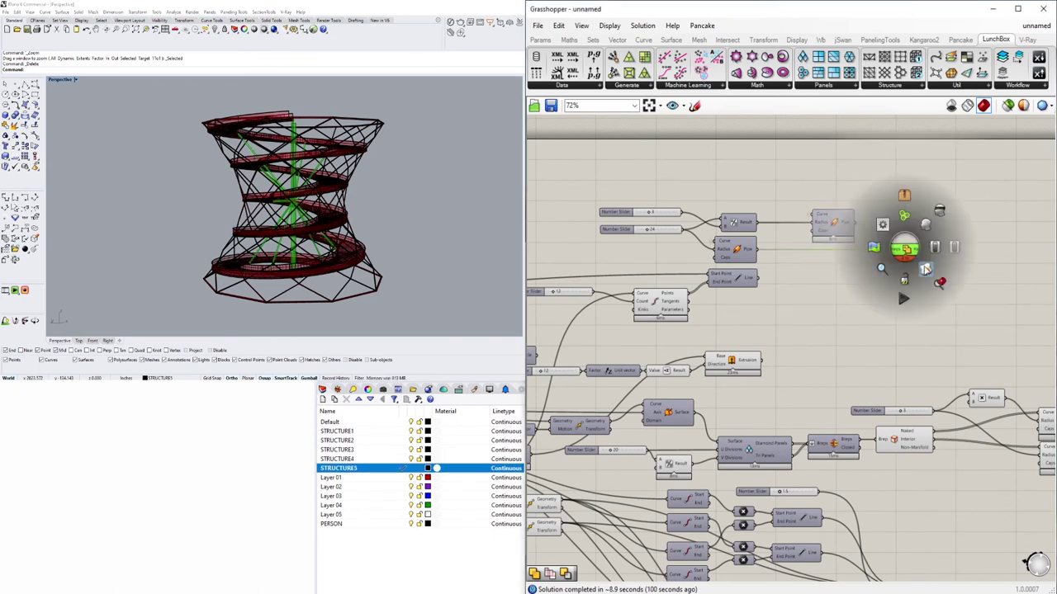
{"action": "left_click", "coordinate": [900, 248]}
Save the Grasshopper definition, and save the Rhino model as 2021-01-05_SPIRAL-RAMP-STRUCTURE_MODEL.3dm.
{"action": "scroll", "coordinate": [841, 345], "scroll_direction": "down", "scroll_amount": 4}
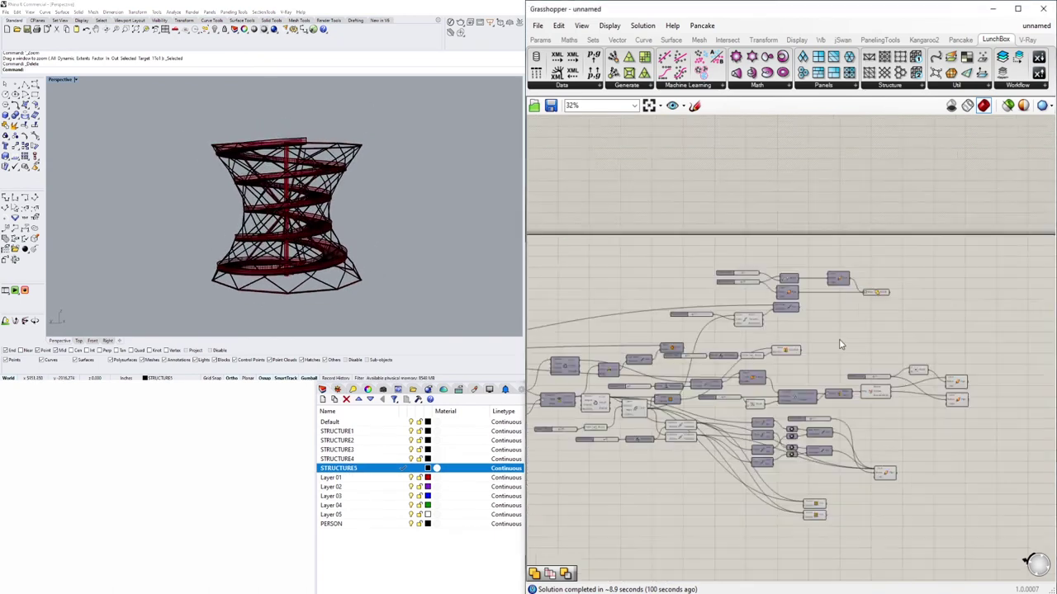
{"action": "left_click", "coordinate": [538, 26]}
{"action": "left_click", "coordinate": [569, 103]}
{"action": "scroll", "coordinate": [583, 370], "scroll_direction": "down", "scroll_amount": 1}
{"action": "left_click", "coordinate": [583, 373]}
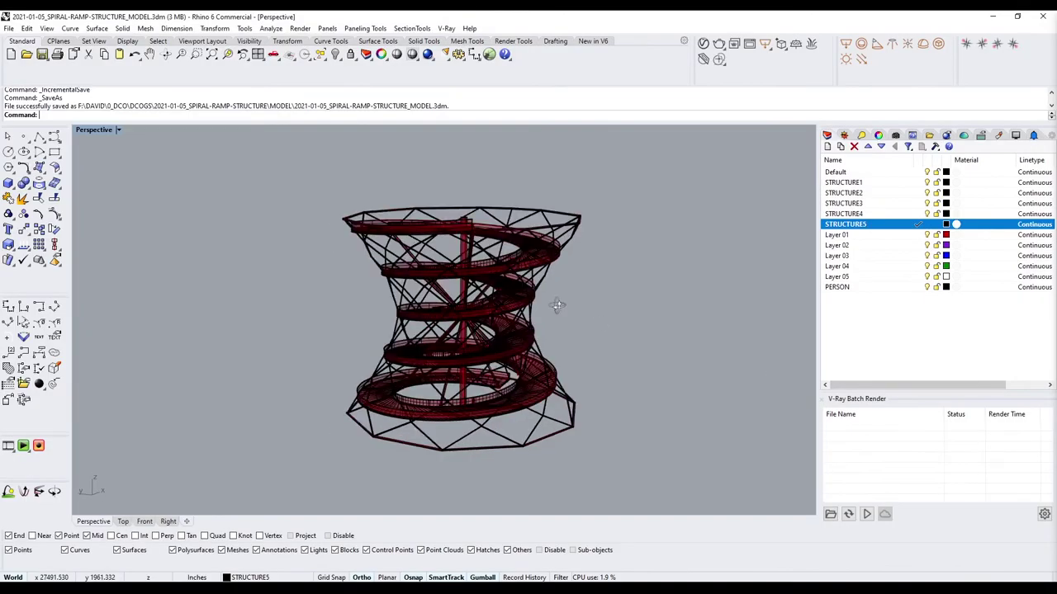
Preview the Perspective viewport in Shaded mode and set its display mode to Rendered.
{"action": "right_click_drag", "start_coordinate": [558, 306], "coordinate": [578, 304]}
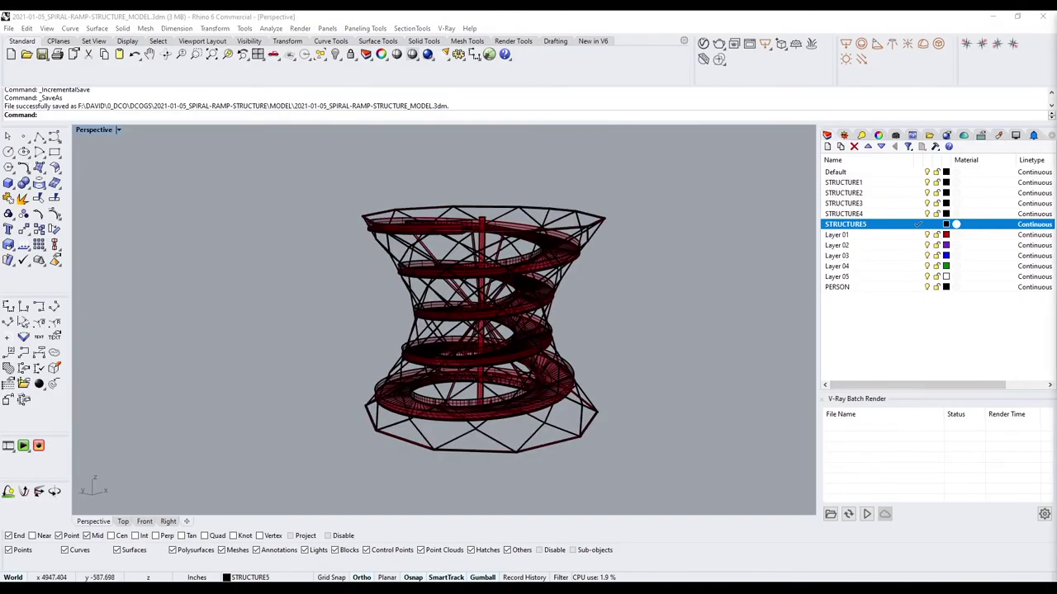
{"action": "left_click", "coordinate": [91, 133]}
{"action": "left_click", "coordinate": [116, 281]}
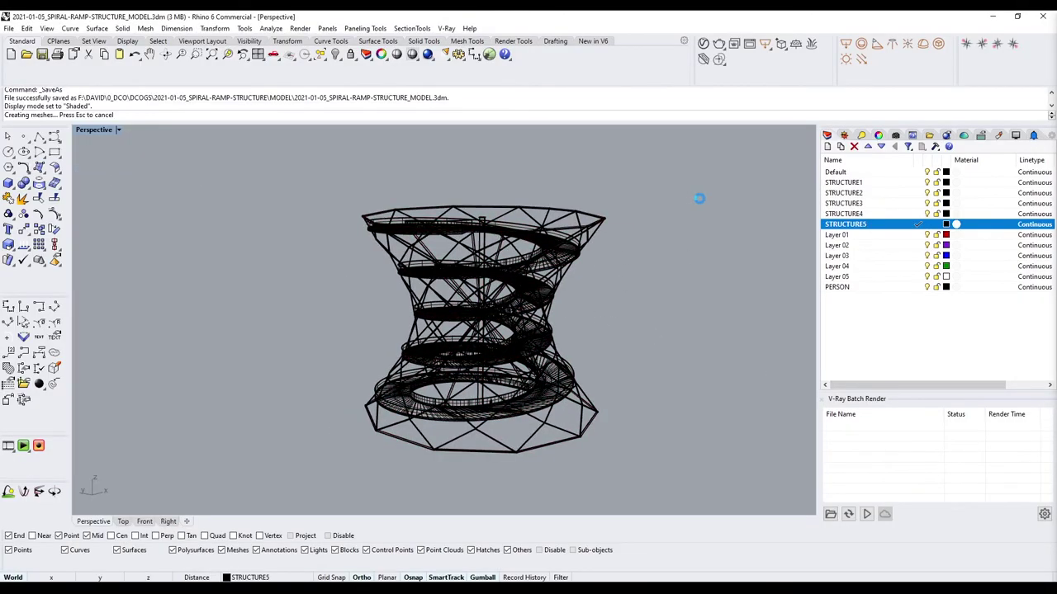
{"action": "left_click", "coordinate": [94, 131]}
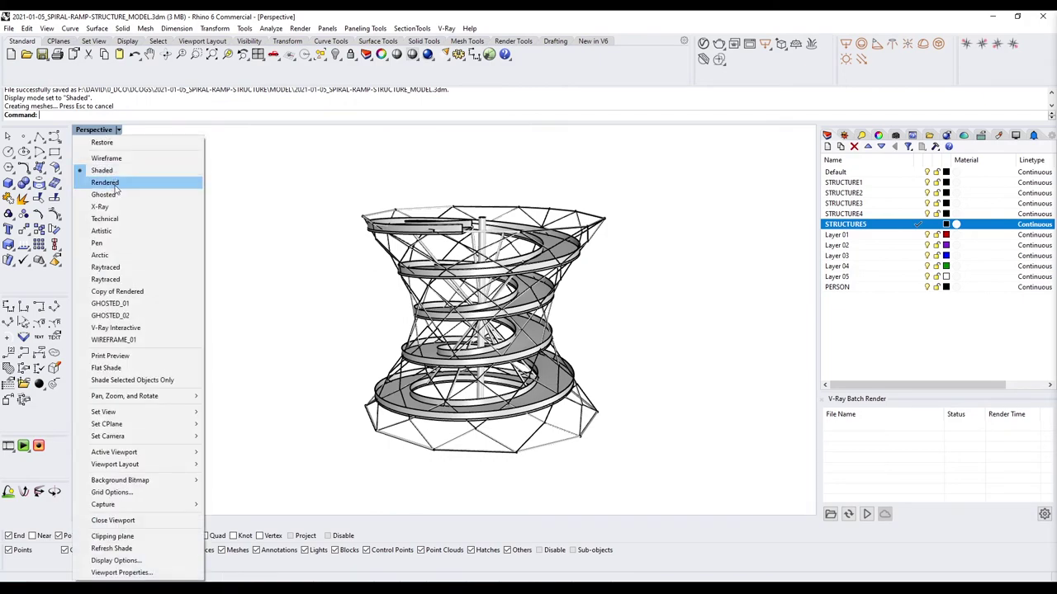
{"action": "left_click", "coordinate": [116, 188]}
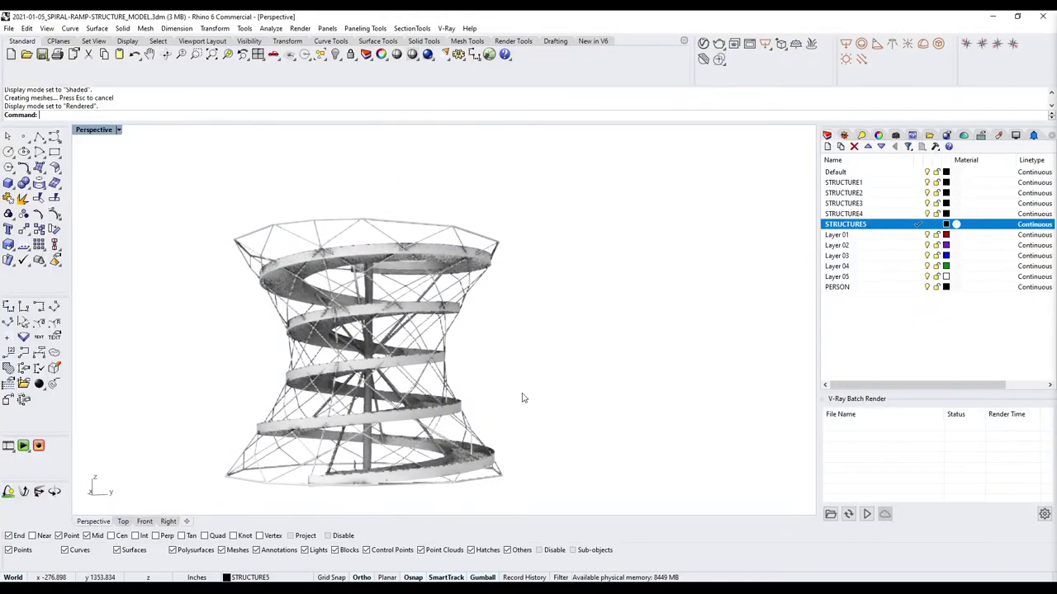
Set the Perspective camera's lens length to 20 and zoom to the model's extents.
{"action": "key", "text": "F3"}
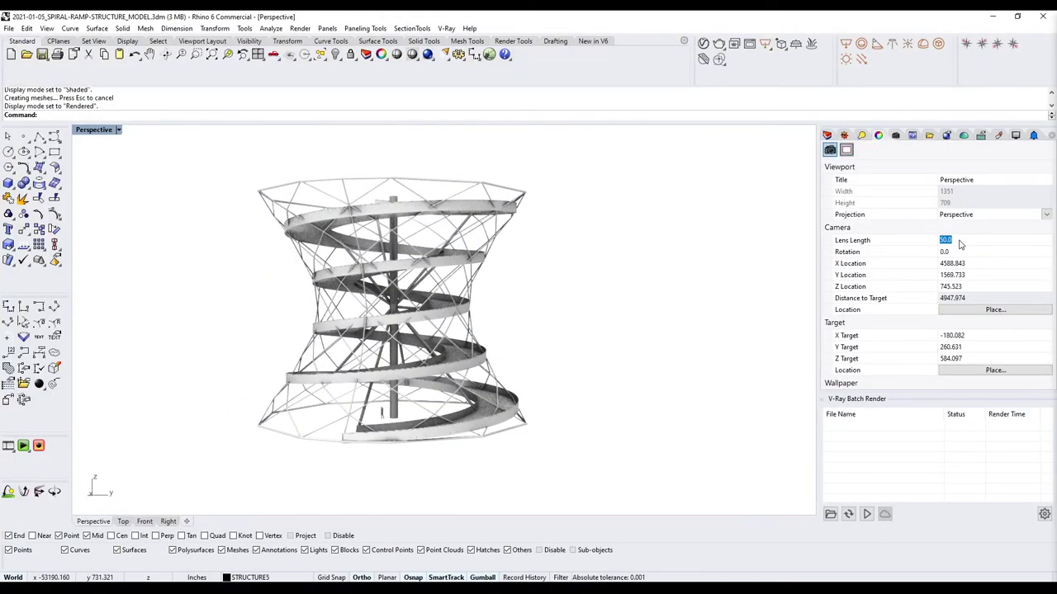
{"action": "type", "text": "20"}
{"action": "key", "text": "Return"}
{"action": "type", "text": "Z"}
{"action": "key", "text": "Return"}
{"action": "type", "text": "E"}
{"action": "key", "text": "Return"}
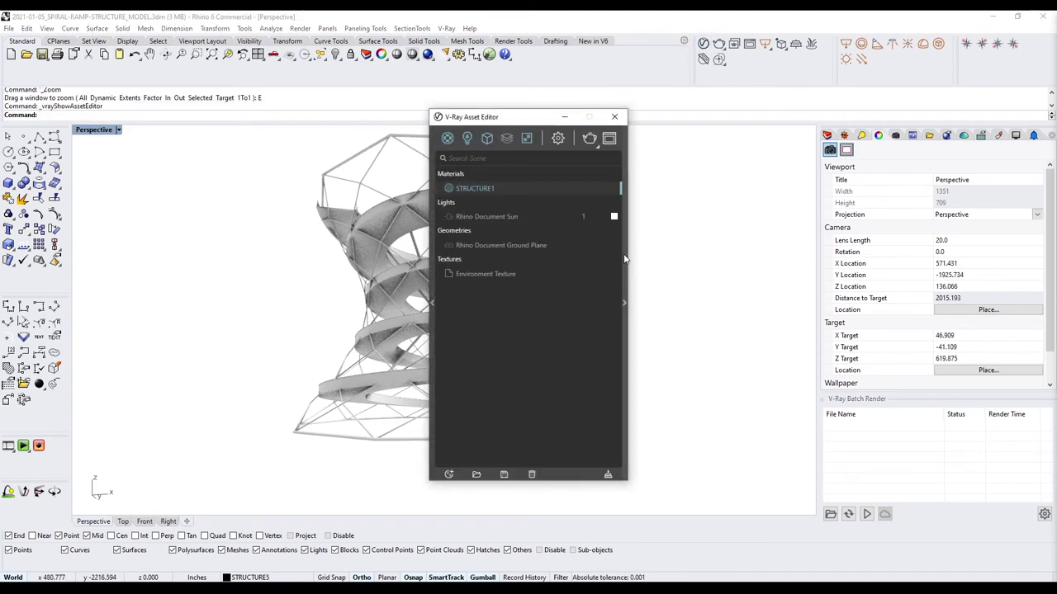
Duplicate the STRUCTURE1 material as STRUCTURE#2 and STRUCTURE#3, and apply the copies to the STRUCTURE2 and STRUCTURE3 layers.
{"action": "left_click", "coordinate": [624, 303]}
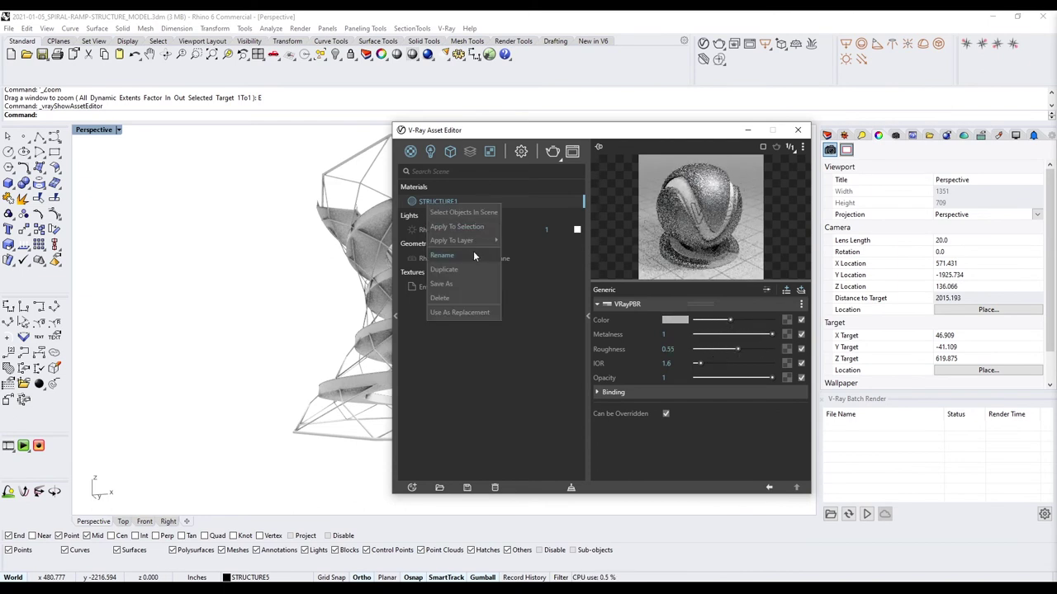
{"action": "key", "text": "Escape"}
{"action": "left_click_drag", "start_coordinate": [558, 130], "coordinate": [791, 128]}
{"action": "right_click_drag", "start_coordinate": [277, 298], "coordinate": [290, 305]}
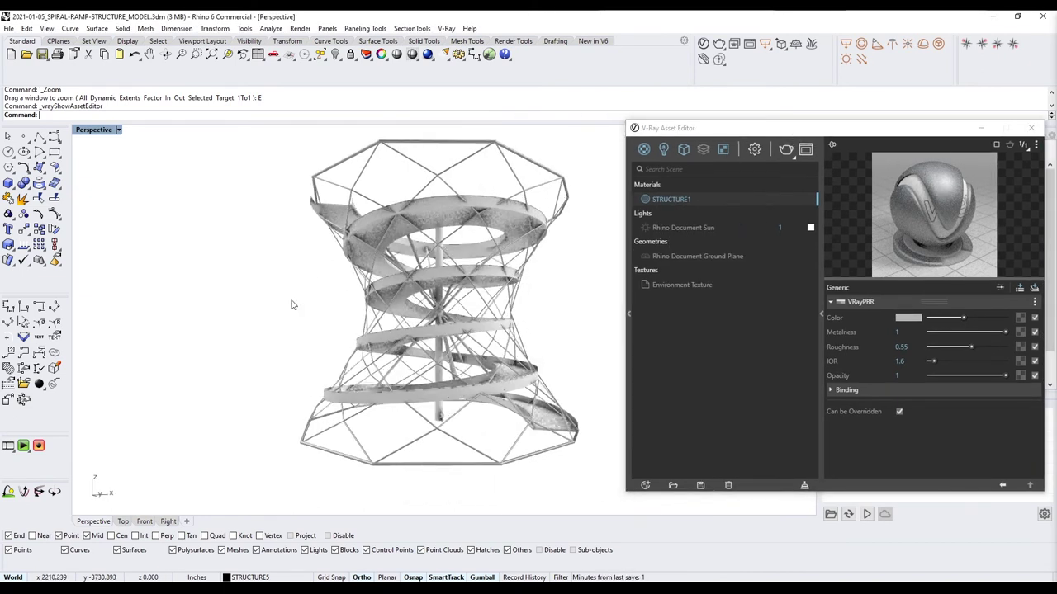
{"action": "left_click", "coordinate": [673, 205]}
{"action": "right_click", "coordinate": [670, 201]}
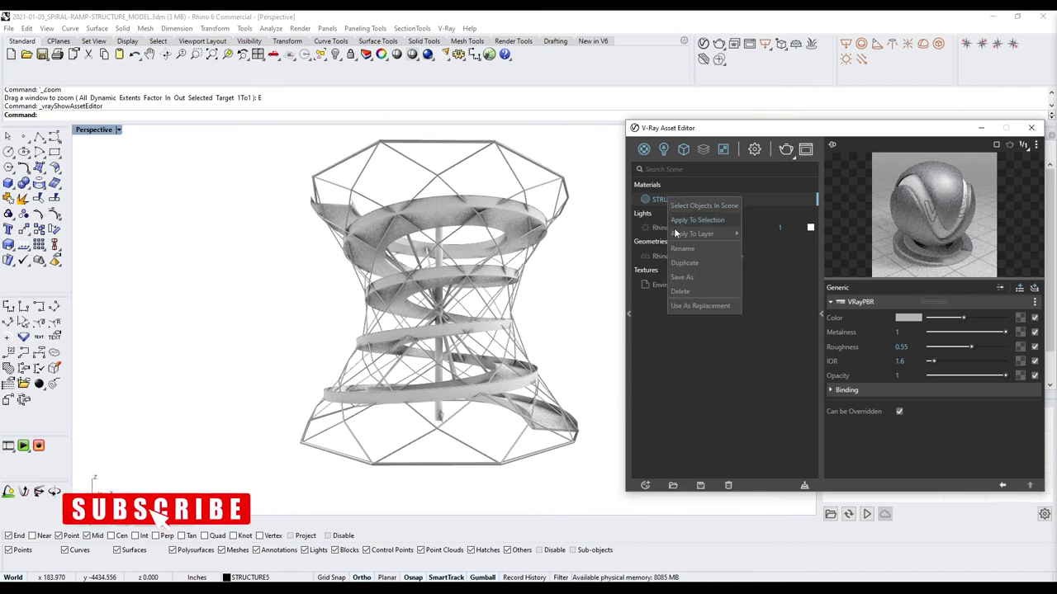
{"action": "right_click", "coordinate": [693, 212]}
{"action": "left_click", "coordinate": [784, 292]}
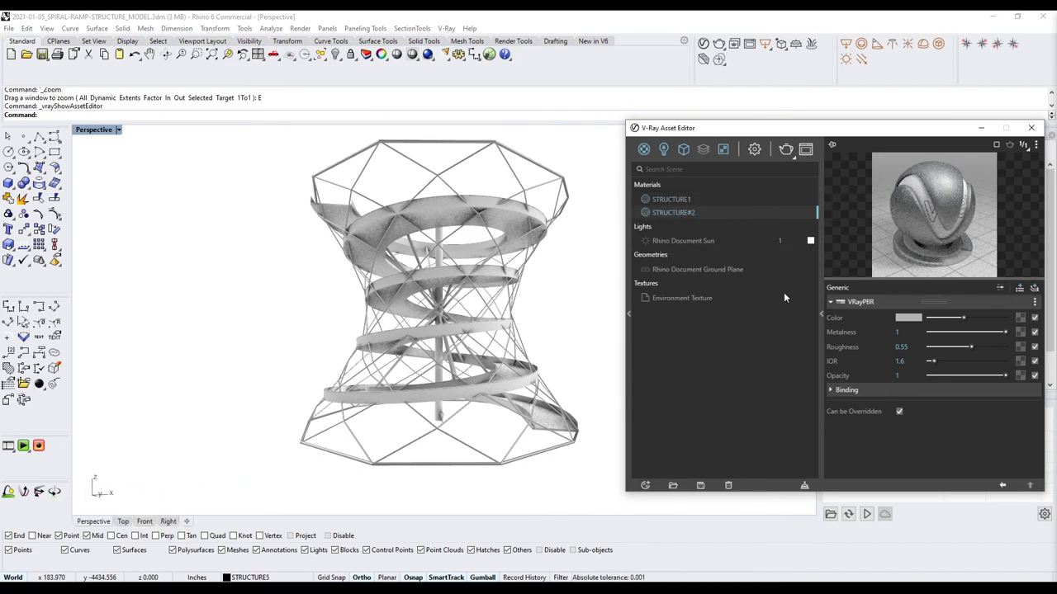
{"action": "right_click", "coordinate": [682, 216]}
{"action": "left_click", "coordinate": [735, 305]}
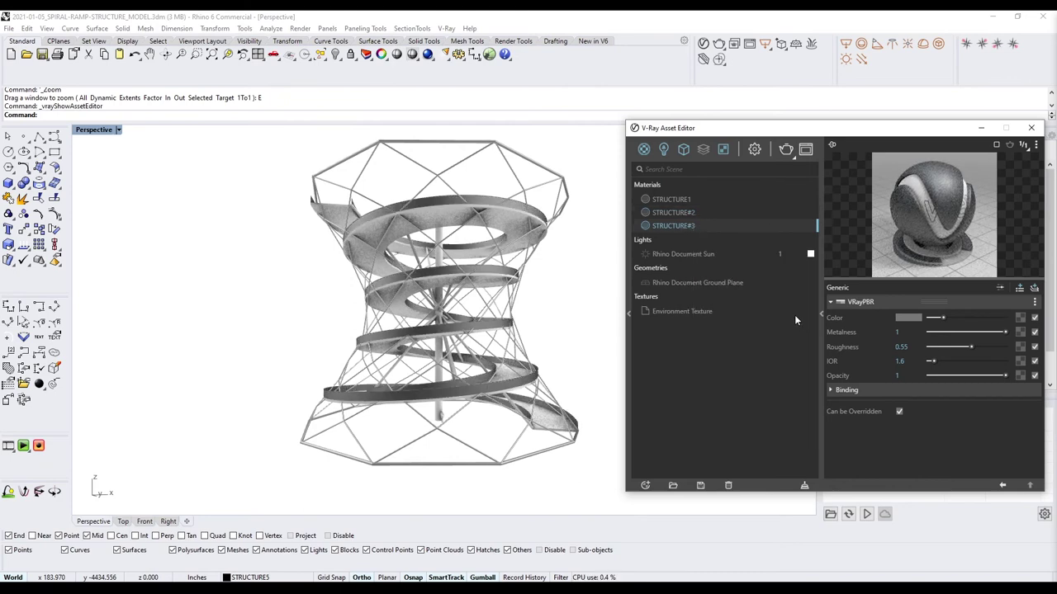
Set the STRUCTURE#3 material's color to purple, about R 0.763, G 0.499, B 0.991.
{"action": "left_click", "coordinate": [912, 318]}
{"action": "left_click", "coordinate": [603, 255]}
{"action": "left_click", "coordinate": [565, 269]}
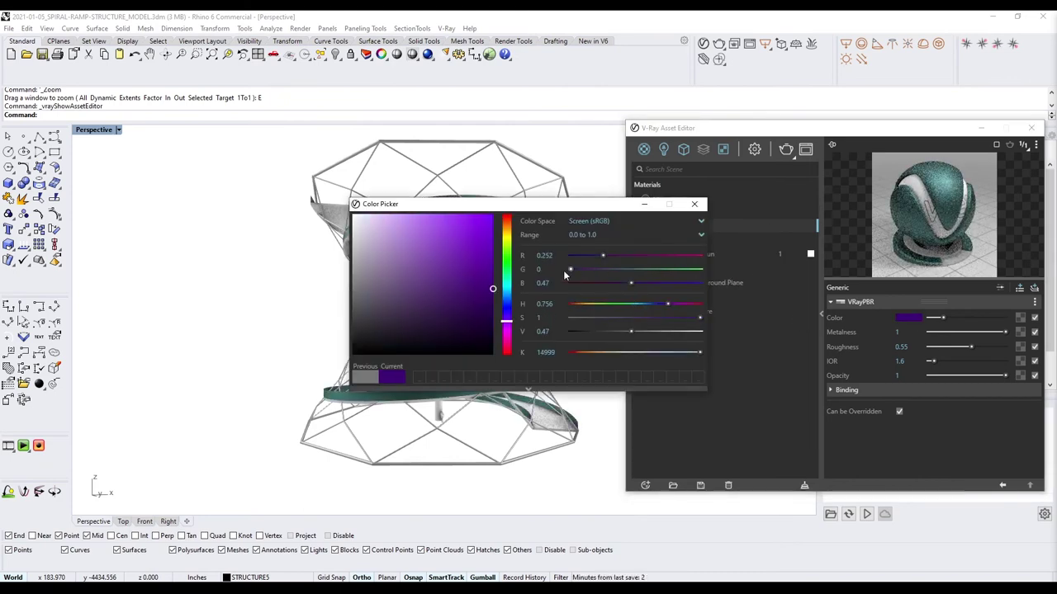
{"action": "left_click", "coordinate": [398, 216]}
{"action": "left_click", "coordinate": [766, 221]}
{"action": "left_click", "coordinate": [908, 317]}
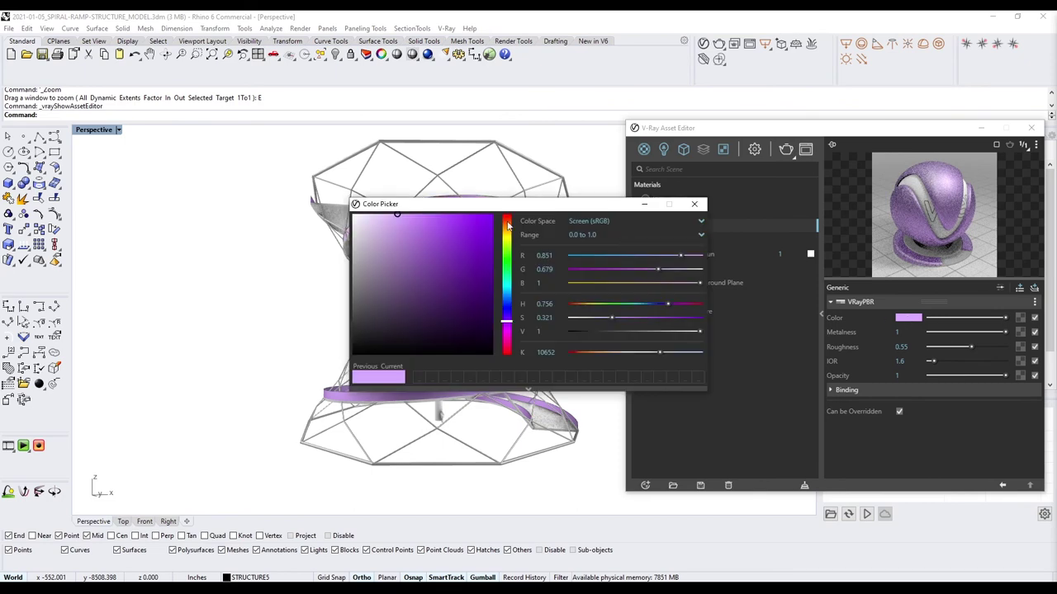
{"action": "left_click_drag", "start_coordinate": [436, 204], "coordinate": [687, 323]}
{"action": "left_click", "coordinate": [671, 333]}
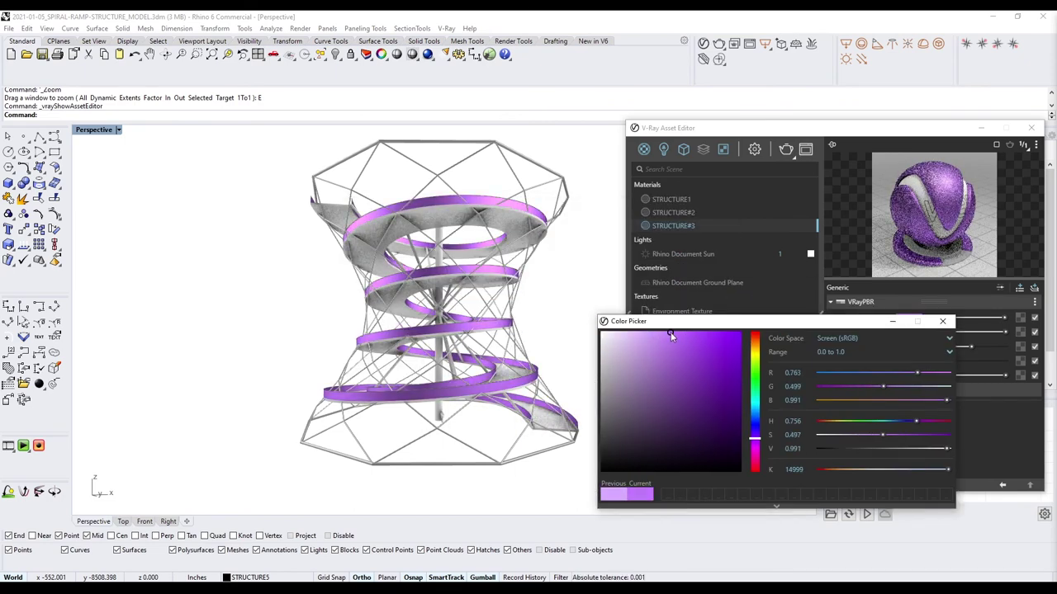
{"action": "left_click", "coordinate": [943, 322]}
Duplicate STRUCTURE1 as STRUCTURE#4 for the STRUCTURE4 layer, and give the copy a near-white color with 0.35 roughness.
{"action": "right_click", "coordinate": [670, 202]}
{"action": "left_click", "coordinate": [698, 264]}
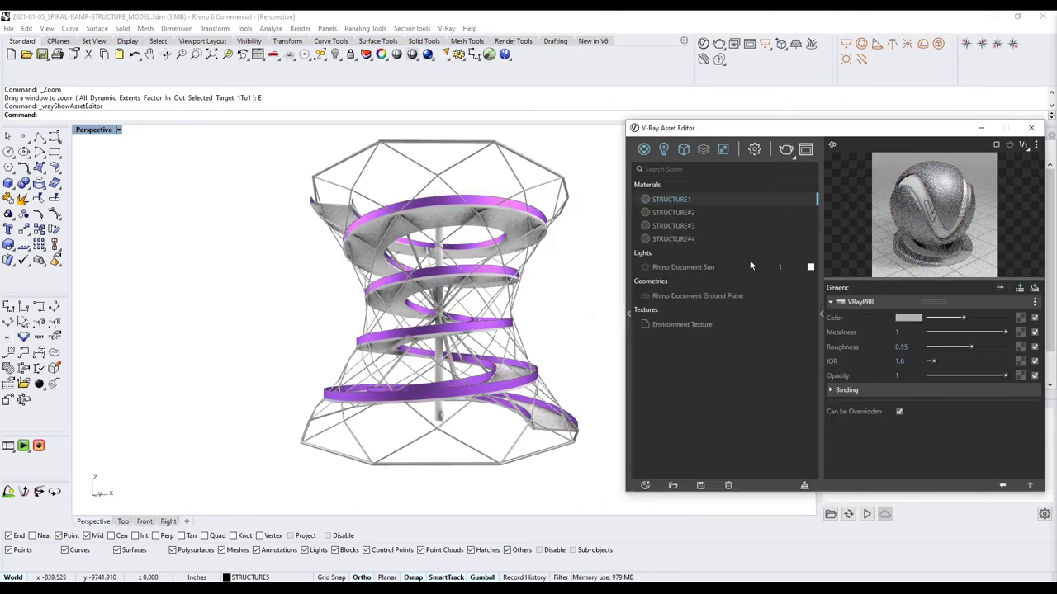
{"action": "right_click", "coordinate": [680, 240]}
{"action": "mouse_move", "coordinate": [727, 277]}
{"action": "left_click", "coordinate": [790, 352]}
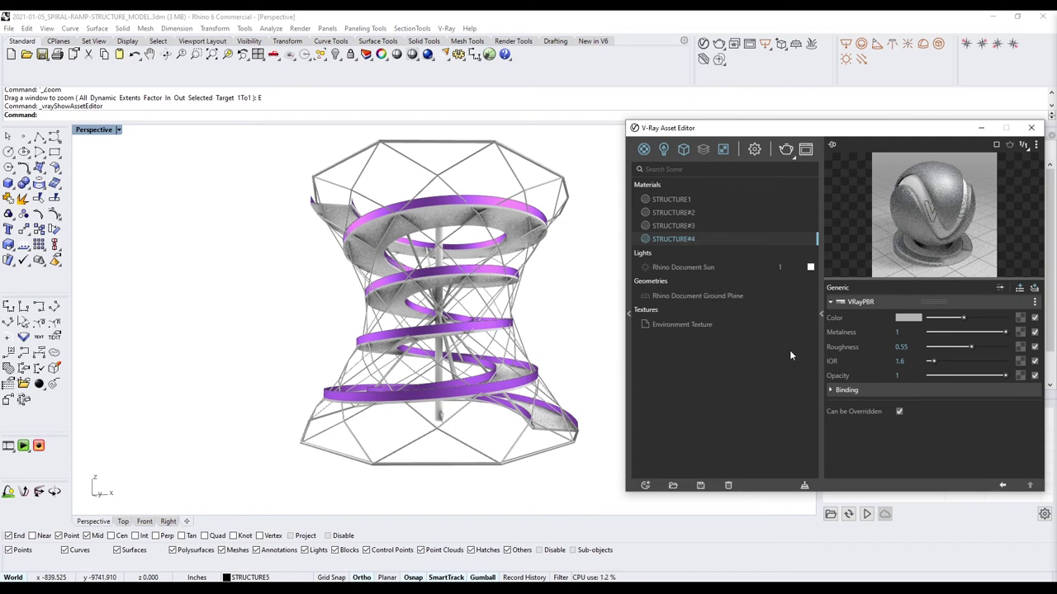
{"action": "left_click_drag", "start_coordinate": [991, 319], "coordinate": [1001, 319]}
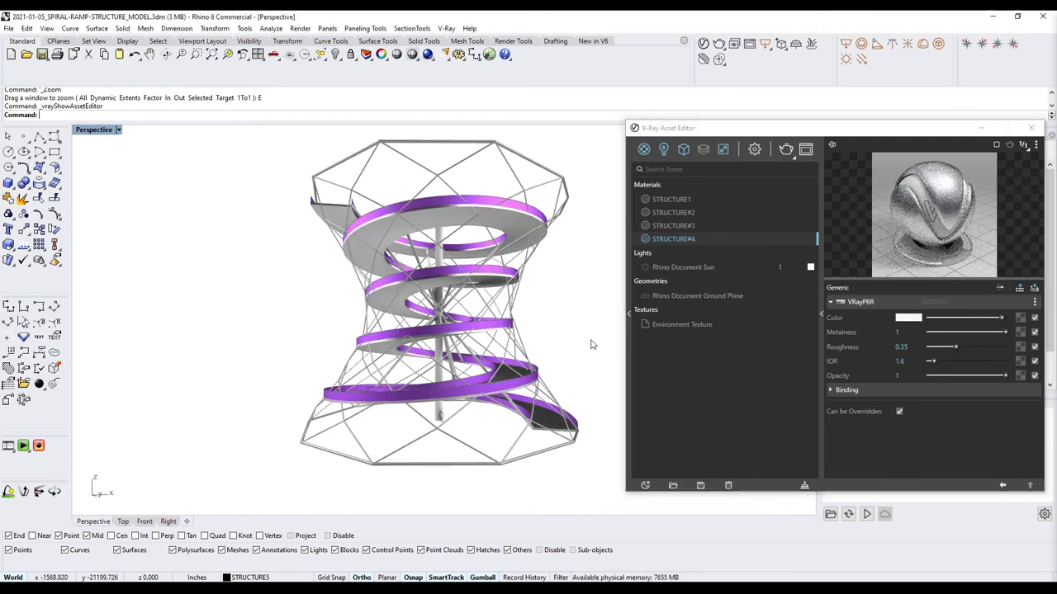
Duplicate the STRUCTURE1 material as STRUCTURE#5 and apply it to the STRUCTURE5 layer.
{"action": "left_click", "coordinate": [660, 200]}
{"action": "right_click", "coordinate": [678, 253]}
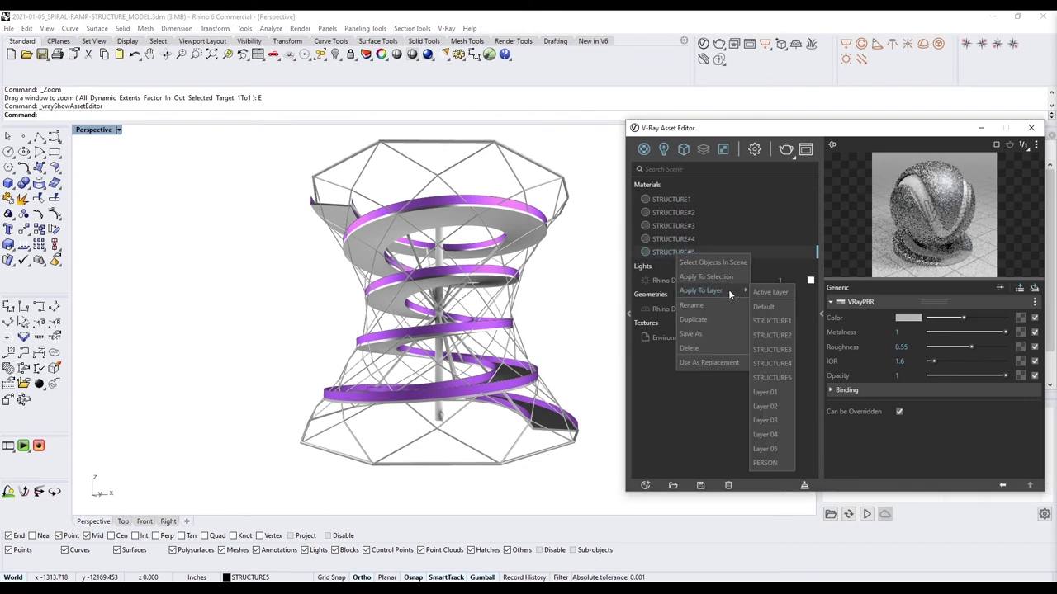
{"action": "left_click", "coordinate": [788, 381]}
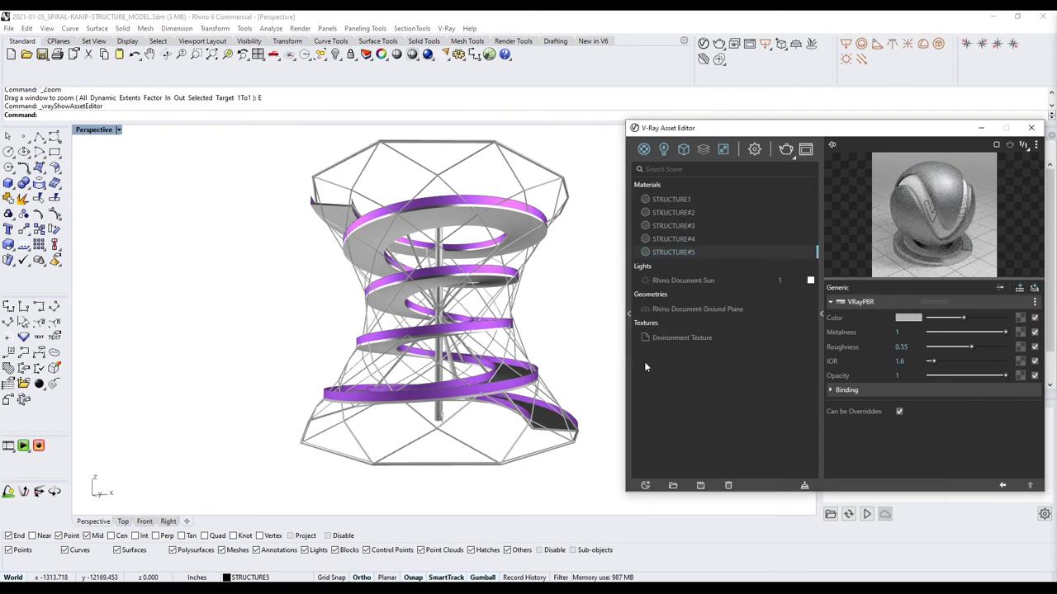
Zoom to the person figure and delete the polysurface near the tower's base.
{"action": "left_click", "coordinate": [536, 434]}
{"action": "type", "text": "zs"}
{"action": "key", "text": "Return"}
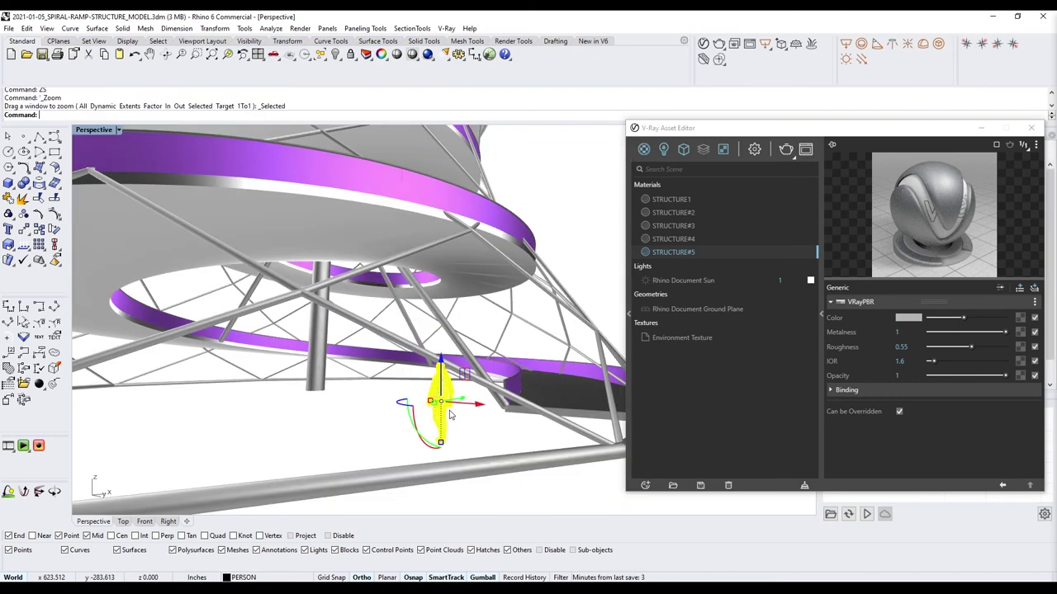
{"action": "scroll", "coordinate": [512, 467], "scroll_direction": "down", "scroll_amount": 5}
{"action": "right_click_drag", "start_coordinate": [529, 469], "coordinate": [450, 442]}
{"action": "key", "text": "Delete"}
{"action": "left_click", "coordinate": [499, 450]}
{"action": "key", "text": "Escape"}
Rotate the person figure about its vertical axis and zoom to it.
{"action": "left_click", "coordinate": [452, 438]}
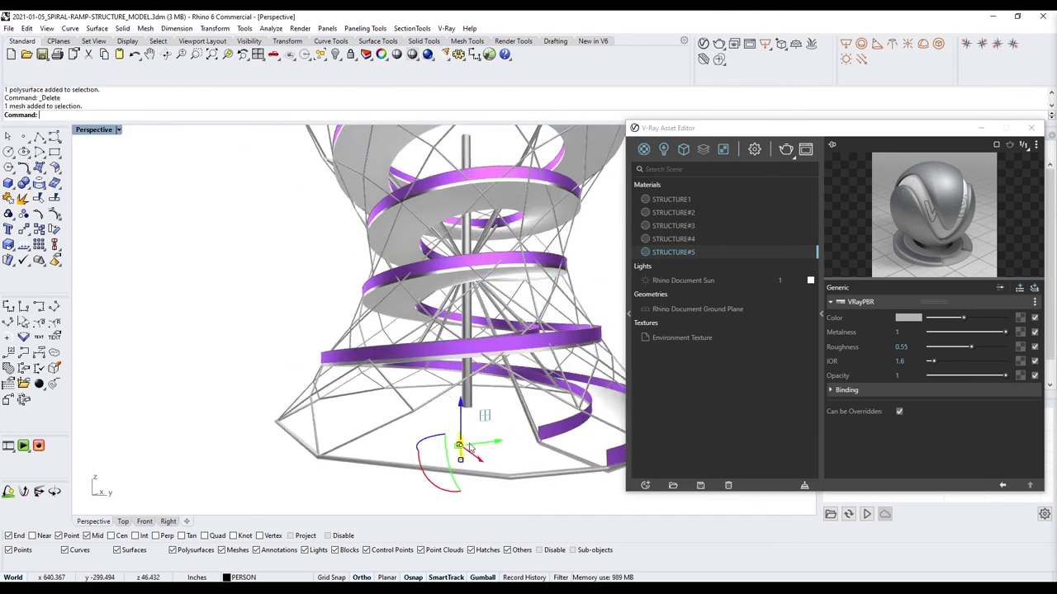
{"action": "left_click_drag", "start_coordinate": [453, 439], "coordinate": [548, 482]}
{"action": "type", "text": "zs"}
{"action": "key", "text": "Return"}
{"action": "scroll", "coordinate": [459, 156], "scroll_direction": "down", "scroll_amount": 6}
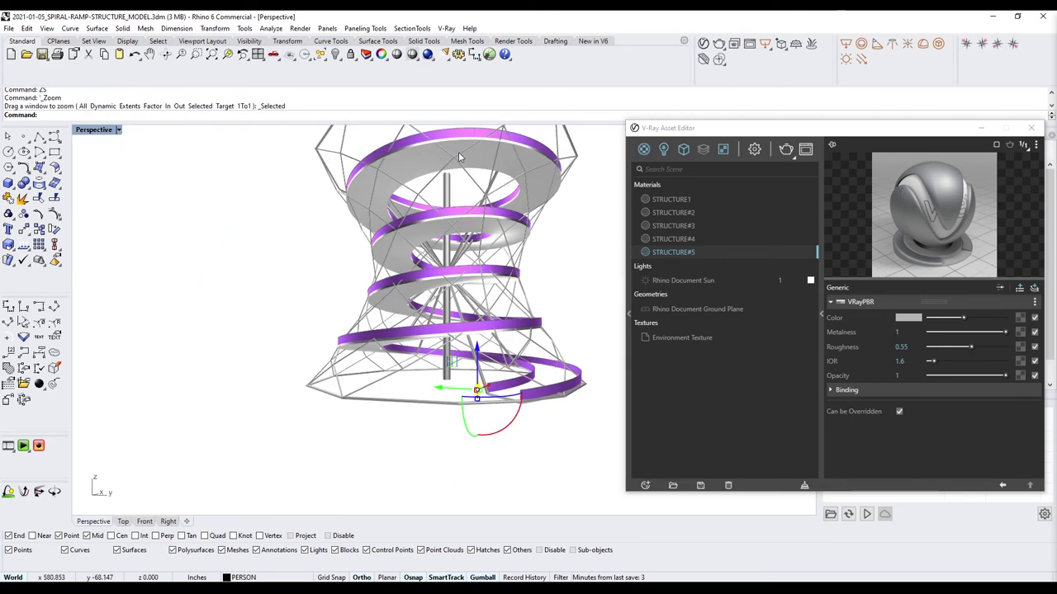
{"action": "scroll", "coordinate": [459, 157], "scroll_direction": "down", "scroll_amount": 2}
Create an Emissive material and apply it to the selected person figure.
{"action": "left_click", "coordinate": [644, 150]}
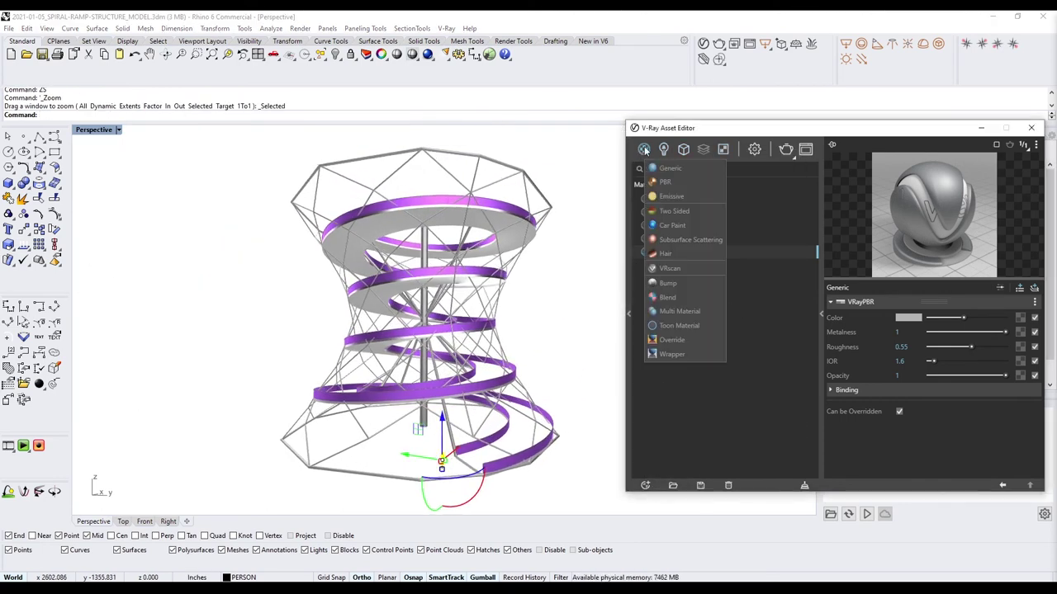
{"action": "left_click", "coordinate": [671, 196]}
{"action": "right_click", "coordinate": [665, 200]}
{"action": "left_click", "coordinate": [718, 224]}
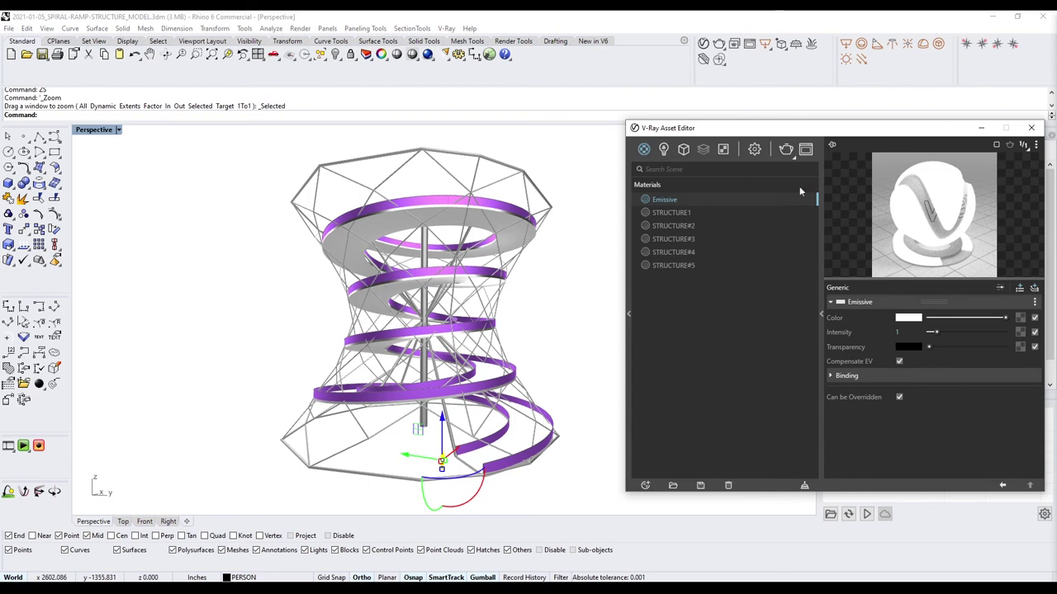
Set the Emissive material's color to bright lime green and close the asset editor.
{"action": "left_click", "coordinate": [908, 317]}
{"action": "left_click", "coordinate": [754, 366]}
{"action": "left_click", "coordinate": [723, 220]}
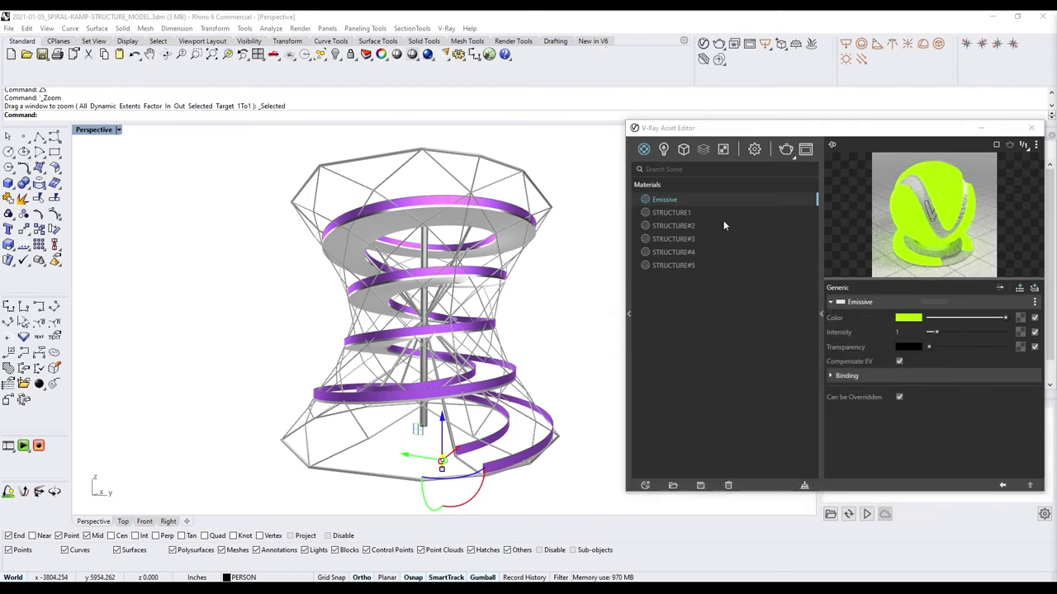
{"action": "left_click", "coordinate": [1030, 127]}
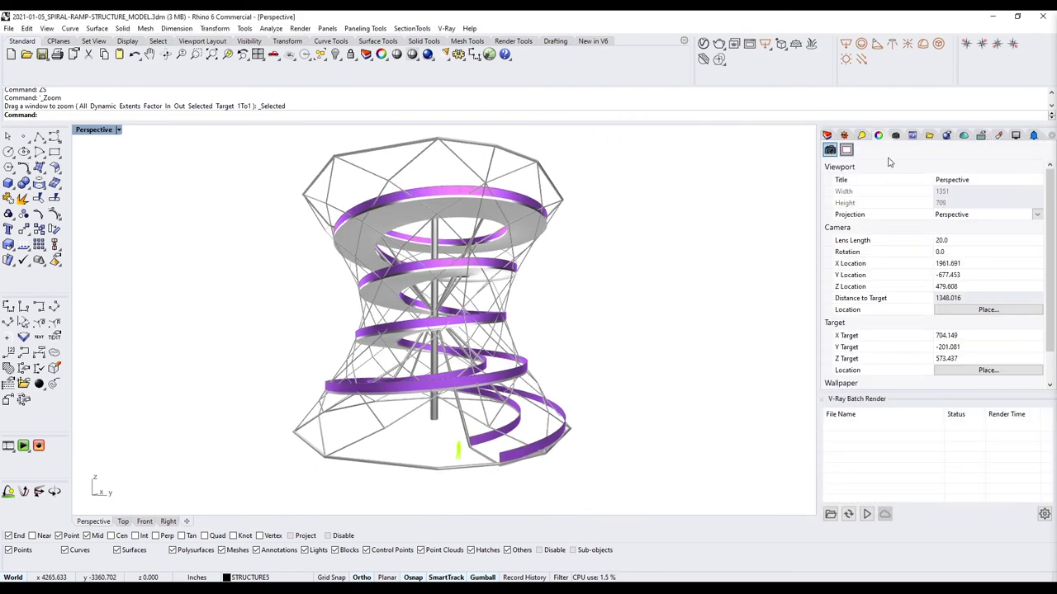
Turn on the ground plane with its height set to Automatic.
{"action": "left_click", "coordinate": [946, 135]}
{"action": "left_click_drag", "start_coordinate": [251, 141], "coordinate": [713, 487]}
{"action": "left_click", "coordinate": [584, 340]}
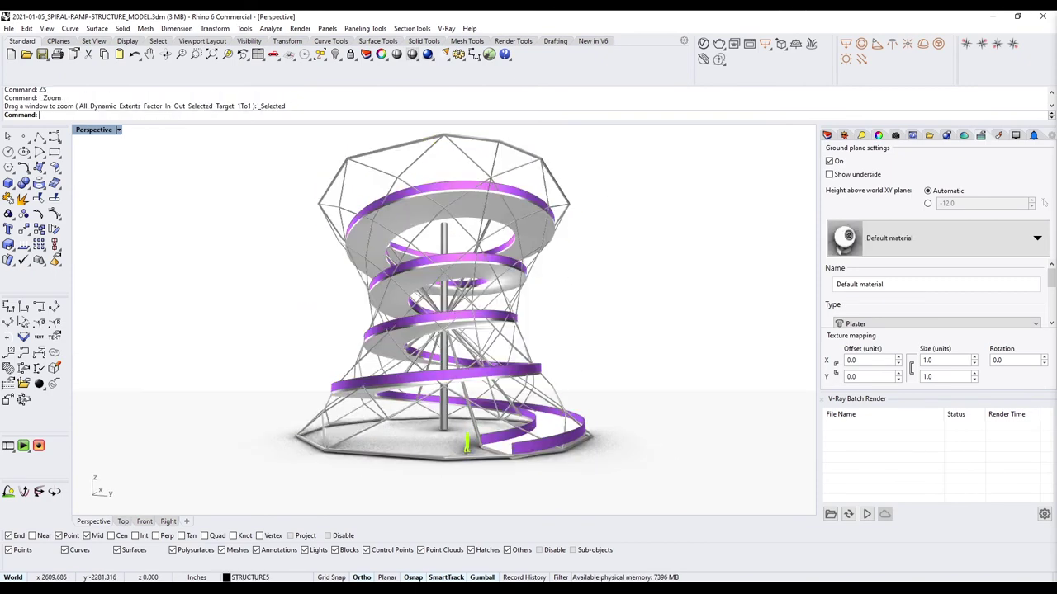
Load the V-Ray render settings file 03.vropt from the VRAY-NEXT folder.
{"action": "left_click", "coordinate": [367, 53]}
{"action": "left_click", "coordinate": [547, 176]}
{"action": "left_click", "coordinate": [440, 514]}
{"action": "double_click", "coordinate": [545, 269]}
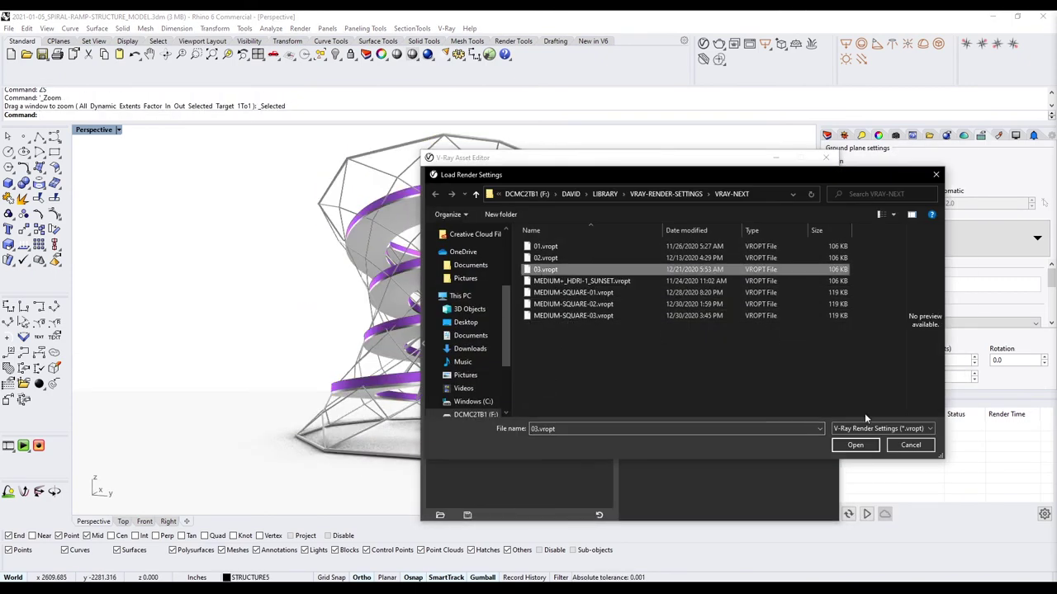
{"action": "left_click_drag", "start_coordinate": [671, 161], "coordinate": [899, 170]}
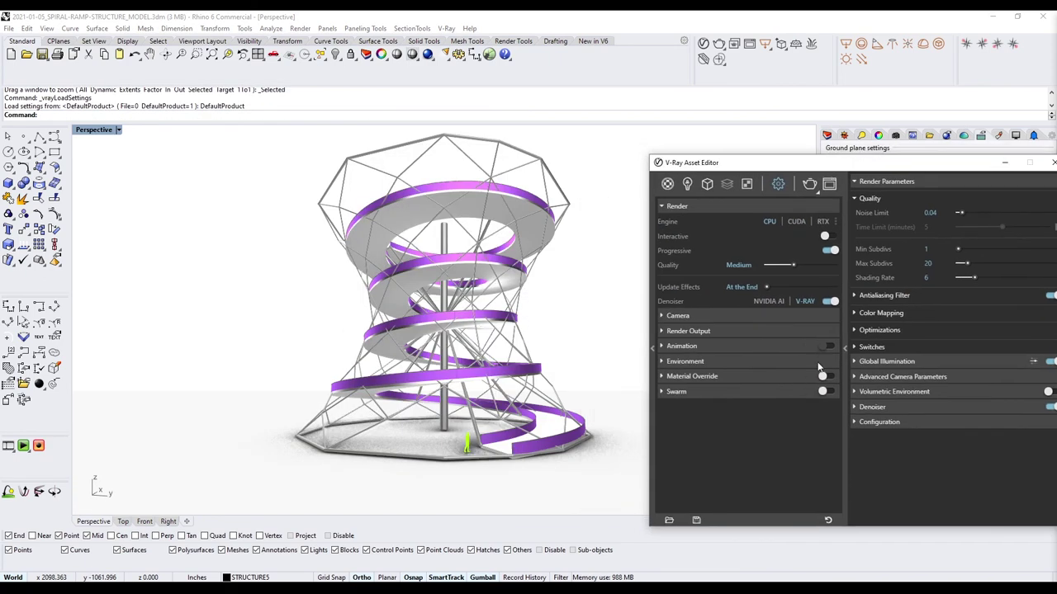
Replace the environment background texture with the small_rural_road_16k HDR from the library's ENVIRONMENTS 16K folder.
{"action": "left_click", "coordinate": [685, 360]}
{"action": "left_click", "coordinate": [818, 377]}
{"action": "left_click_drag", "start_coordinate": [780, 160], "coordinate": [661, 127]}
{"action": "left_click", "coordinate": [867, 319]}
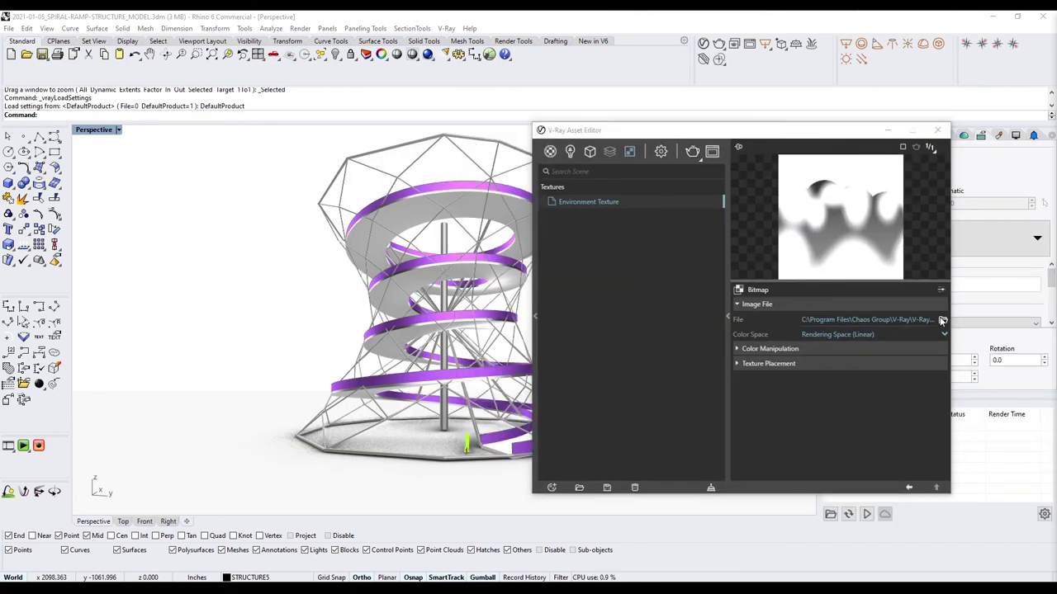
{"action": "left_click", "coordinate": [504, 337]}
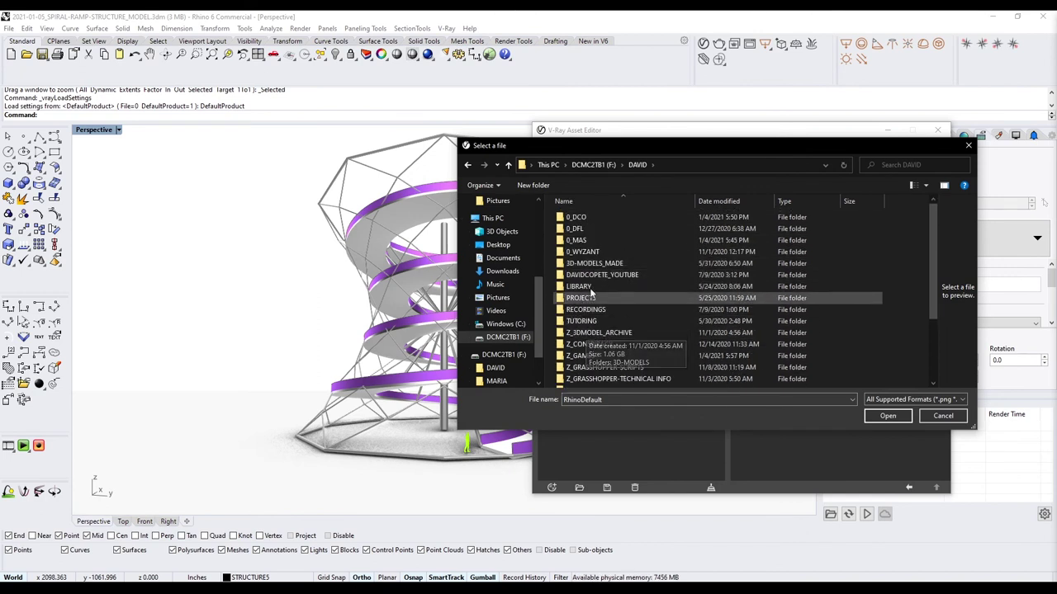
{"action": "double_click", "coordinate": [592, 288]}
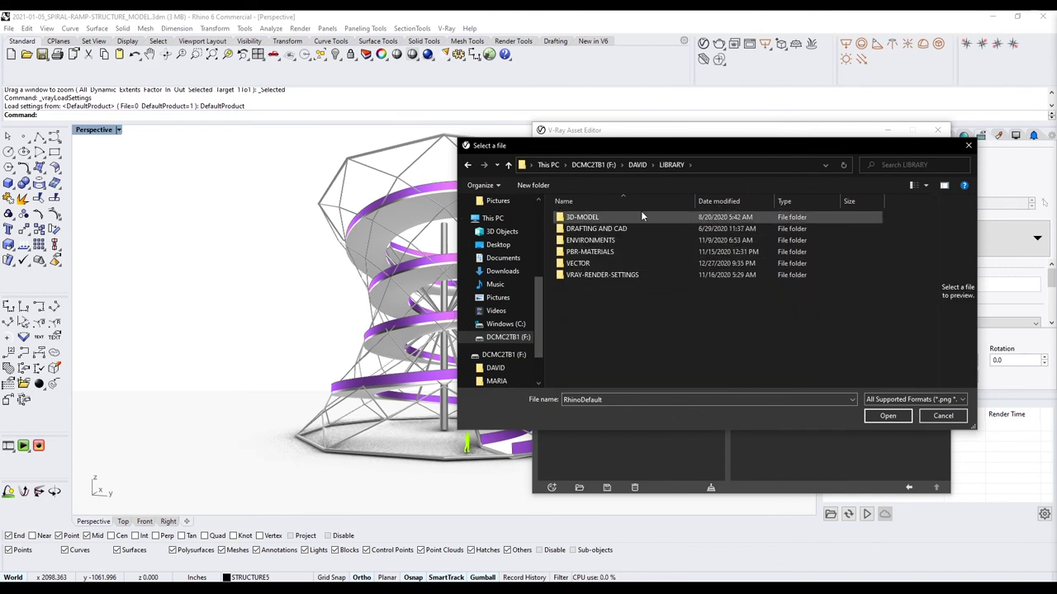
{"action": "double_click", "coordinate": [590, 240]}
{"action": "double_click", "coordinate": [709, 227]}
{"action": "left_click", "coordinate": [709, 230]}
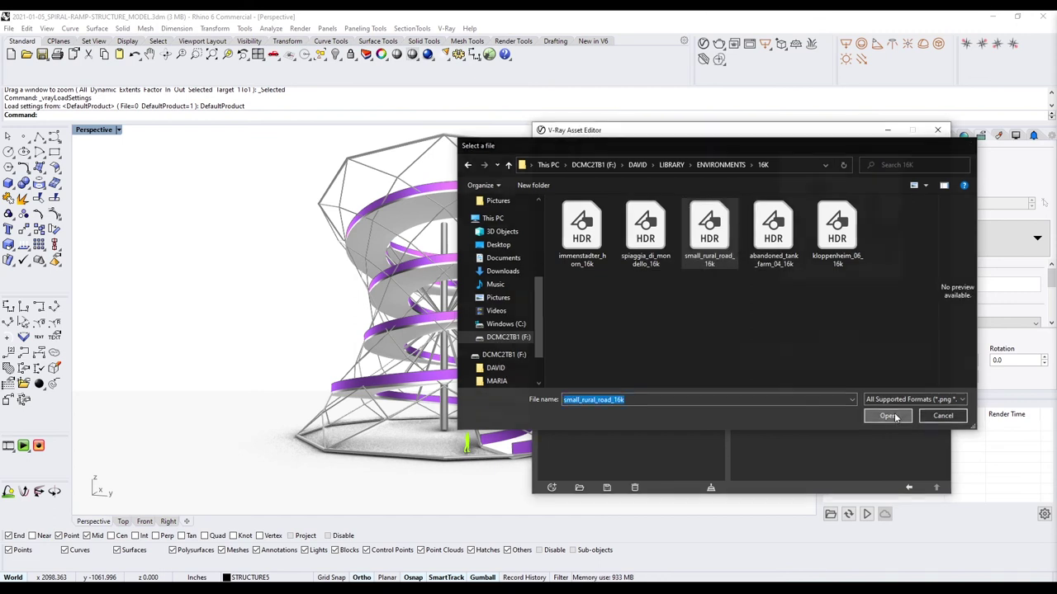
{"action": "double_click", "coordinate": [710, 228]}
{"action": "left_click_drag", "start_coordinate": [766, 135], "coordinate": [632, 100]}
{"action": "left_click", "coordinate": [777, 458]}
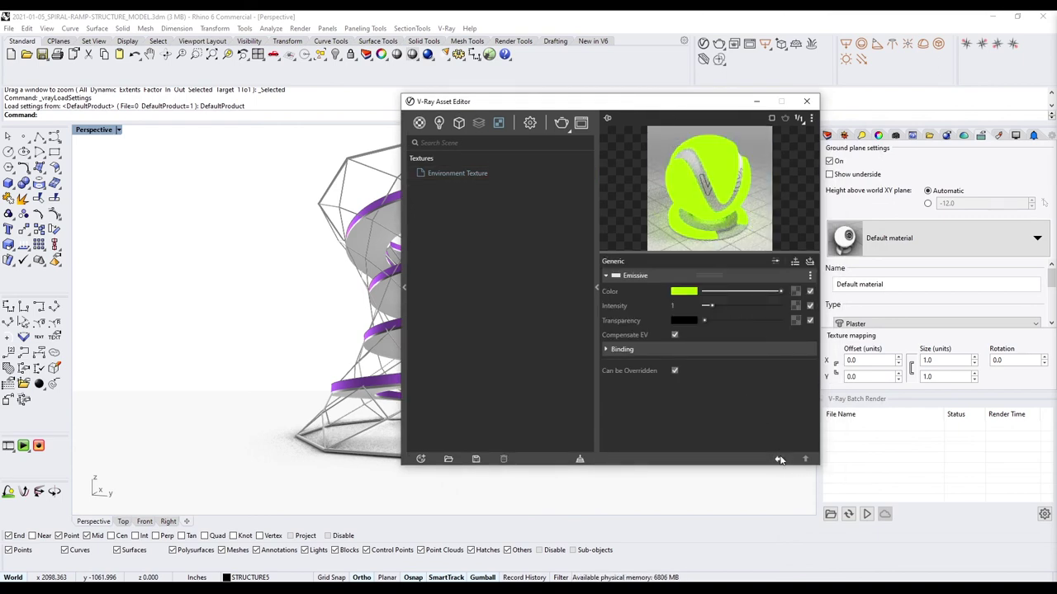
Turn on Interactive rendering in the render settings, start a render, and examine the tower in the frame buffer.
{"action": "left_click", "coordinate": [529, 122]}
{"action": "left_click_drag", "start_coordinate": [569, 123], "coordinate": [756, 145]}
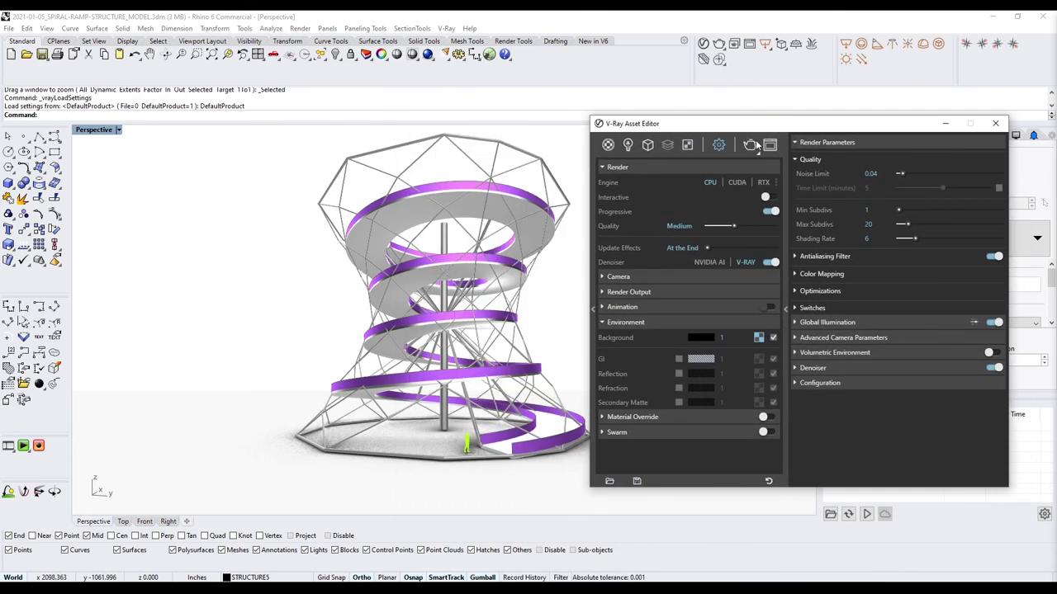
{"action": "left_click", "coordinate": [749, 145]}
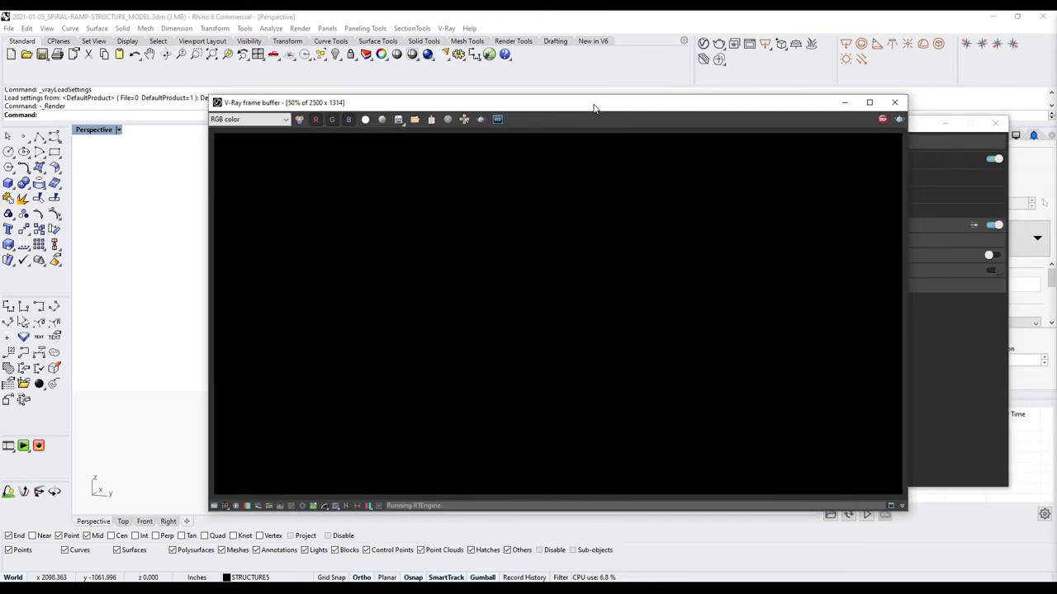
{"action": "left_click_drag", "start_coordinate": [579, 108], "coordinate": [519, 84]}
{"action": "left_click", "coordinate": [868, 354]}
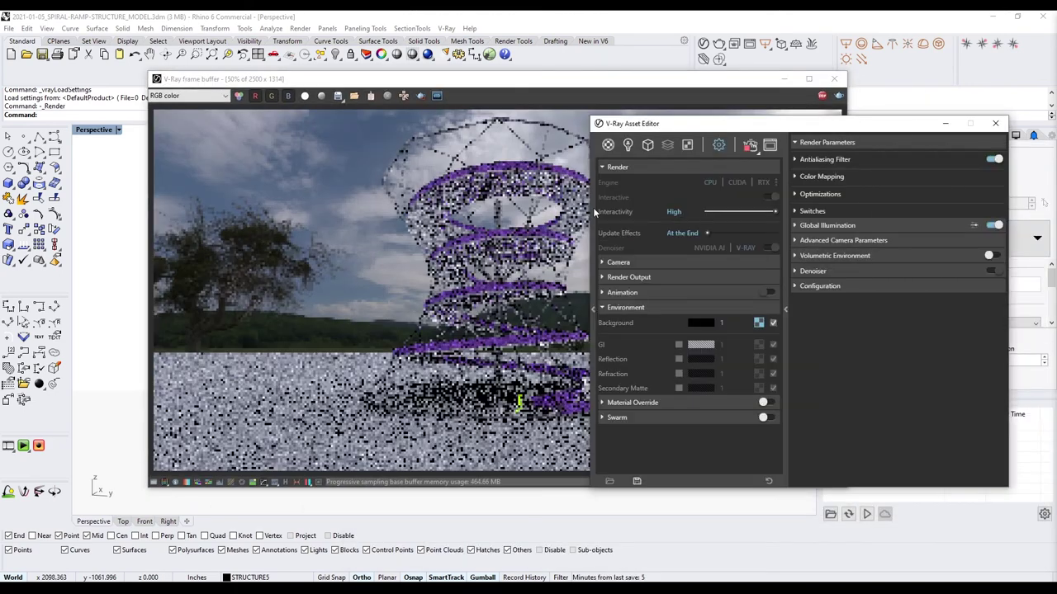
{"action": "left_click", "coordinate": [471, 266]}
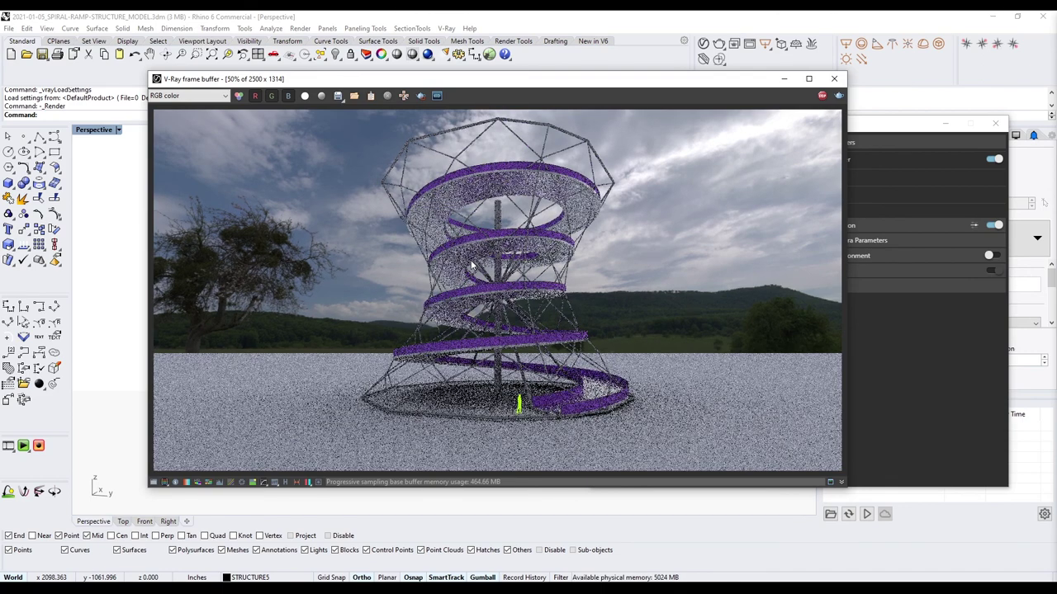
Raise the environment background's intensity and restart the interactive render.
{"action": "left_click", "coordinate": [715, 324]}
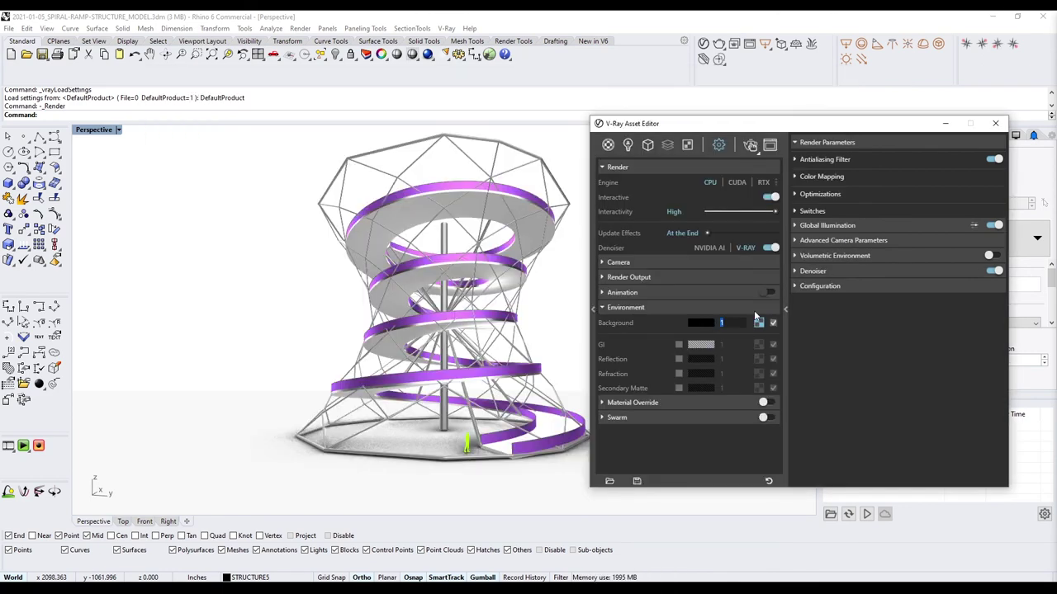
{"action": "left_click", "coordinate": [749, 146]}
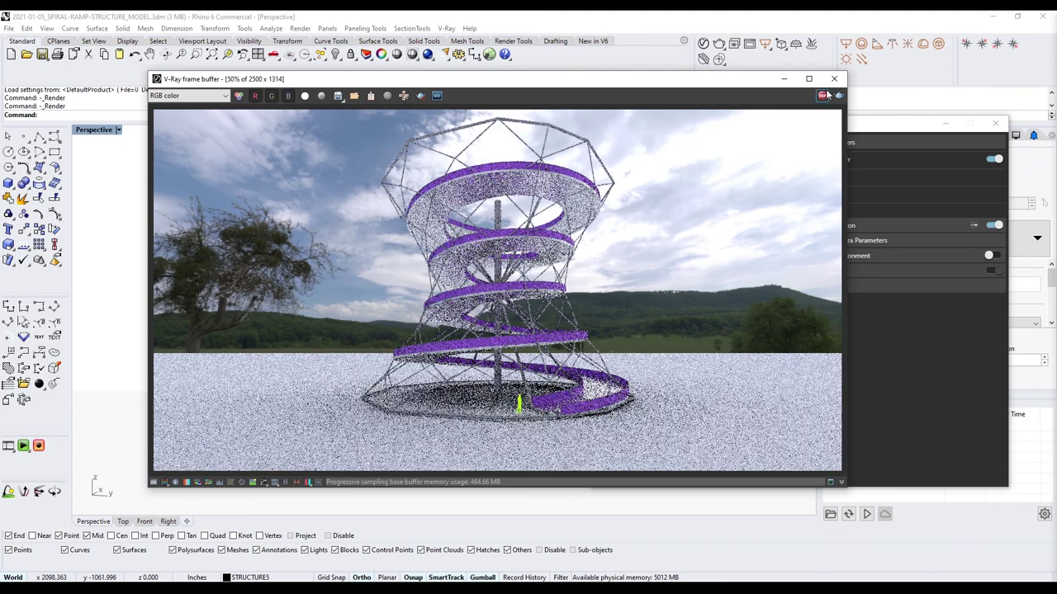
Stop the interactive render and create a new PBR material.
{"action": "left_click", "coordinate": [609, 149]}
{"action": "left_click", "coordinate": [608, 145]}
{"action": "left_click", "coordinate": [723, 263]}
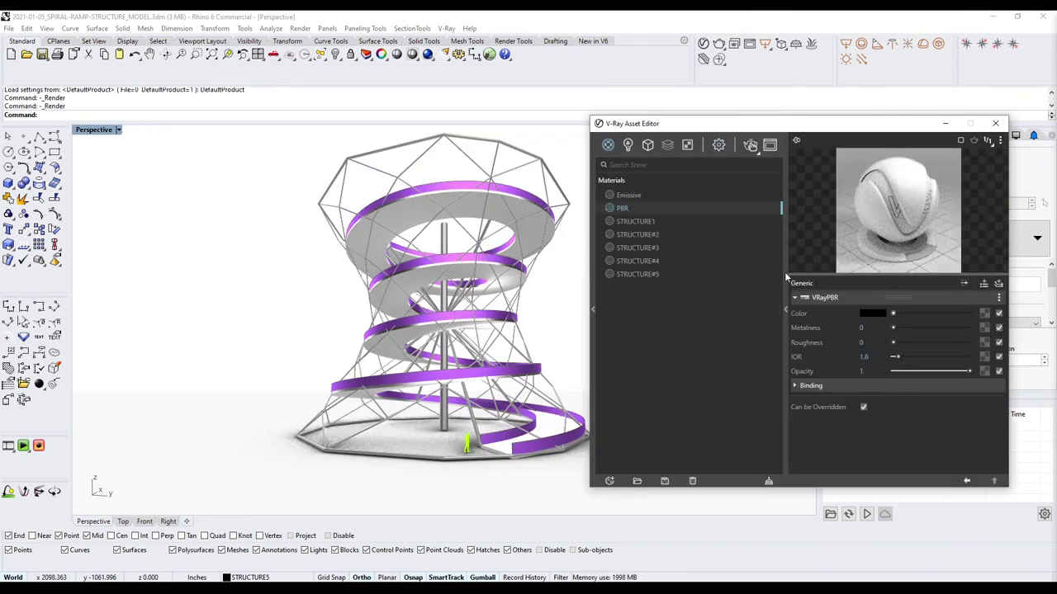
Assign the new PBR material to the ground plane in place of the default material.
{"action": "right_click", "coordinate": [628, 208]}
{"action": "left_click", "coordinate": [663, 370]}
{"action": "left_click", "coordinate": [718, 144]}
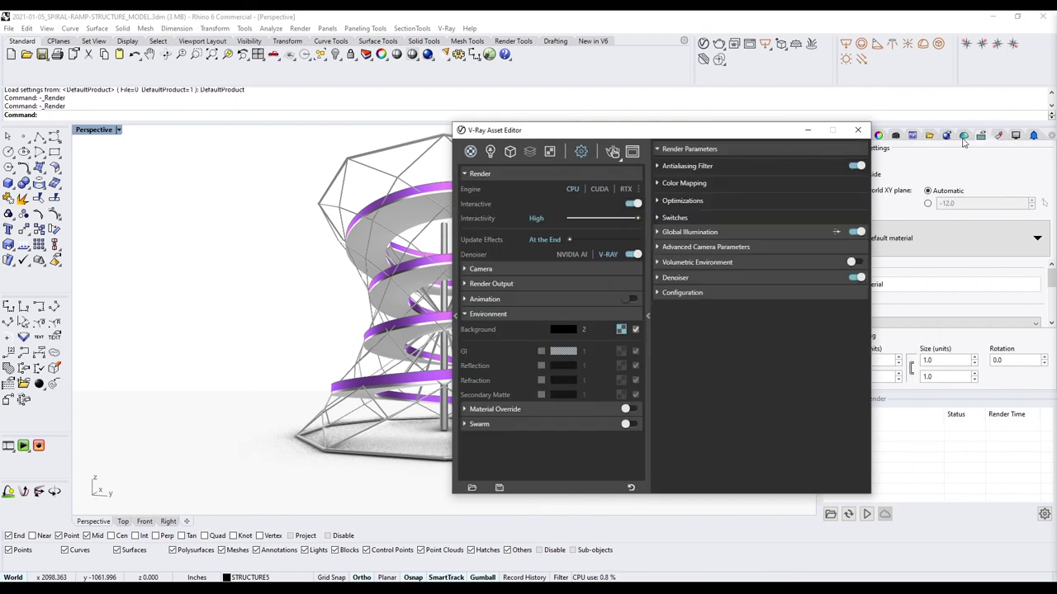
{"action": "left_click_drag", "start_coordinate": [792, 130], "coordinate": [744, 131]}
{"action": "left_click", "coordinate": [950, 238]}
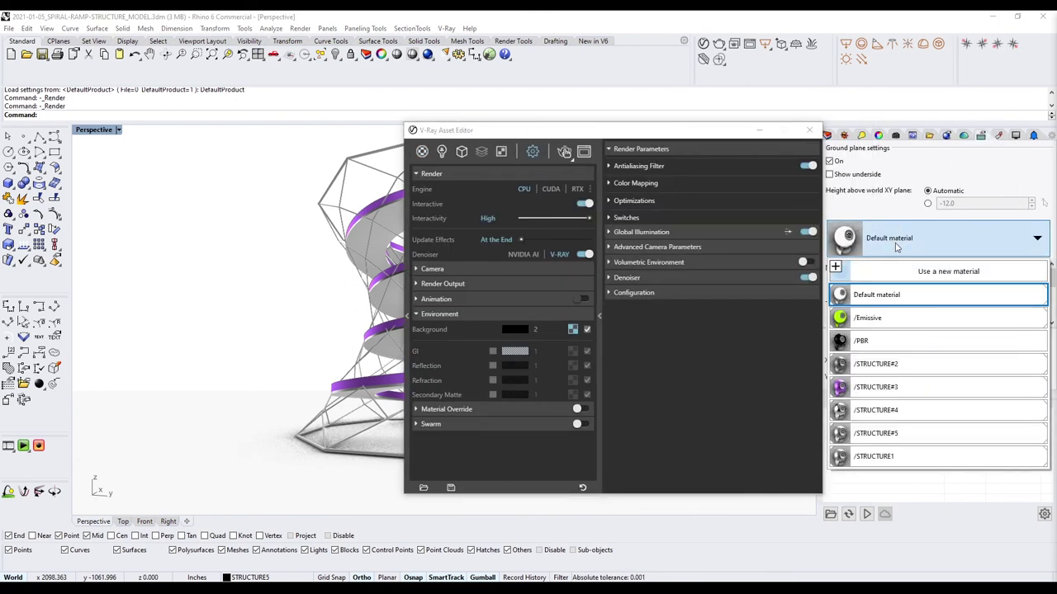
{"action": "left_click", "coordinate": [839, 347]}
Start an interactive render and examine how the tower and sky reflect in the glossy ground plane.
{"action": "left_click_drag", "start_coordinate": [570, 131], "coordinate": [685, 130]}
{"action": "left_click", "coordinate": [682, 155]}
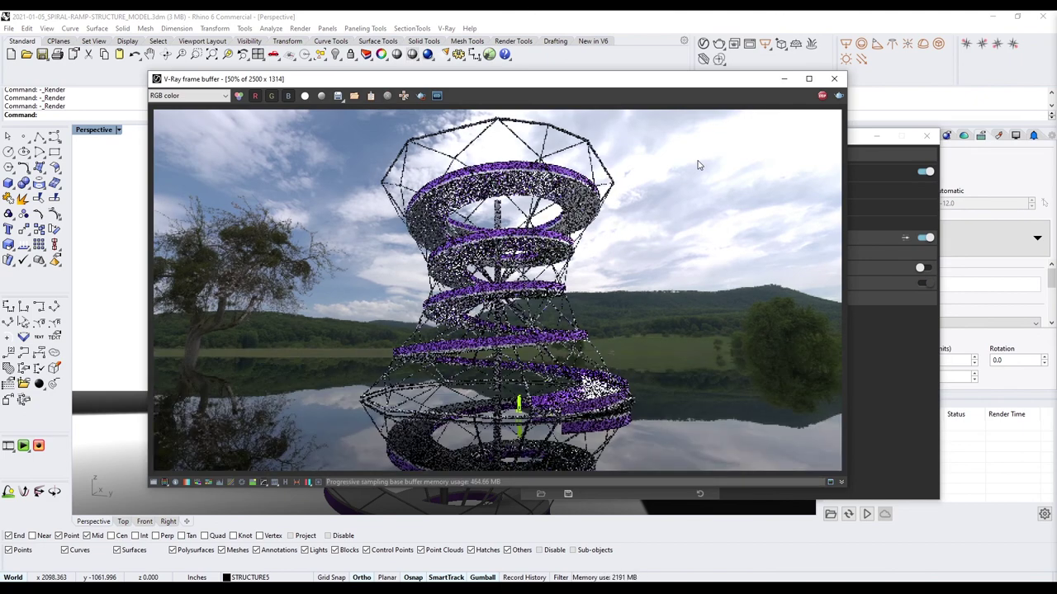
{"action": "left_click", "coordinate": [834, 79]}
Orbit the perspective around the tower to a new low viewpoint and restart the interactive render to examine the background and reflection.
{"action": "left_click_drag", "start_coordinate": [886, 167], "coordinate": [916, 170]}
{"action": "right_click_drag", "start_coordinate": [529, 330], "coordinate": [460, 122]}
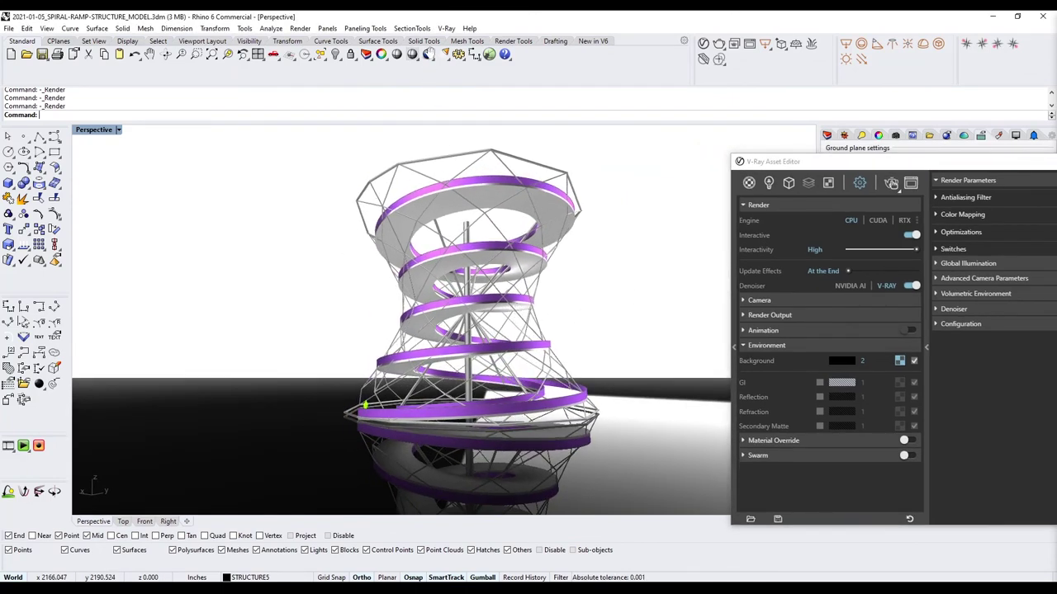
{"action": "left_click", "coordinate": [892, 184]}
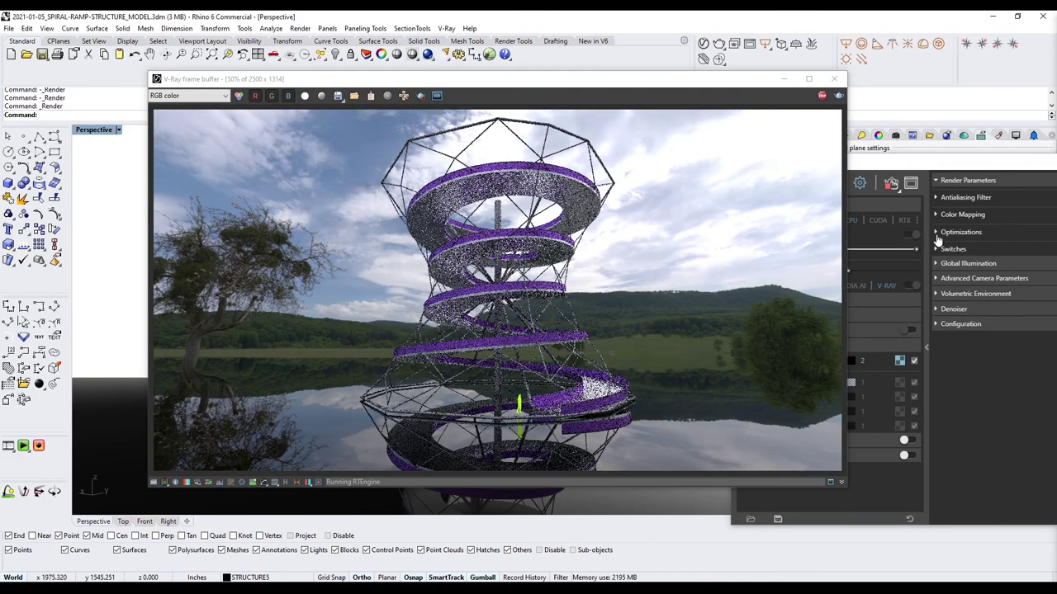
{"action": "left_click", "coordinate": [834, 78]}
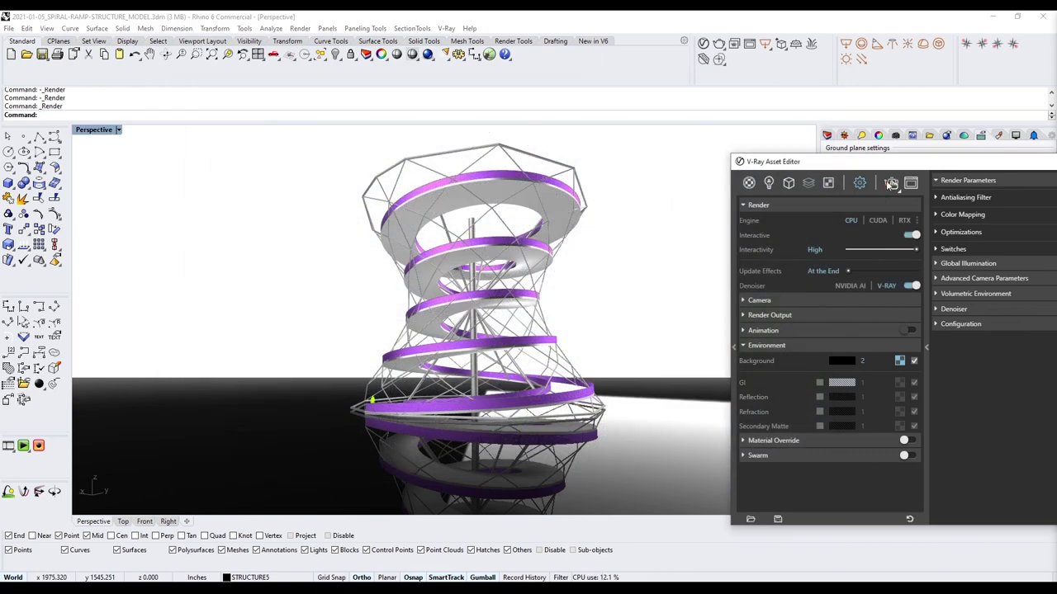
{"action": "left_click", "coordinate": [892, 184]}
{"action": "left_click", "coordinate": [834, 78]}
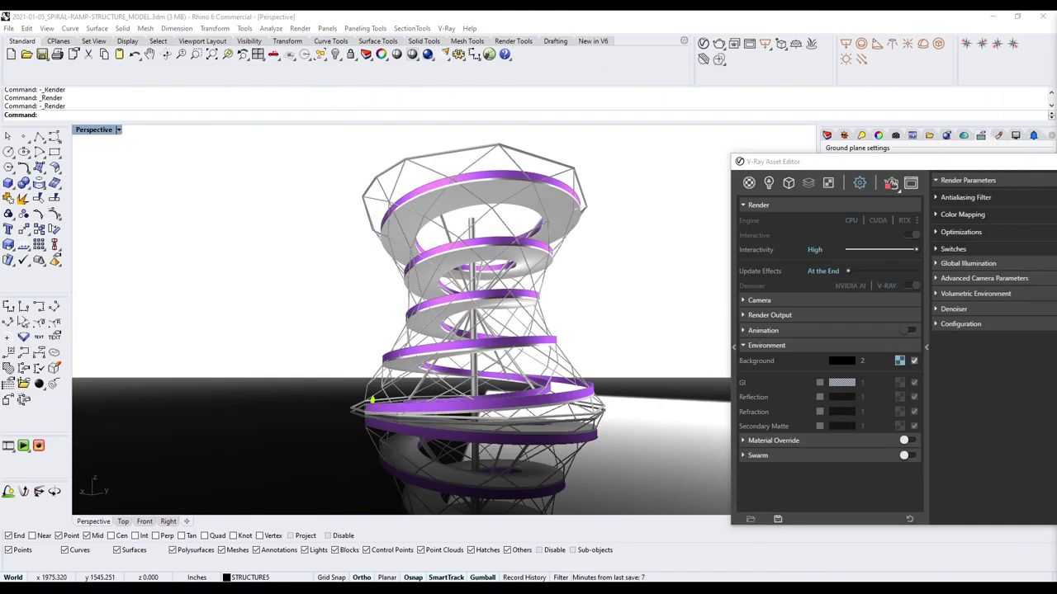
{"action": "left_click", "coordinate": [892, 183]}
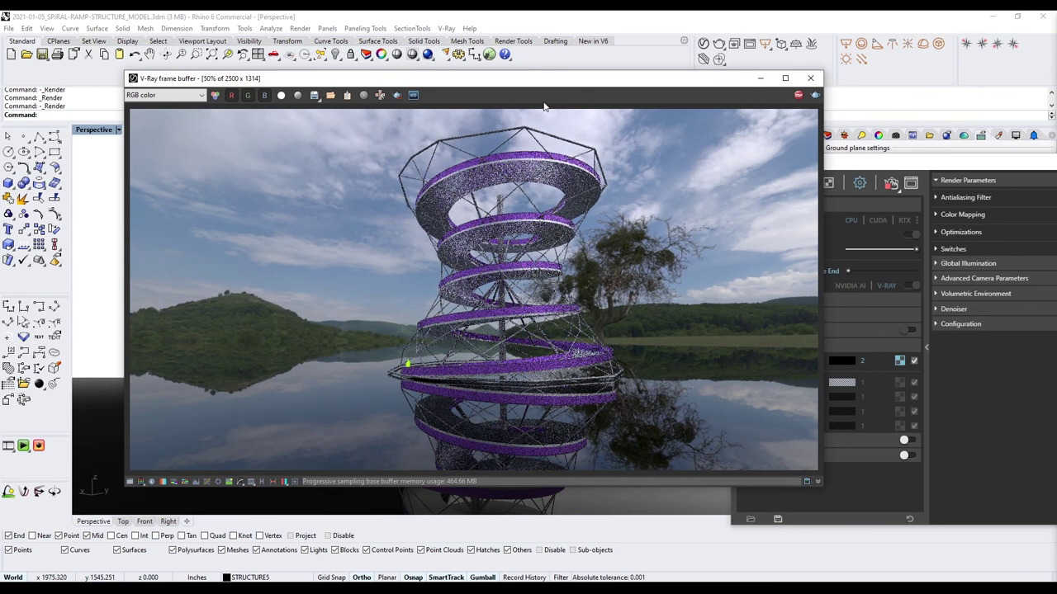
{"action": "left_click", "coordinate": [810, 78]}
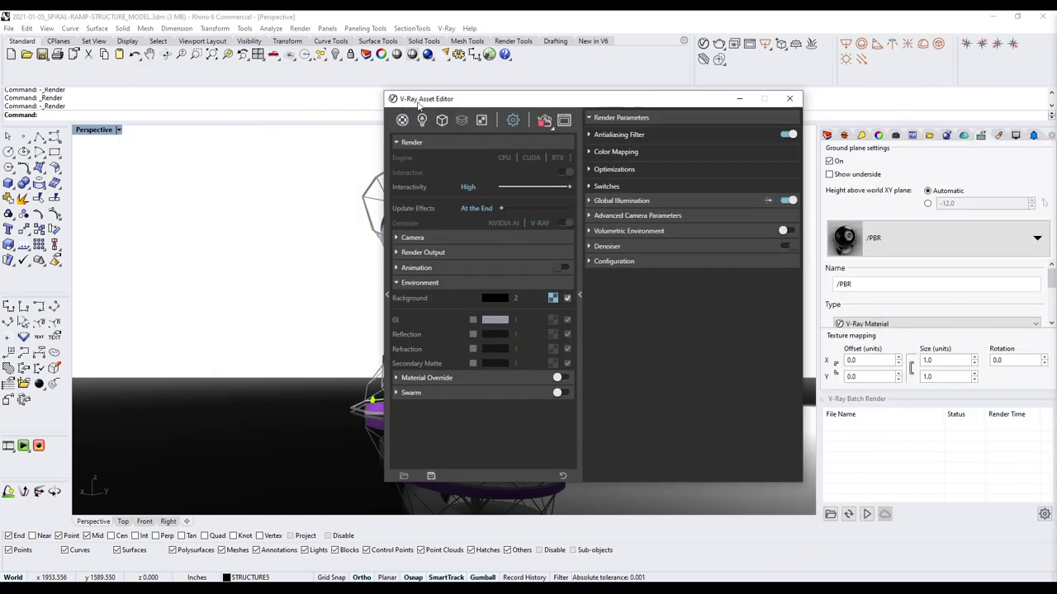
Set the ground's PBR material roughness to 0.15 and close the asset editor.
{"action": "left_click", "coordinate": [402, 119]}
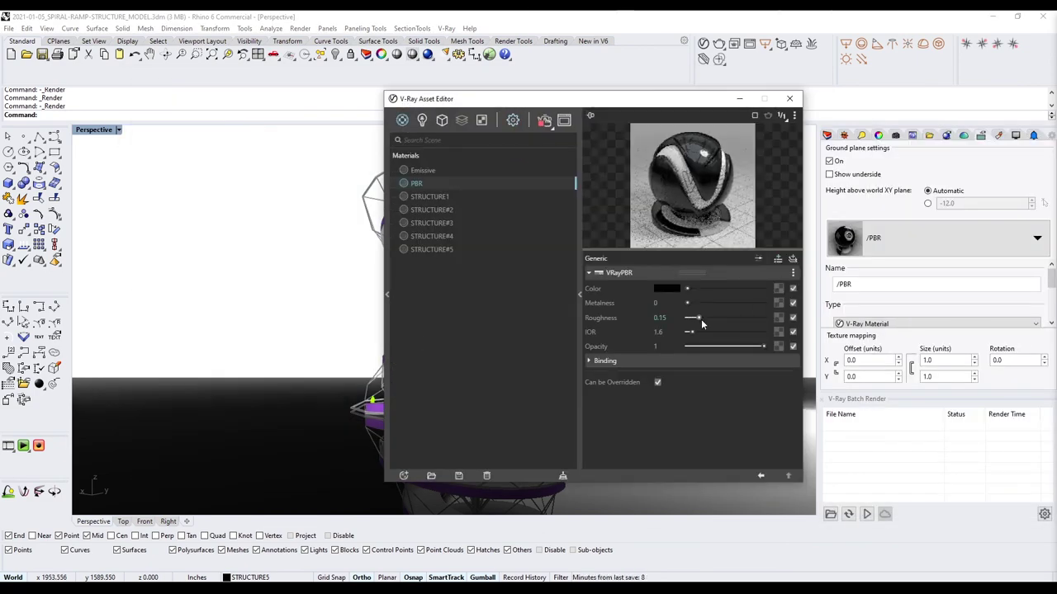
{"action": "left_click", "coordinate": [789, 98]}
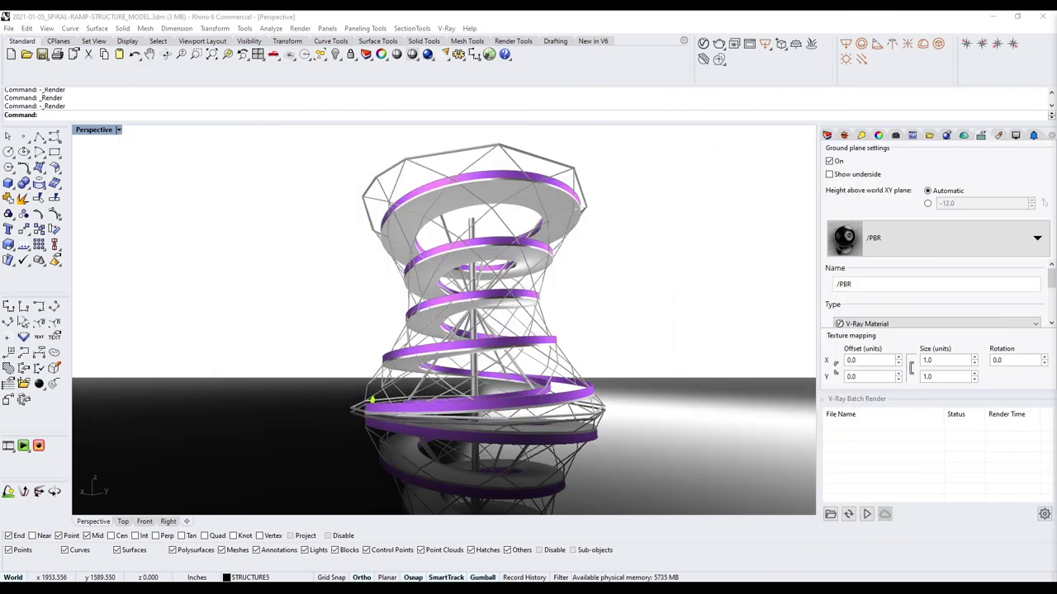
Adjust the tower view slightly and darken the spiral ramp's purple color to R 0.344, G 0.201, B 0.468.
{"action": "right_click_drag", "start_coordinate": [579, 319], "coordinate": [380, 397]}
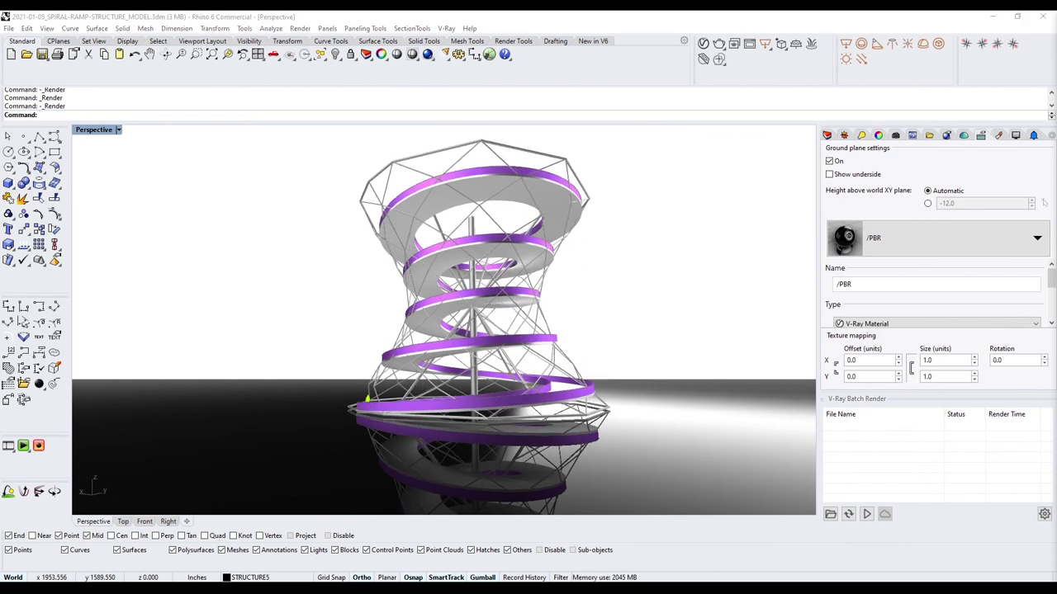
{"action": "left_click_drag", "start_coordinate": [680, 400], "coordinate": [681, 406]}
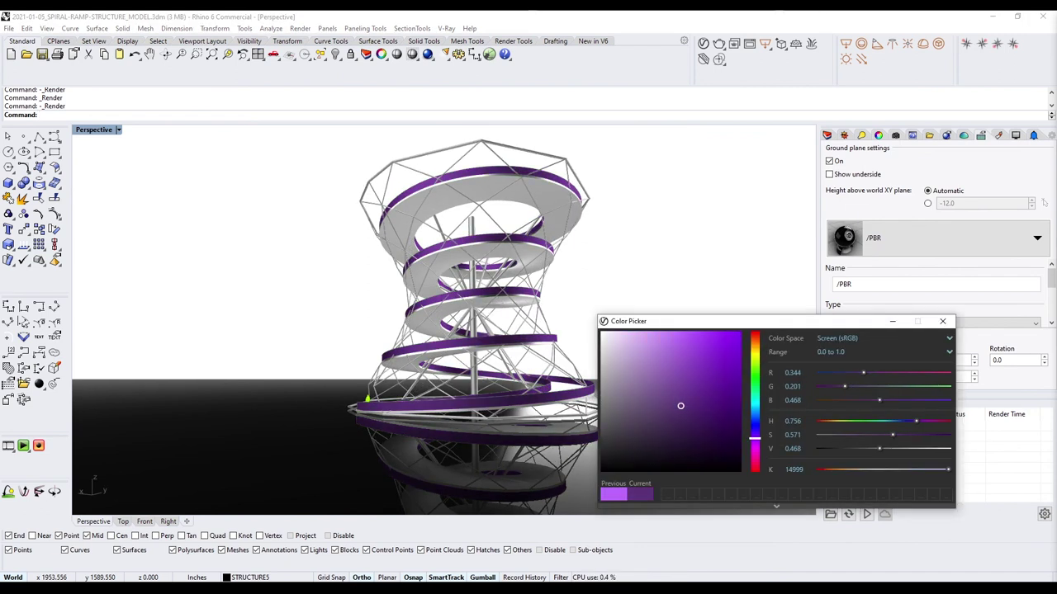